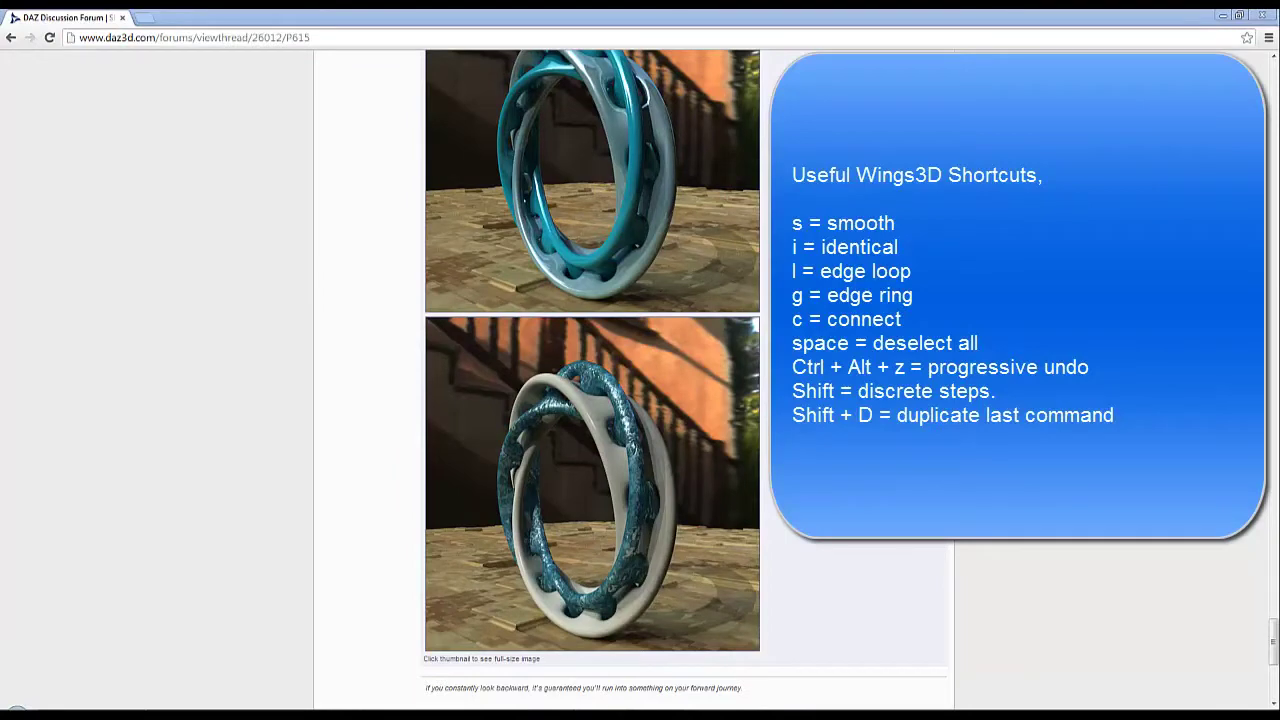
Look through the Möbius cube loop renders posted in the forum thread
{"action": "scroll", "coordinate": [662, 295], "scroll_direction": "up", "scroll_amount": 5}
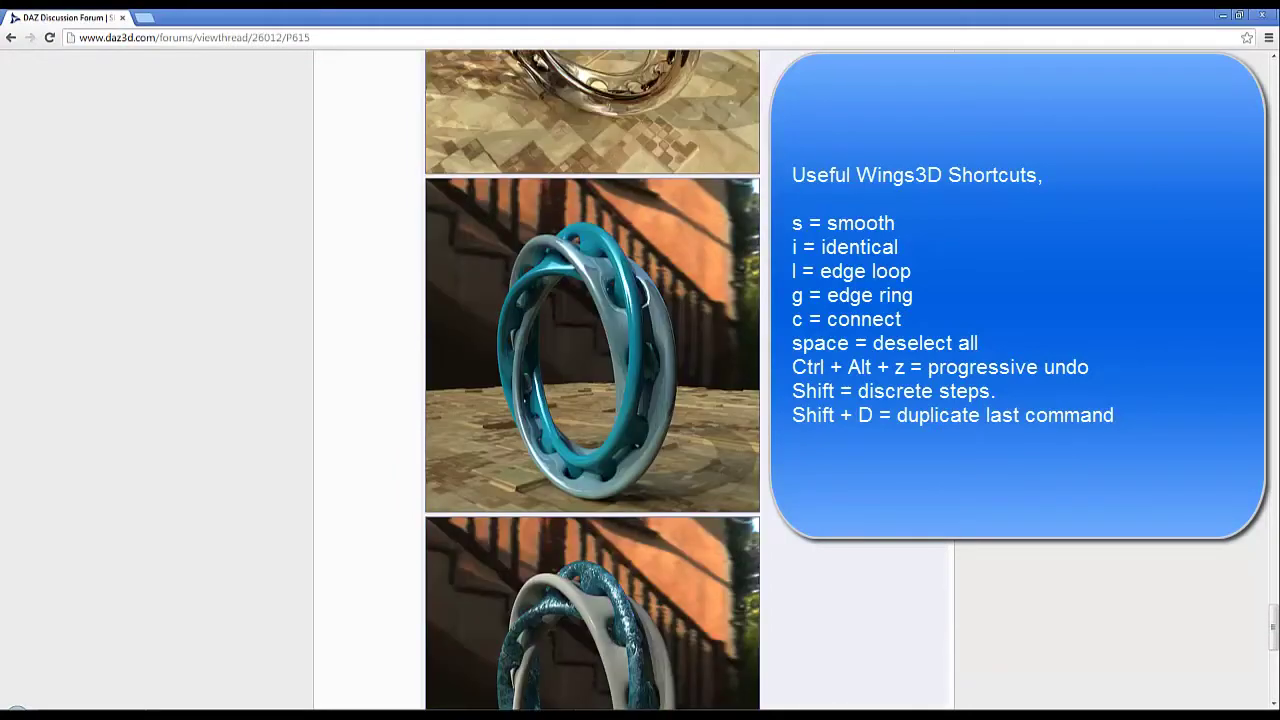
{"action": "scroll", "coordinate": [595, 510], "scroll_direction": "down", "scroll_amount": 2}
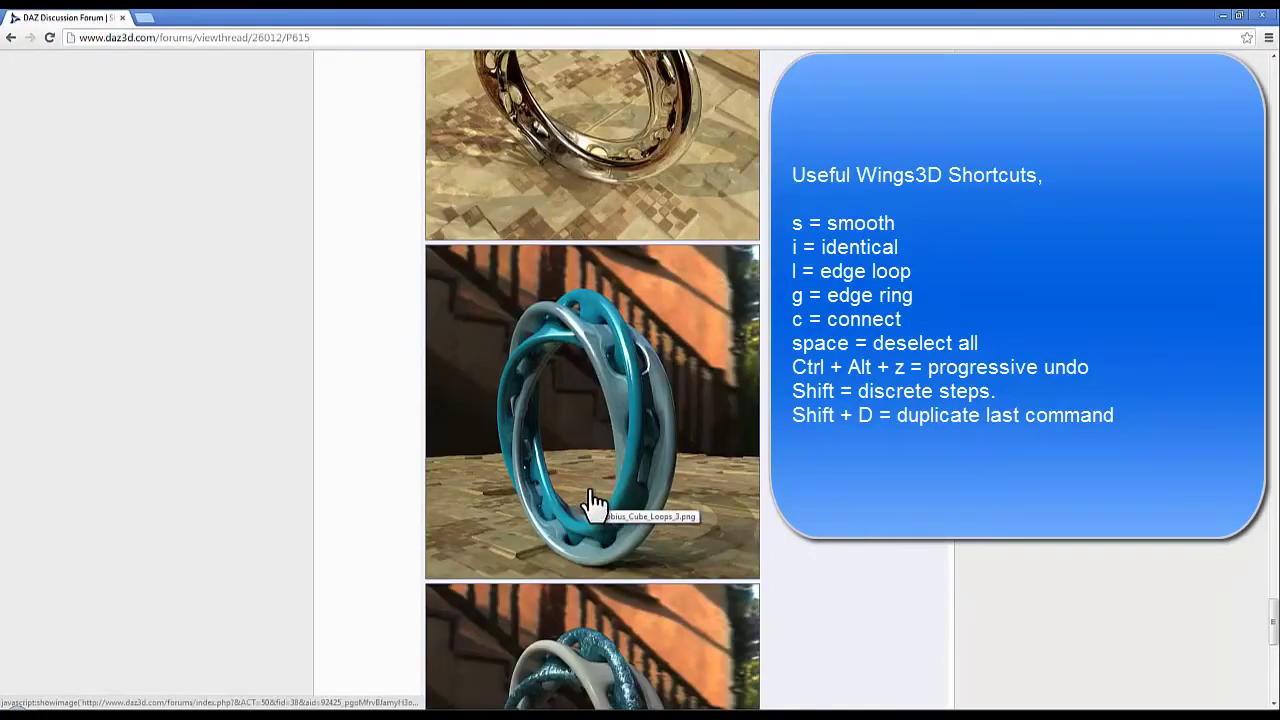
{"action": "scroll", "coordinate": [577, 449], "scroll_direction": "down", "scroll_amount": 1}
{"action": "scroll", "coordinate": [560, 500], "scroll_direction": "down", "scroll_amount": 1}
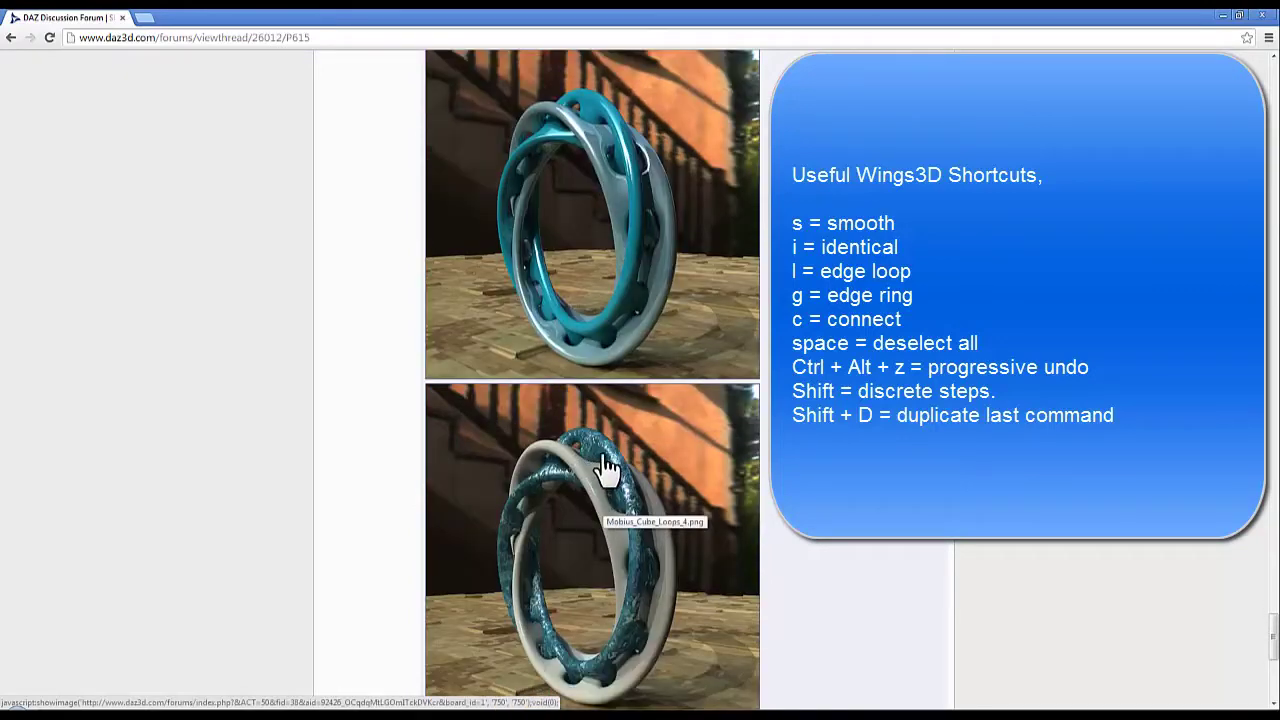
{"action": "scroll", "coordinate": [591, 375], "scroll_direction": "up", "scroll_amount": 2}
{"action": "scroll", "coordinate": [593, 357], "scroll_direction": "down", "scroll_amount": 2}
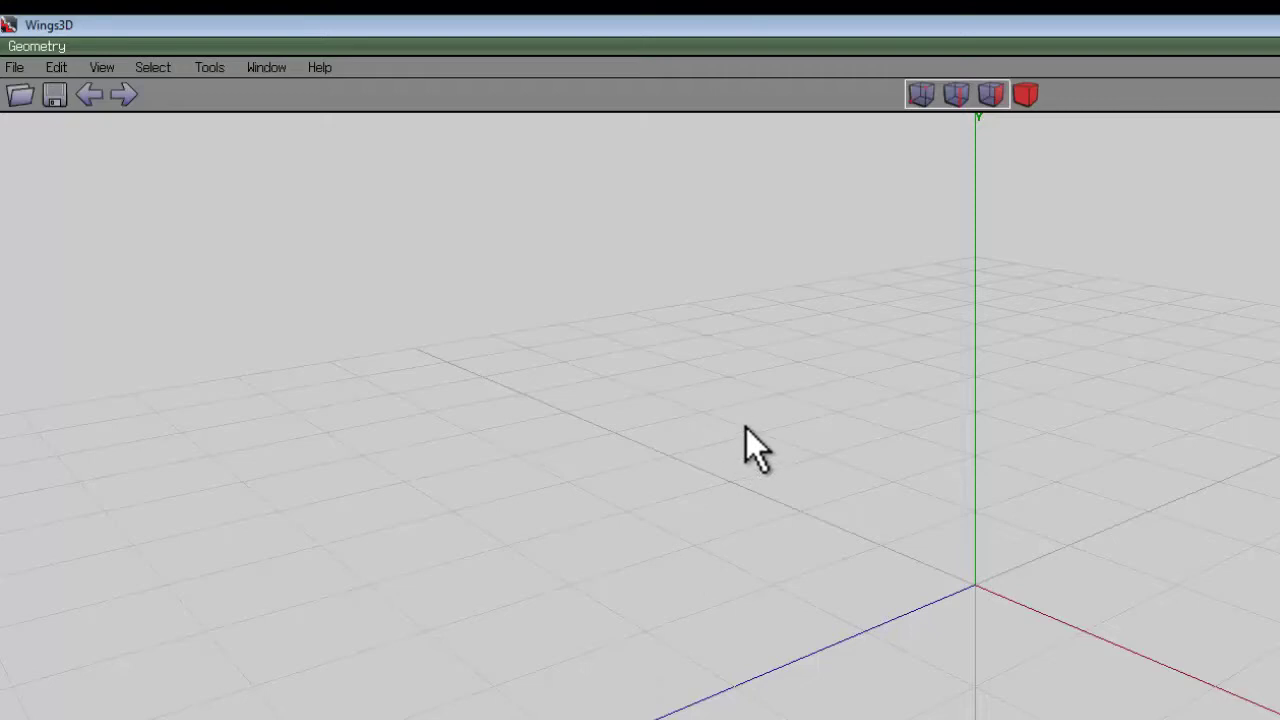
Switch to Wings3D and create an N-Cube with the default grid divisions
{"action": "right_click", "coordinate": [833, 378]}
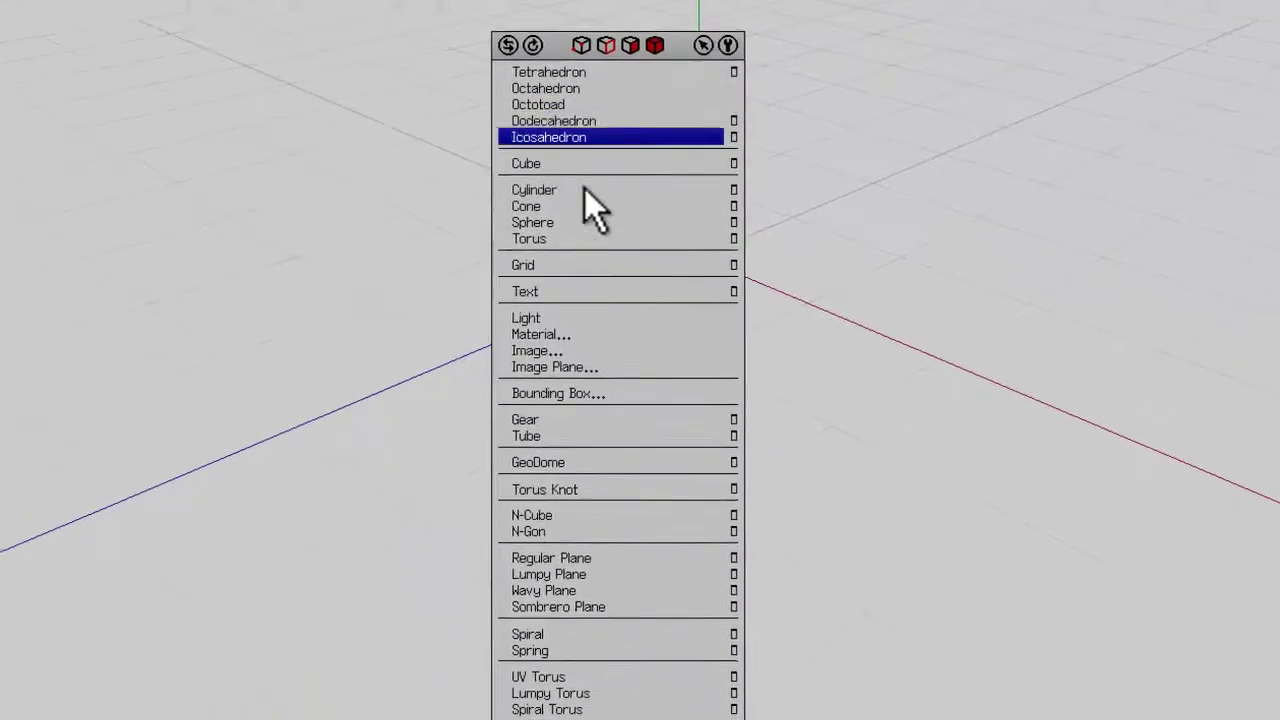
{"action": "left_click", "coordinate": [534, 505]}
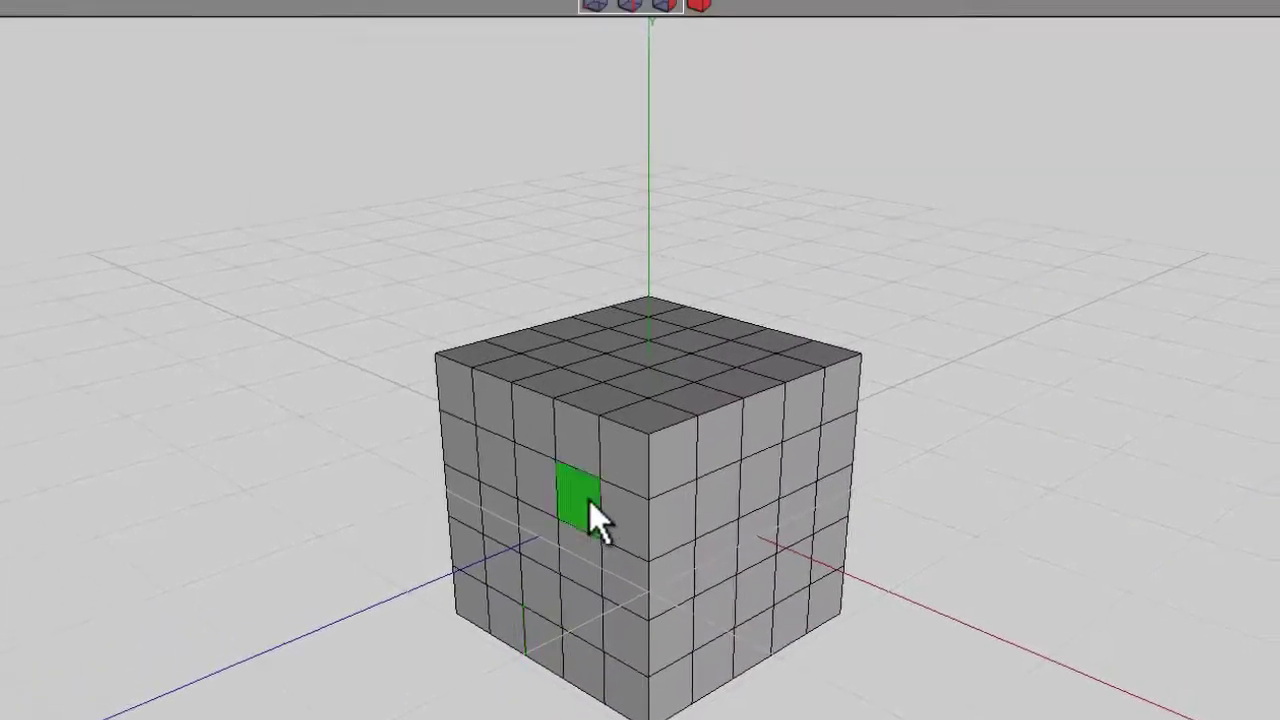
Shell Extrude a cross of nine faces through the centre of the cube's top by 2.0 along the normal
{"action": "middle_click", "coordinate": [589, 500]}
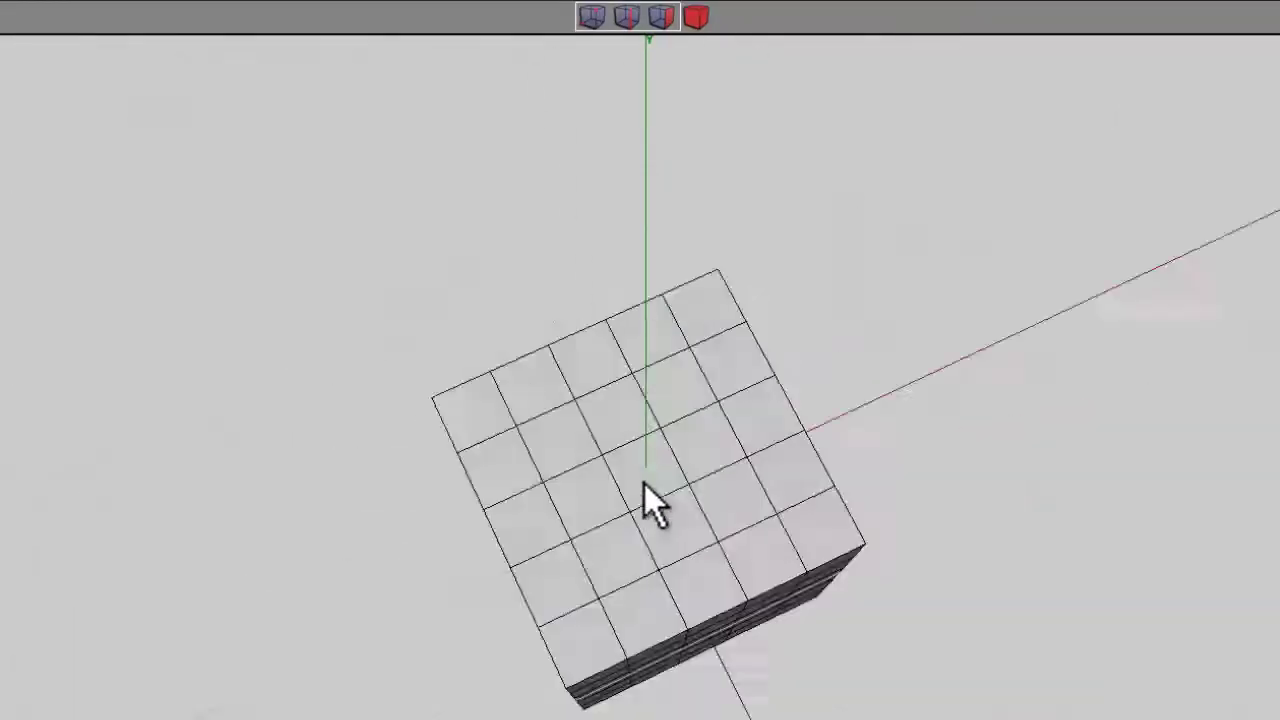
{"action": "scroll", "coordinate": [645, 483], "scroll_direction": "up", "scroll_amount": 3}
{"action": "left_click", "coordinate": [641, 483]}
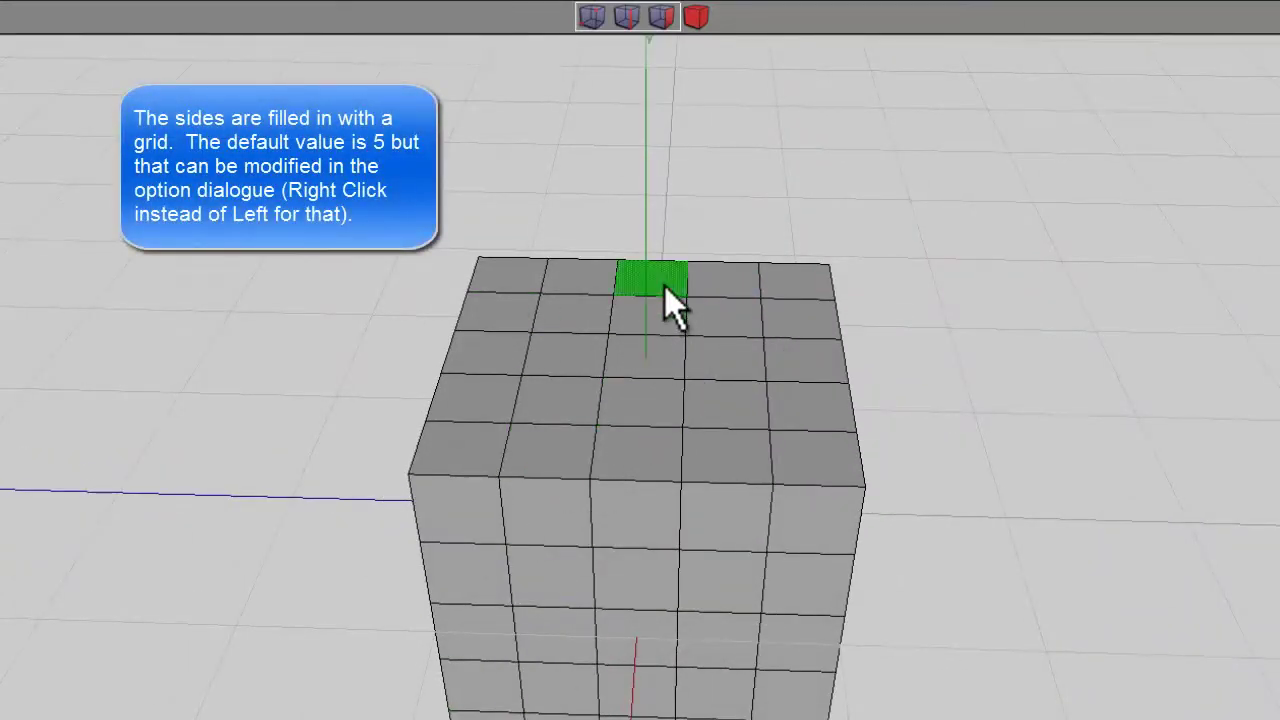
{"action": "left_click_drag", "start_coordinate": [654, 296], "coordinate": [636, 441]}
{"action": "left_click_drag", "start_coordinate": [466, 357], "coordinate": [802, 360]}
{"action": "middle_click", "coordinate": [766, 178]}
{"action": "left_click", "coordinate": [645, 482]}
{"action": "right_click", "coordinate": [767, 200]}
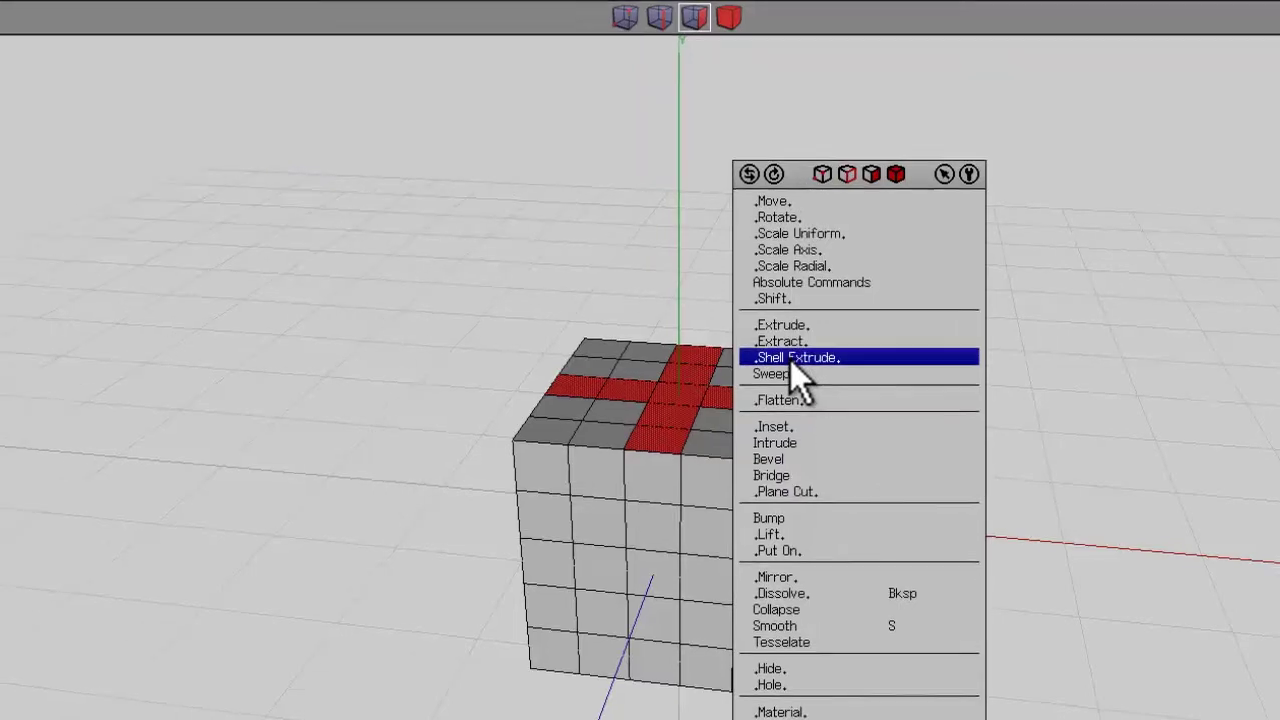
{"action": "left_click", "coordinate": [757, 360]}
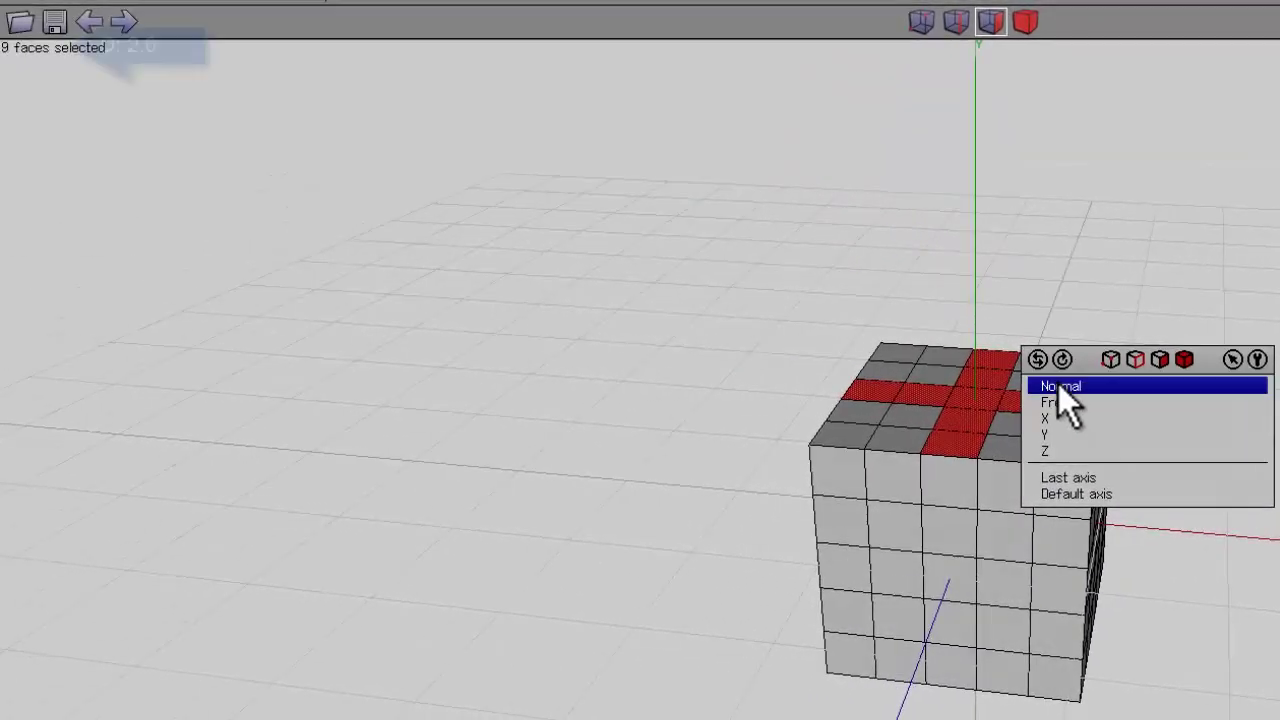
{"action": "left_click", "coordinate": [1058, 386]}
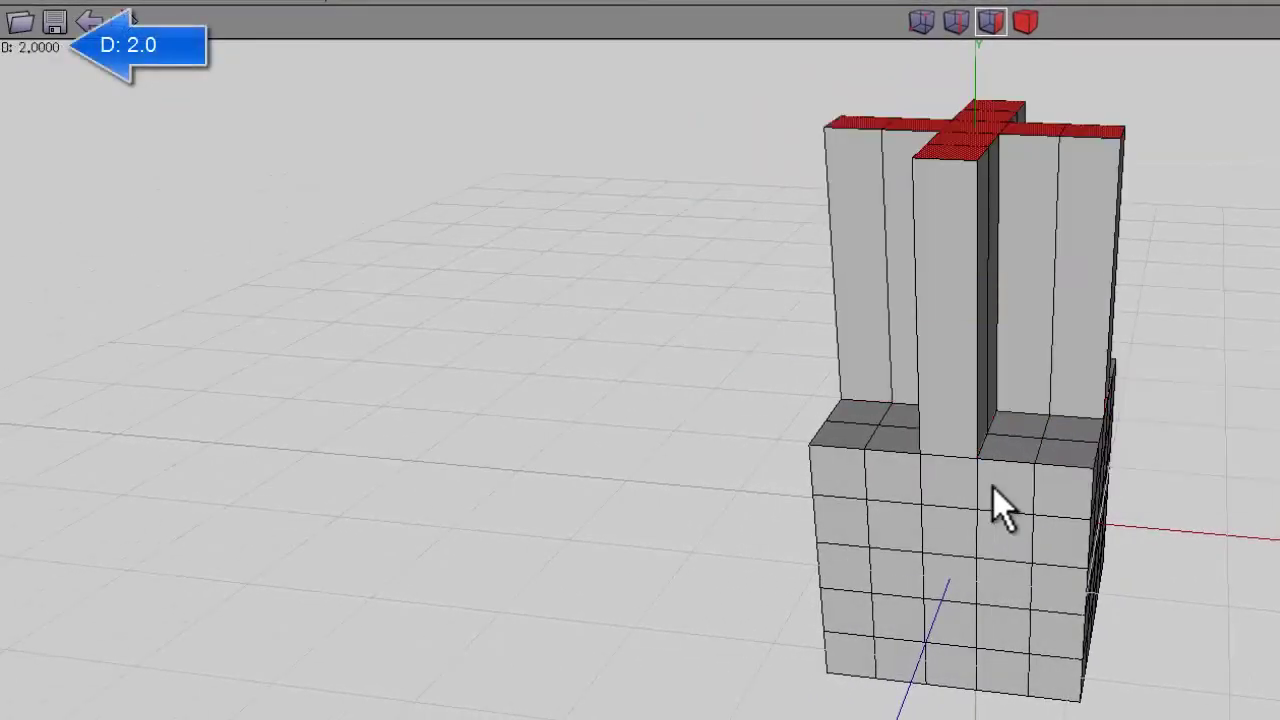
{"action": "left_click", "coordinate": [993, 488]}
Delete the original N-Cube object, keeping only the extruded cross
{"action": "middle_click", "coordinate": [974, 489]}
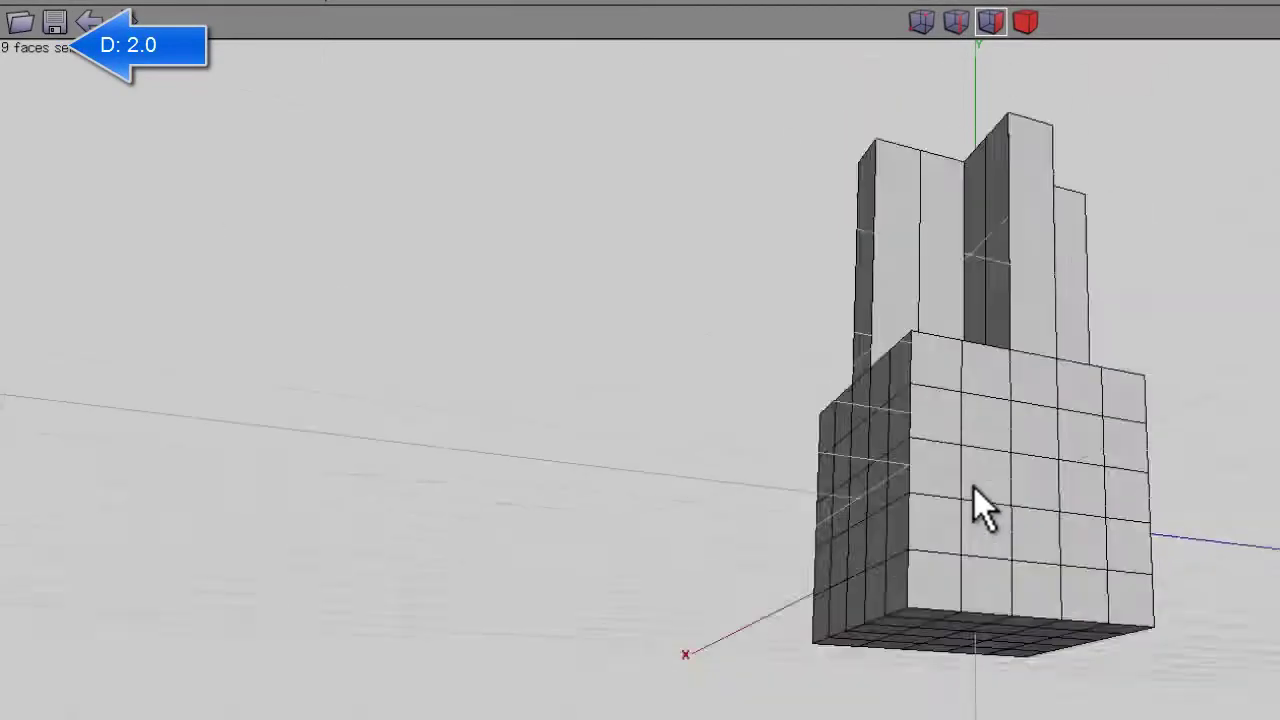
{"action": "left_click", "coordinate": [975, 488]}
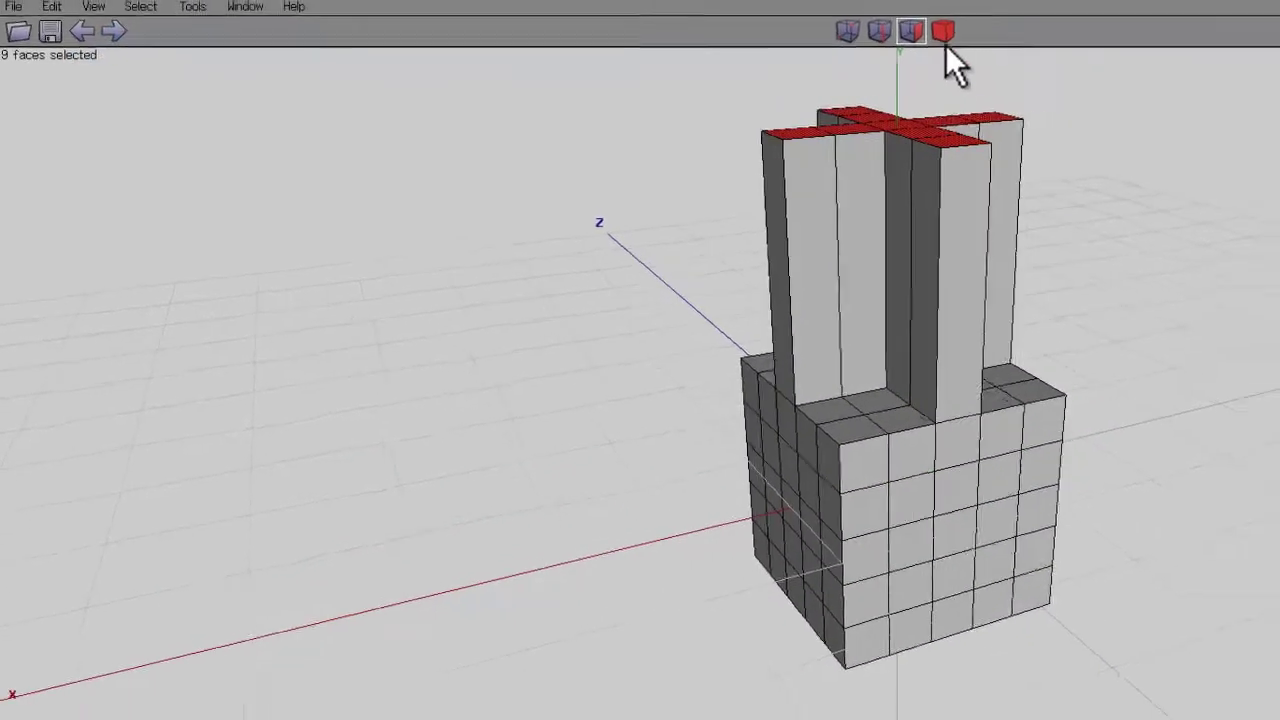
{"action": "left_click", "coordinate": [1026, 23]}
{"action": "key", "text": "space"}
{"action": "left_click", "coordinate": [774, 53]}
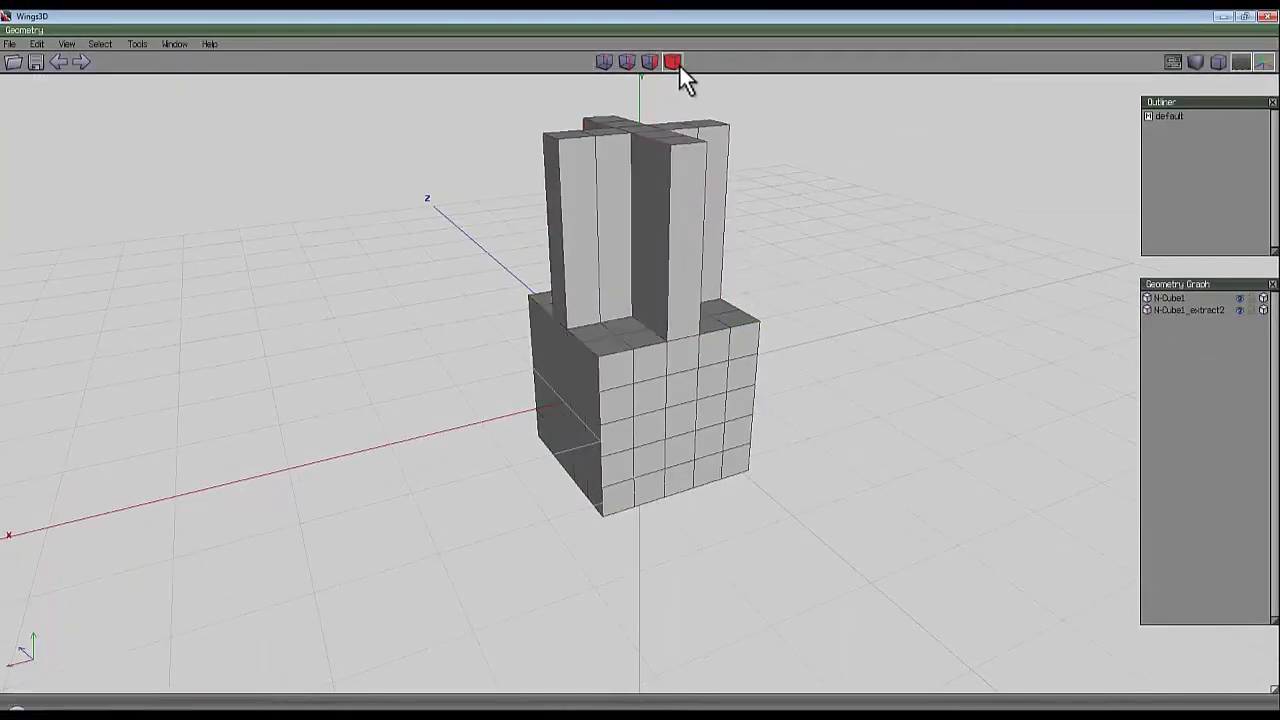
{"action": "left_click", "coordinate": [724, 420]}
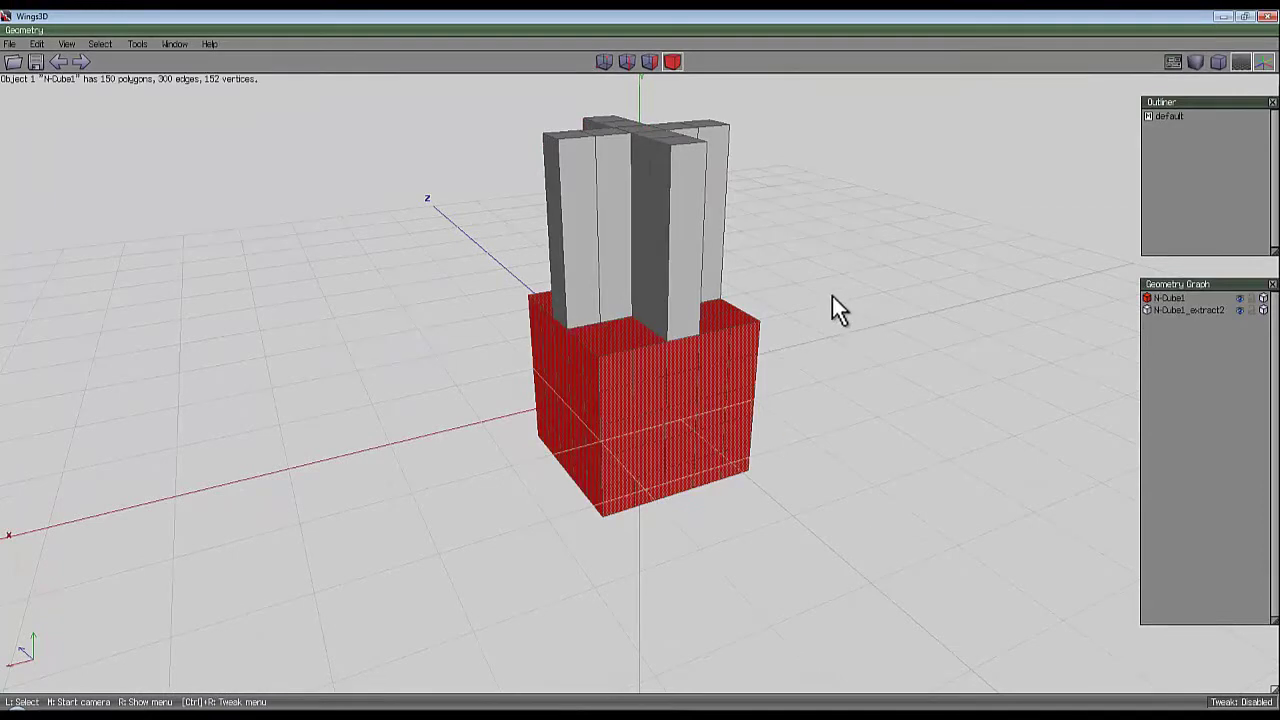
{"action": "key", "text": "Delete"}
Select the cross's central top face plus all identical faces, dissolve them, and clear the selection
{"action": "middle_click", "coordinate": [832, 296]}
{"action": "left_click", "coordinate": [640, 367]}
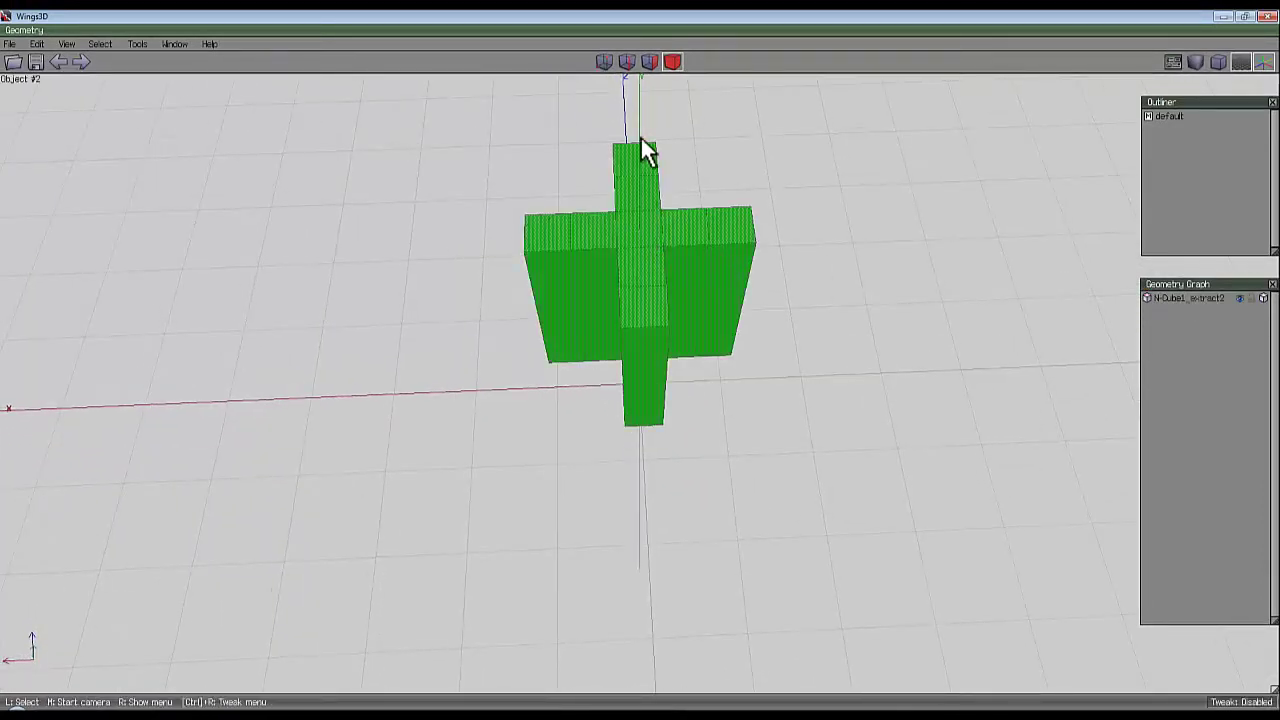
{"action": "key", "text": "f"}
{"action": "left_click", "coordinate": [638, 230]}
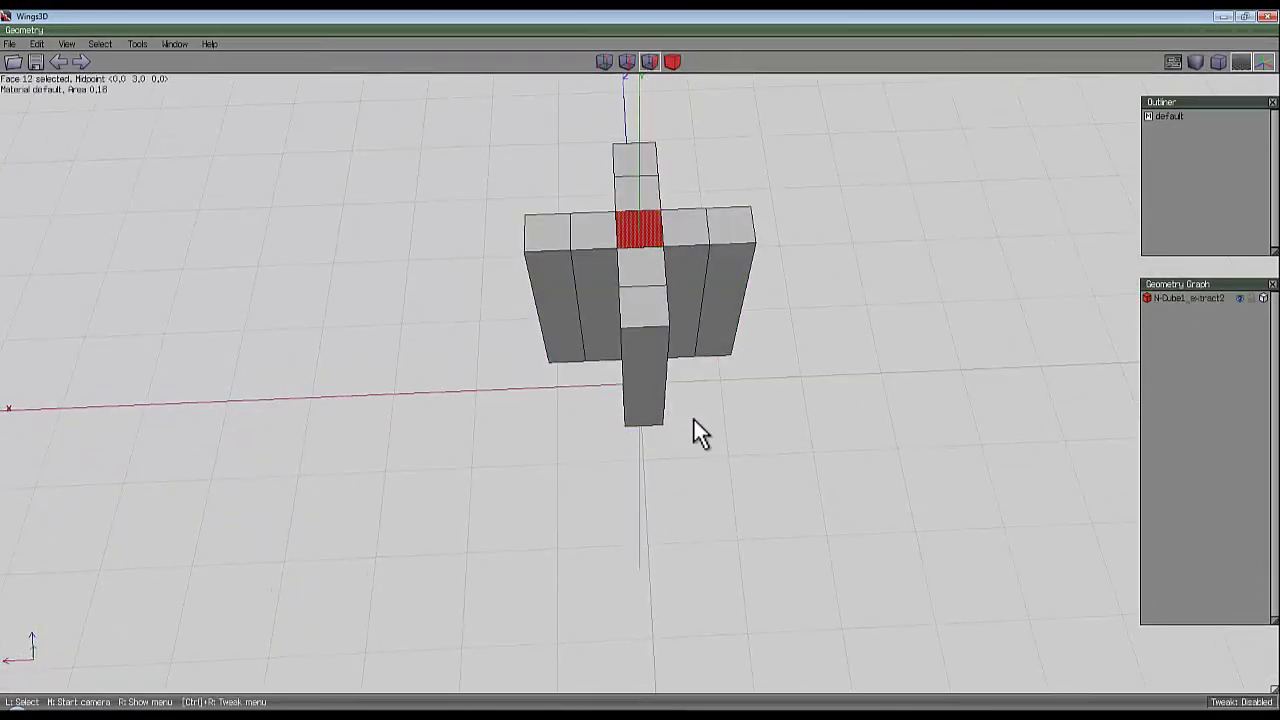
{"action": "key", "text": "i"}
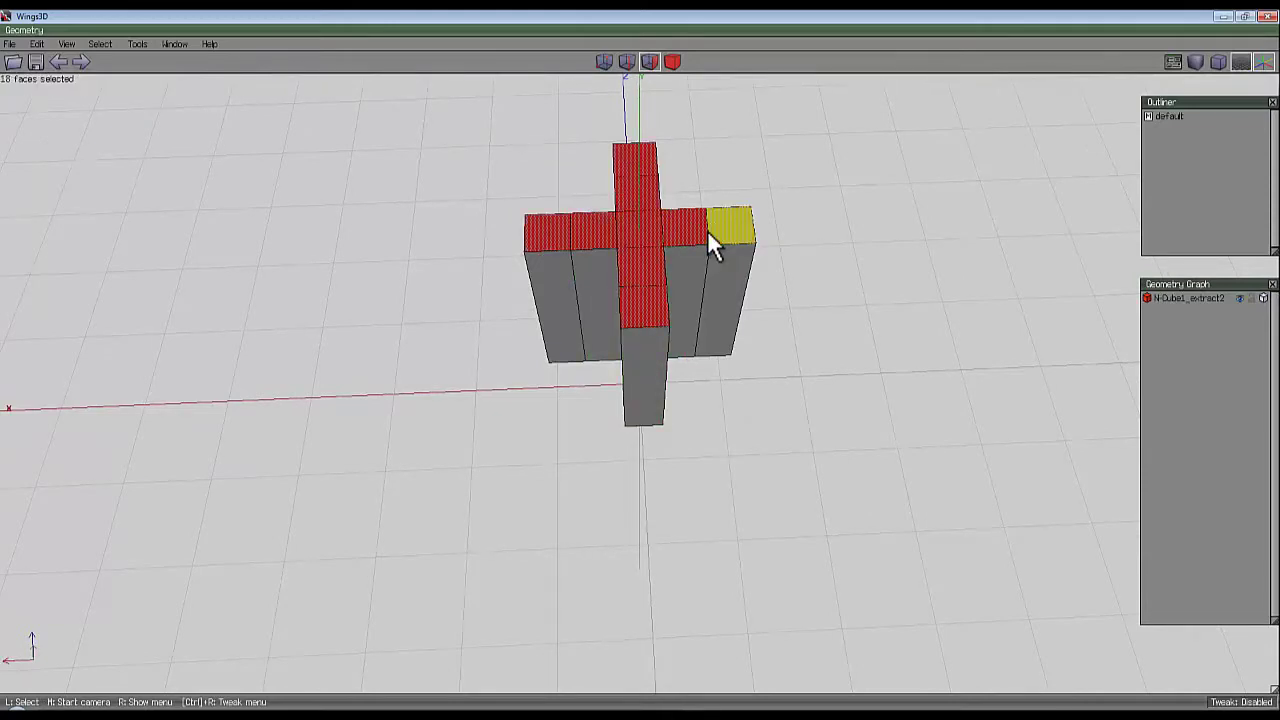
{"action": "middle_click", "coordinate": [639, 367]}
{"action": "left_click", "coordinate": [640, 367]}
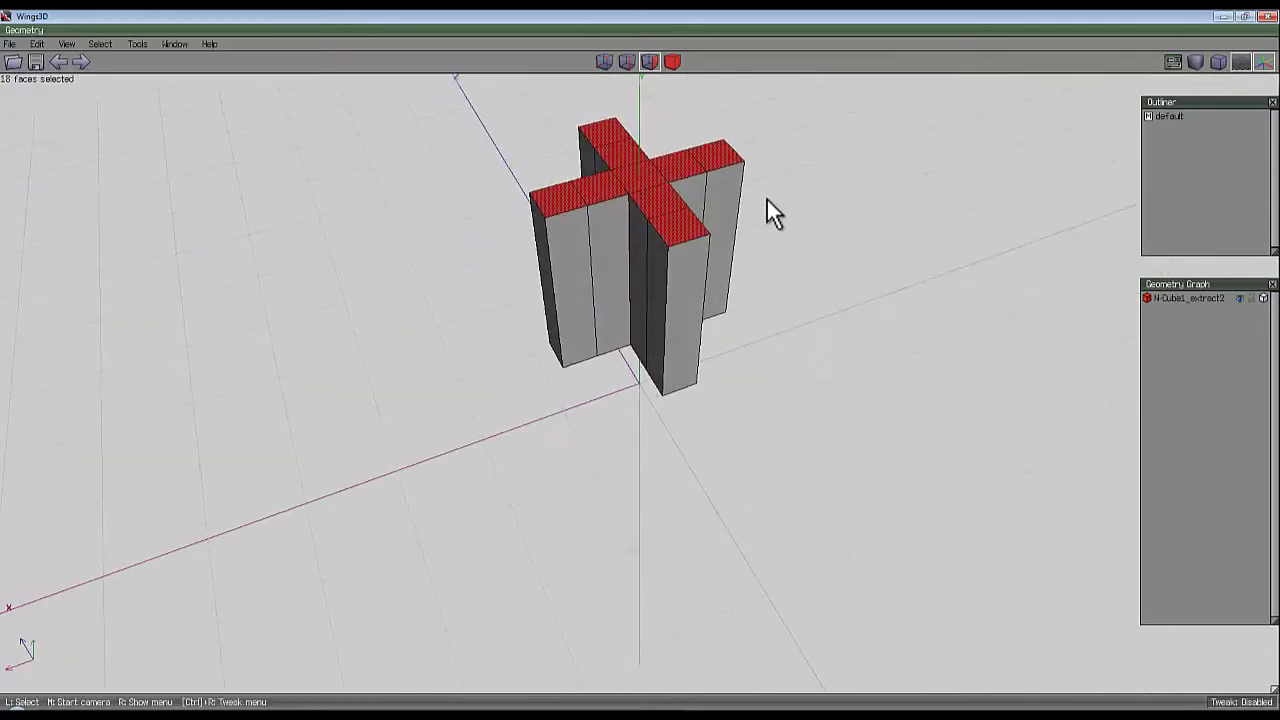
{"action": "key", "text": "BackSpace"}
{"action": "middle_click", "coordinate": [761, 147]}
{"action": "left_click", "coordinate": [640, 367]}
{"action": "key", "text": "space"}
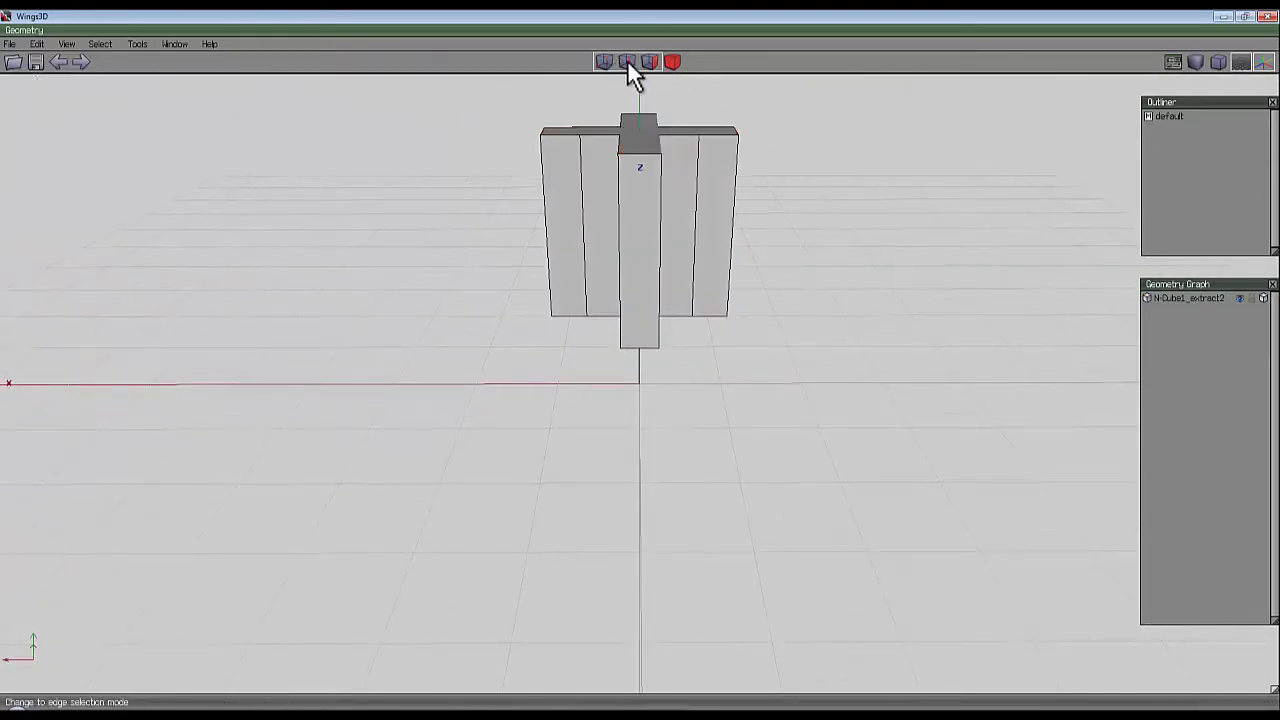
Delete the end vertices of the eight vertical edges running midway along the sides of the cross's arms
{"action": "left_click", "coordinate": [627, 61]}
{"action": "left_click", "coordinate": [598, 204]}
{"action": "left_click", "coordinate": [701, 252]}
{"action": "middle_click", "coordinate": [676, 258]}
{"action": "left_click", "coordinate": [638, 367]}
{"action": "left_click", "coordinate": [589, 236]}
{"action": "left_click", "coordinate": [699, 231]}
{"action": "middle_click", "coordinate": [699, 231]}
{"action": "left_click", "coordinate": [638, 367]}
{"action": "left_click", "coordinate": [600, 260]}
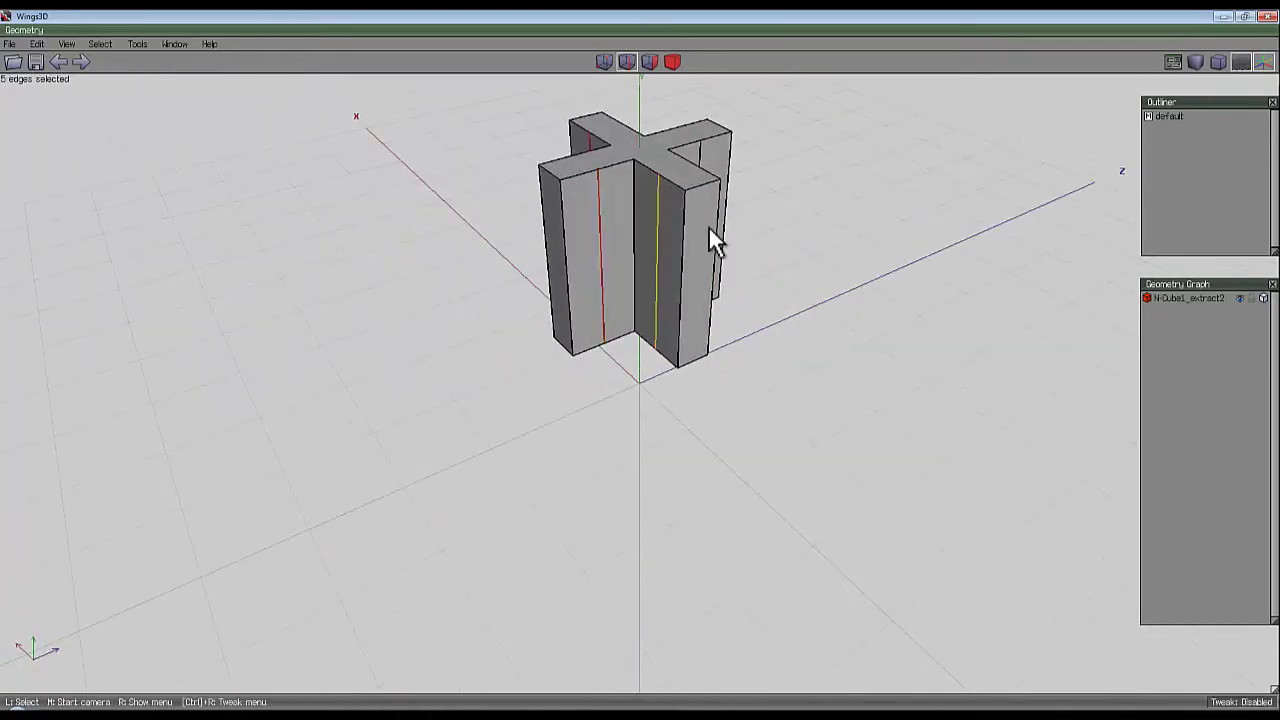
{"action": "middle_click", "coordinate": [708, 226]}
{"action": "left_click", "coordinate": [638, 367]}
{"action": "left_click", "coordinate": [694, 231]}
{"action": "left_click", "coordinate": [641, 238]}
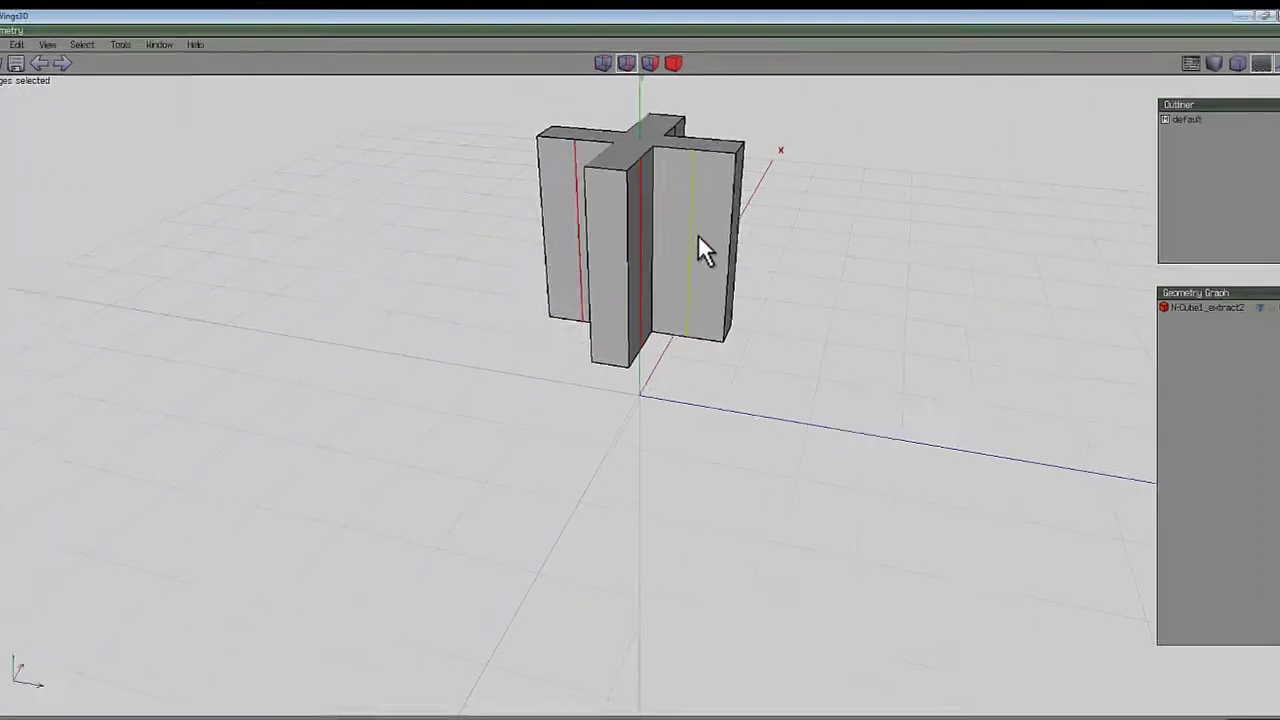
{"action": "middle_click", "coordinate": [697, 228]}
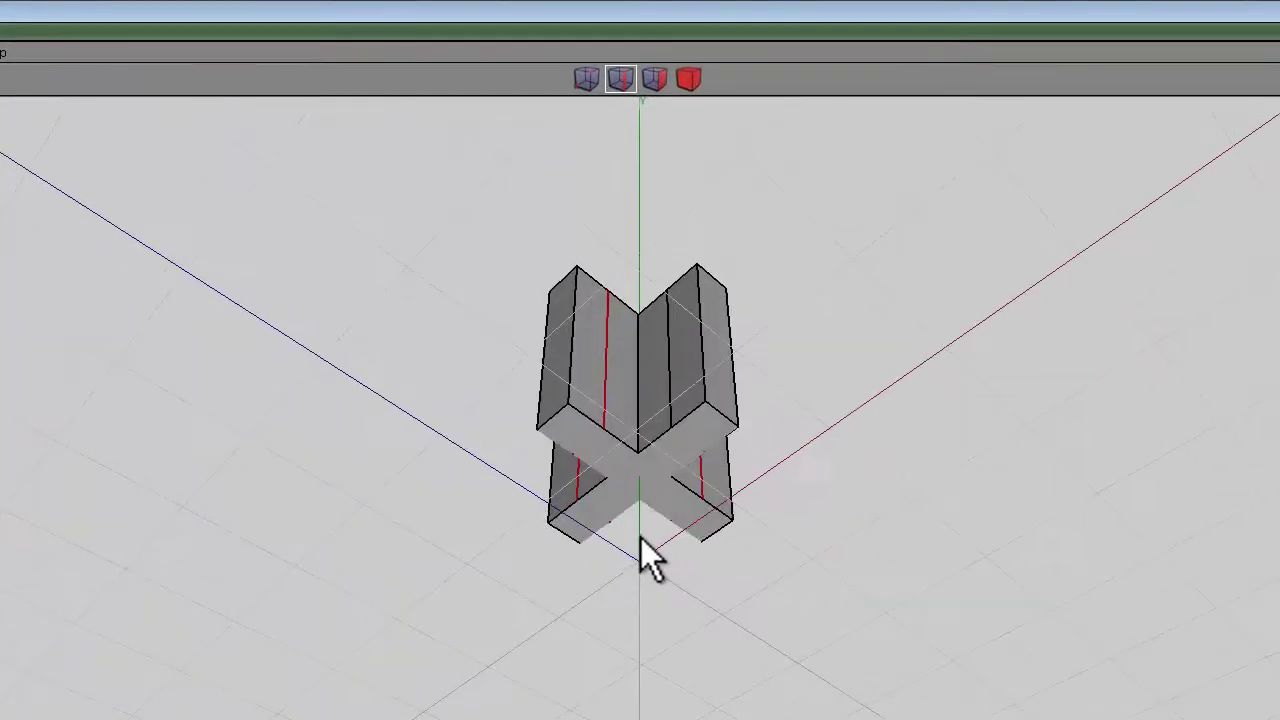
{"action": "left_click", "coordinate": [639, 537]}
{"action": "left_click", "coordinate": [688, 320]}
{"action": "middle_click", "coordinate": [698, 313]}
{"action": "left_click", "coordinate": [639, 536]}
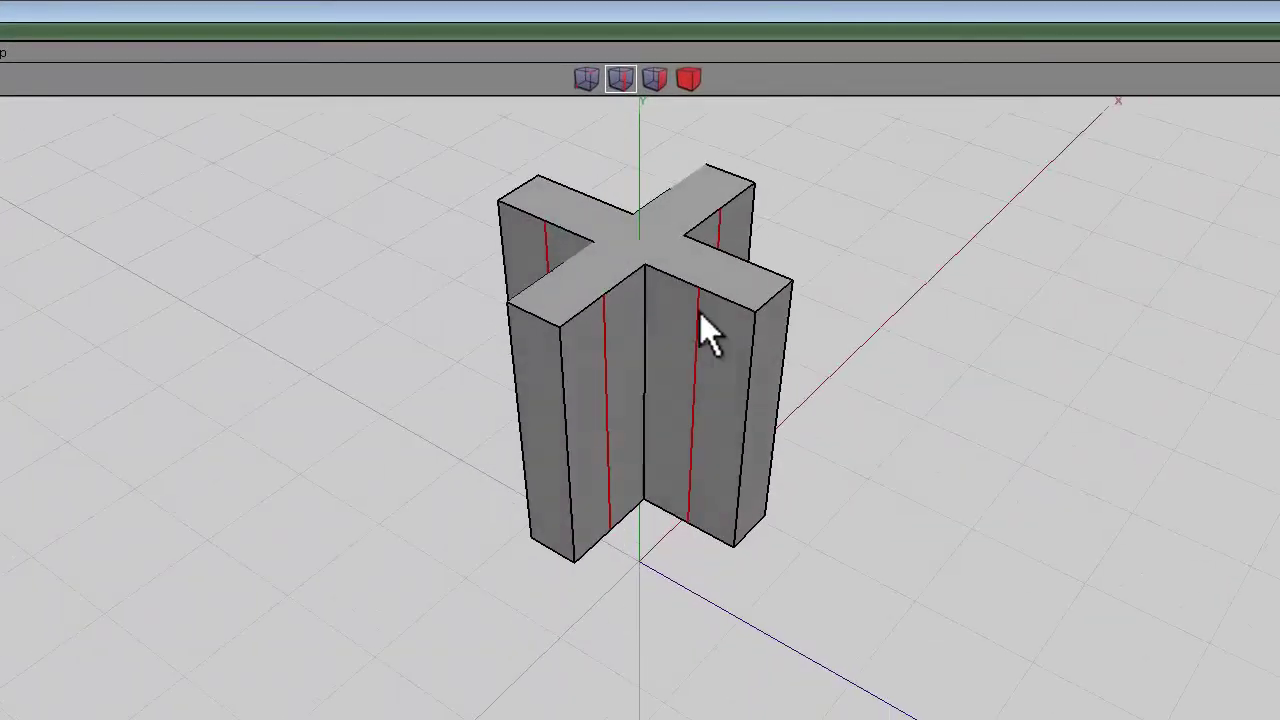
{"action": "left_click", "coordinate": [588, 84]}
{"action": "middle_click", "coordinate": [597, 124]}
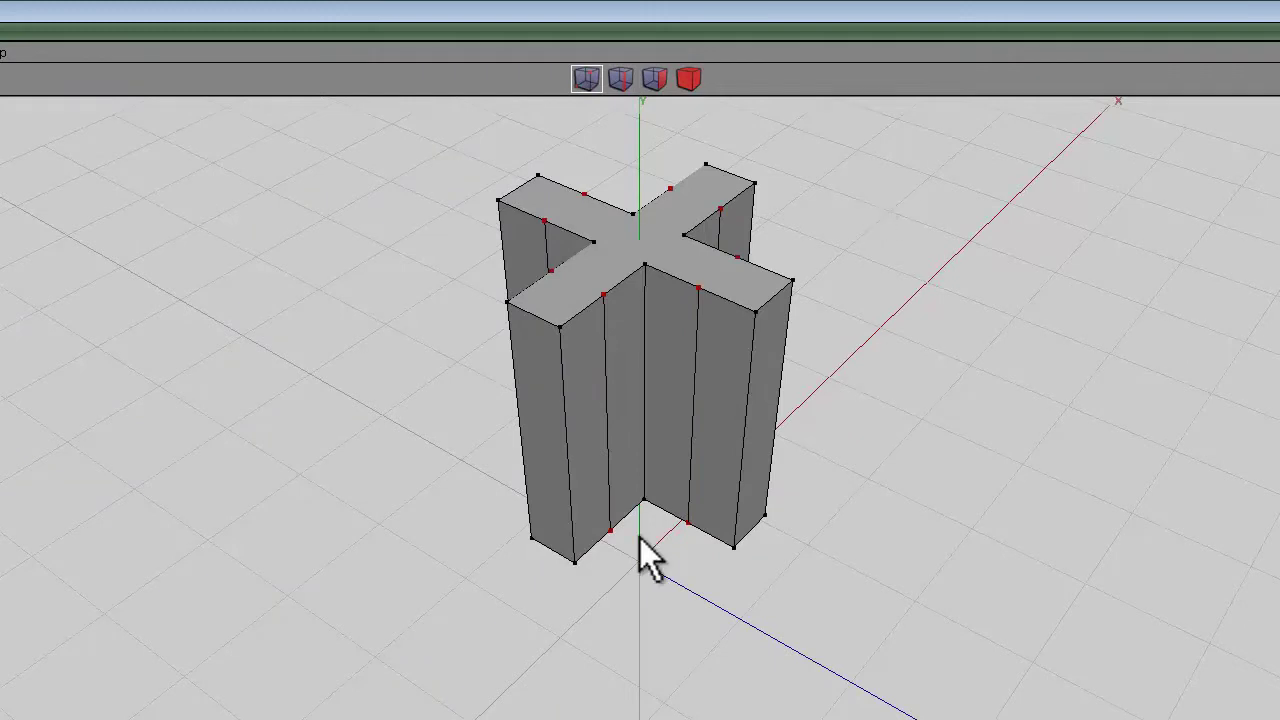
{"action": "left_click", "coordinate": [639, 537]}
{"action": "key", "text": "Delete"}
Sweep the cross's top face by a distance of 2.0 with a 15° angle, 0% scaling and a 30° twist
{"action": "middle_click", "coordinate": [864, 197]}
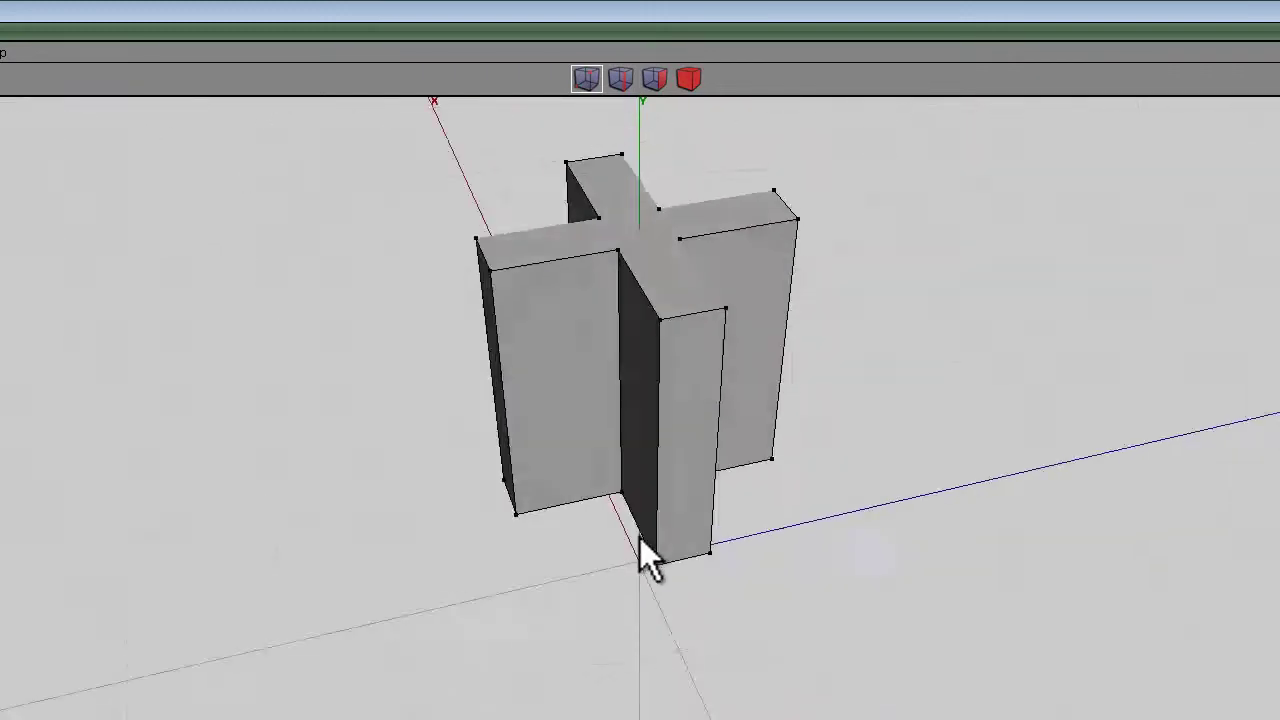
{"action": "left_click", "coordinate": [640, 537]}
{"action": "middle_click", "coordinate": [846, 301]}
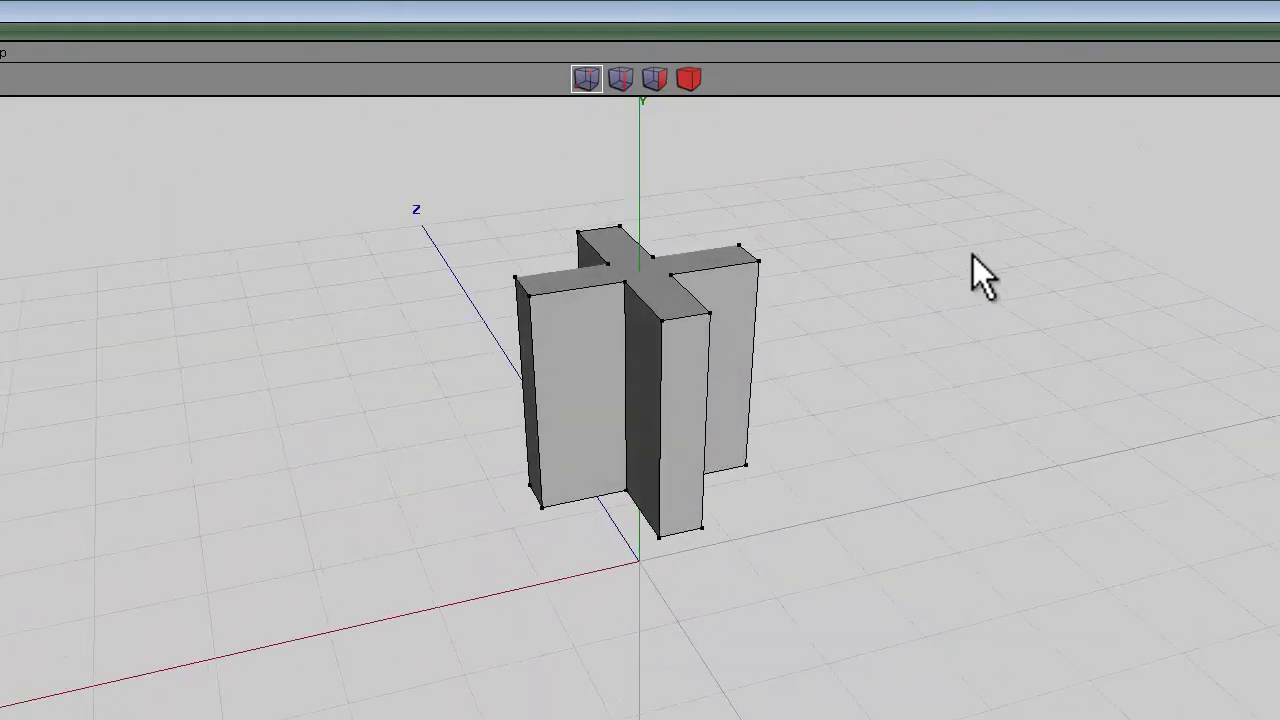
{"action": "left_click", "coordinate": [655, 80]}
{"action": "left_click", "coordinate": [621, 276]}
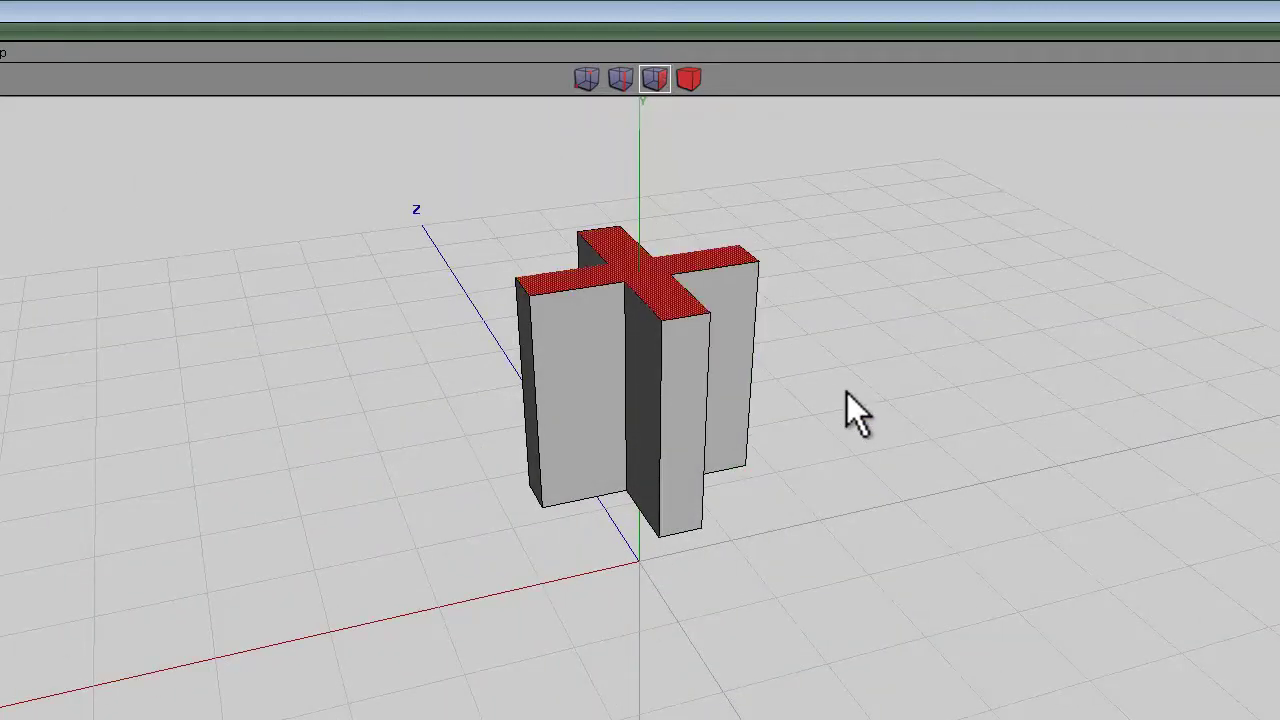
{"action": "right_click", "coordinate": [787, 340]}
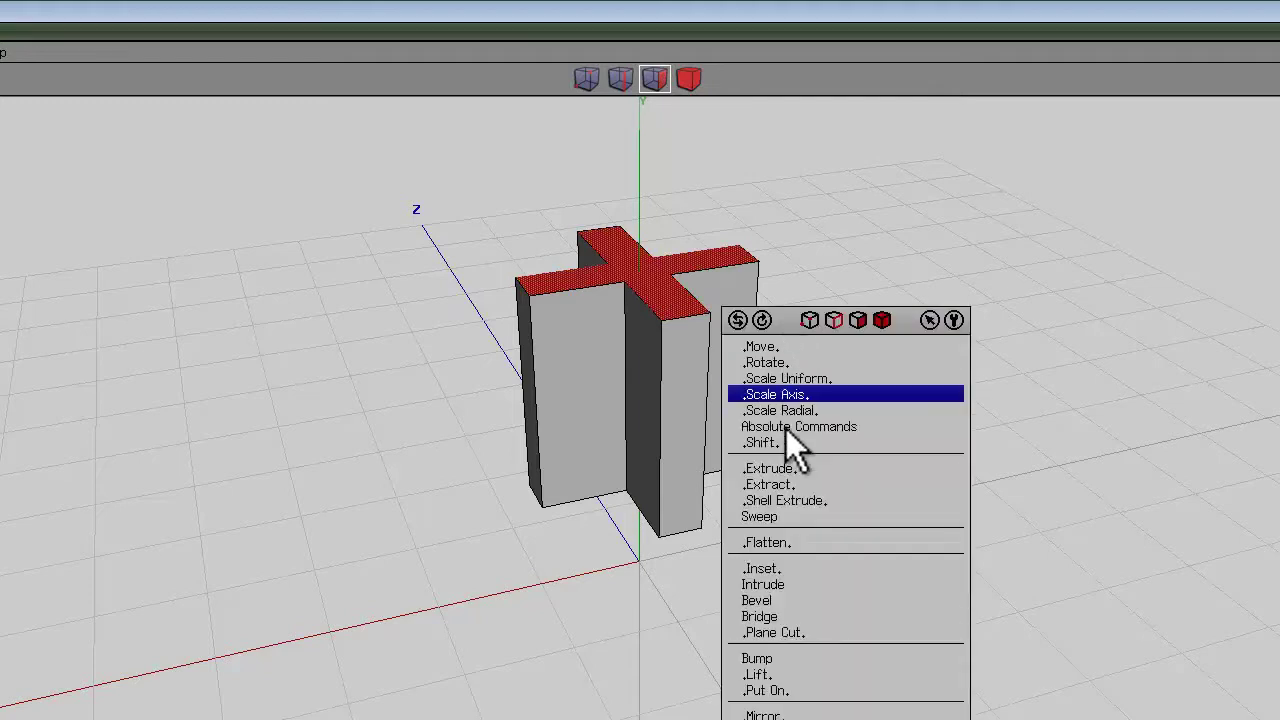
{"action": "left_click", "coordinate": [783, 518]}
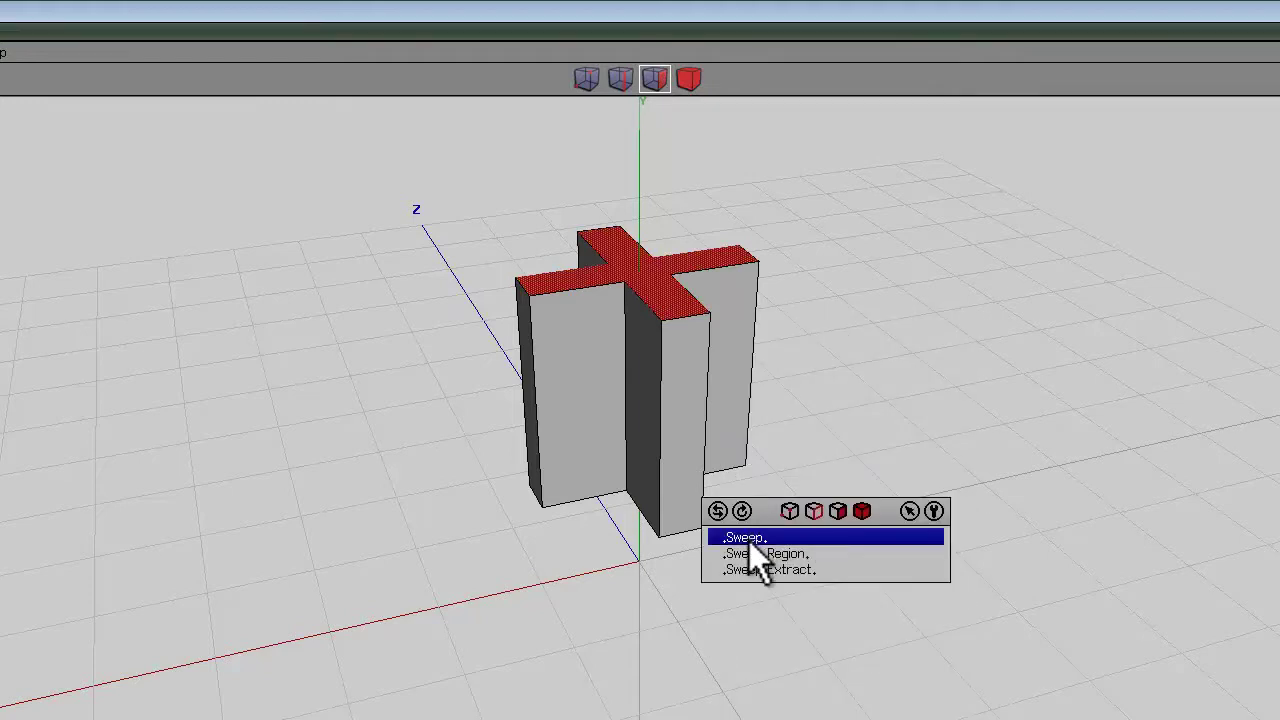
{"action": "left_click", "coordinate": [749, 541]}
{"action": "left_click", "coordinate": [721, 580]}
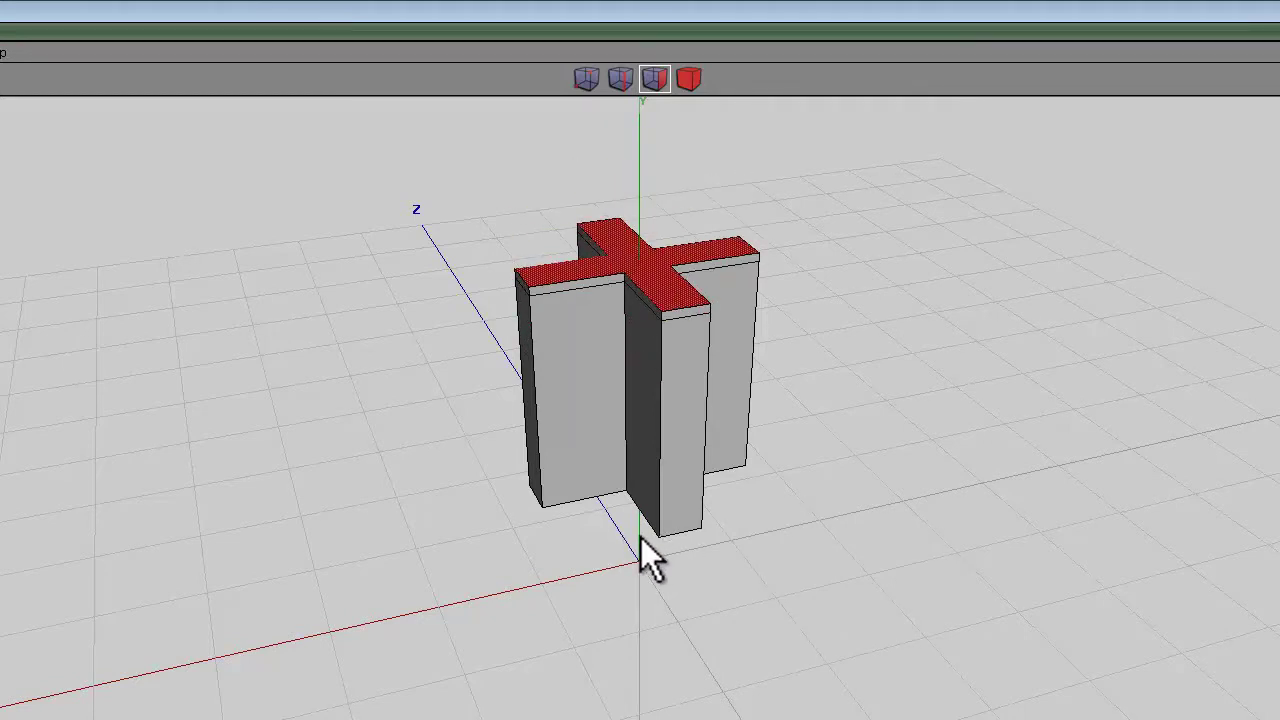
{"action": "key", "text": "Tab"}
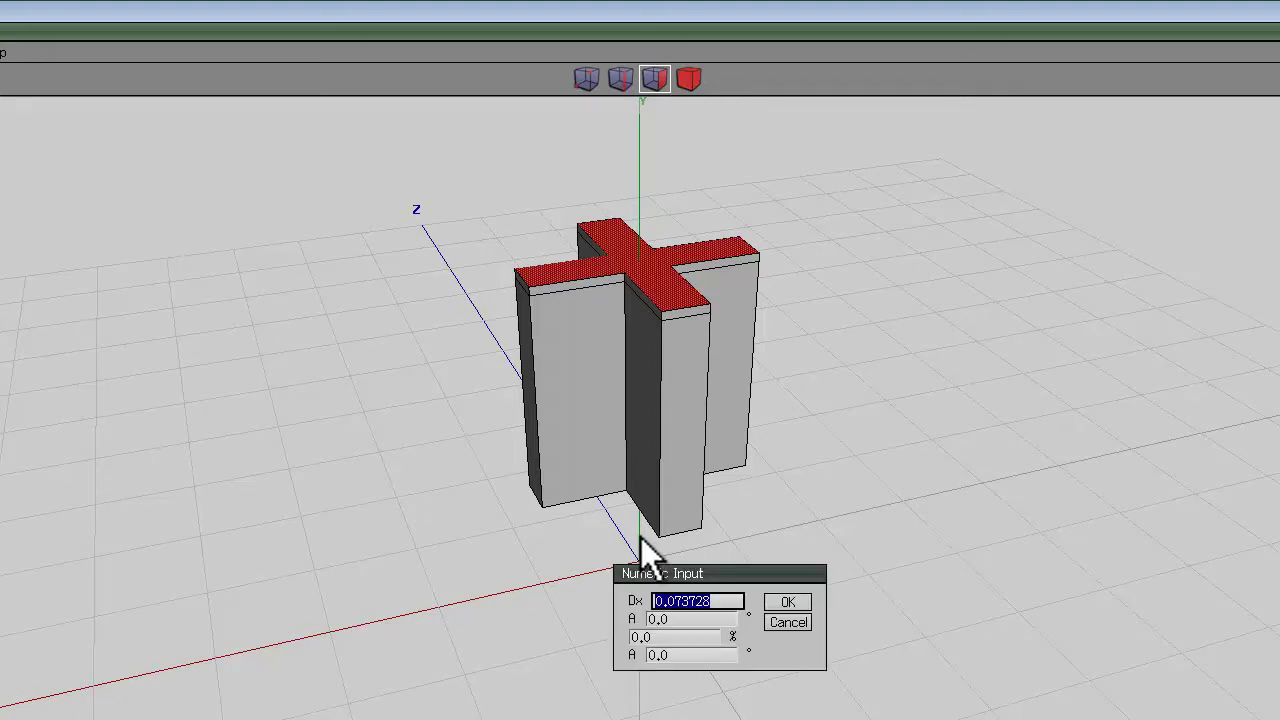
{"action": "type", "text": "2"}
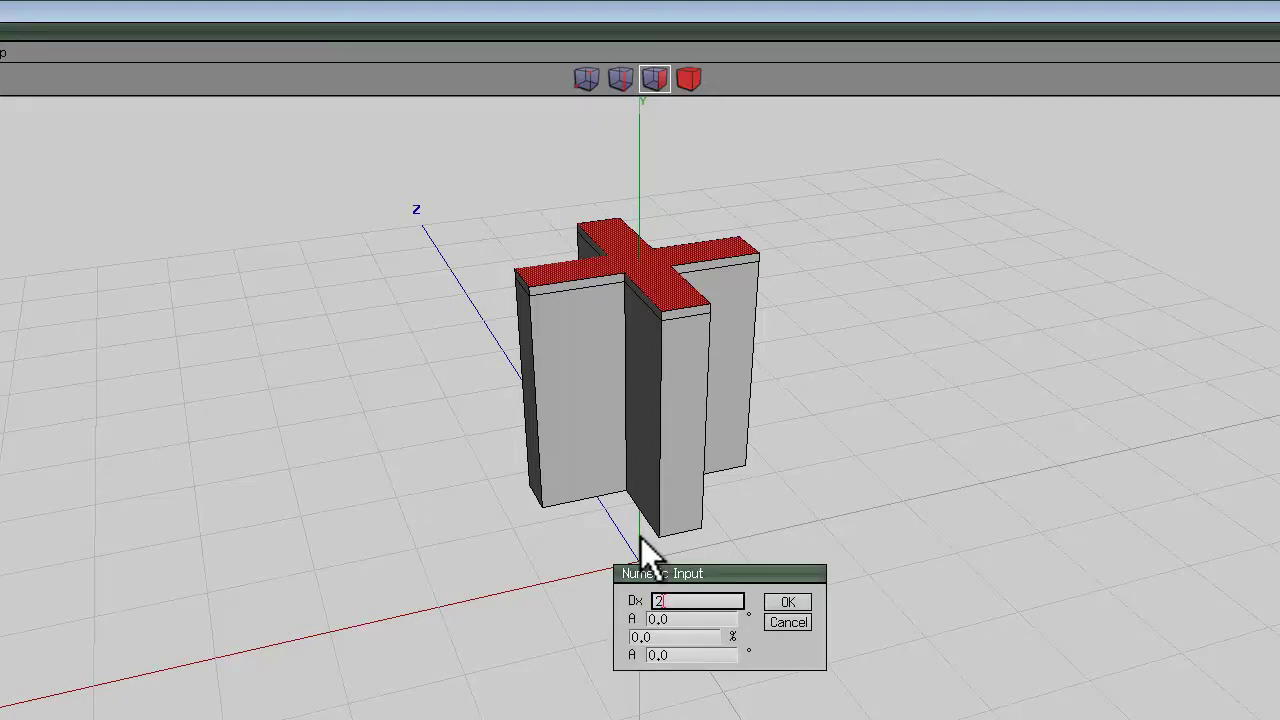
{"action": "key", "text": "Tab"}
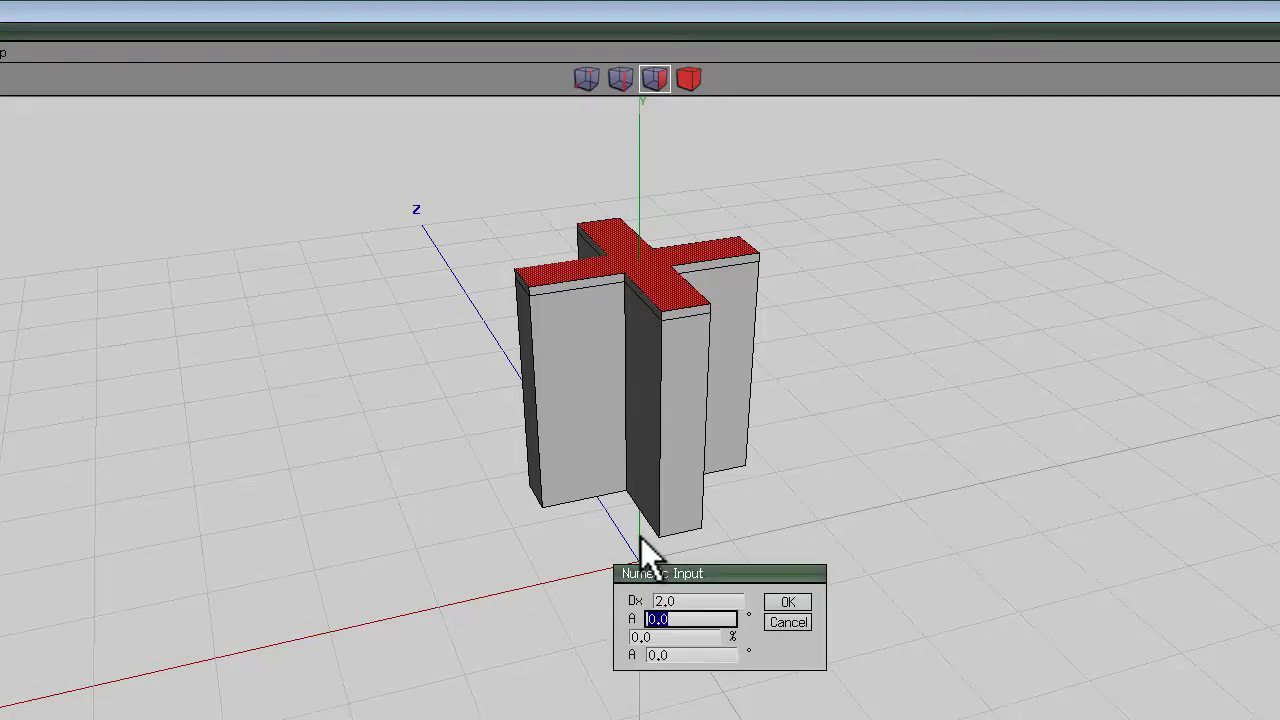
{"action": "type", "text": "15"}
{"action": "key", "text": "Tab"}
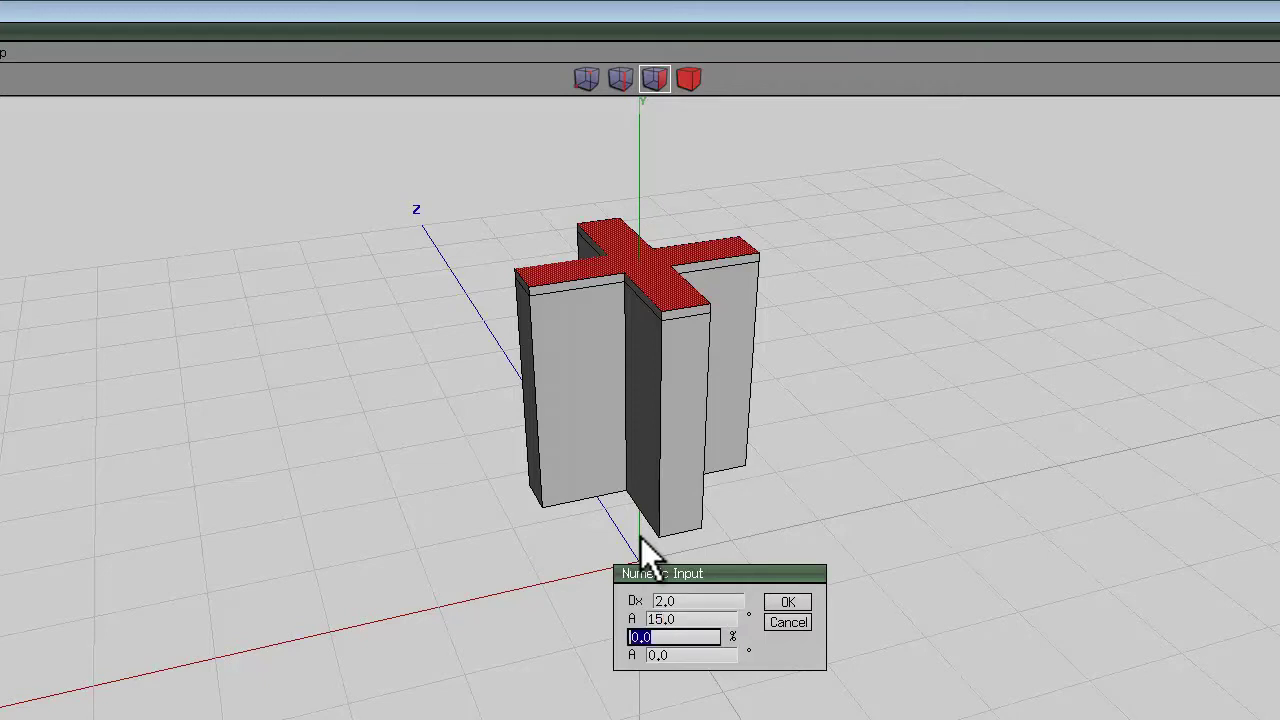
{"action": "key", "text": "Tab"}
{"action": "type", "text": "3"}
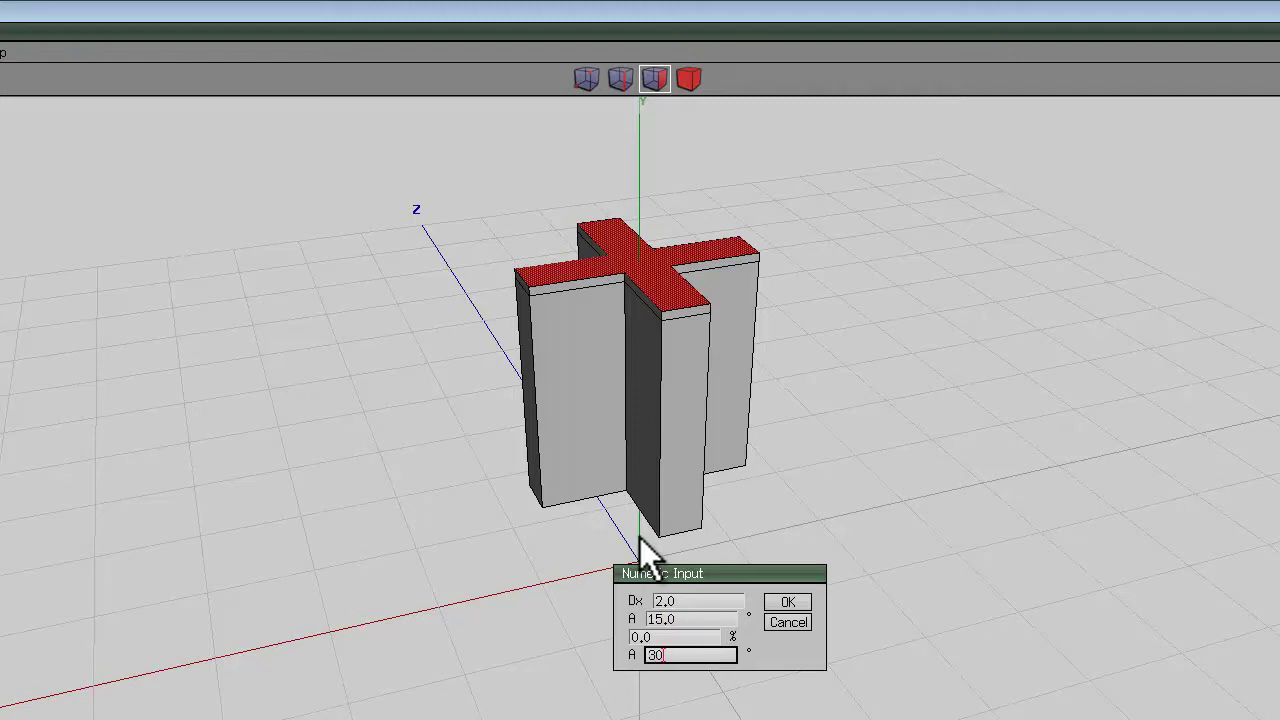
{"action": "key", "text": "Return"}
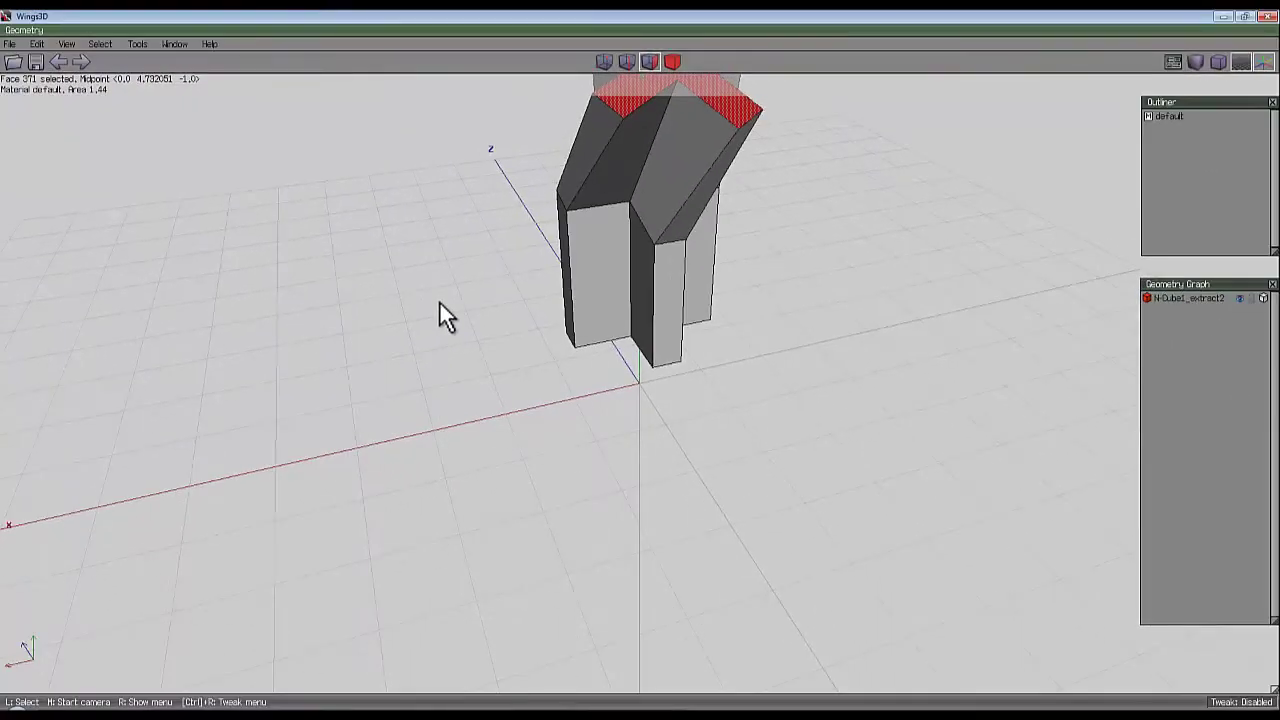
Repeat the same sweep twelve more times so the twisted cross circles around and overlaps its first swept segment
{"action": "key", "text": "shift+d"}
{"action": "key", "text": "shift+d"}
{"action": "key", "text": "shift+d"}
{"action": "key", "text": "shift+d"}
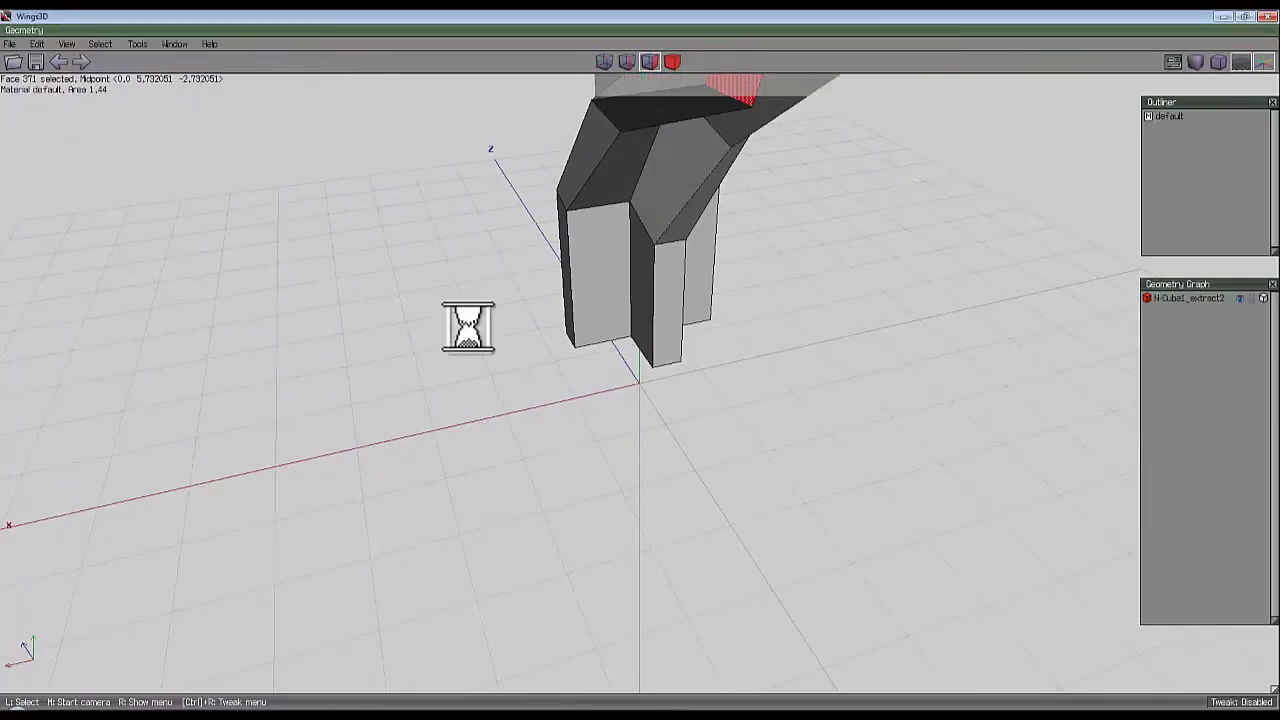
{"action": "key", "text": "shift+d"}
{"action": "key", "text": "shift+d"}
{"action": "key", "text": "shift+d"}
{"action": "key", "text": "shift+d"}
{"action": "key", "text": "shift+d"}
{"action": "key", "text": "shift+d"}
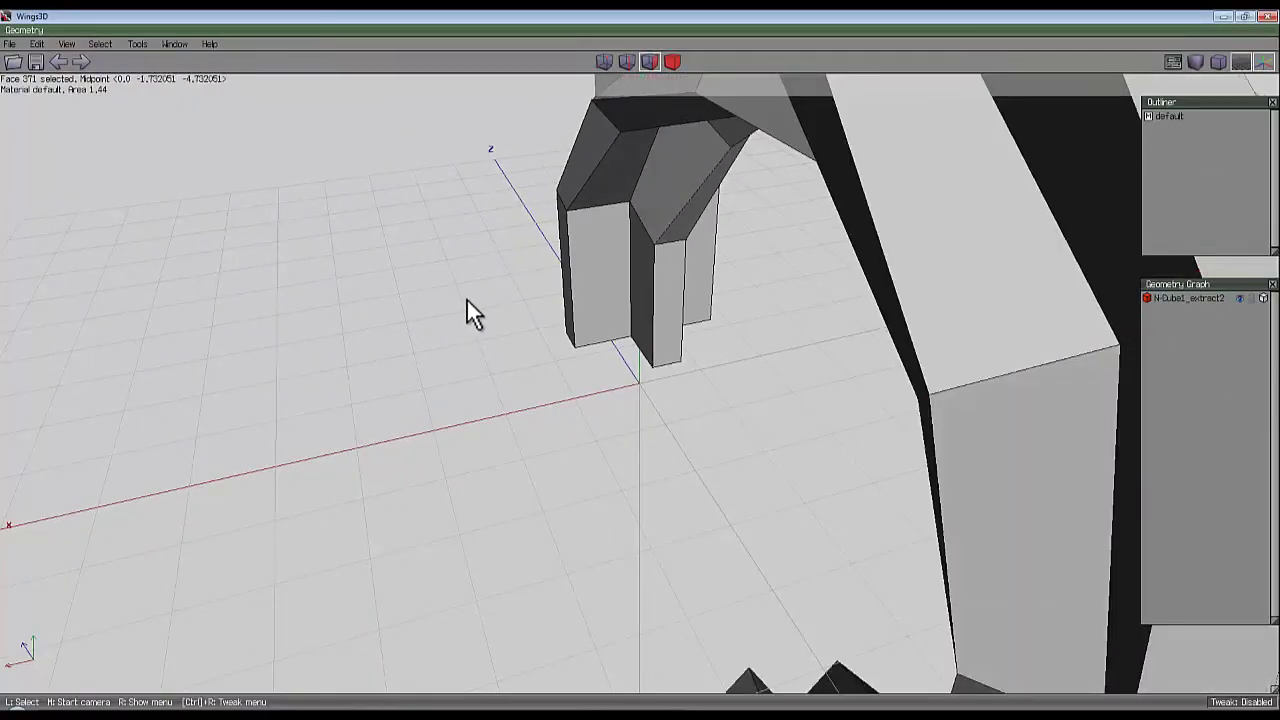
{"action": "key", "text": "shift+d"}
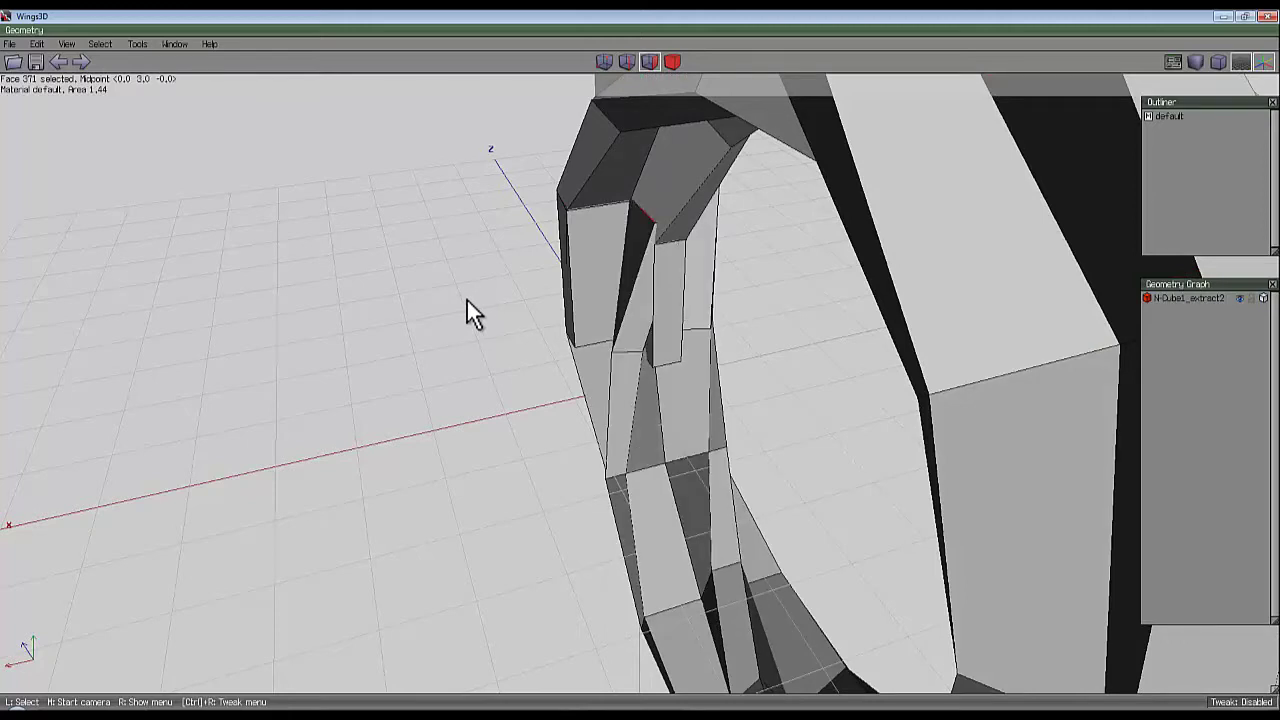
{"action": "key", "text": "shift+d"}
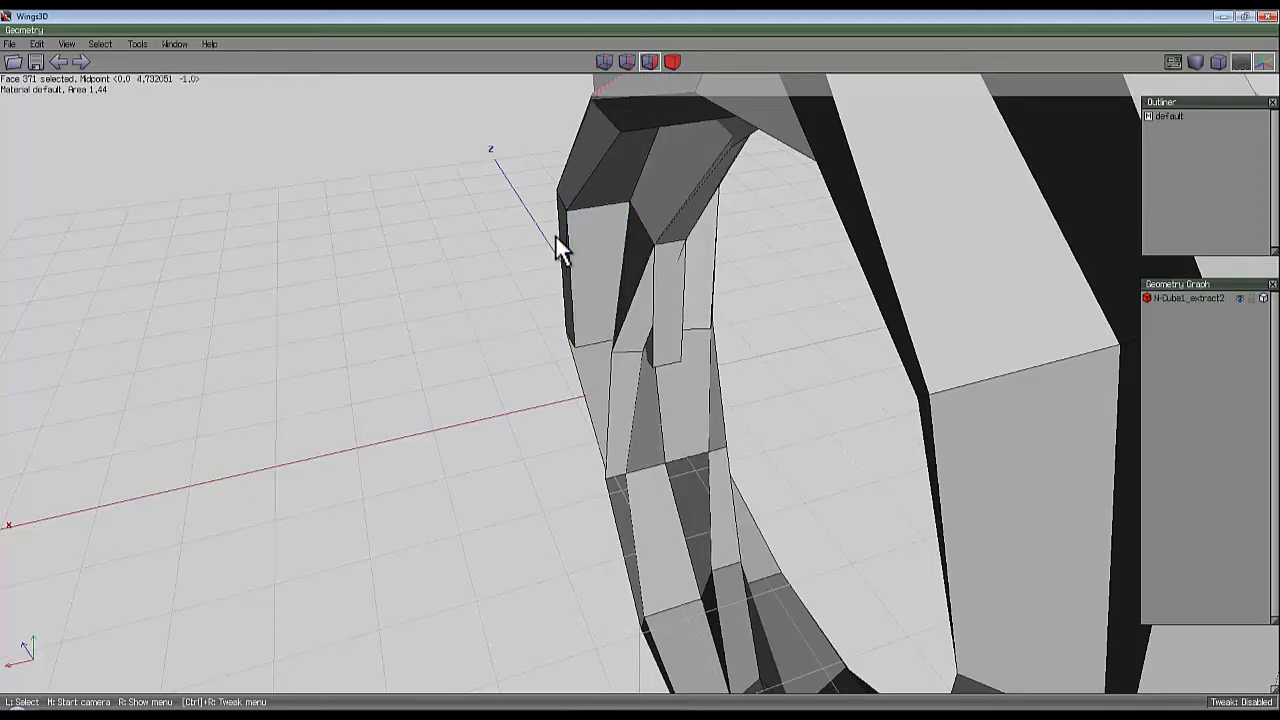
Select the end cap plus its identical face at the other end, grow the selection over both end segments, and dissolve them
{"action": "scroll", "coordinate": [368, 148], "scroll_direction": "down", "scroll_amount": 8}
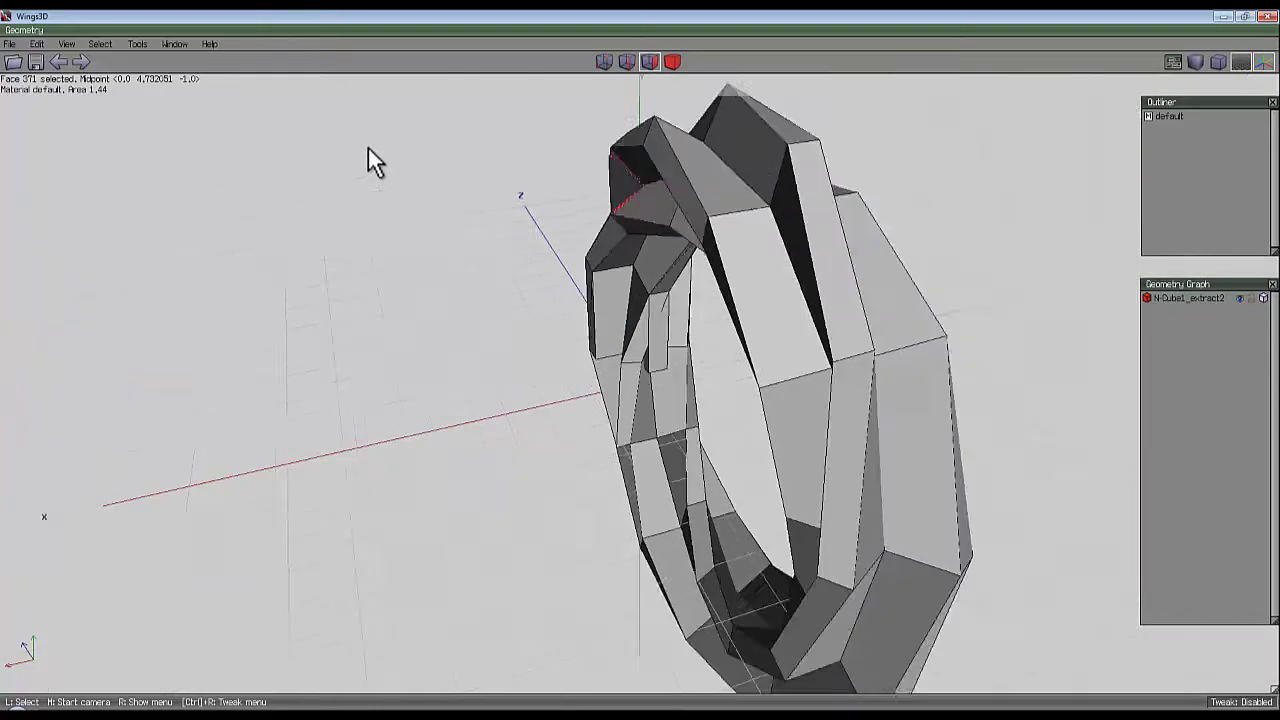
{"action": "middle_click", "coordinate": [529, 204]}
{"action": "scroll", "coordinate": [640, 365], "scroll_direction": "up", "scroll_amount": 5}
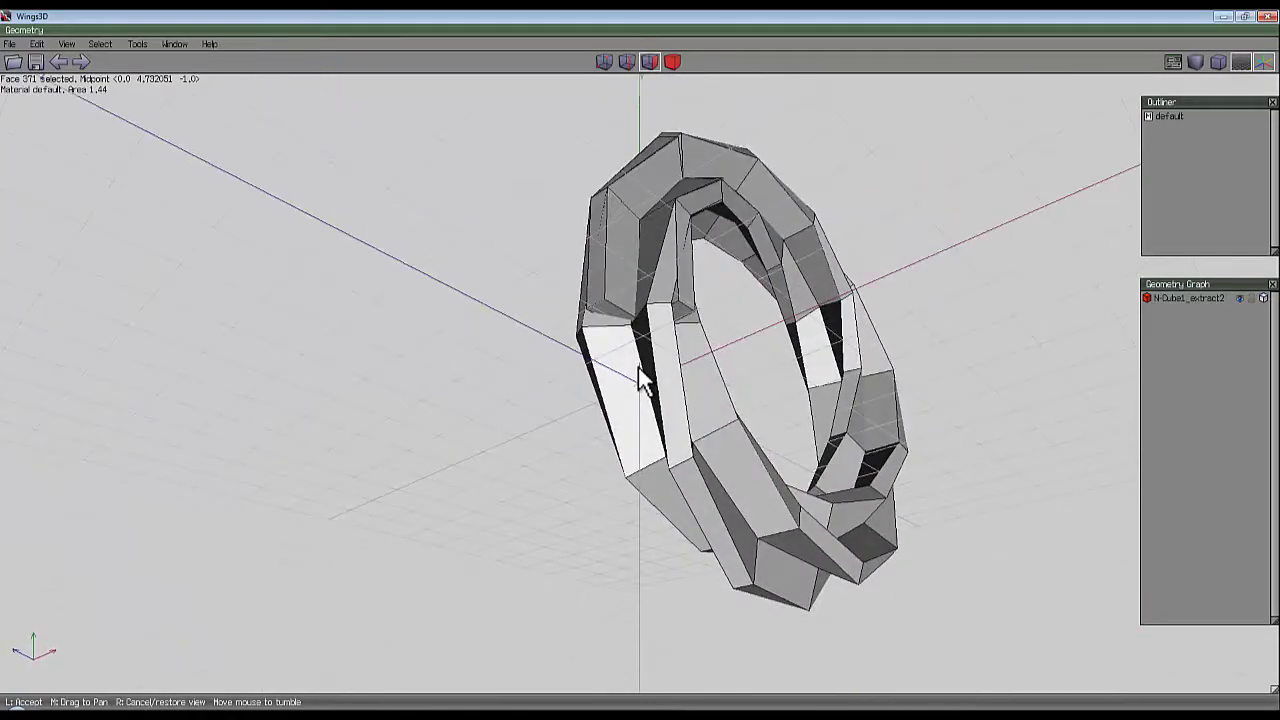
{"action": "left_click", "coordinate": [639, 367]}
{"action": "key", "text": "i"}
{"action": "middle_click", "coordinate": [532, 205]}
{"action": "left_click", "coordinate": [639, 367]}
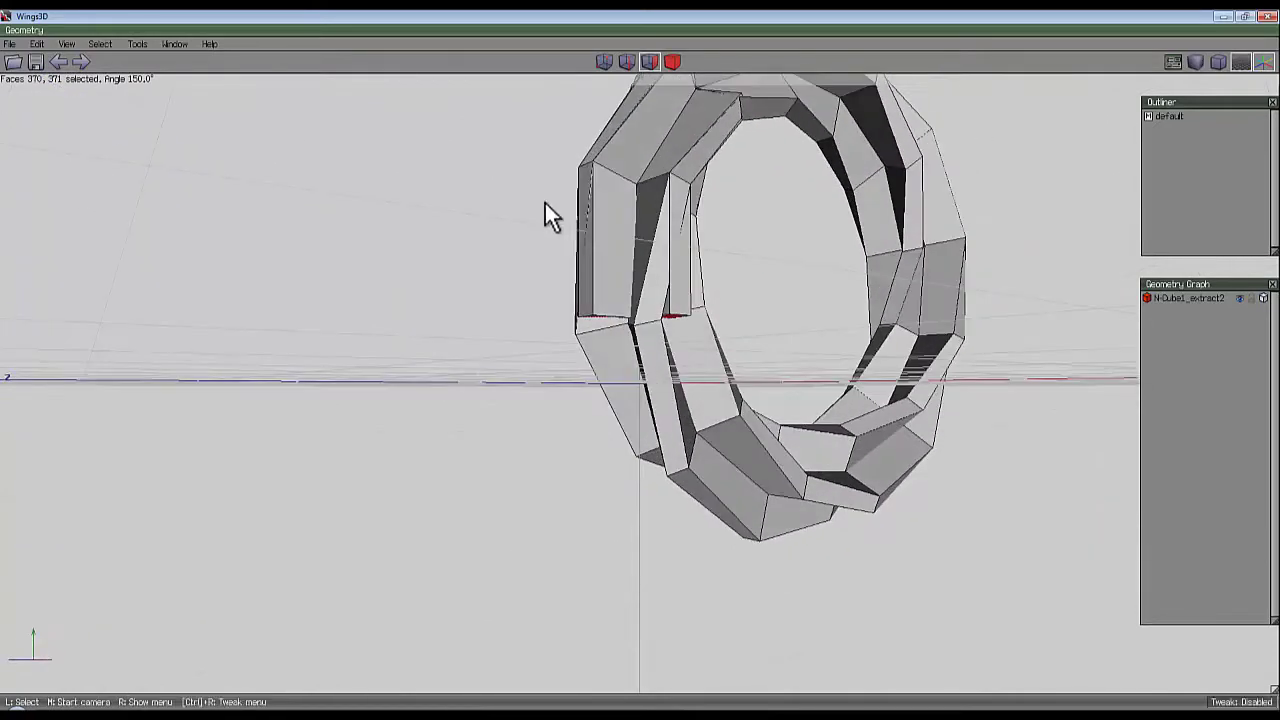
{"action": "key", "text": "plus"}
{"action": "key", "text": "plus"}
{"action": "middle_click", "coordinate": [444, 220]}
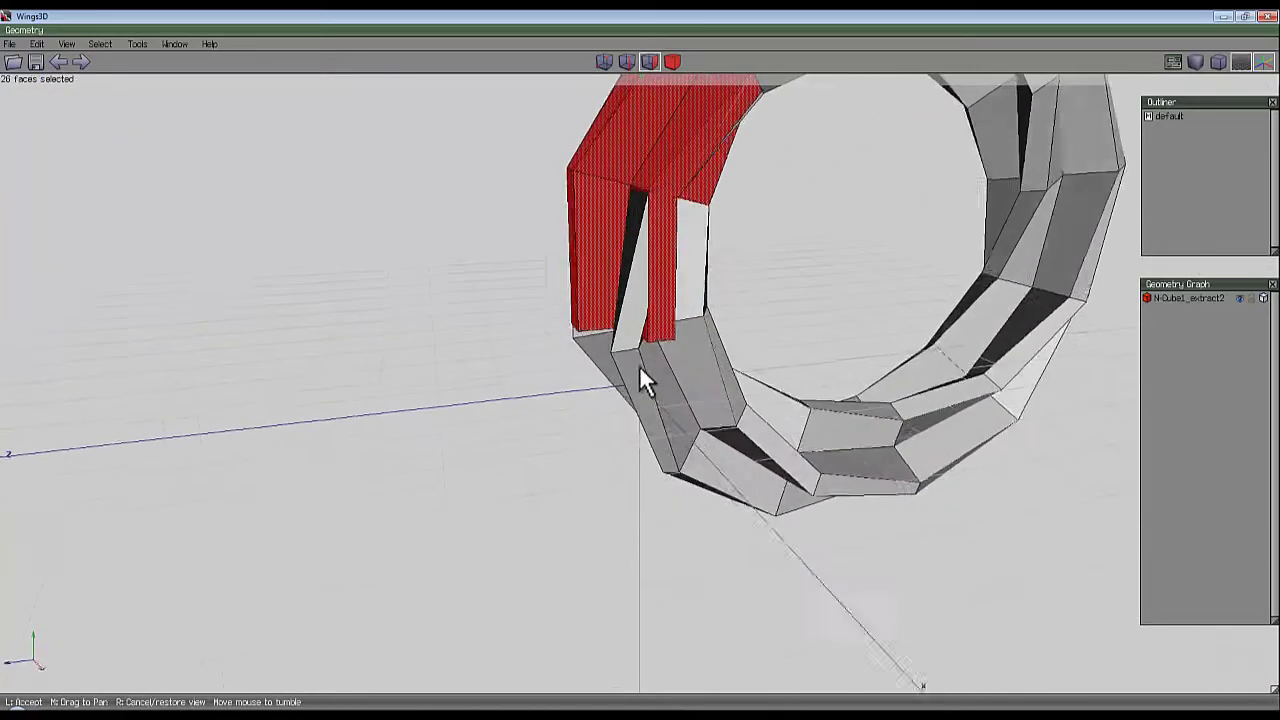
{"action": "scroll", "coordinate": [640, 365], "scroll_direction": "down", "scroll_amount": 3}
{"action": "left_click", "coordinate": [640, 365]}
{"action": "key", "text": "minus"}
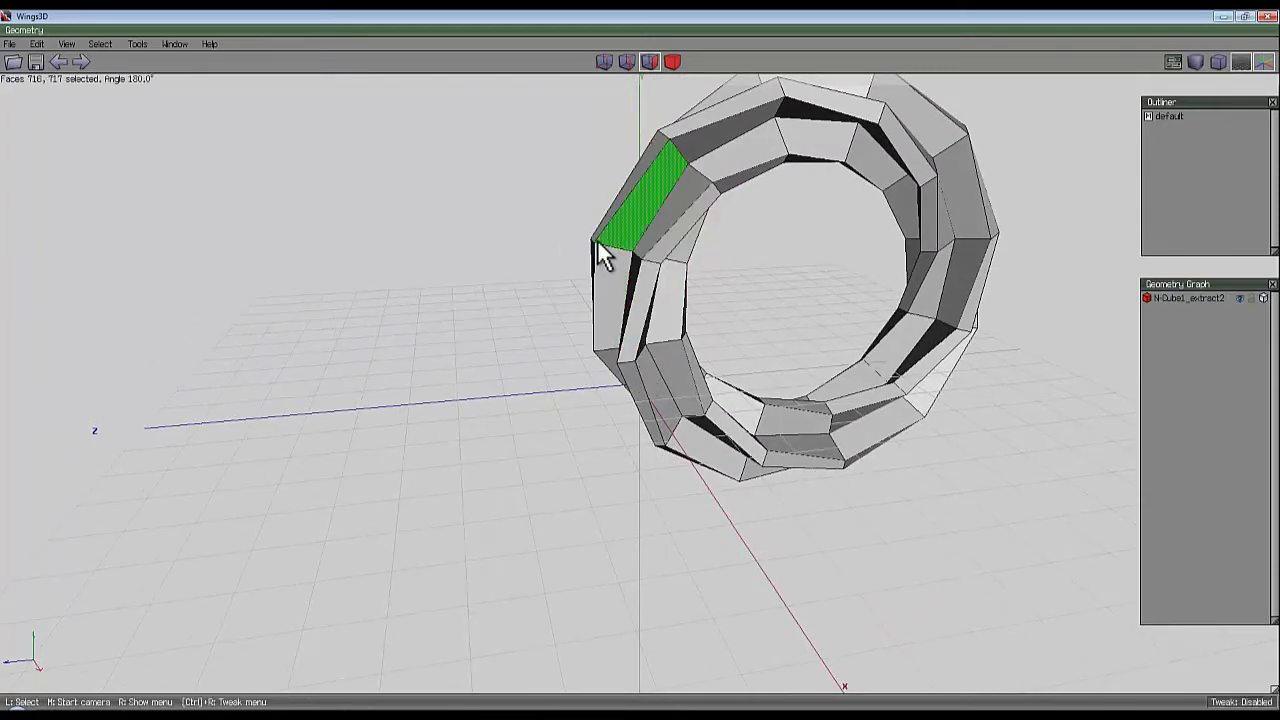
Weld the whole ring object to join its two coincident ends and clear the selection
{"action": "left_click", "coordinate": [672, 62]}
{"action": "right_click", "coordinate": [525, 152]}
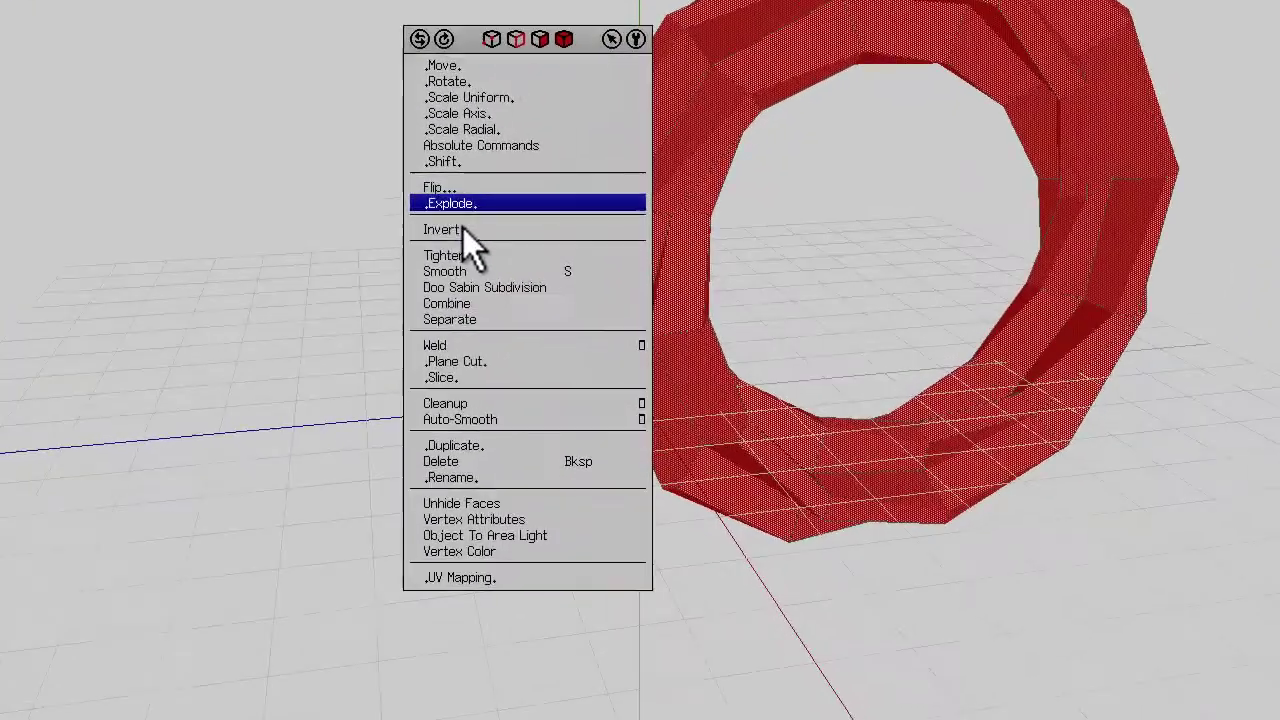
{"action": "left_click", "coordinate": [459, 345]}
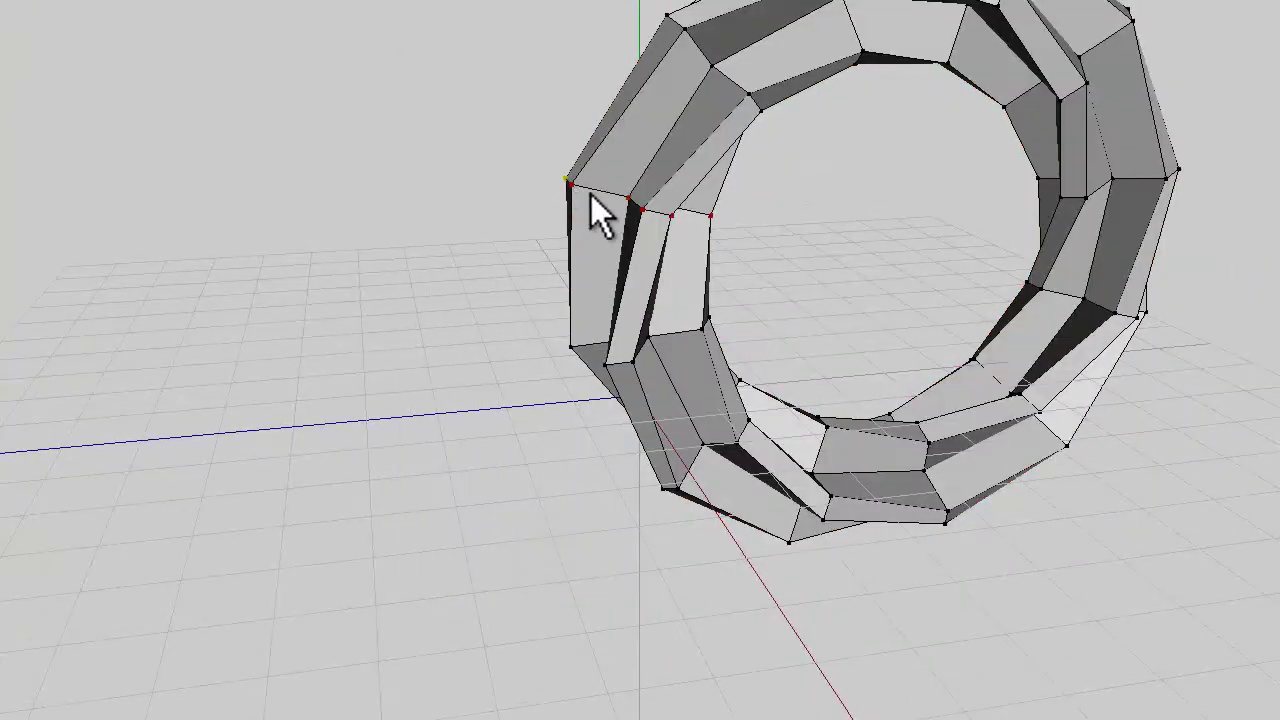
{"action": "scroll", "coordinate": [795, 222], "scroll_direction": "down", "scroll_amount": 2}
{"action": "middle_click_drag", "start_coordinate": [795, 222], "coordinate": [640, 368]}
{"action": "middle_click_drag", "start_coordinate": [784, 248], "coordinate": [640, 371]}
{"action": "key", "text": "space"}
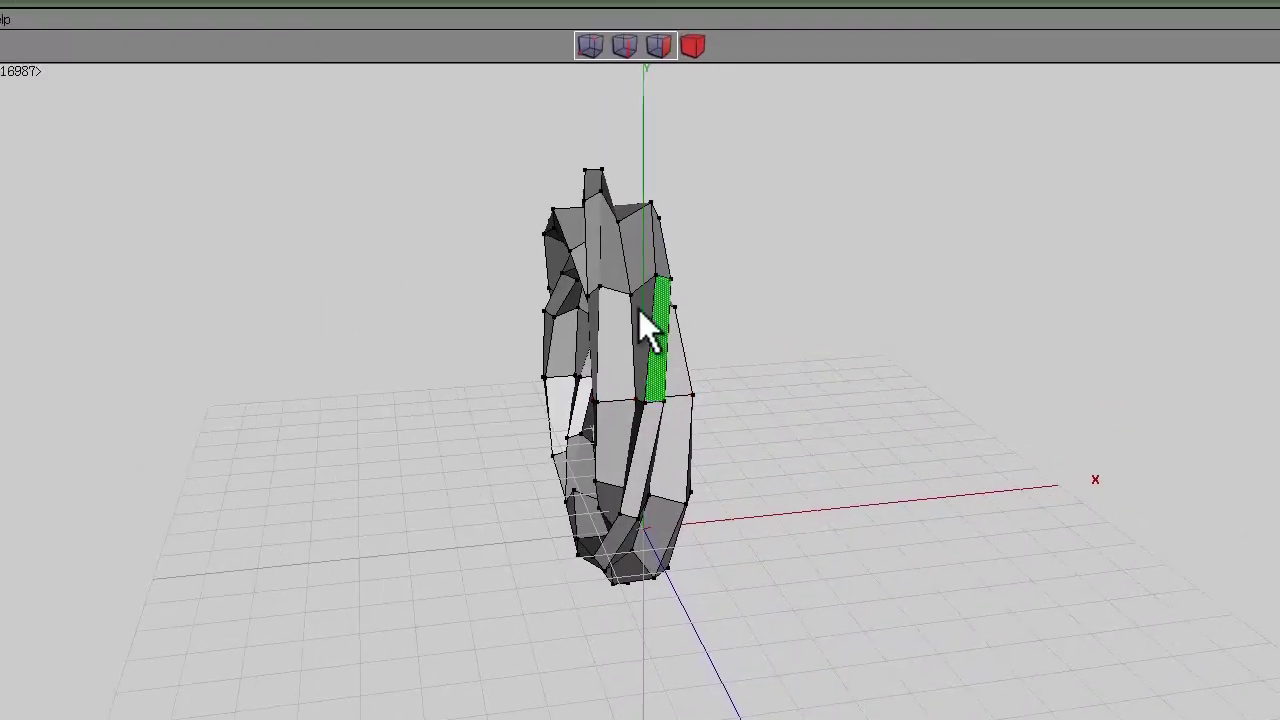
Select the edge ring crossing the outer tips of the cross's arms and convert it to a face selection
{"action": "left_click", "coordinate": [636, 82]}
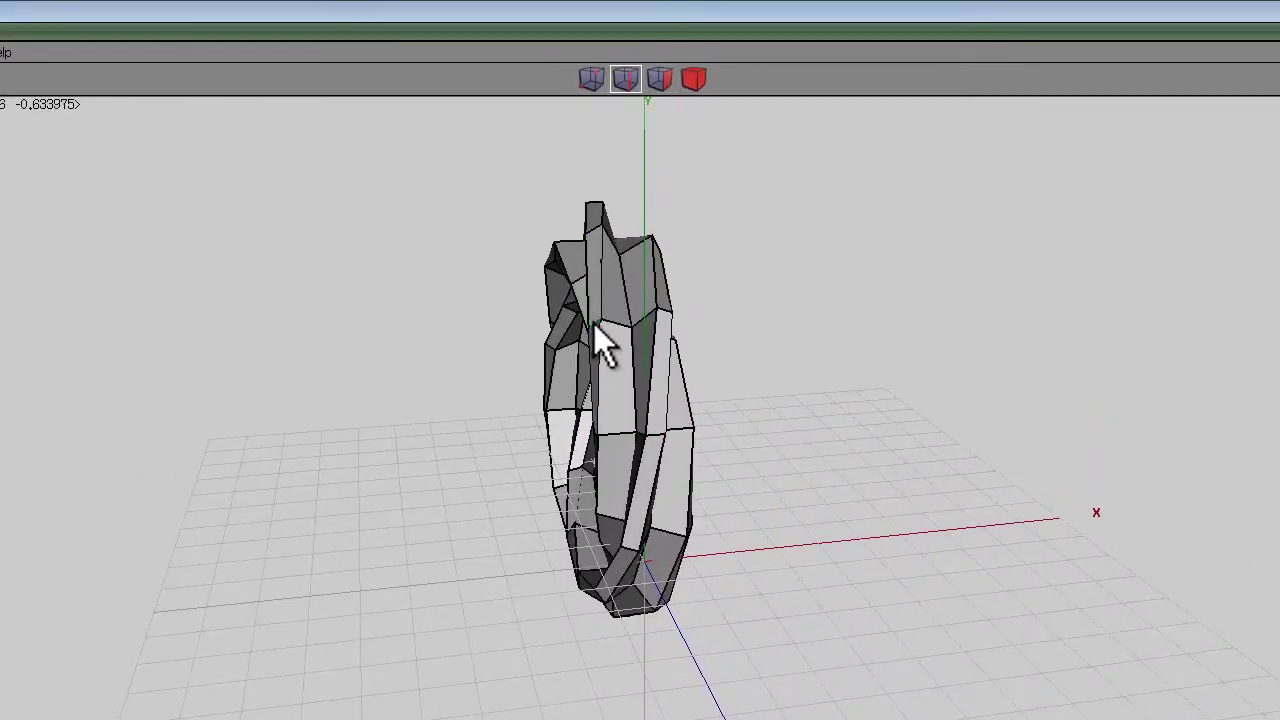
{"action": "left_click", "coordinate": [665, 310]}
{"action": "middle_click_drag", "start_coordinate": [665, 310], "coordinate": [645, 538]}
{"action": "middle_click_drag", "start_coordinate": [711, 367], "coordinate": [631, 372]}
{"action": "middle_click_drag", "start_coordinate": [640, 530], "coordinate": [720, 361]}
{"action": "key", "text": "l"}
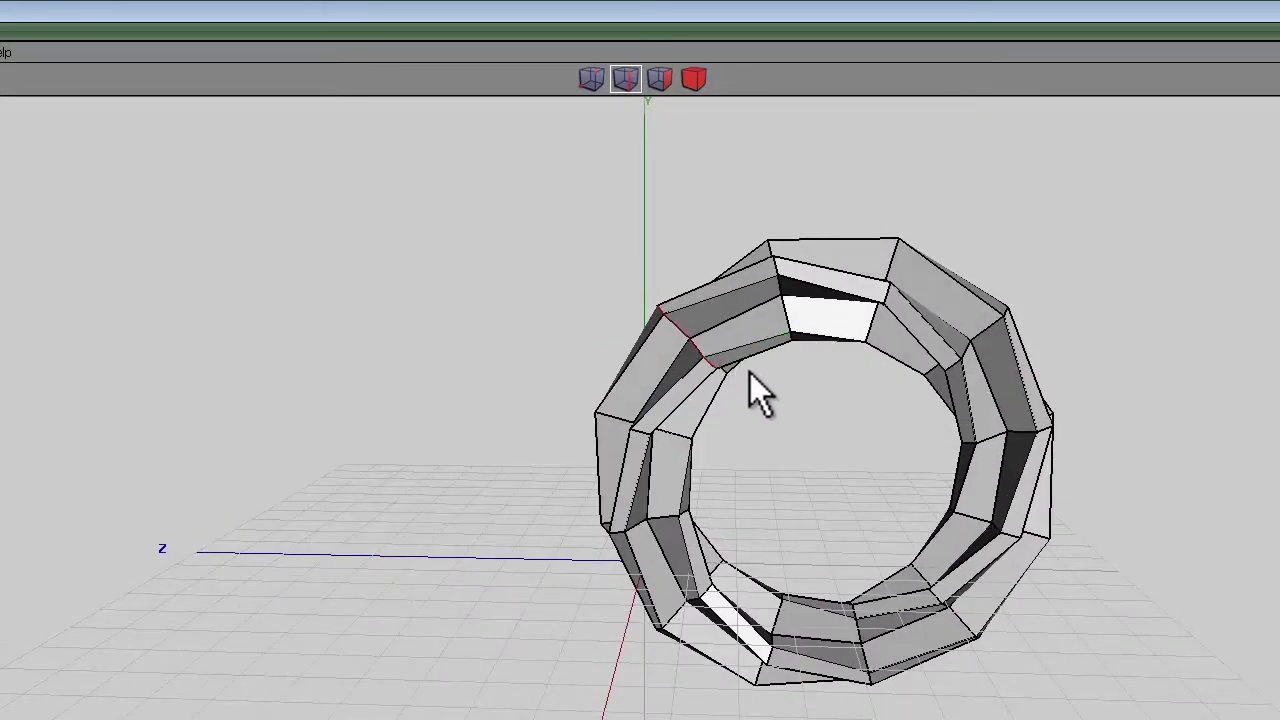
{"action": "key", "text": "ctrl+z"}
{"action": "key", "text": "g"}
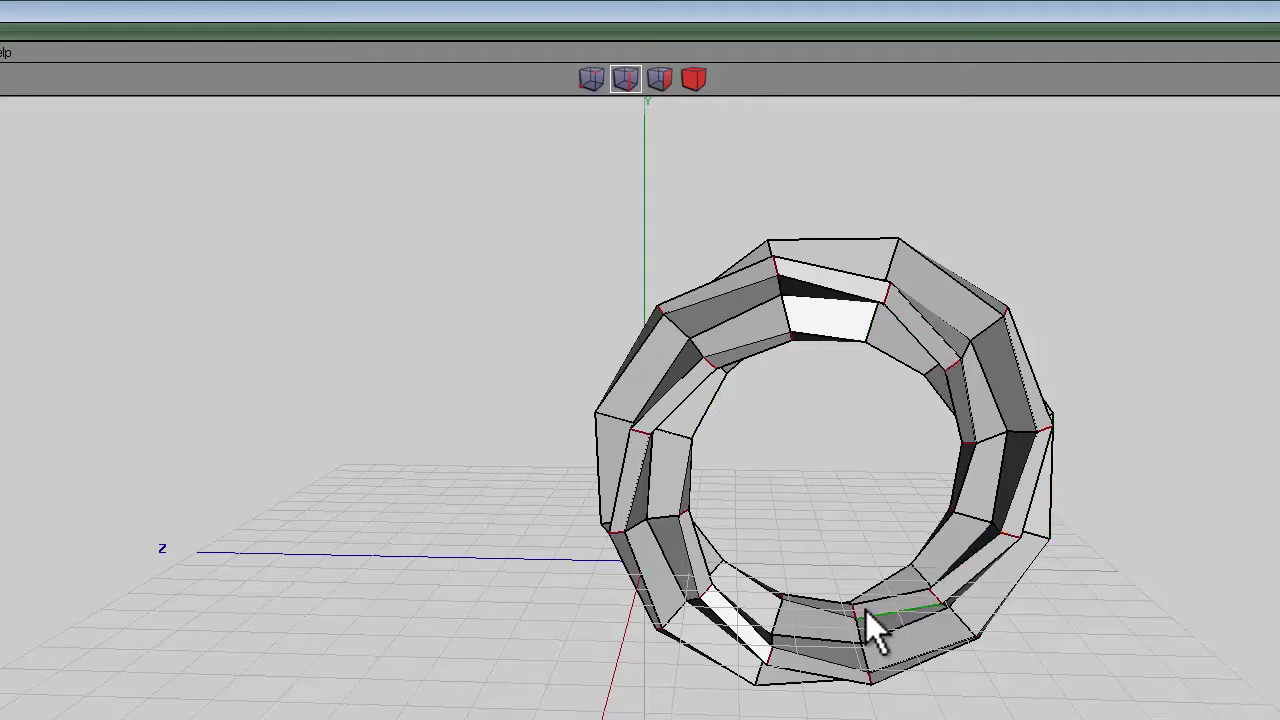
{"action": "left_click", "coordinate": [666, 80]}
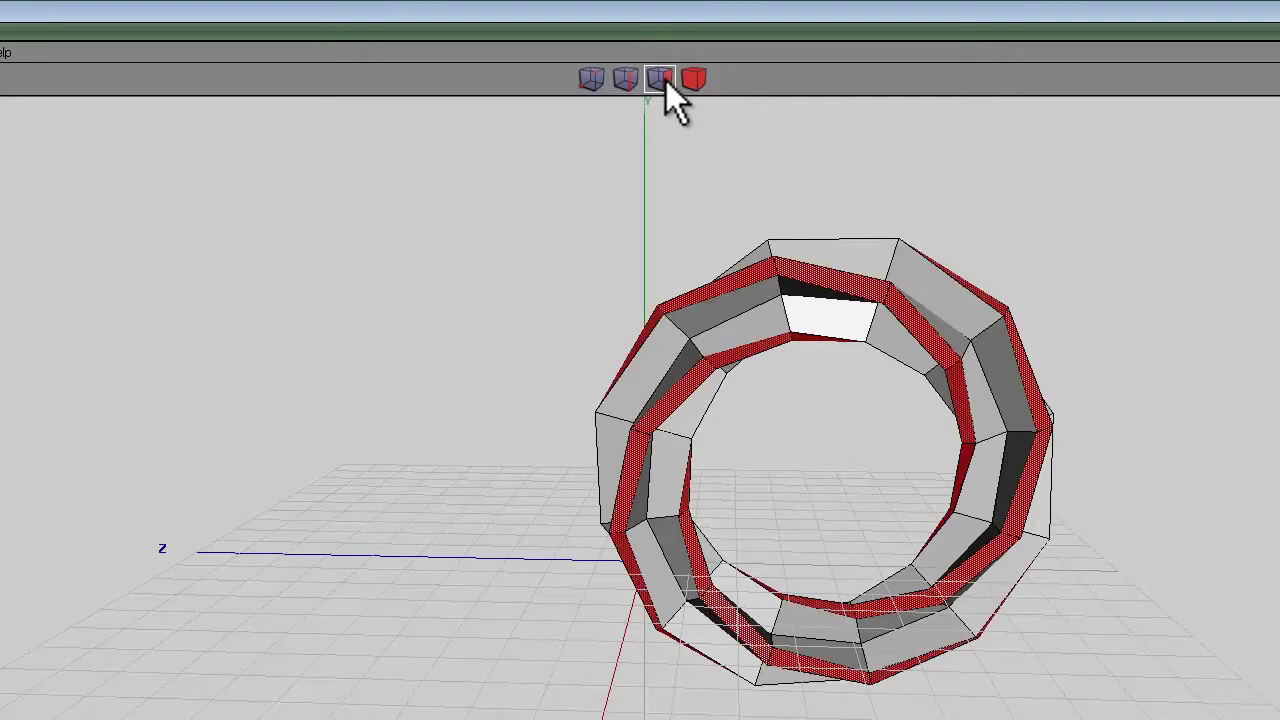
Shell Extrude the selected arm-tip faces by 0.5 along the normal
{"action": "middle_click_drag", "start_coordinate": [643, 538], "coordinate": [643, 537]}
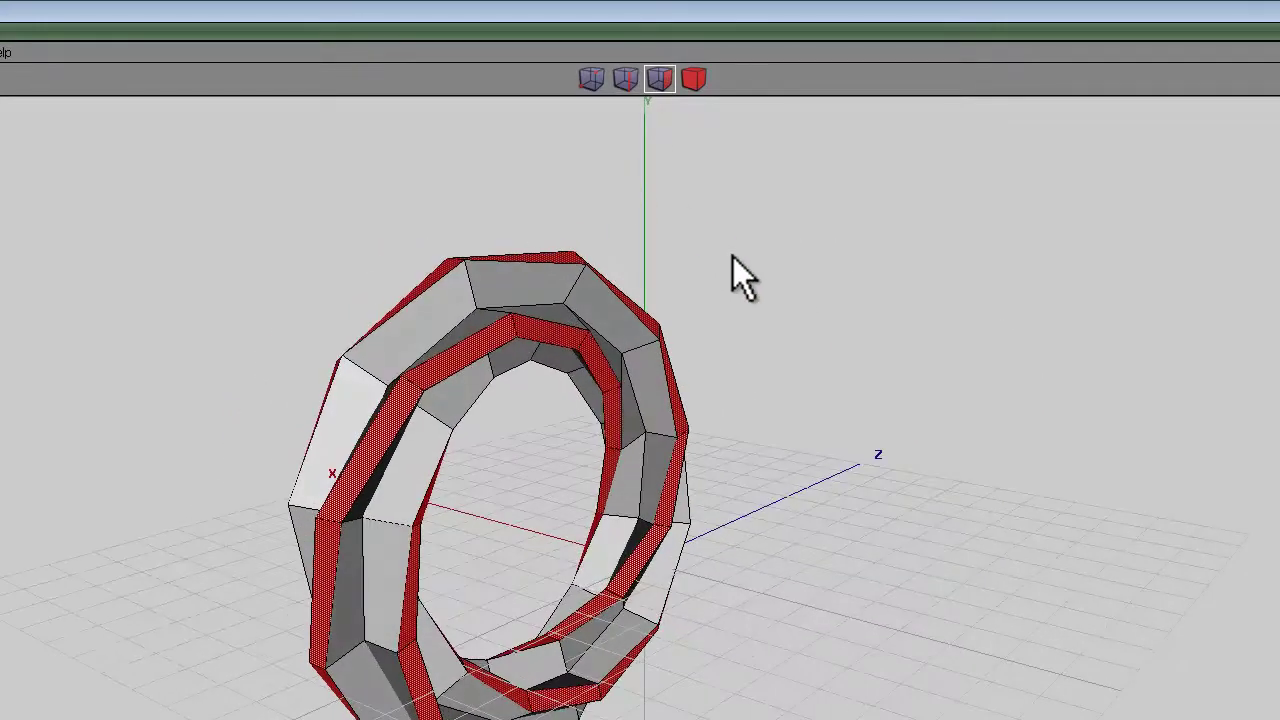
{"action": "right_click", "coordinate": [733, 258]}
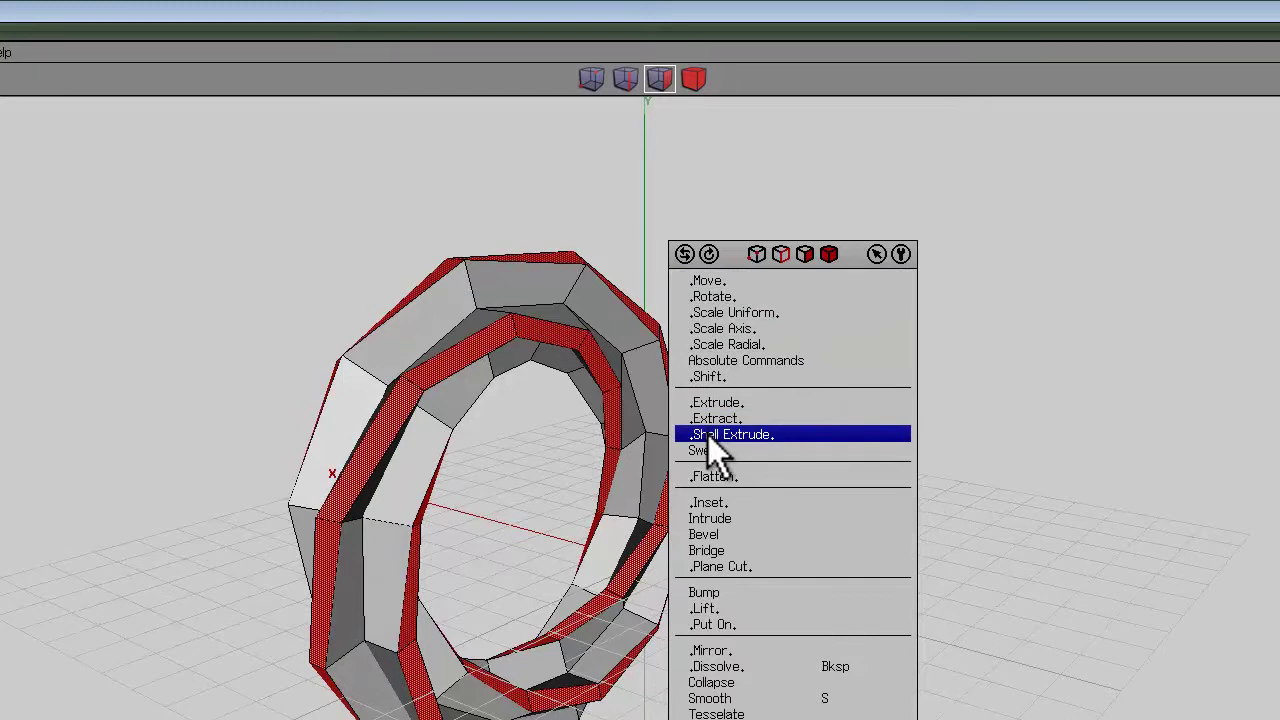
{"action": "left_click", "coordinate": [752, 436]}
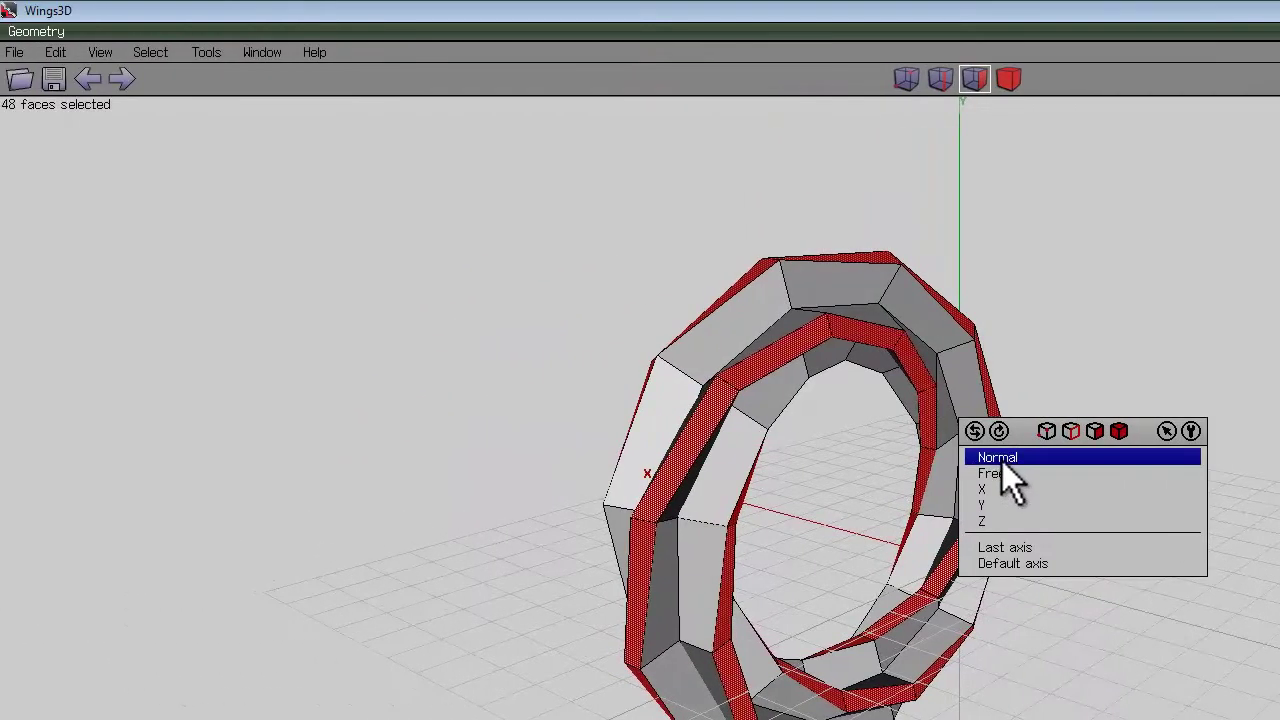
{"action": "left_click", "coordinate": [727, 459]}
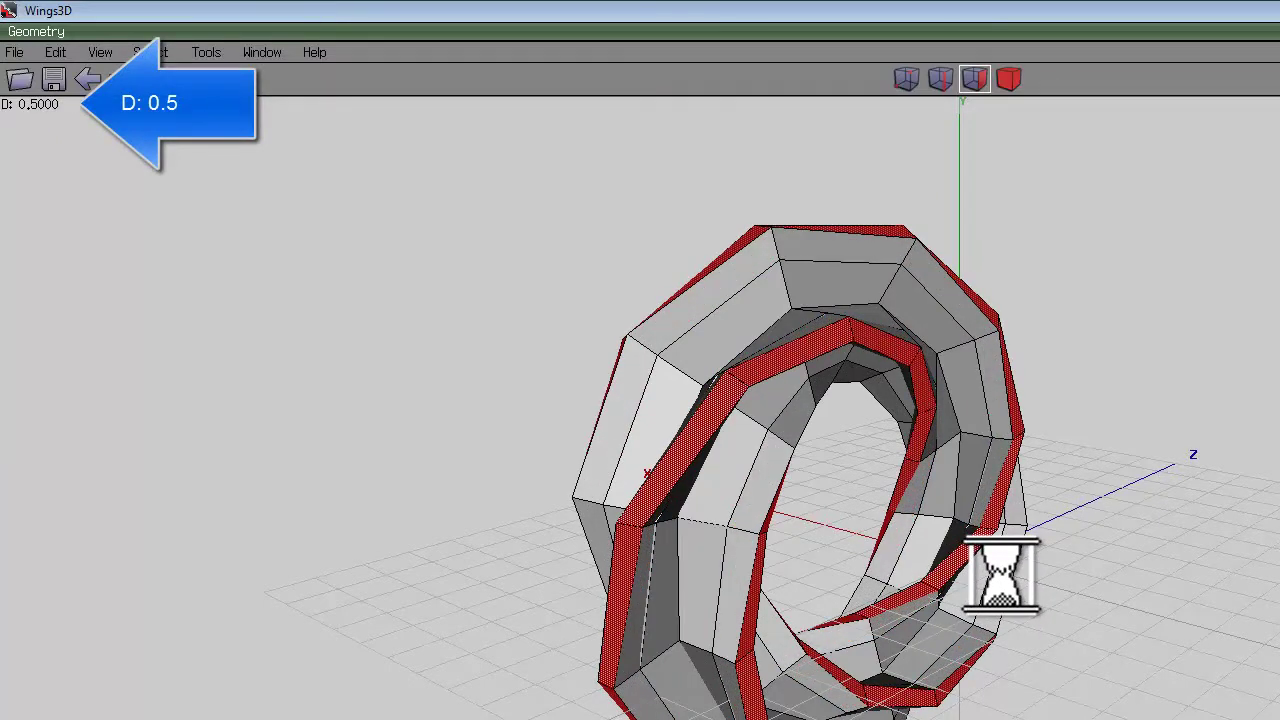
{"action": "left_click", "coordinate": [962, 538]}
{"action": "middle_click", "coordinate": [960, 538]}
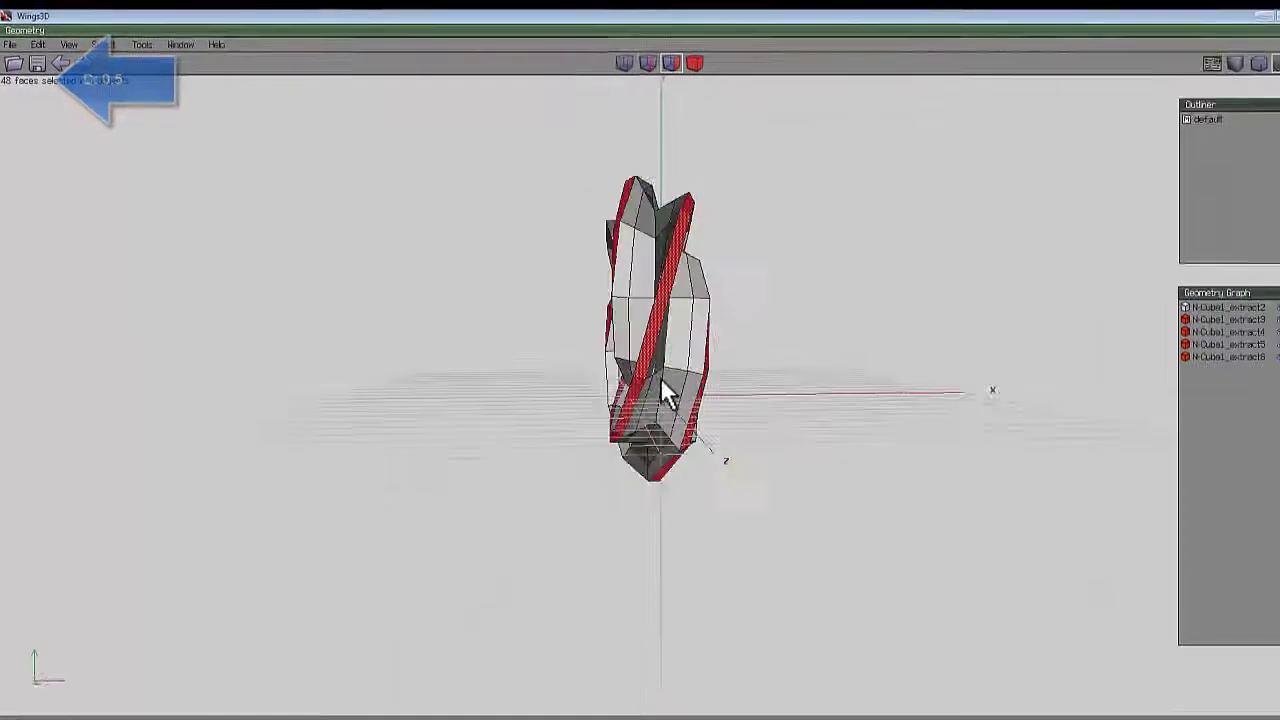
{"action": "left_click", "coordinate": [660, 377]}
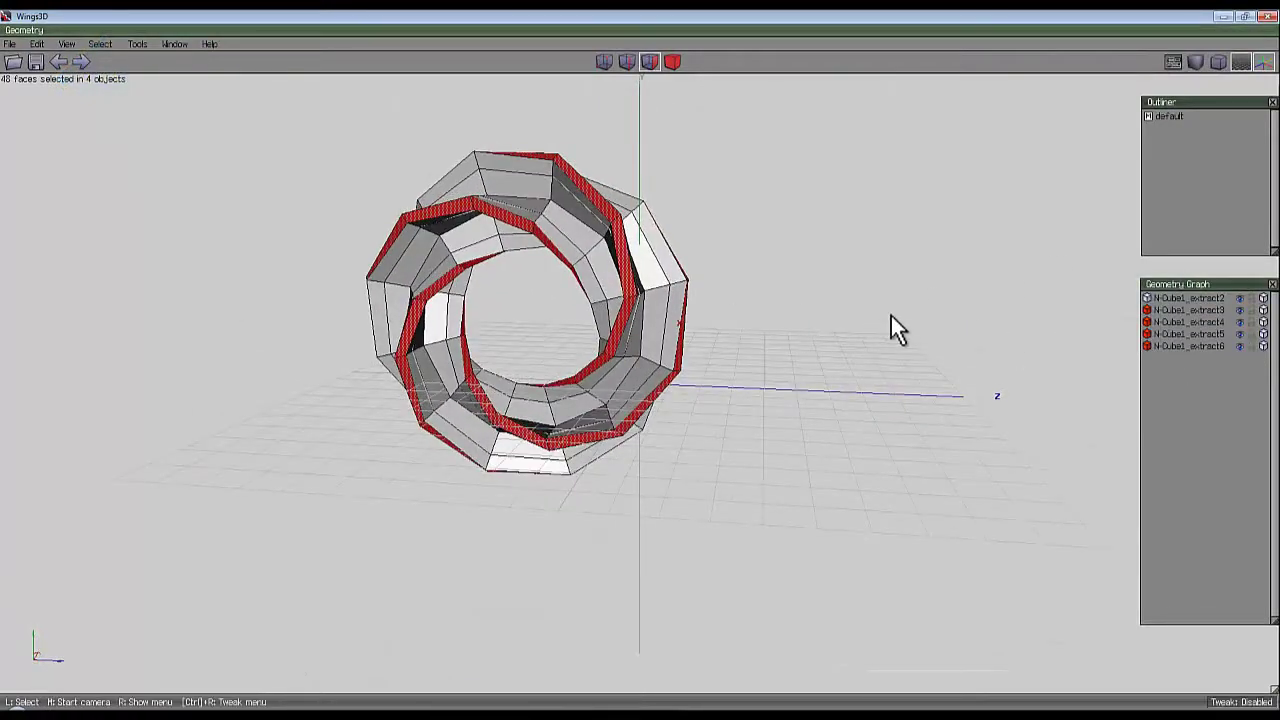
Switch to body selection and hide the four shell-extruded strips, N-Cube1_extract3 to N-Cube1_extract6
{"action": "left_click", "coordinate": [176, 43]}
{"action": "left_click", "coordinate": [214, 68]}
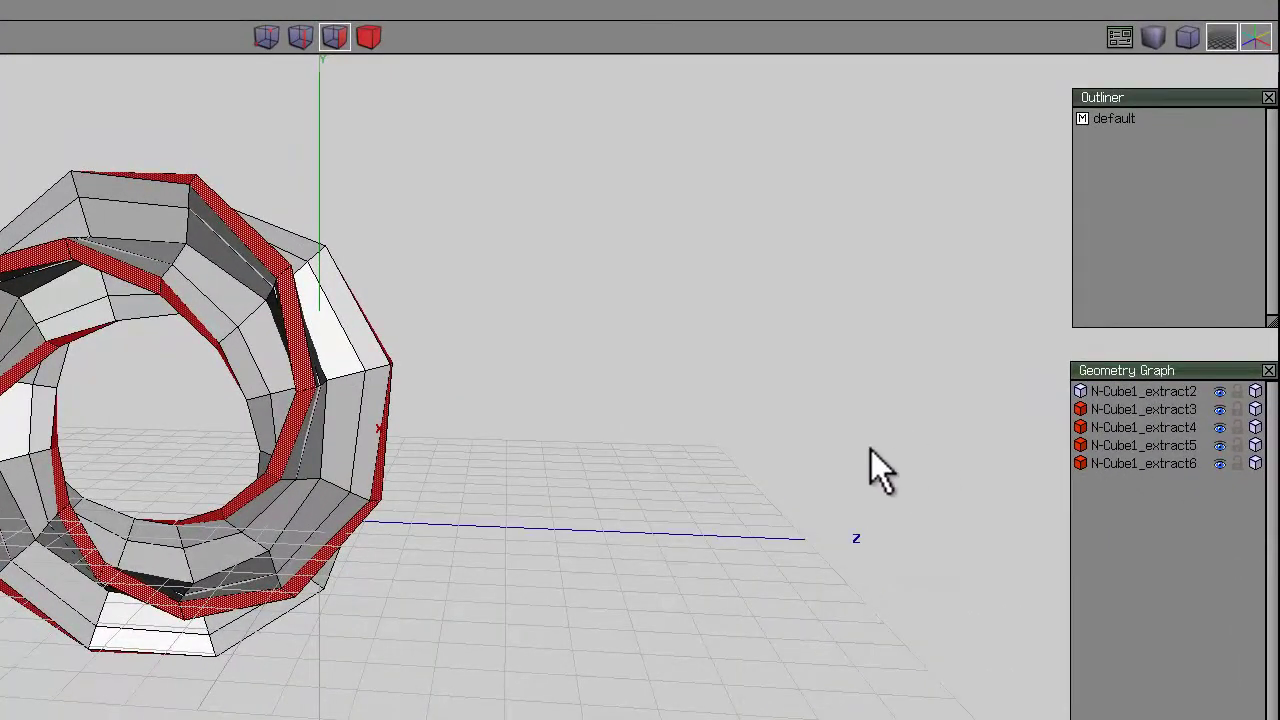
{"action": "middle_click_drag", "start_coordinate": [555, 394], "coordinate": [319, 495]}
{"action": "left_click", "coordinate": [365, 37]}
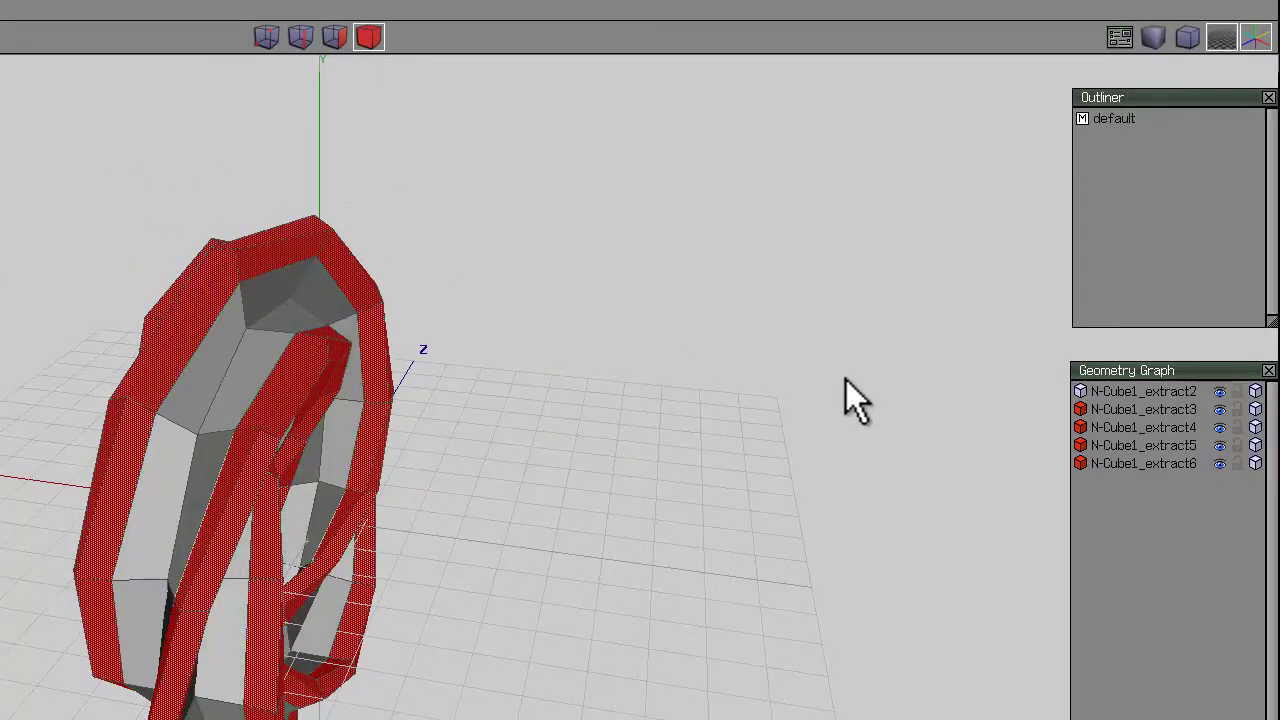
{"action": "middle_click_drag", "start_coordinate": [838, 330], "coordinate": [320, 495]}
{"action": "middle_click_drag", "start_coordinate": [659, 360], "coordinate": [318, 496]}
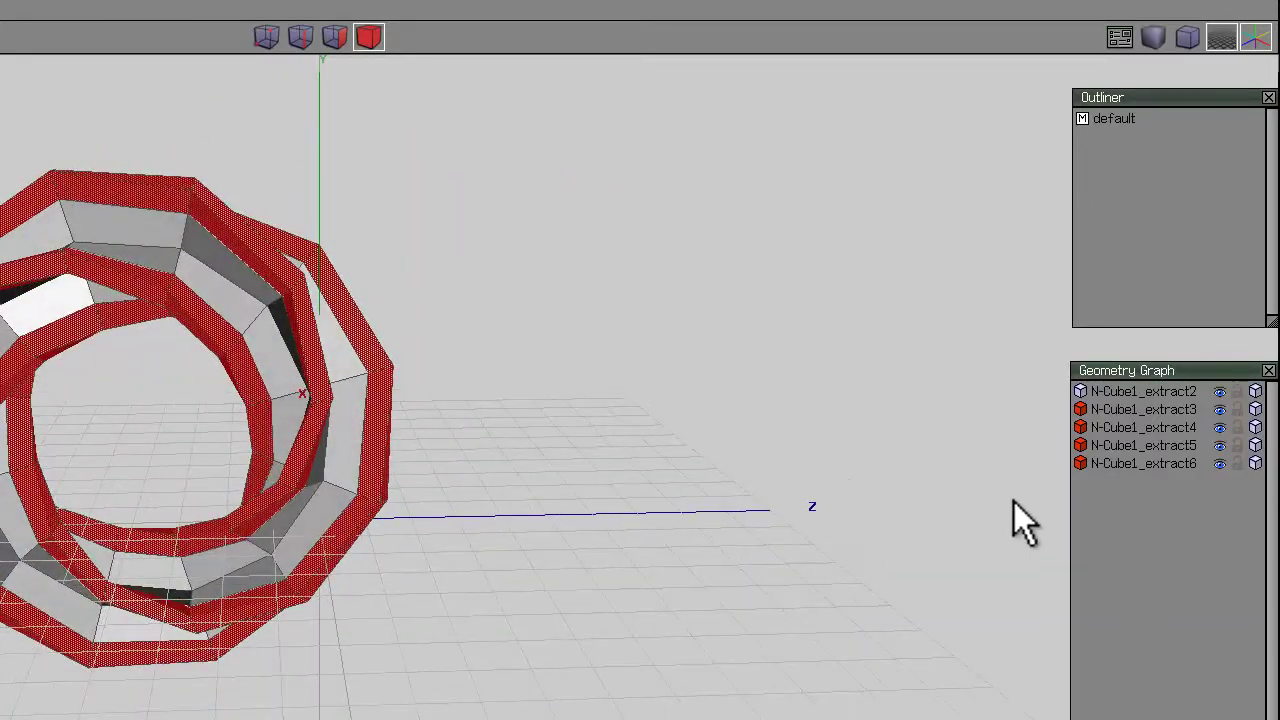
{"action": "left_click", "coordinate": [1220, 408]}
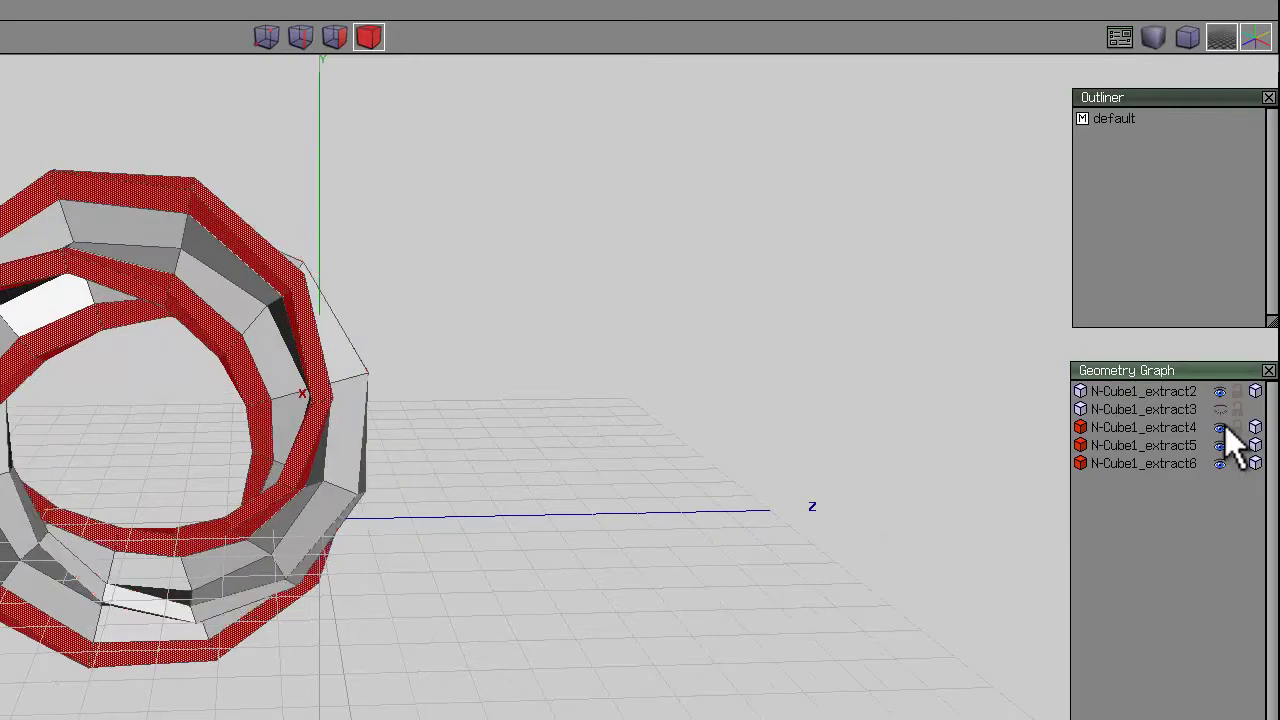
{"action": "left_click", "coordinate": [1221, 427]}
{"action": "left_click", "coordinate": [1220, 445]}
{"action": "left_click", "coordinate": [1220, 463]}
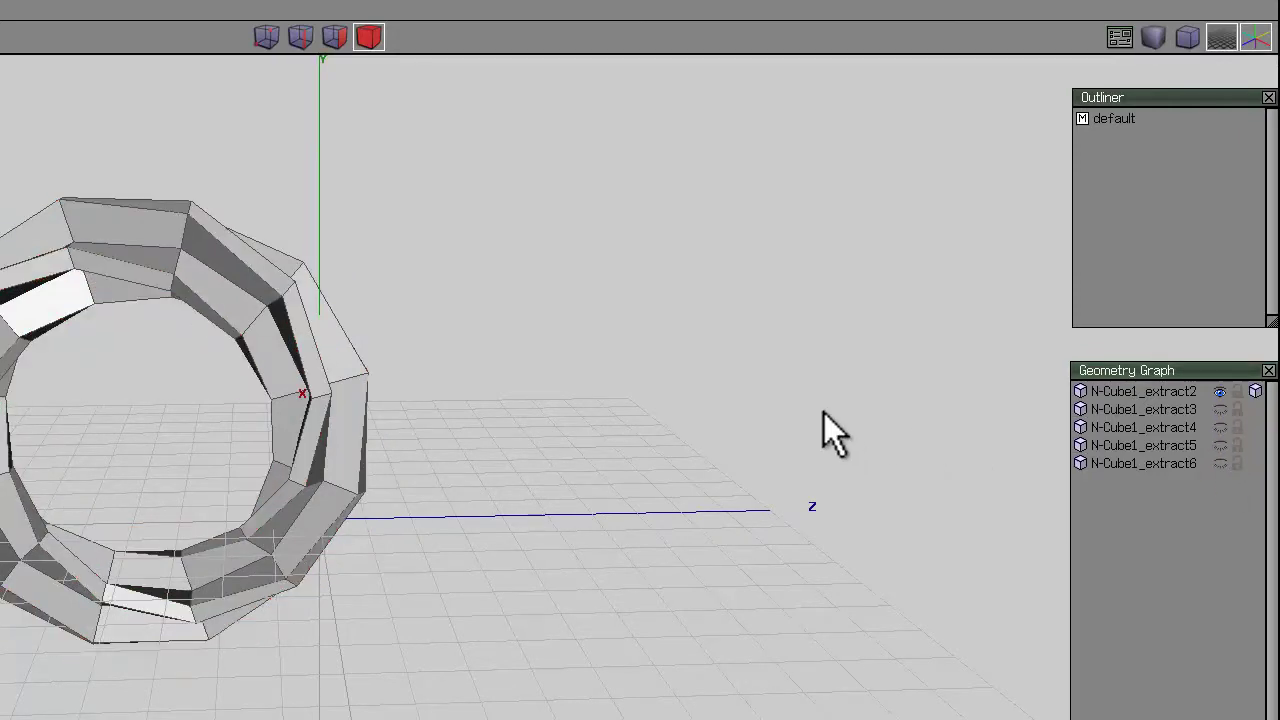
Select the cross-section edge loops all around the remaining ring and Loop Cut it into separate segments
{"action": "left_click", "coordinate": [306, 40]}
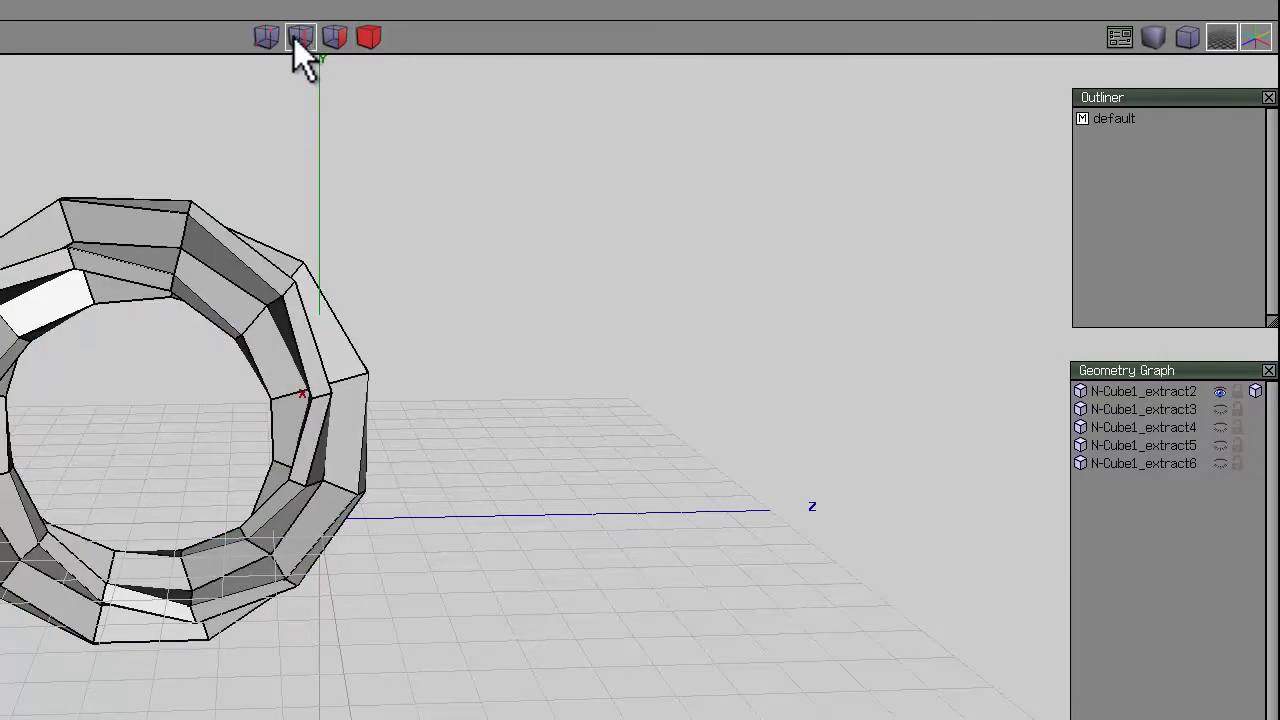
{"action": "left_click", "coordinate": [483, 218]}
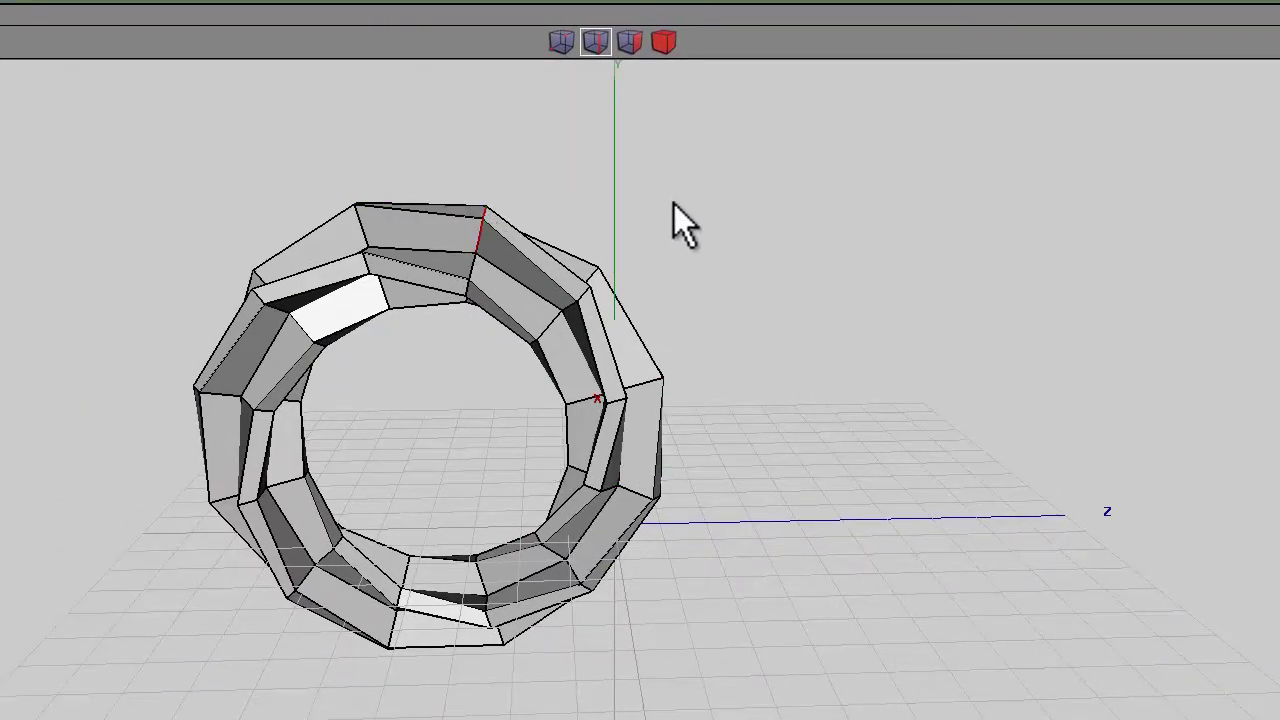
{"action": "key", "text": "g"}
{"action": "middle_click_drag", "start_coordinate": [592, 383], "coordinate": [797, 514]}
{"action": "key", "text": "l"}
{"action": "middle_click_drag", "start_coordinate": [864, 345], "coordinate": [769, 185]}
{"action": "right_click", "coordinate": [742, 155]}
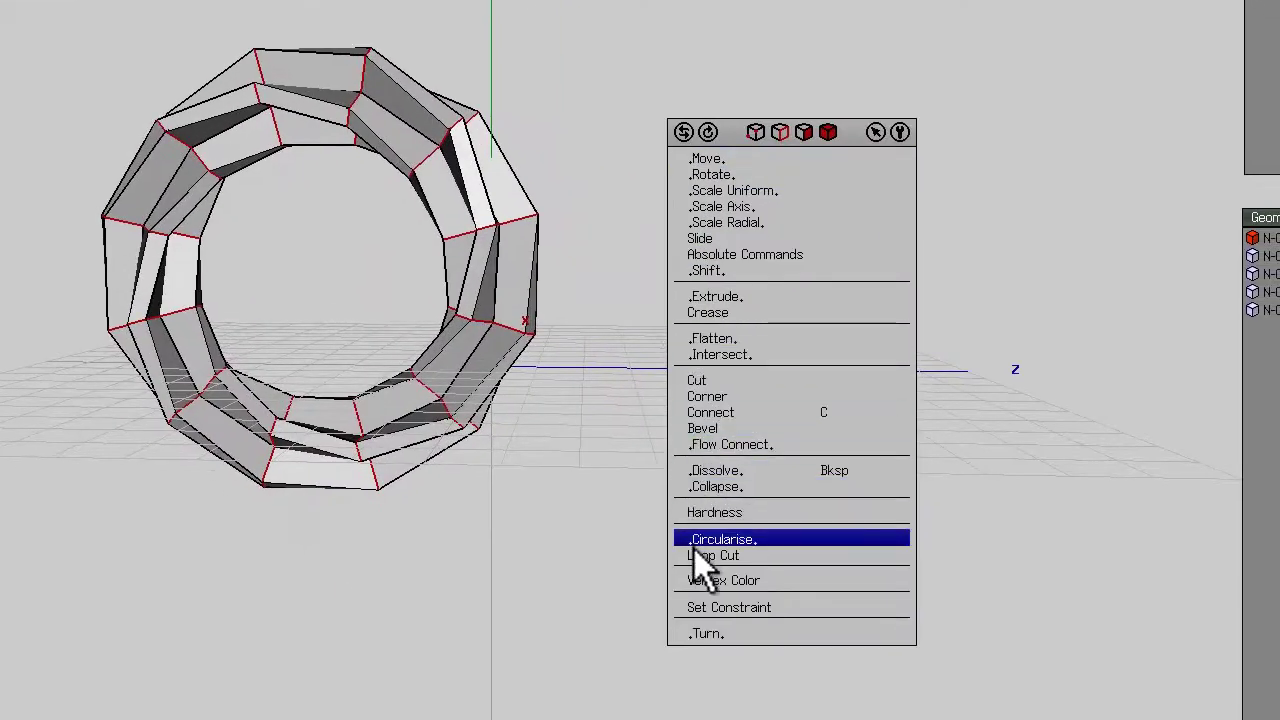
{"action": "left_click", "coordinate": [697, 554]}
{"action": "middle_click_drag", "start_coordinate": [690, 388], "coordinate": [470, 335]}
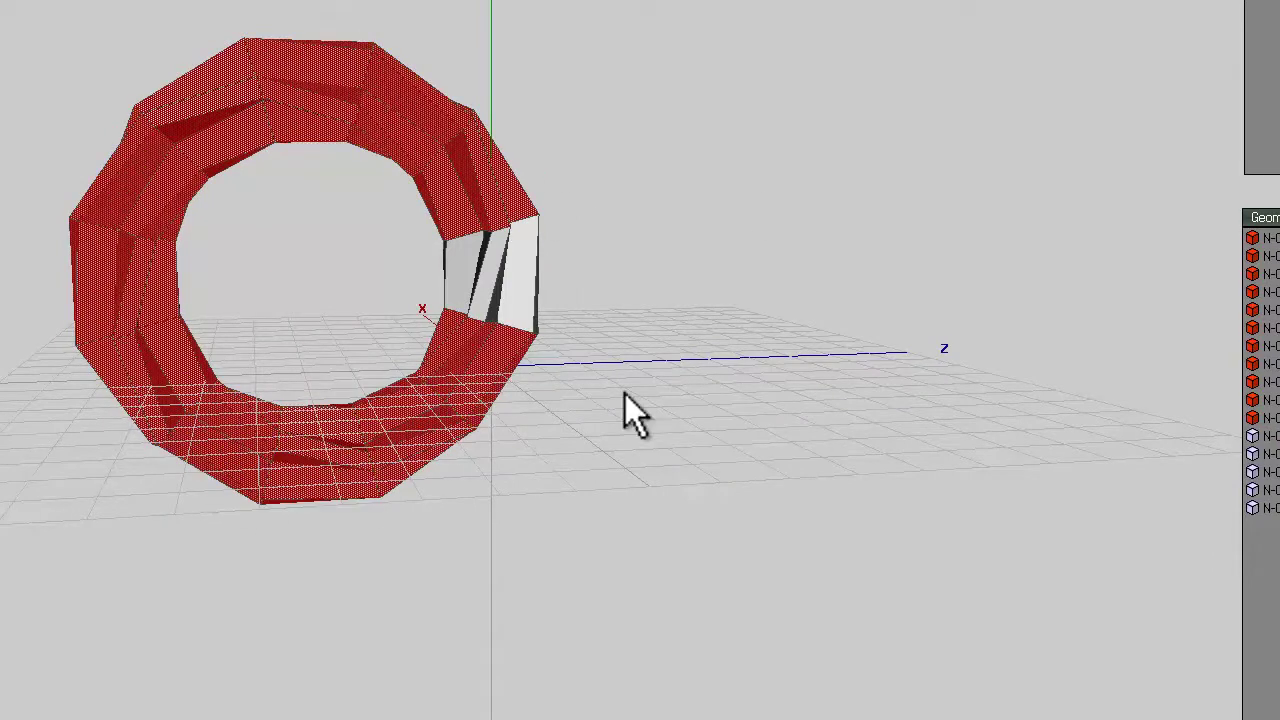
Deselect every other segment around the ring, keeping the alternate segments selected
{"action": "left_click", "coordinate": [398, 448]}
{"action": "left_click", "coordinate": [222, 440]}
{"action": "left_click", "coordinate": [114, 269]}
{"action": "left_click", "coordinate": [245, 165]}
{"action": "left_click", "coordinate": [367, 126]}
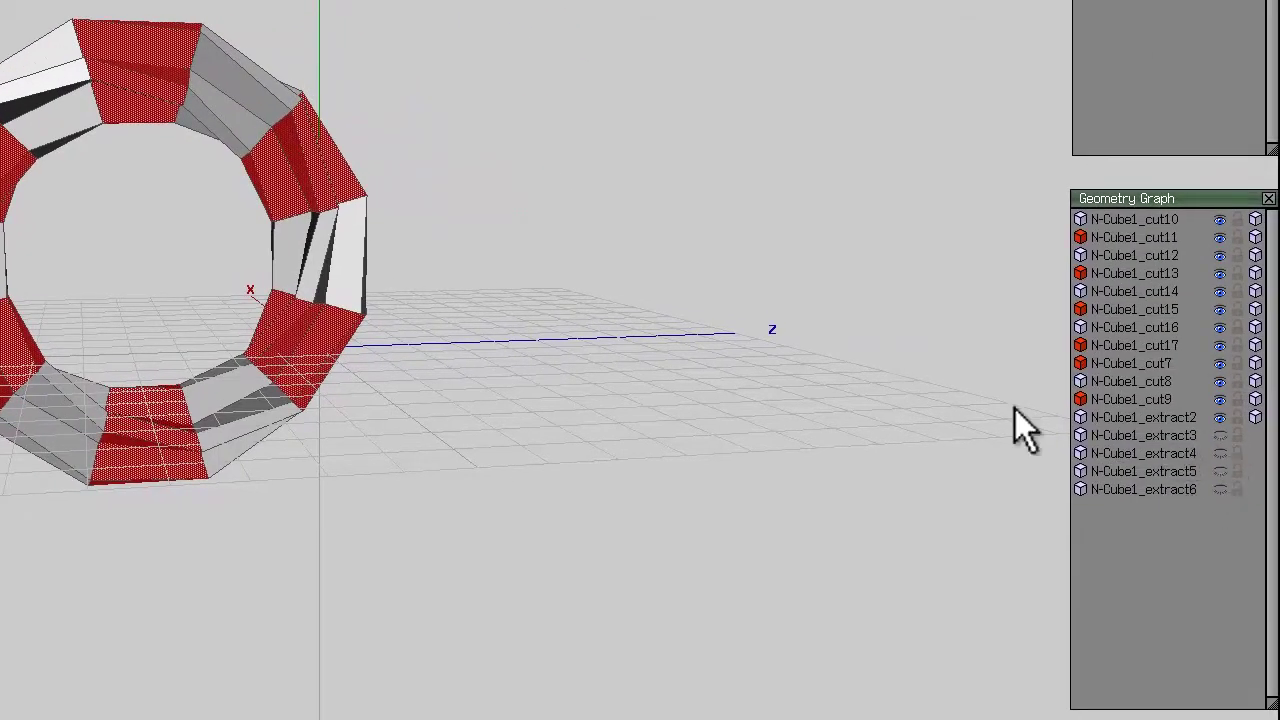
Unhide the opposing strips N-Cube1_extract3 and N-Cube1_extract5 and weld them to the selected alternate segments
{"action": "left_click", "coordinate": [1221, 438]}
{"action": "middle_click_drag", "start_coordinate": [320, 318], "coordinate": [320, 324]}
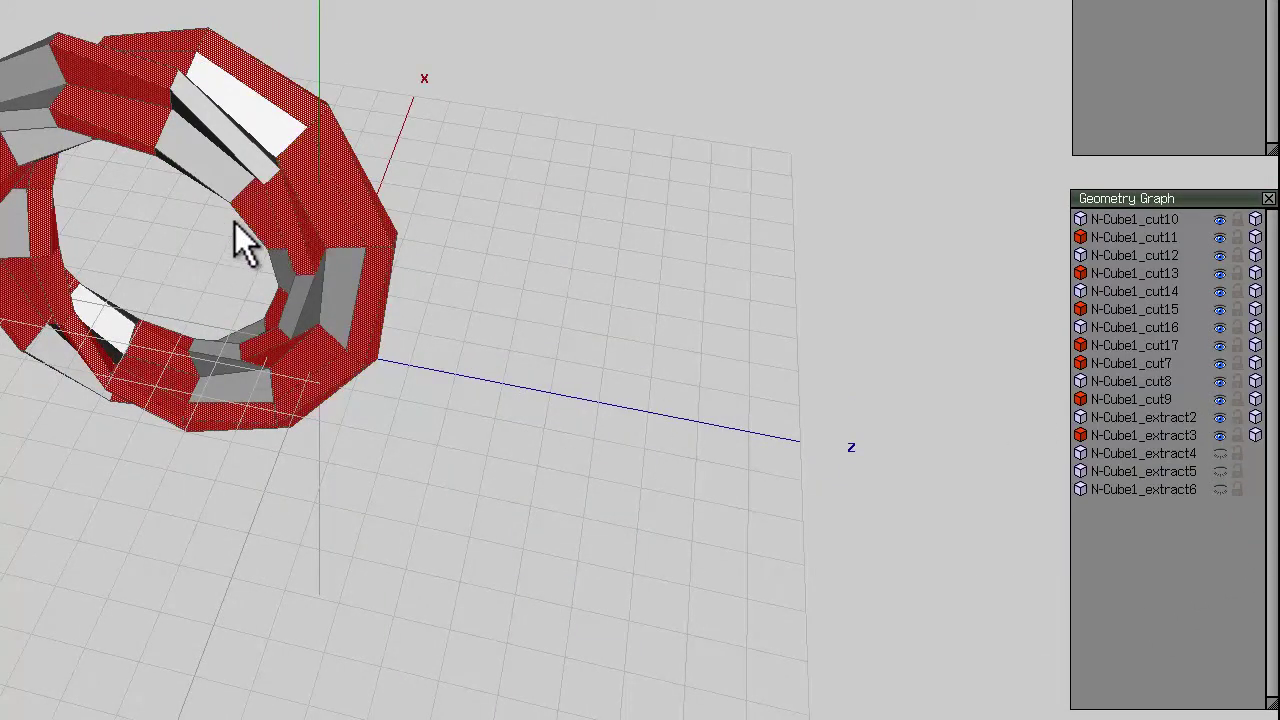
{"action": "left_click", "coordinate": [1220, 457]}
{"action": "left_click", "coordinate": [1220, 457]}
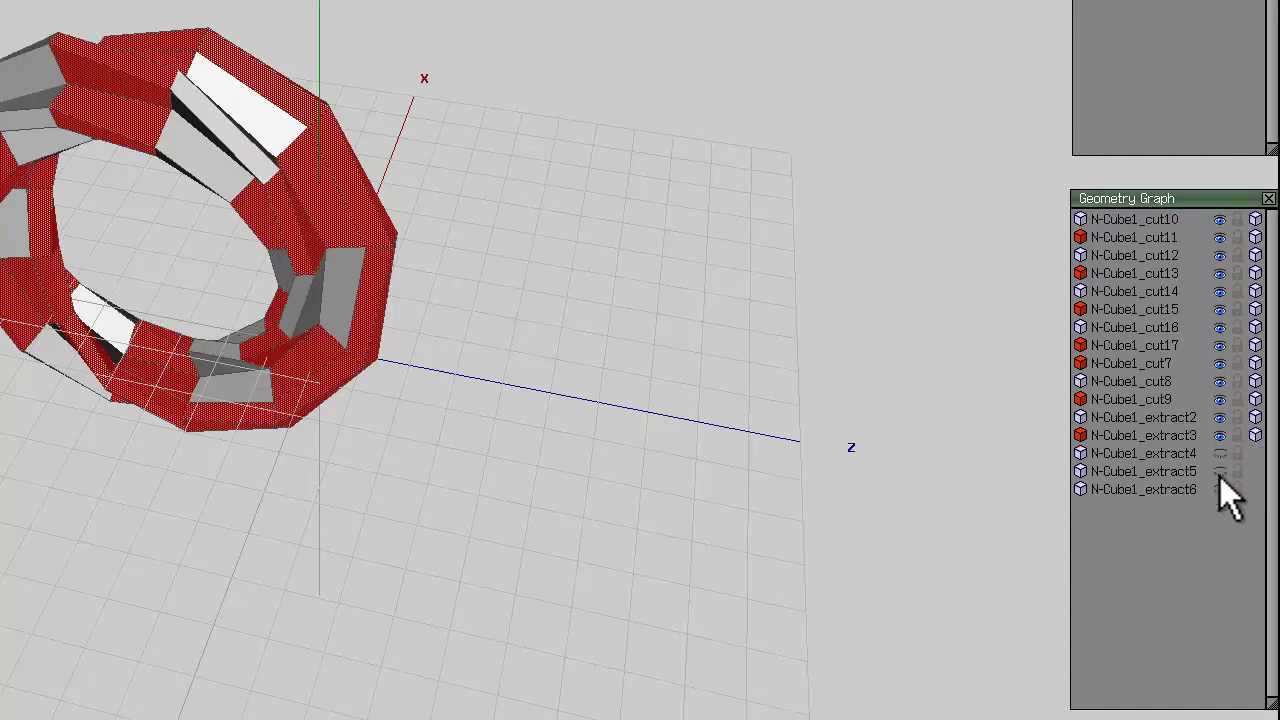
{"action": "left_click", "coordinate": [1220, 474]}
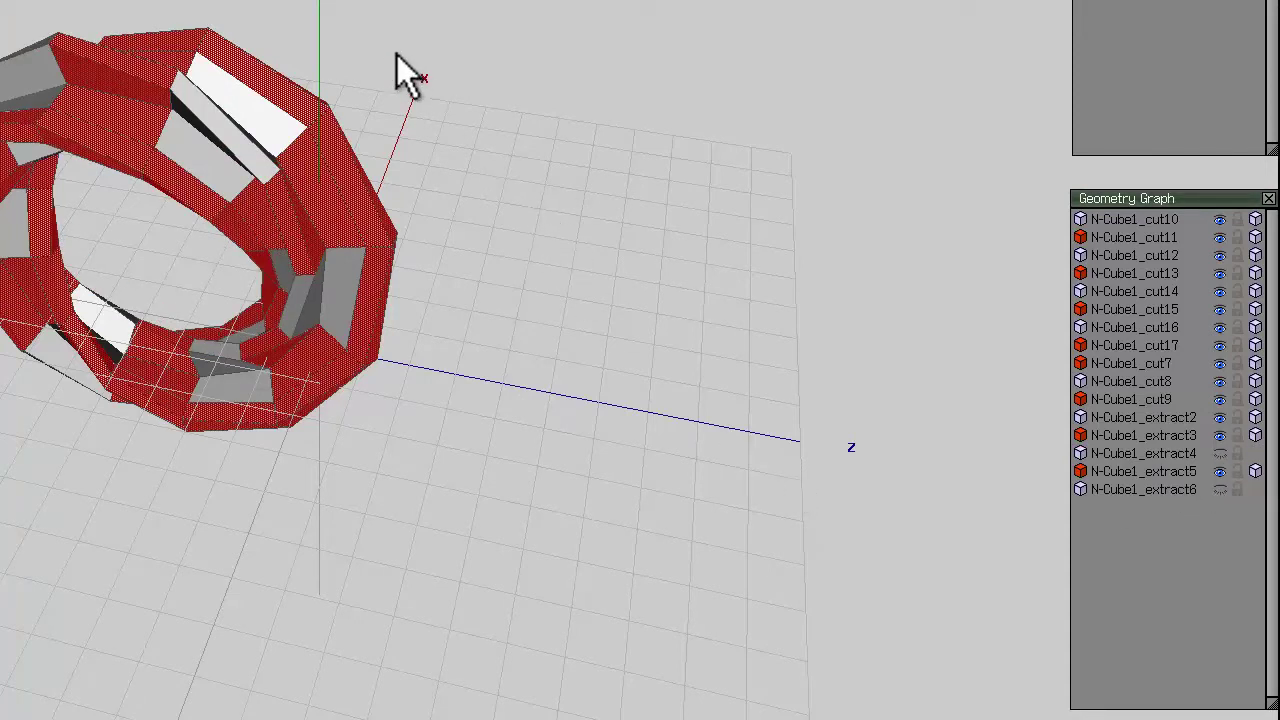
{"action": "right_click", "coordinate": [322, 45]}
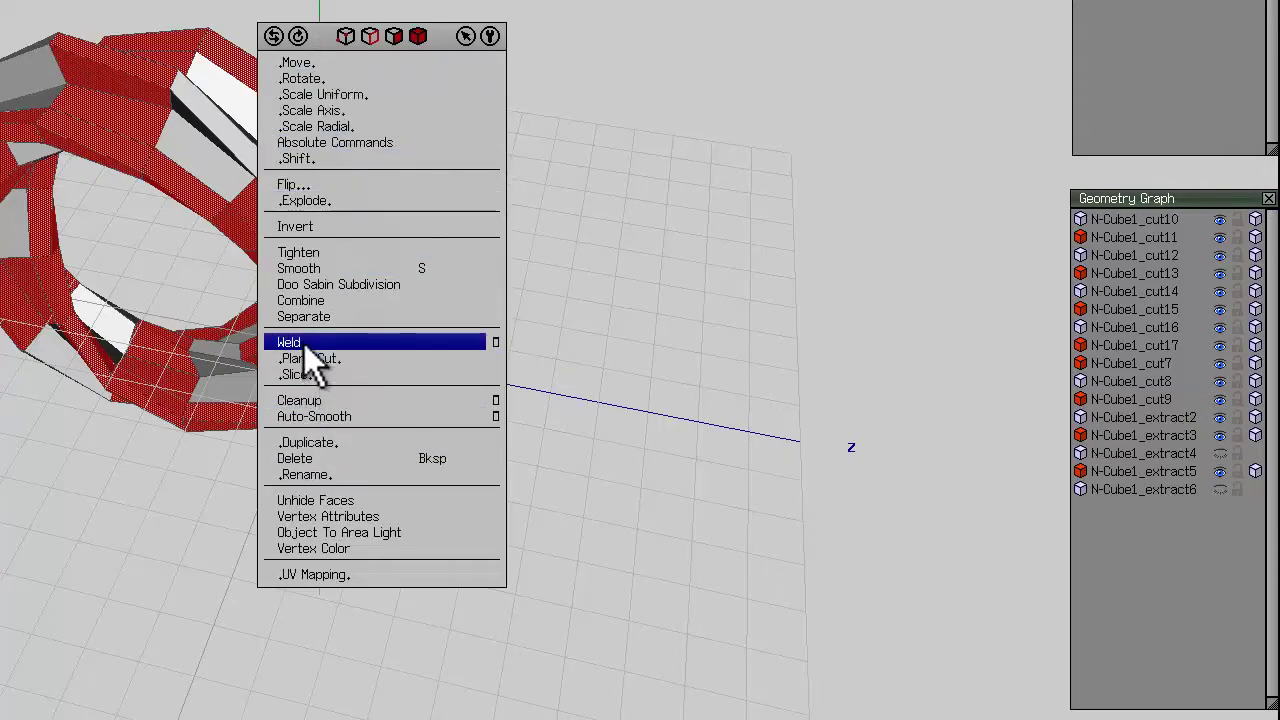
{"action": "left_click", "coordinate": [304, 343]}
{"action": "middle_click_drag", "start_coordinate": [687, 257], "coordinate": [320, 323]}
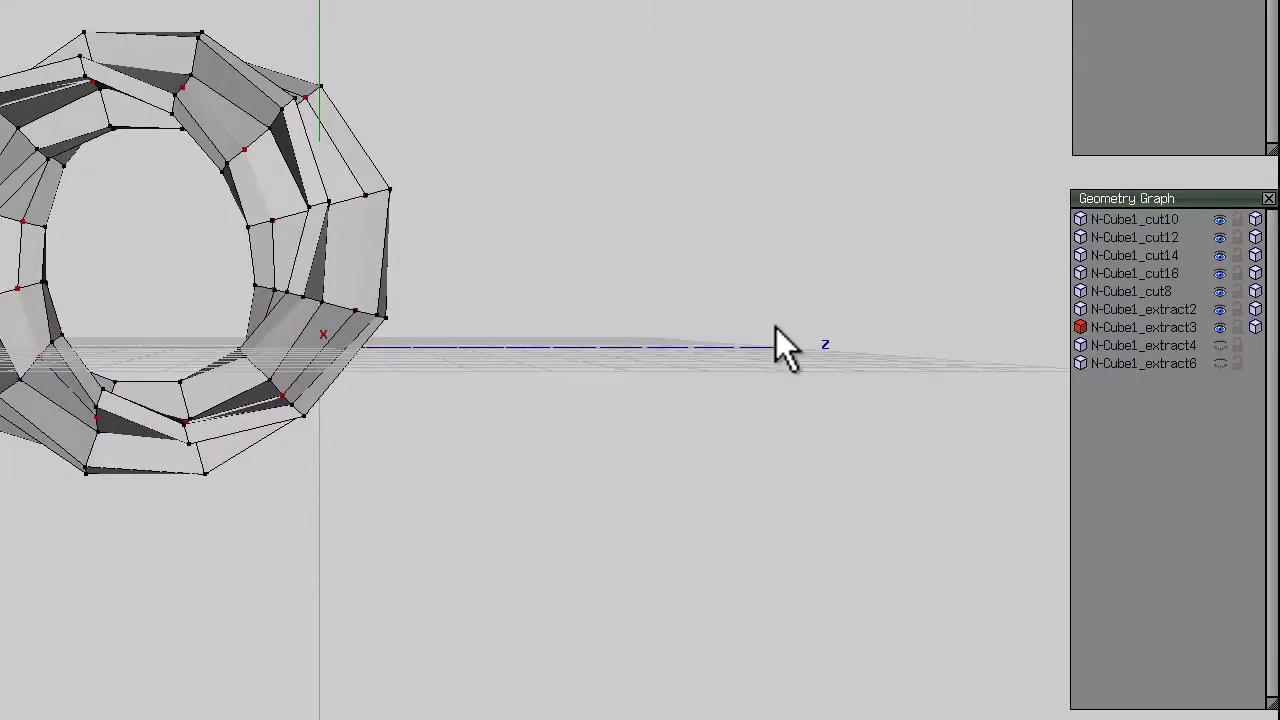
Hide the welded N-Cube1_extract3 object and unhide the strips N-Cube1_extract4 and N-Cube1_extract6
{"action": "left_click", "coordinate": [1221, 328]}
{"action": "left_click", "coordinate": [1220, 345]}
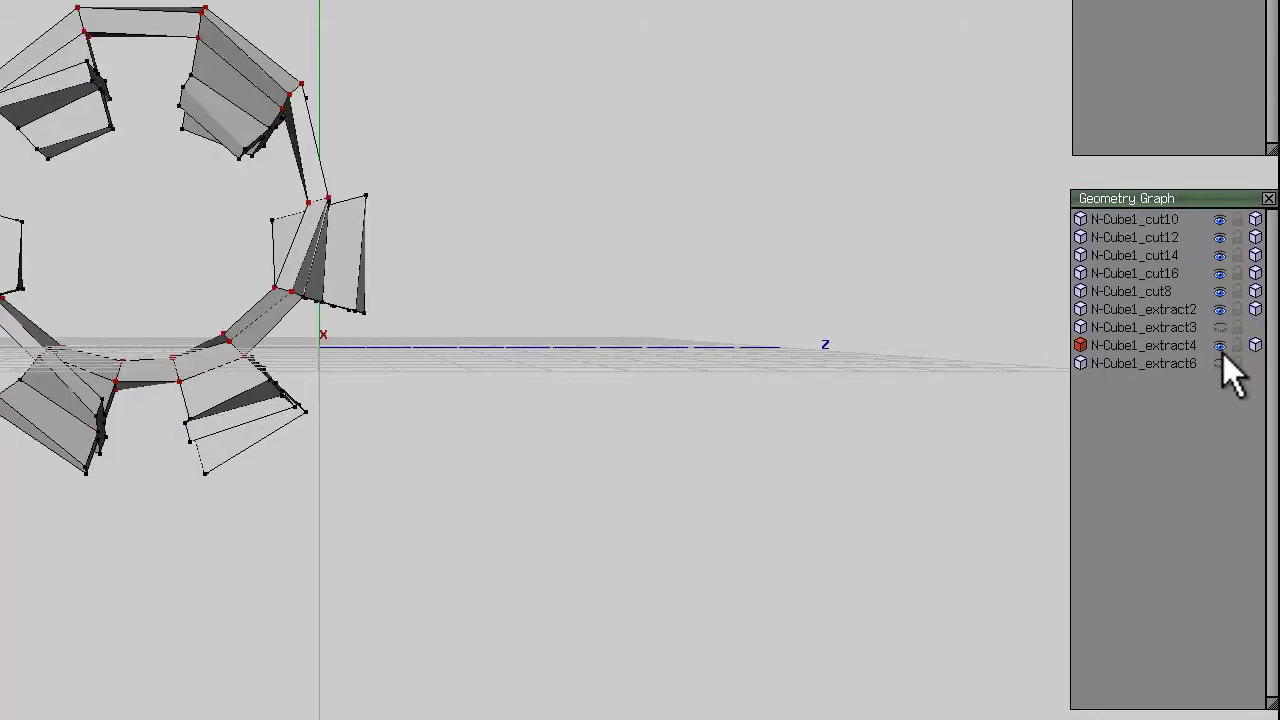
{"action": "left_click", "coordinate": [1220, 363]}
{"action": "middle_click_drag", "start_coordinate": [425, 230], "coordinate": [314, 324]}
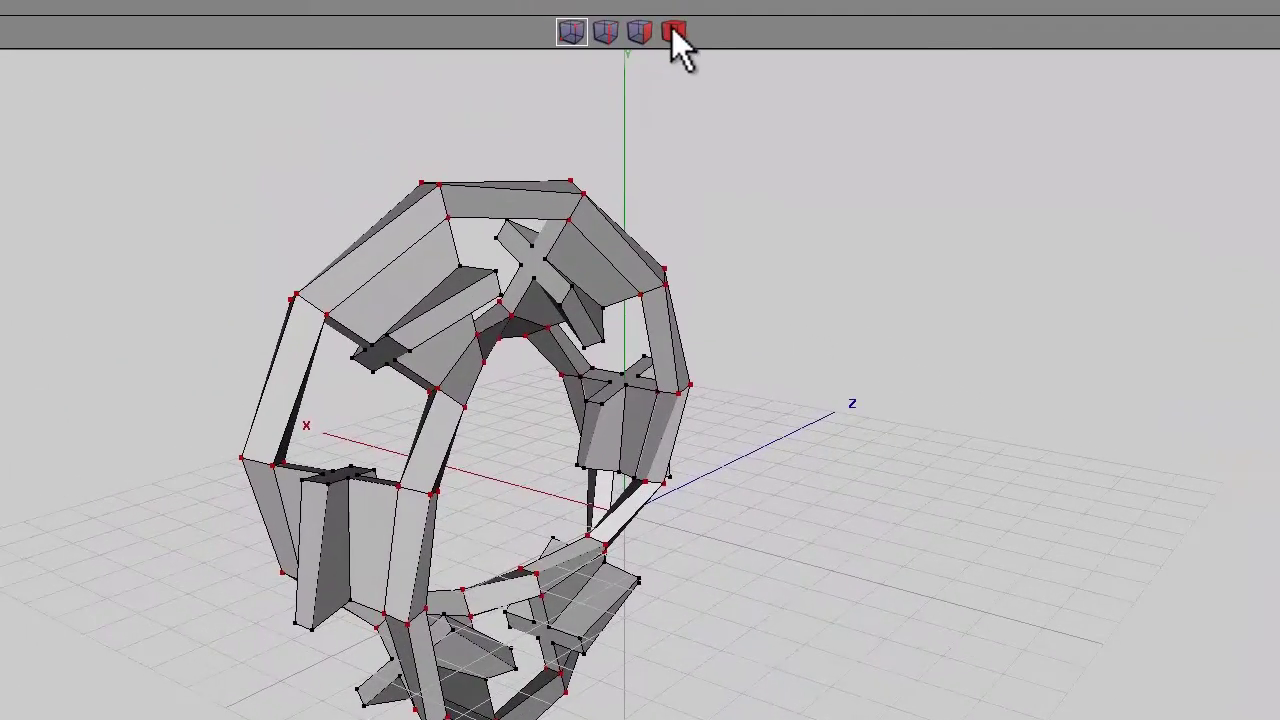
Select all visible segments and strips as bodies and weld them together
{"action": "left_click", "coordinate": [672, 29]}
{"action": "right_click", "coordinate": [621, 155]}
{"action": "left_click_drag", "start_coordinate": [238, 84], "coordinate": [790, 719]}
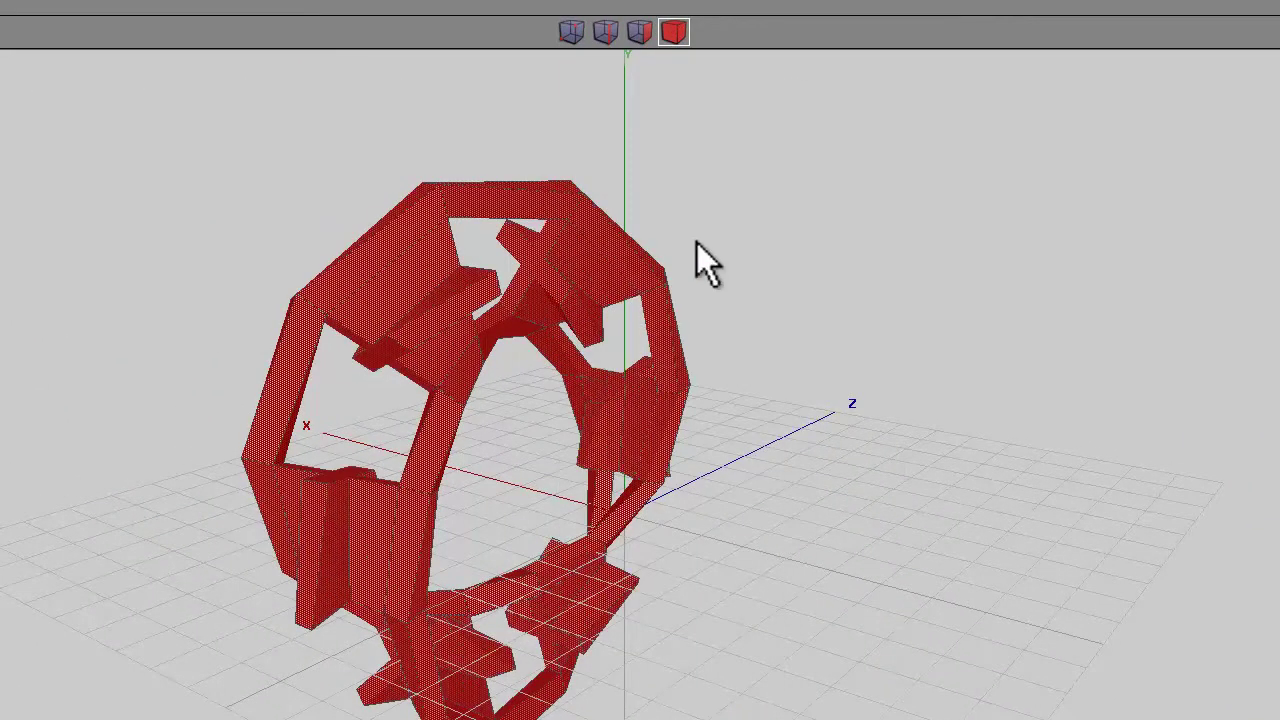
{"action": "right_click", "coordinate": [721, 158]}
{"action": "left_click", "coordinate": [712, 461]}
{"action": "middle_click_drag", "start_coordinate": [743, 343], "coordinate": [625, 491]}
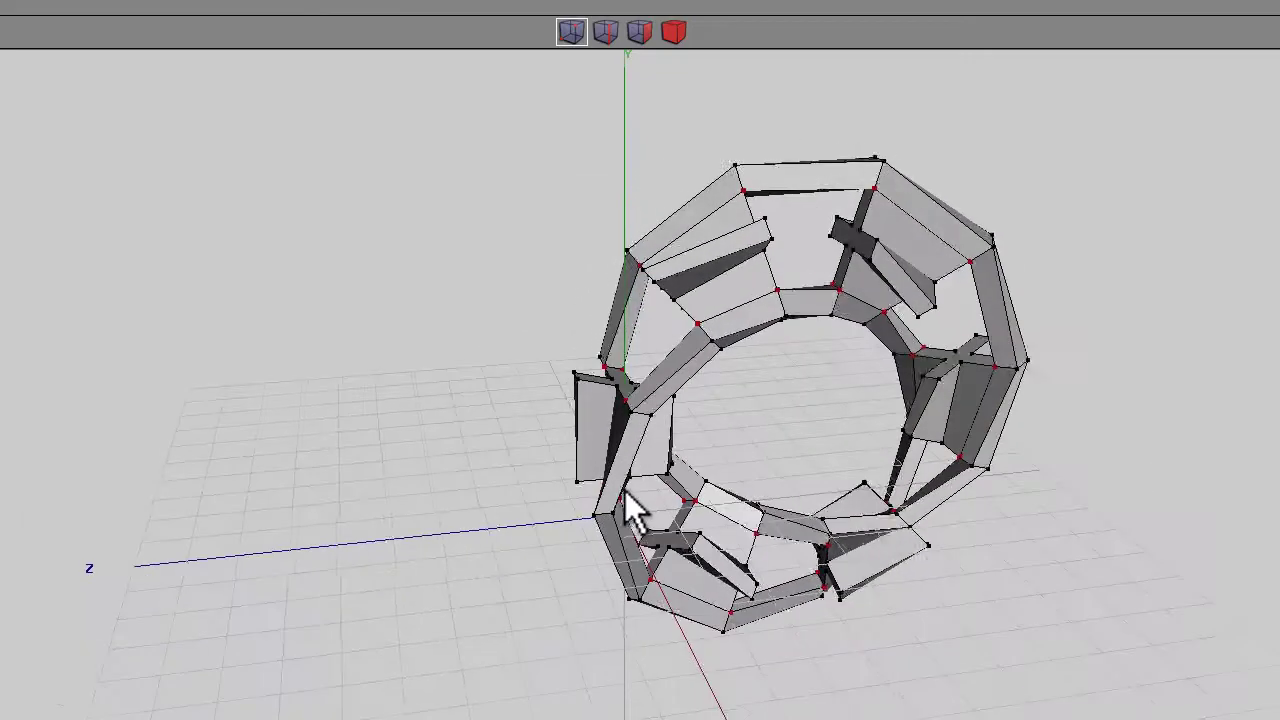
{"action": "middle_click_drag", "start_coordinate": [793, 315], "coordinate": [625, 491]}
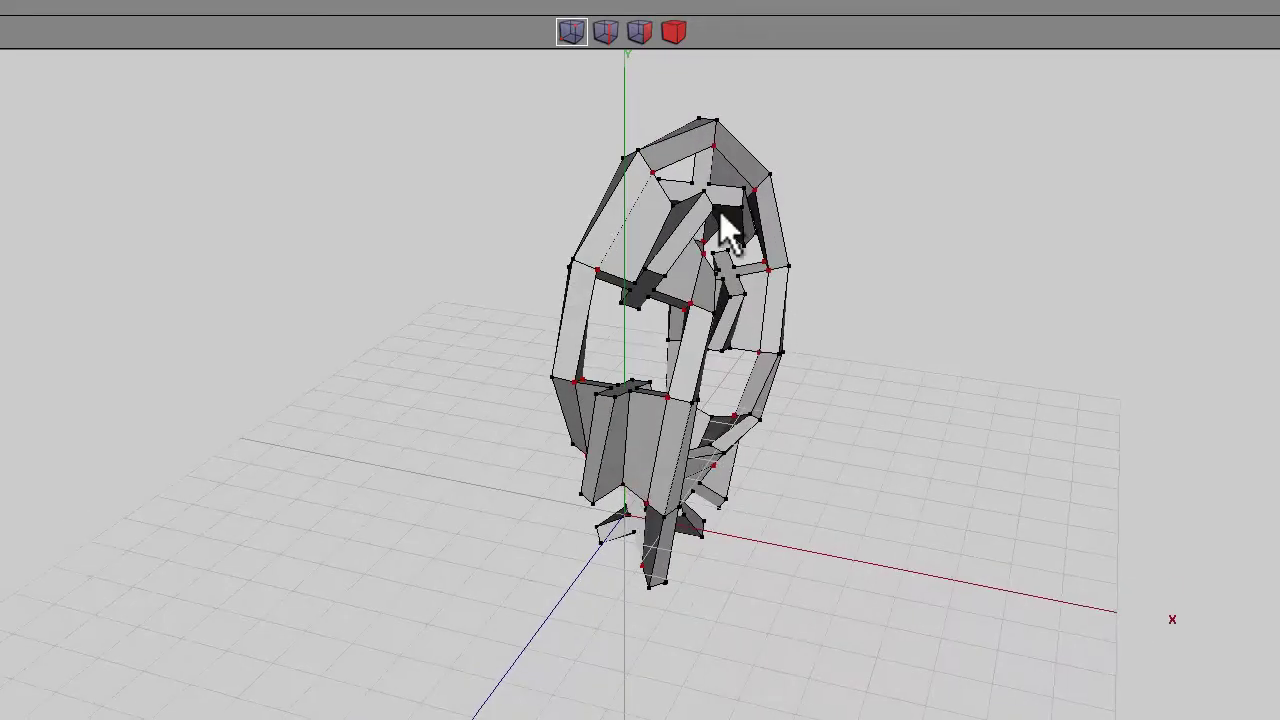
Select the welded ring's identical cross-shaped cap faces, convert them to the free arms' outer vertices, and dissolve those vertices
{"action": "left_click", "coordinate": [640, 31]}
{"action": "left_click", "coordinate": [650, 282]}
{"action": "middle_click_drag", "start_coordinate": [625, 491], "coordinate": [625, 491]}
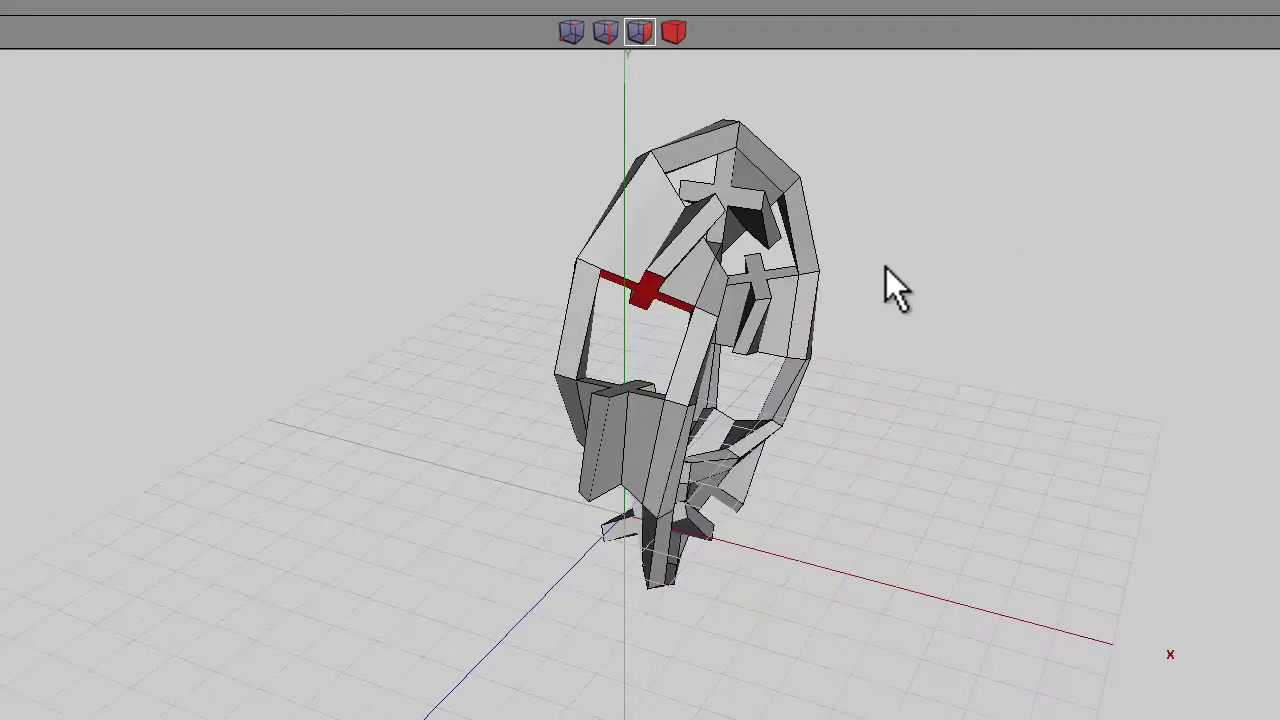
{"action": "key", "text": "i"}
{"action": "mouse_move", "coordinate": [984, 228]}
{"action": "middle_mouse_down"}
{"action": "mouse_move", "coordinate": [626, 492]}
{"action": "mouse_move", "coordinate": [982, 229]}
{"action": "middle_mouse_up"}
{"action": "middle_click_drag", "start_coordinate": [541, 142], "coordinate": [625, 488]}
{"action": "left_click", "coordinate": [568, 42]}
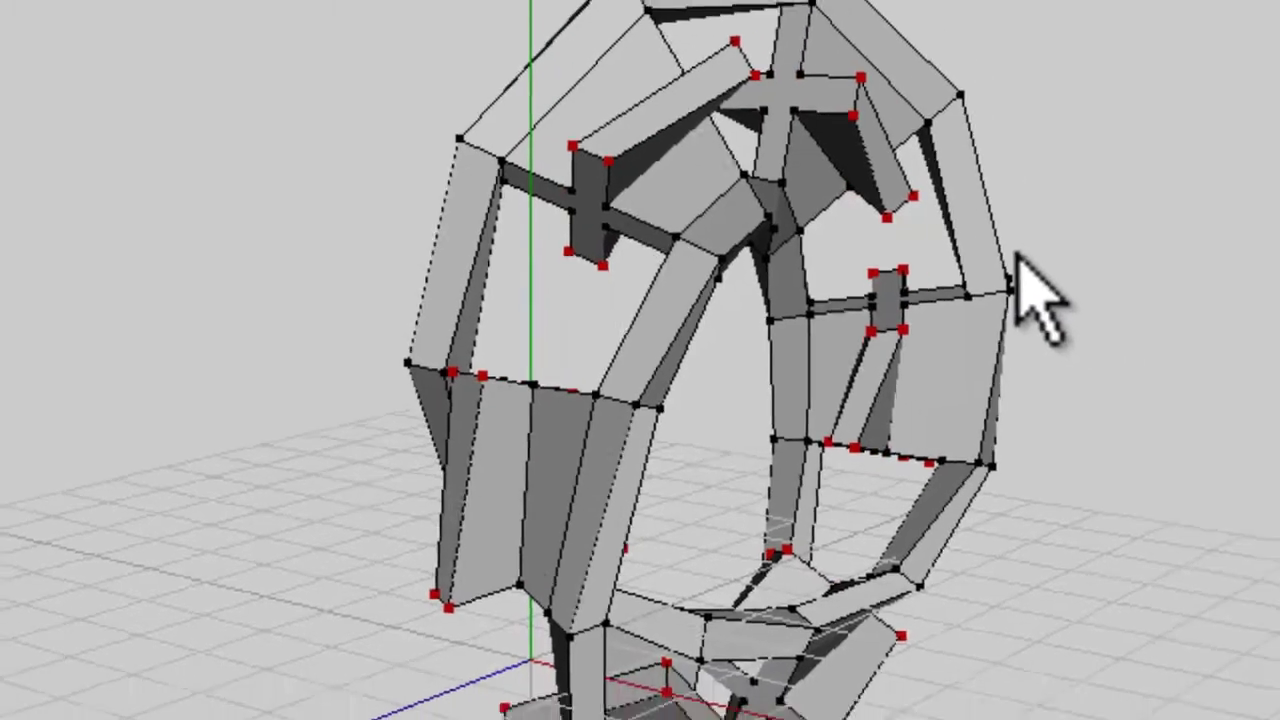
{"action": "key", "text": "BackSpace"}
{"action": "middle_click_drag", "start_coordinate": [834, 223], "coordinate": [319, 401]}
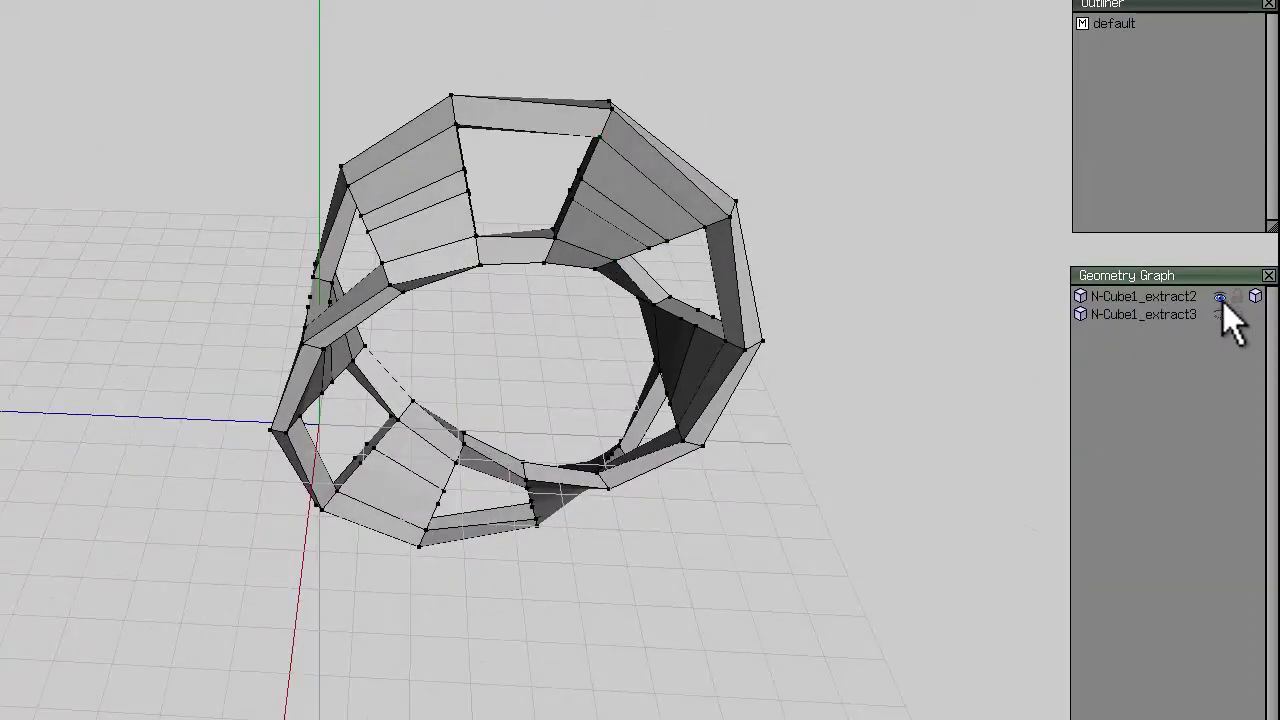
Show only N-Cube1_extract3 and dissolve its free arms' outer vertices, picked through its identical cross-shaped cap faces
{"action": "left_click", "coordinate": [1221, 313]}
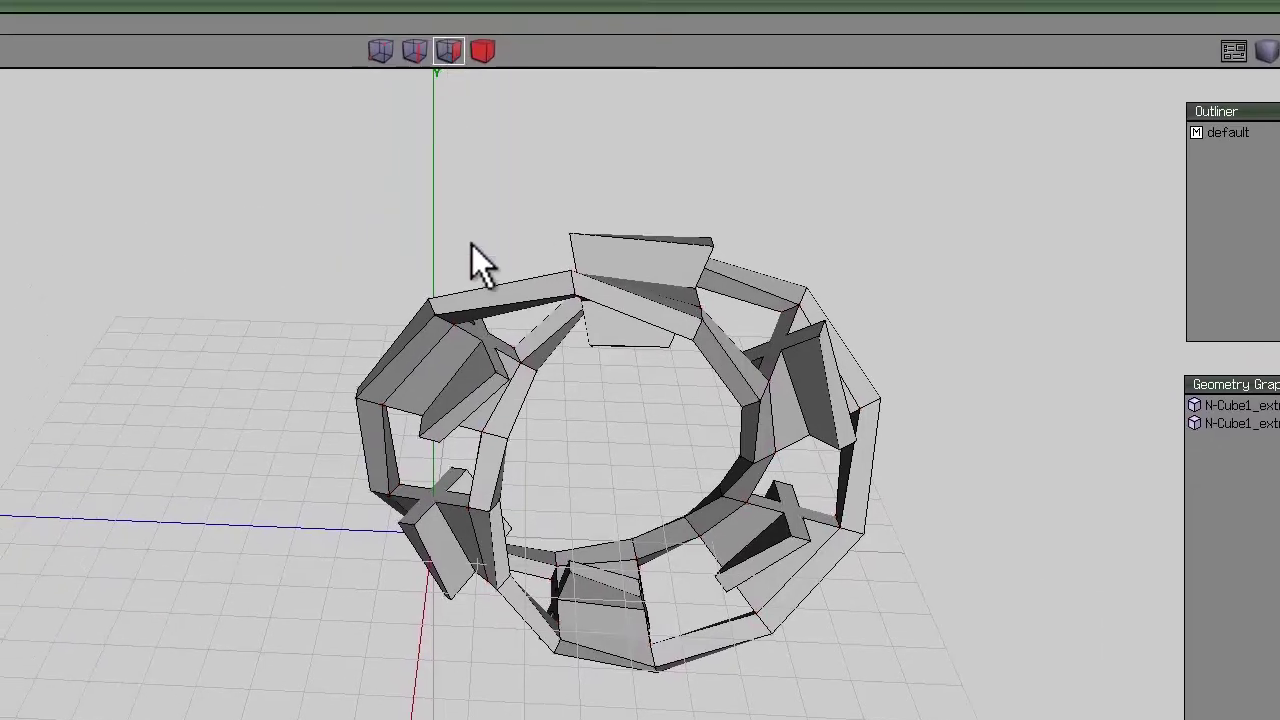
{"action": "left_click", "coordinate": [494, 350]}
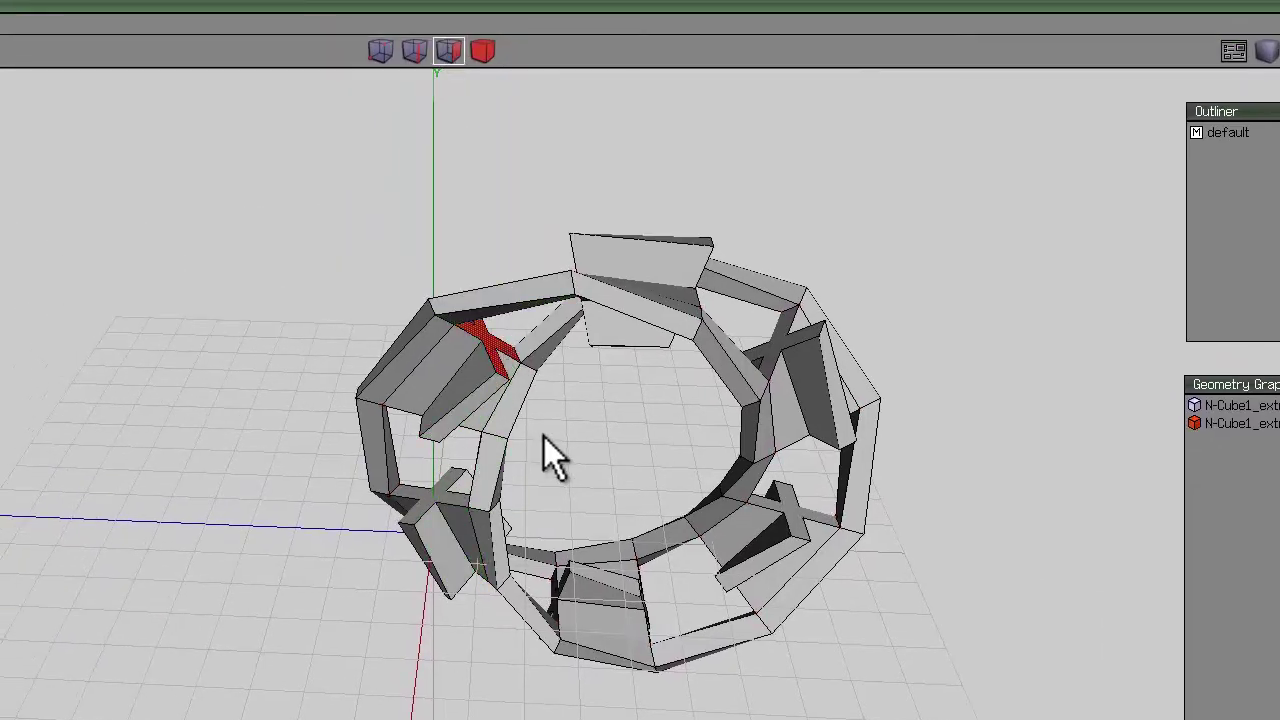
{"action": "key", "text": "i"}
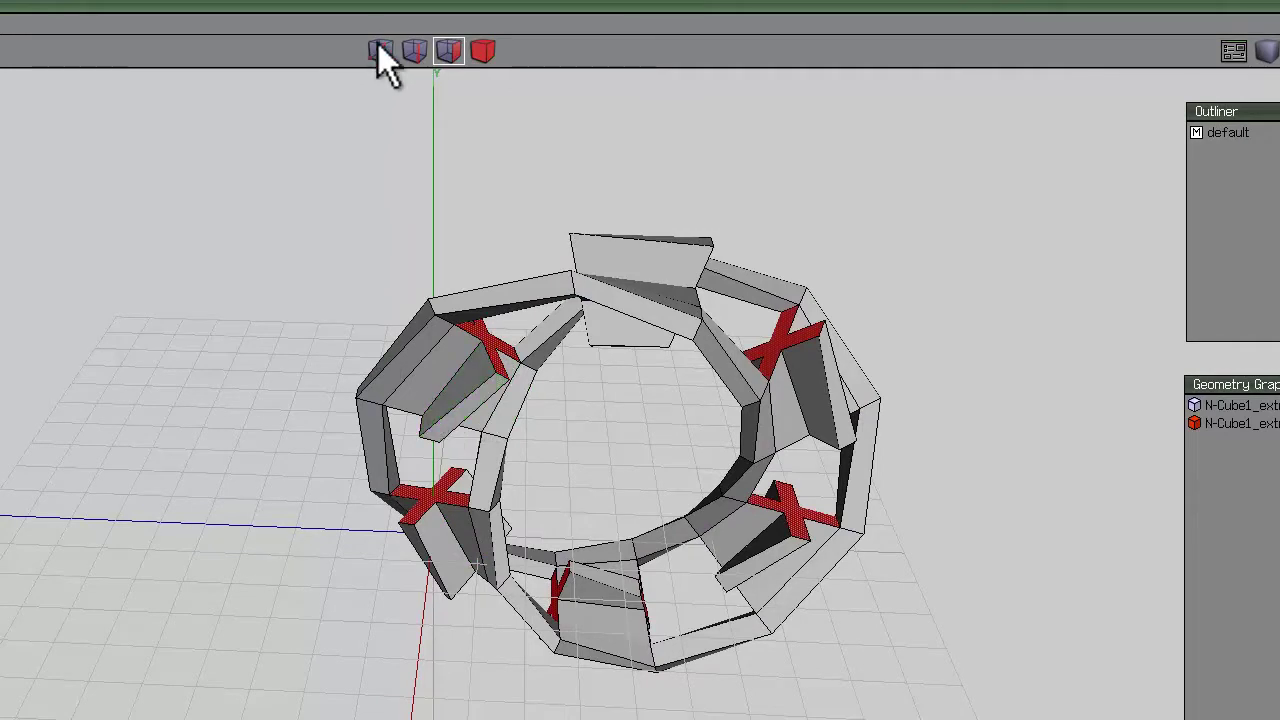
{"action": "left_click", "coordinate": [379, 48]}
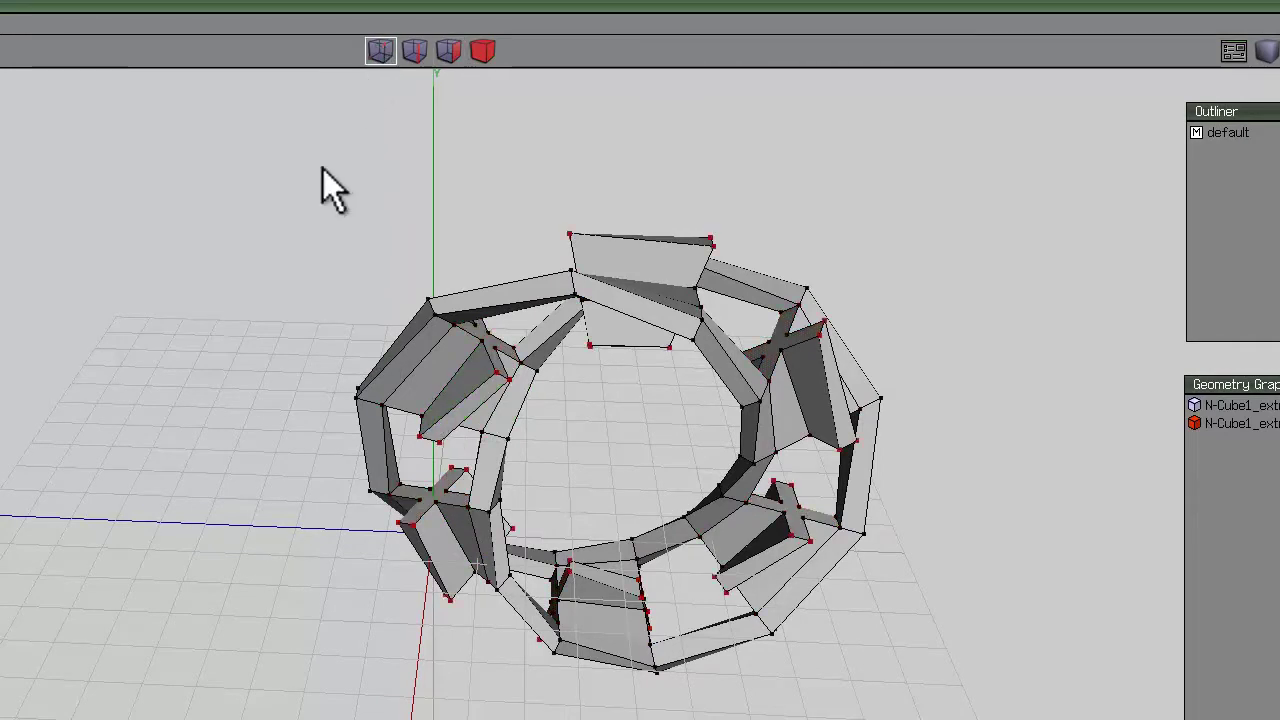
{"action": "key", "text": "BackSpace"}
{"action": "middle_click_drag", "start_coordinate": [386, 252], "coordinate": [402, 505]}
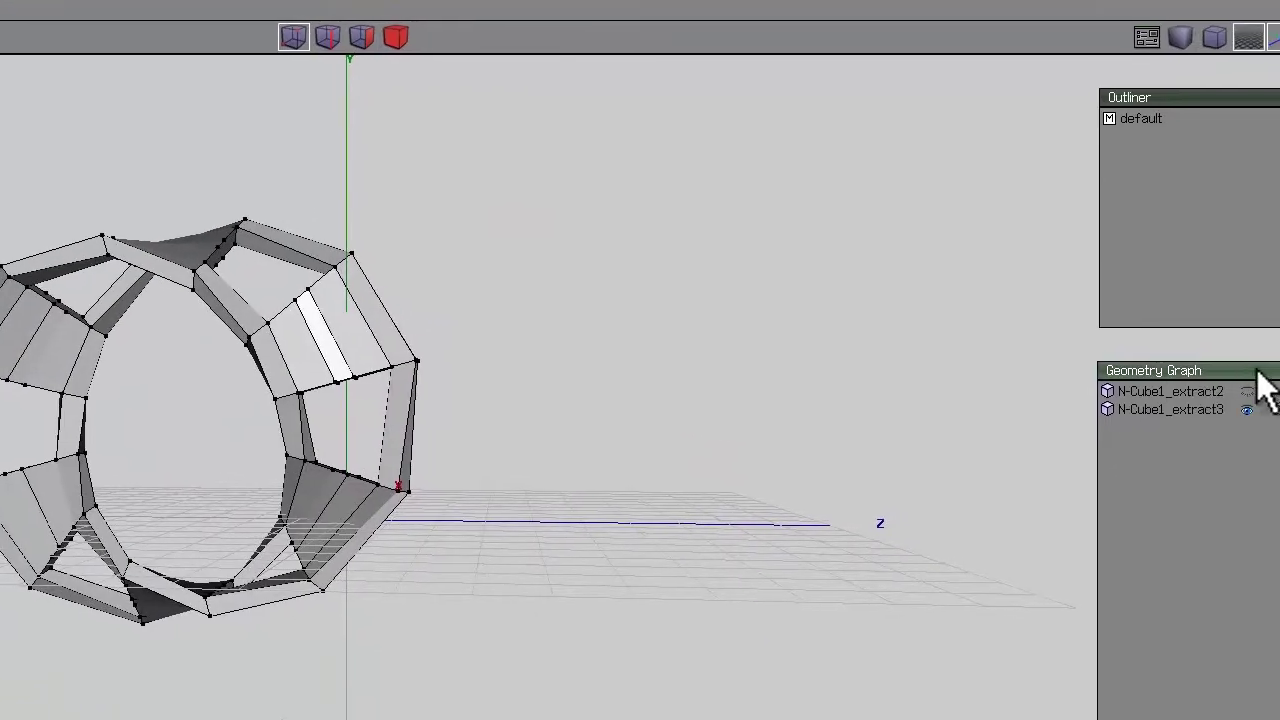
Make both welded objects, N-Cube1_extract2 and N-Cube1_extract3, visible together
{"action": "left_click", "coordinate": [1222, 405]}
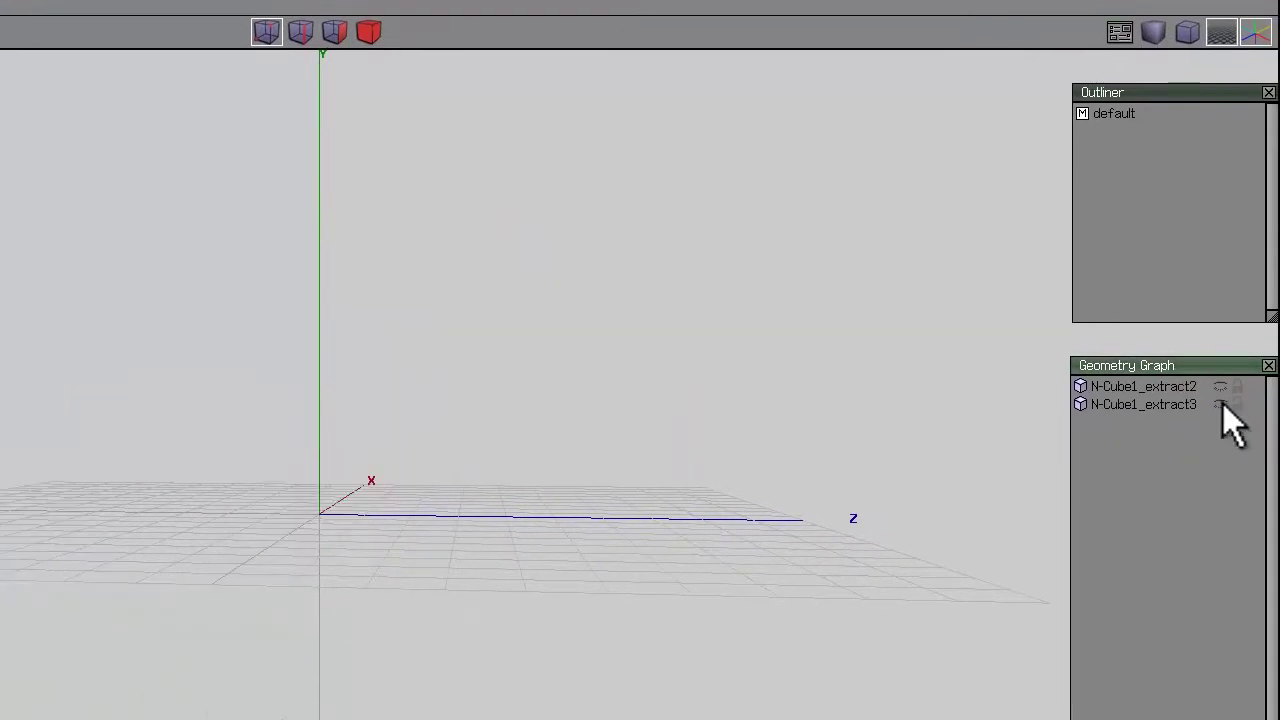
{"action": "left_click", "coordinate": [1223, 404]}
{"action": "middle_click_drag", "start_coordinate": [318, 490], "coordinate": [318, 490]}
{"action": "middle_click_drag", "start_coordinate": [799, 485], "coordinate": [801, 484]}
Select both objects as bodies, smooth them three times, and clear the selection
{"action": "left_click", "coordinate": [846, 26]}
{"action": "key", "text": "ctrl+a"}
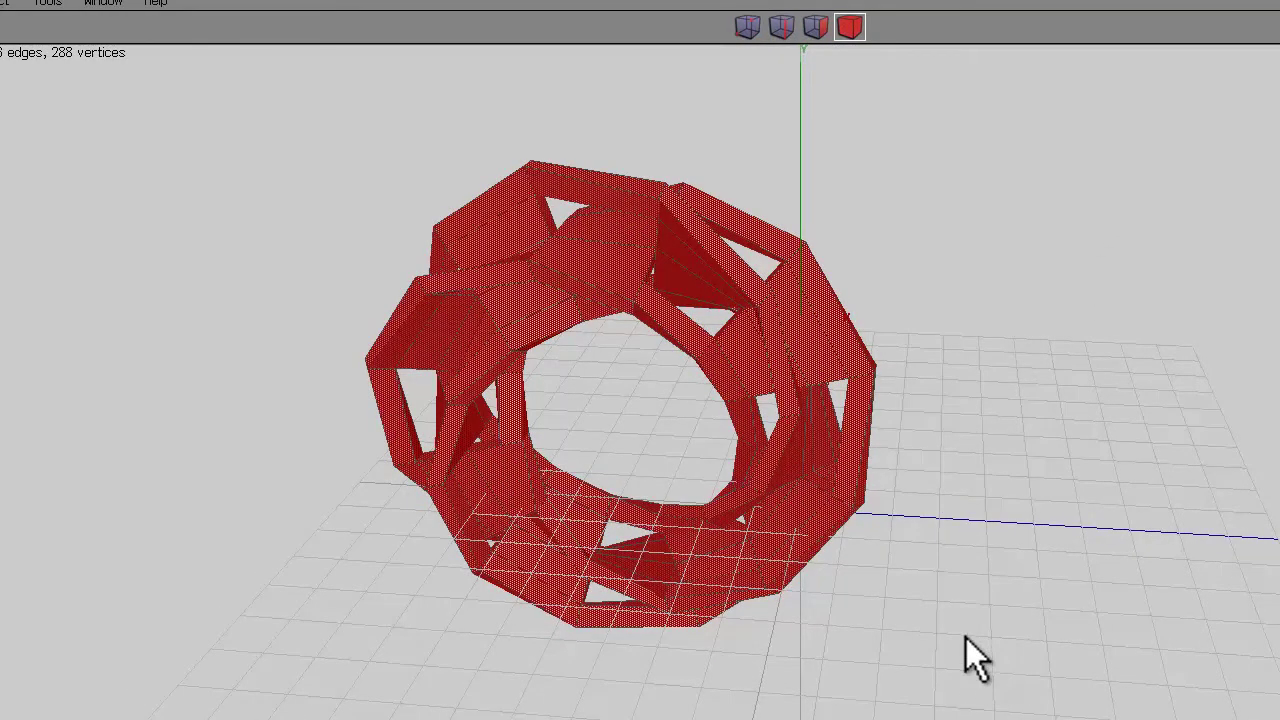
{"action": "key", "text": "s"}
{"action": "middle_click_drag", "start_coordinate": [924, 416], "coordinate": [800, 485]}
{"action": "key", "text": "s"}
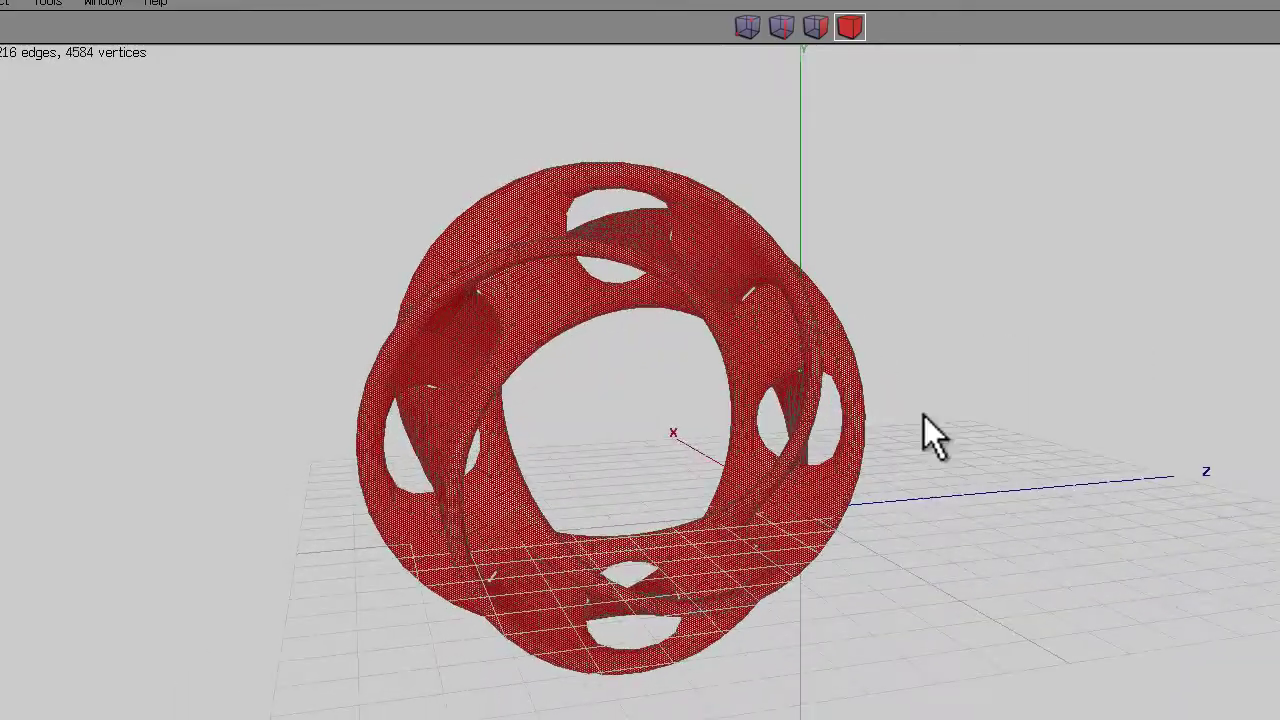
{"action": "key", "text": "s"}
{"action": "middle_click_drag", "start_coordinate": [925, 382], "coordinate": [804, 484]}
{"action": "key", "text": "space"}
{"action": "middle_click_drag", "start_coordinate": [1268, 308], "coordinate": [798, 485]}
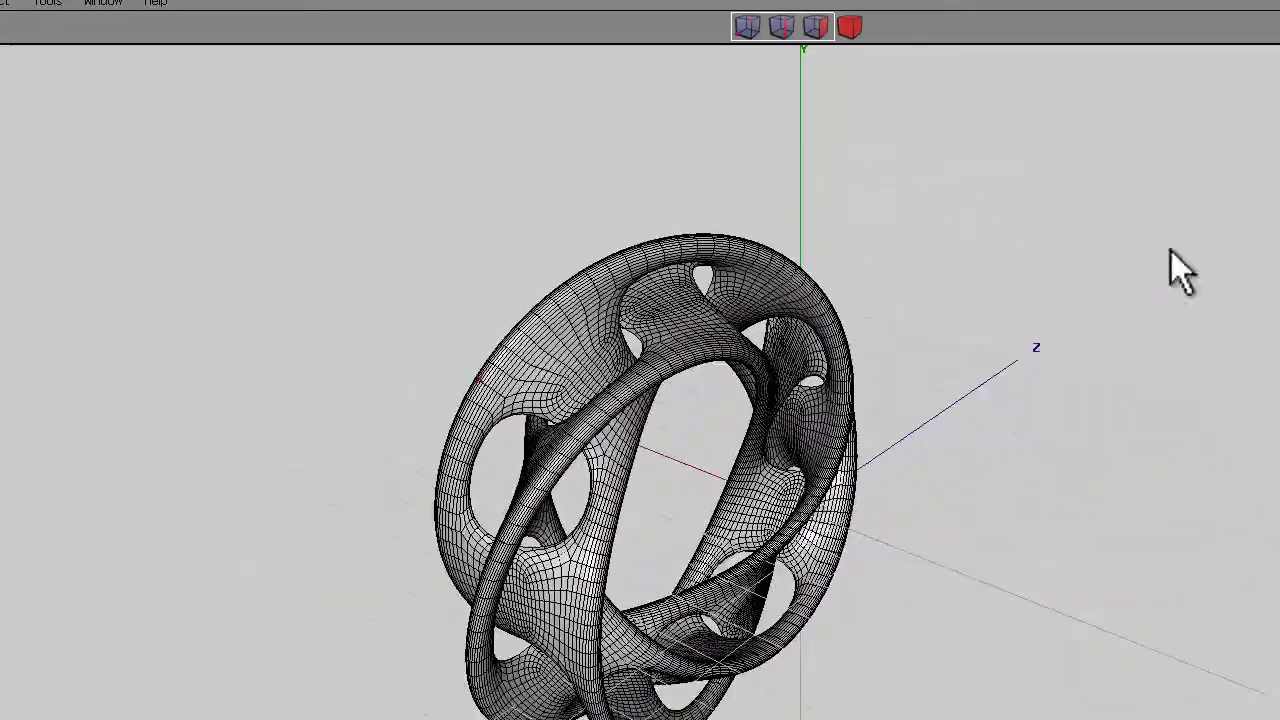
{"action": "middle_click_drag", "start_coordinate": [800, 485], "coordinate": [802, 485]}
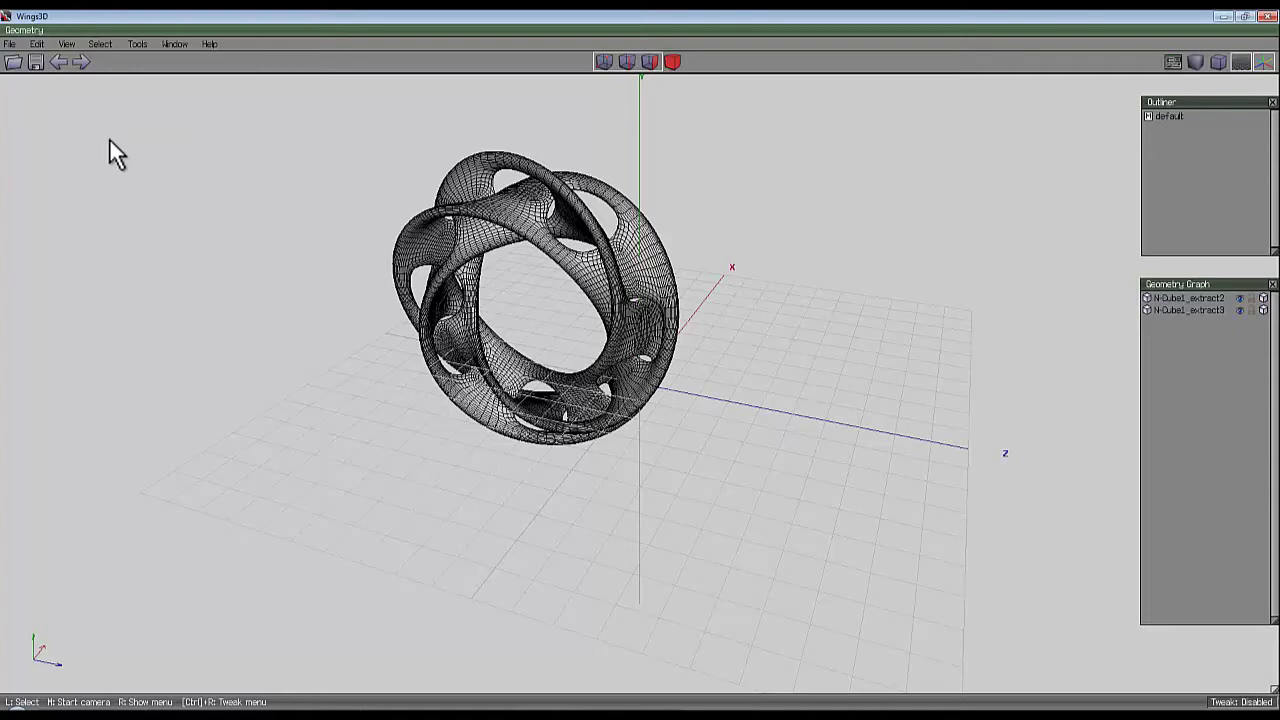
Export the smoothed objects as a Wavefront OBJ named Mobius_interlocking_loops_cross1 in the +grab this folder
{"action": "left_click", "coordinate": [10, 44]}
{"action": "mouse_move", "coordinate": [68, 186]}
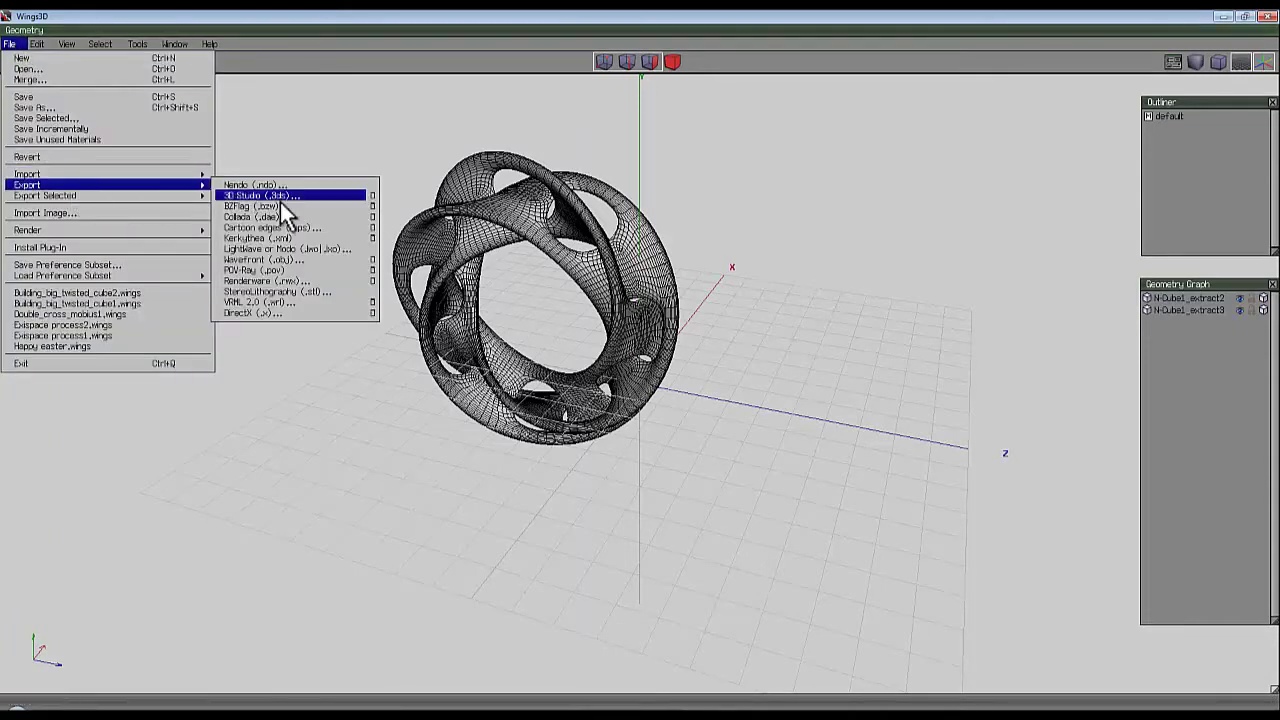
{"action": "left_click", "coordinate": [291, 260]}
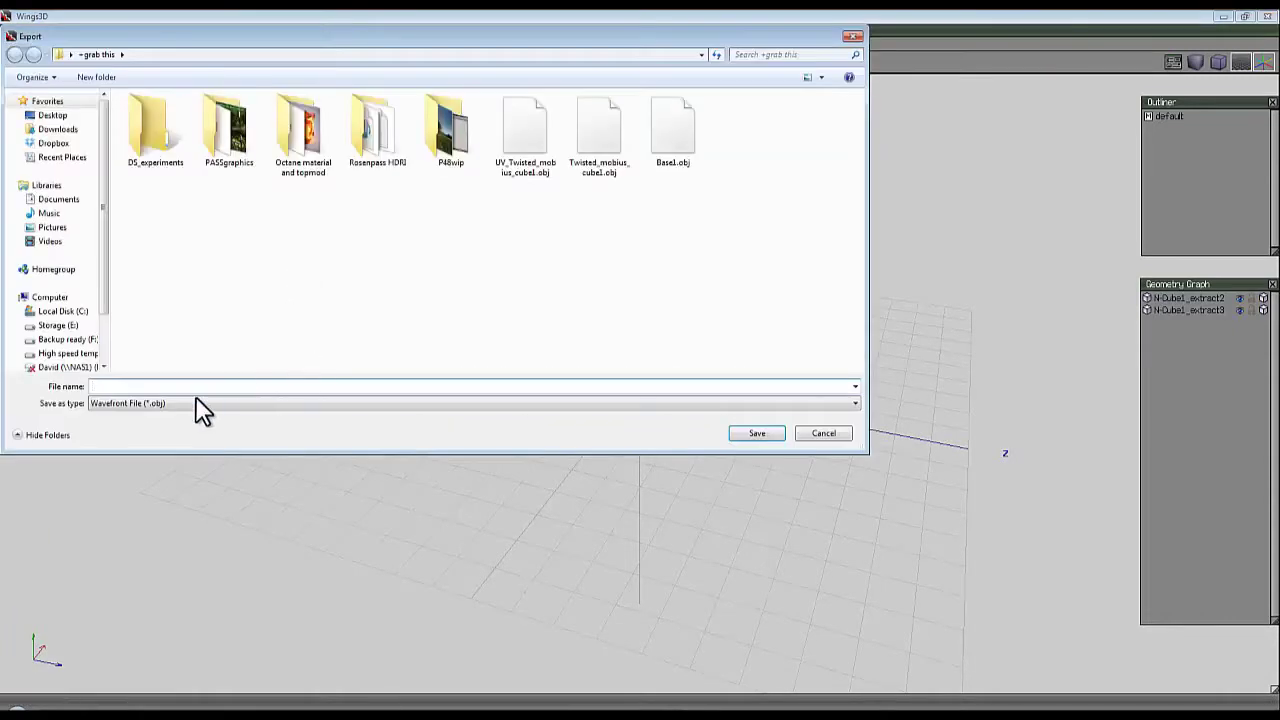
{"action": "type", "text": "Mobius_interlocking_loops_cross1"}
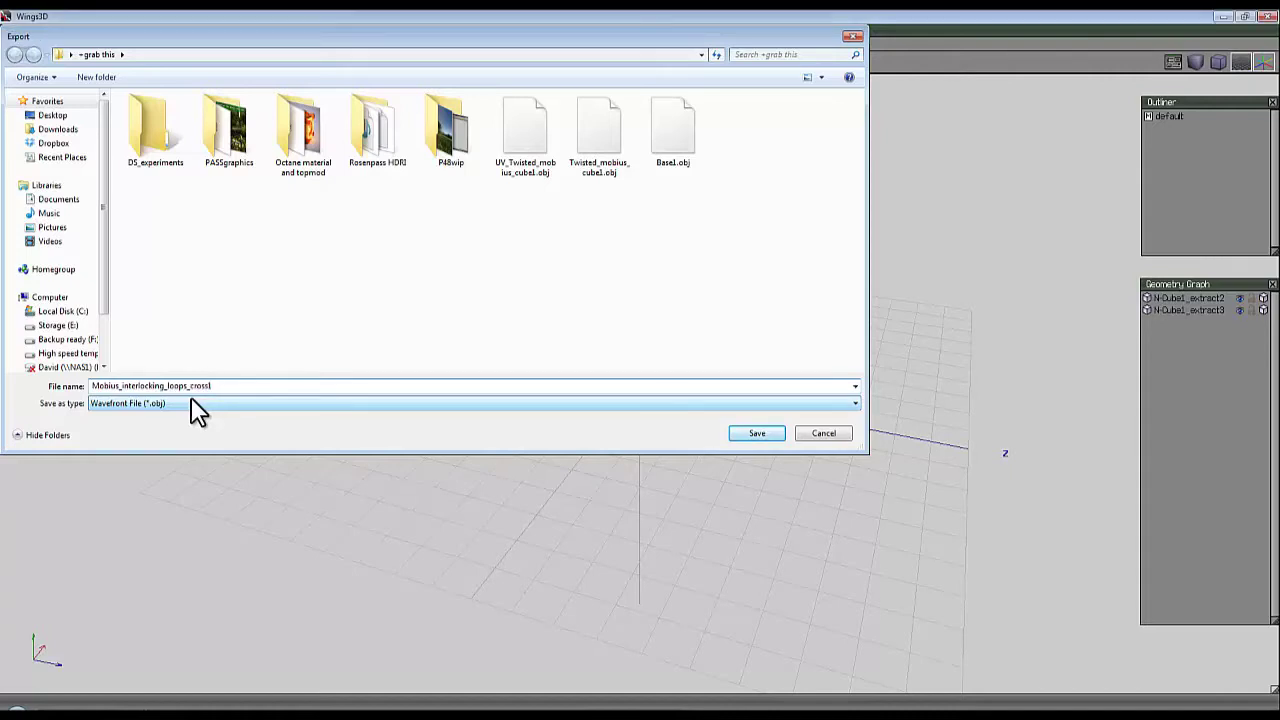
{"action": "left_click", "coordinate": [757, 433]}
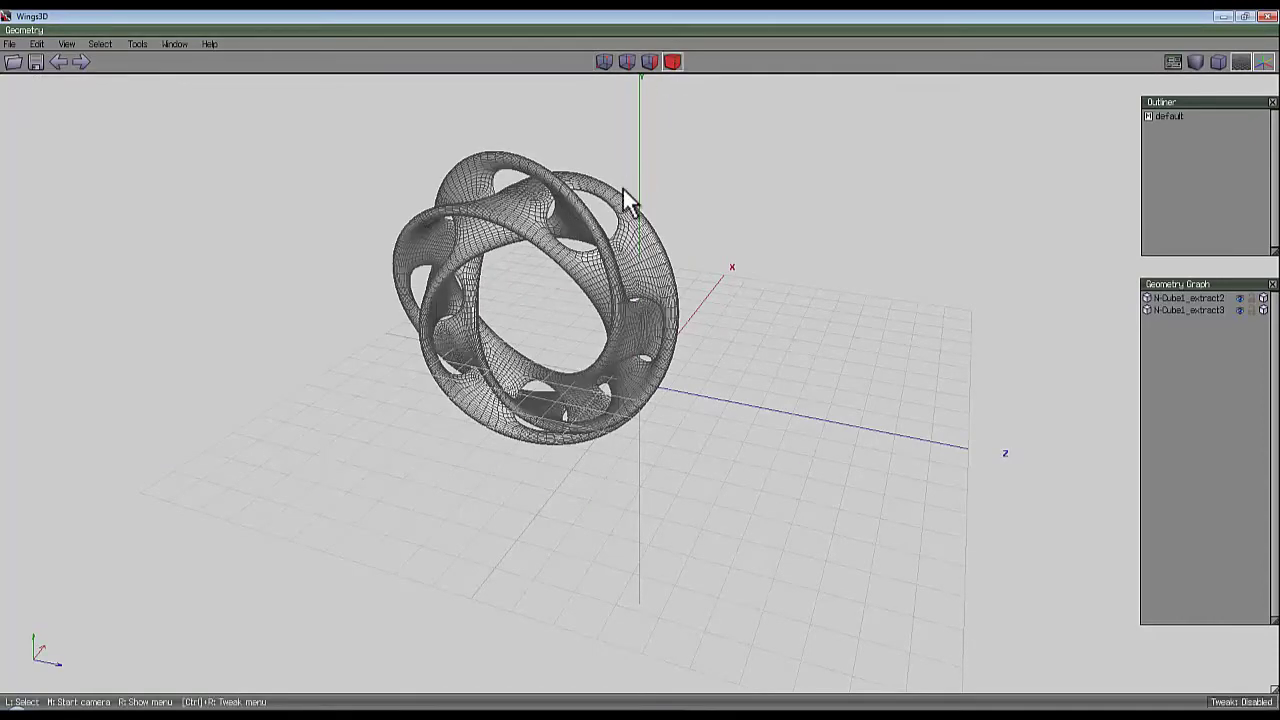
Delete both finished loop objects and create a tetrahedron at the origin
{"action": "left_click", "coordinate": [587, 237]}
{"action": "left_click", "coordinate": [638, 254]}
{"action": "key", "text": "Delete"}
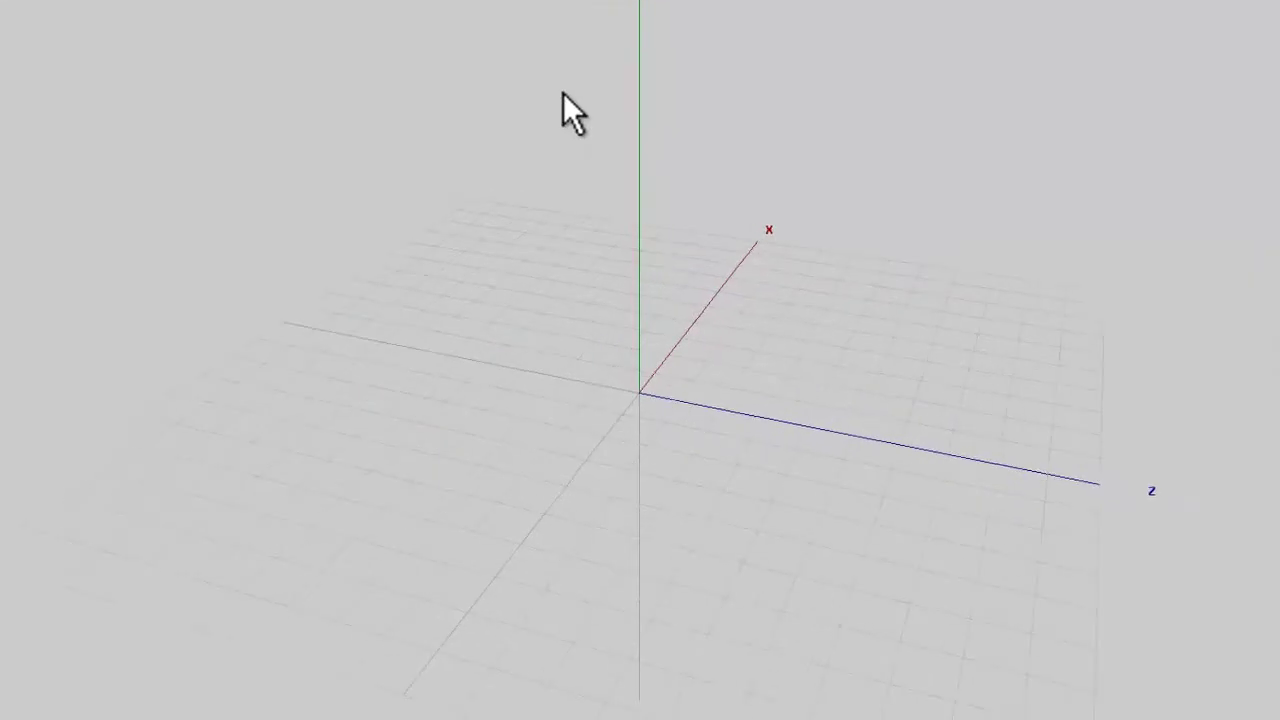
{"action": "right_click", "coordinate": [562, 95]}
{"action": "left_click", "coordinate": [527, 92]}
{"action": "middle_click_drag", "start_coordinate": [637, 372], "coordinate": [550, 350]}
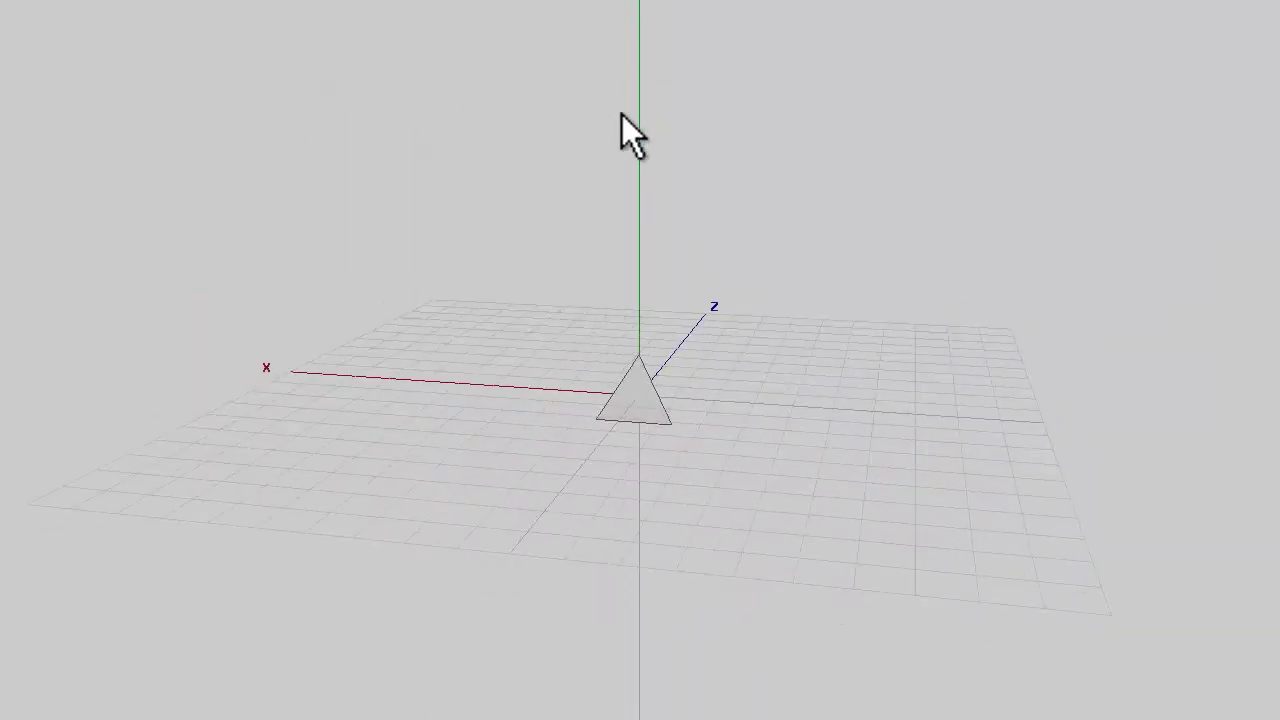
Extrude the tetrahedron's base face 2.0 along its normal
{"action": "left_click_drag", "start_coordinate": [542, 243], "coordinate": [670, 376]}
{"action": "middle_click_drag", "start_coordinate": [640, 373], "coordinate": [637, 390]}
{"action": "left_click", "coordinate": [643, 417]}
{"action": "middle_click_drag", "start_coordinate": [543, 89], "coordinate": [640, 372]}
{"action": "scroll", "coordinate": [639, 371], "scroll_direction": "up", "scroll_amount": 5}
{"action": "scroll", "coordinate": [639, 371], "scroll_direction": "up", "scroll_amount": 3}
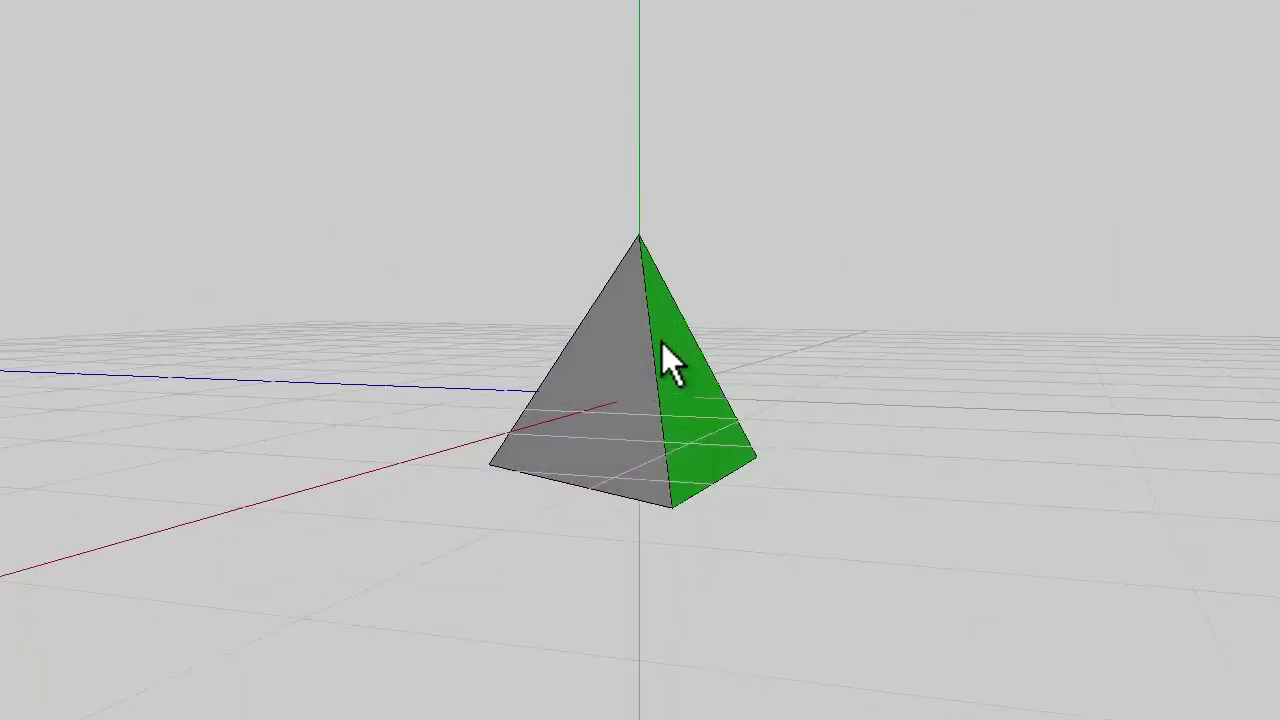
{"action": "right_click", "coordinate": [662, 342]}
{"action": "left_click", "coordinate": [652, 399]}
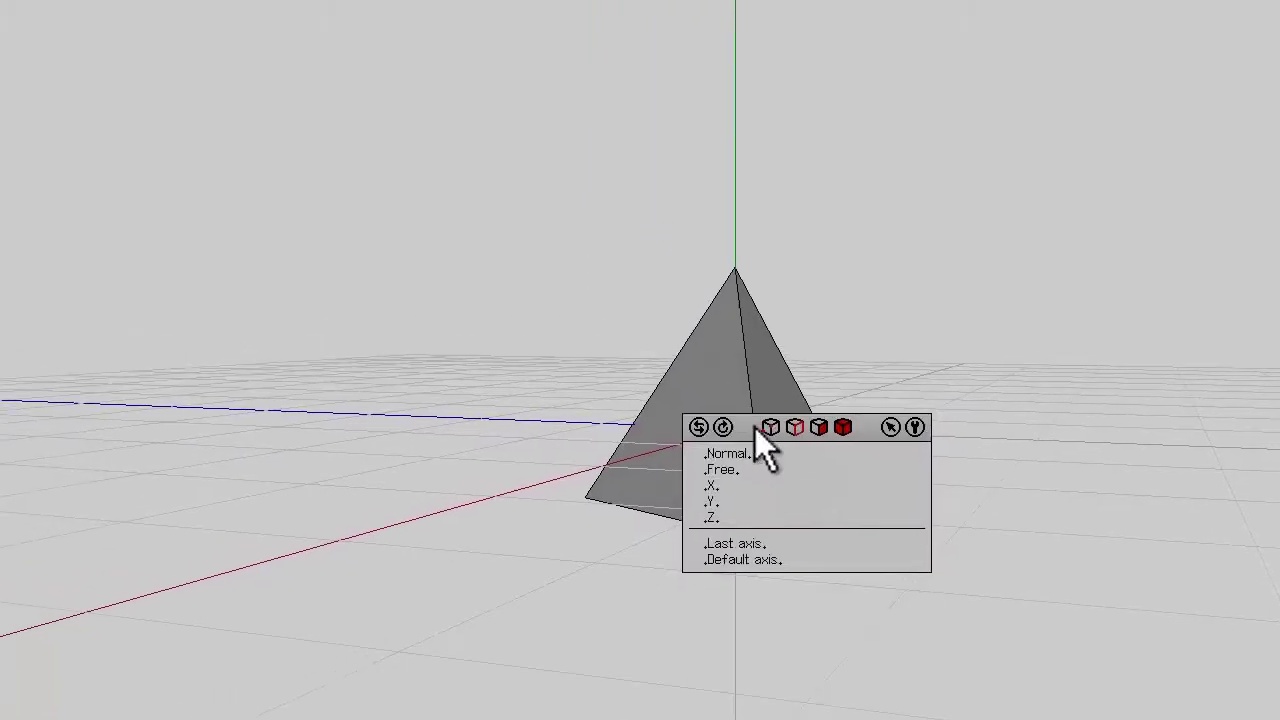
{"action": "left_click", "coordinate": [640, 421]}
{"action": "key", "text": "shift"}
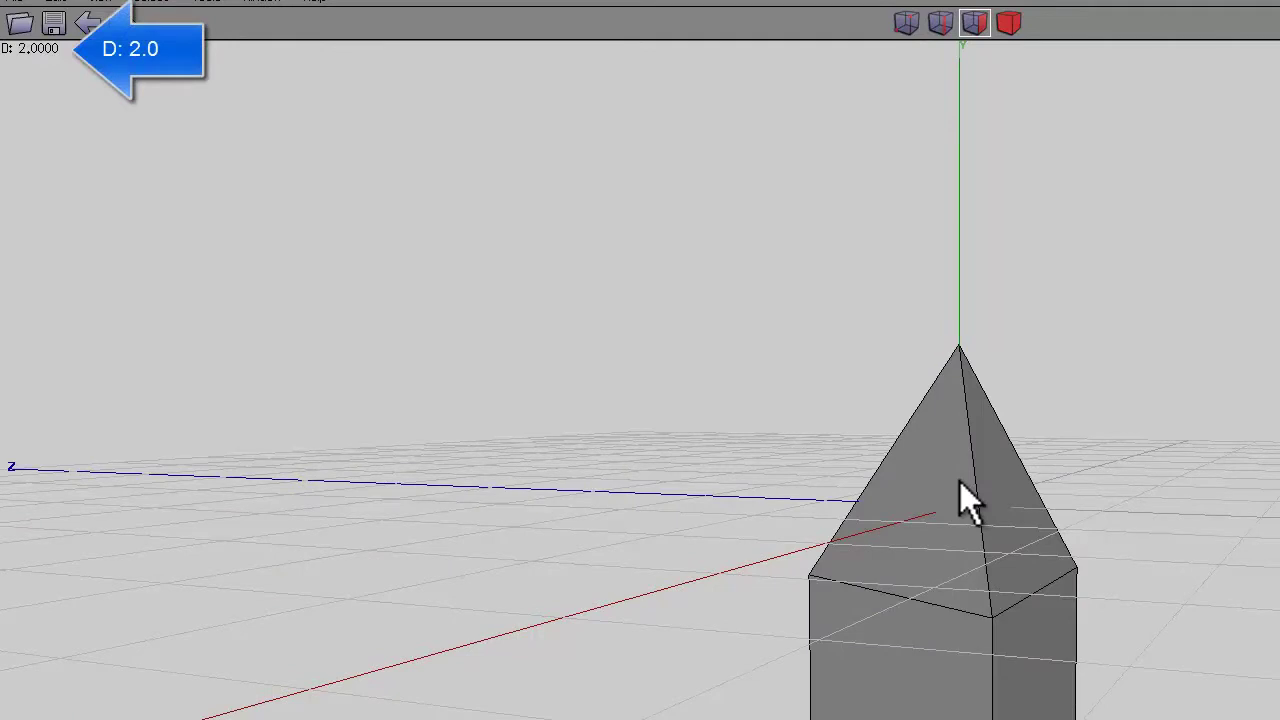
{"action": "left_click", "coordinate": [960, 481]}
Select the three sloped faces of the pyramid above the prism and delete them
{"action": "scroll", "coordinate": [952, 483], "scroll_direction": "down", "scroll_amount": 5}
{"action": "mouse_move", "coordinate": [952, 483]}
{"action": "middle_mouse_down"}
{"action": "mouse_move", "coordinate": [954, 469]}
{"action": "mouse_move", "coordinate": [954, 483]}
{"action": "middle_mouse_up"}
{"action": "key", "text": "plus"}
{"action": "key", "text": "space"}
{"action": "left_click_drag", "start_coordinate": [854, 343], "coordinate": [1102, 469]}
{"action": "middle_click_drag", "start_coordinate": [1170, 460], "coordinate": [960, 481]}
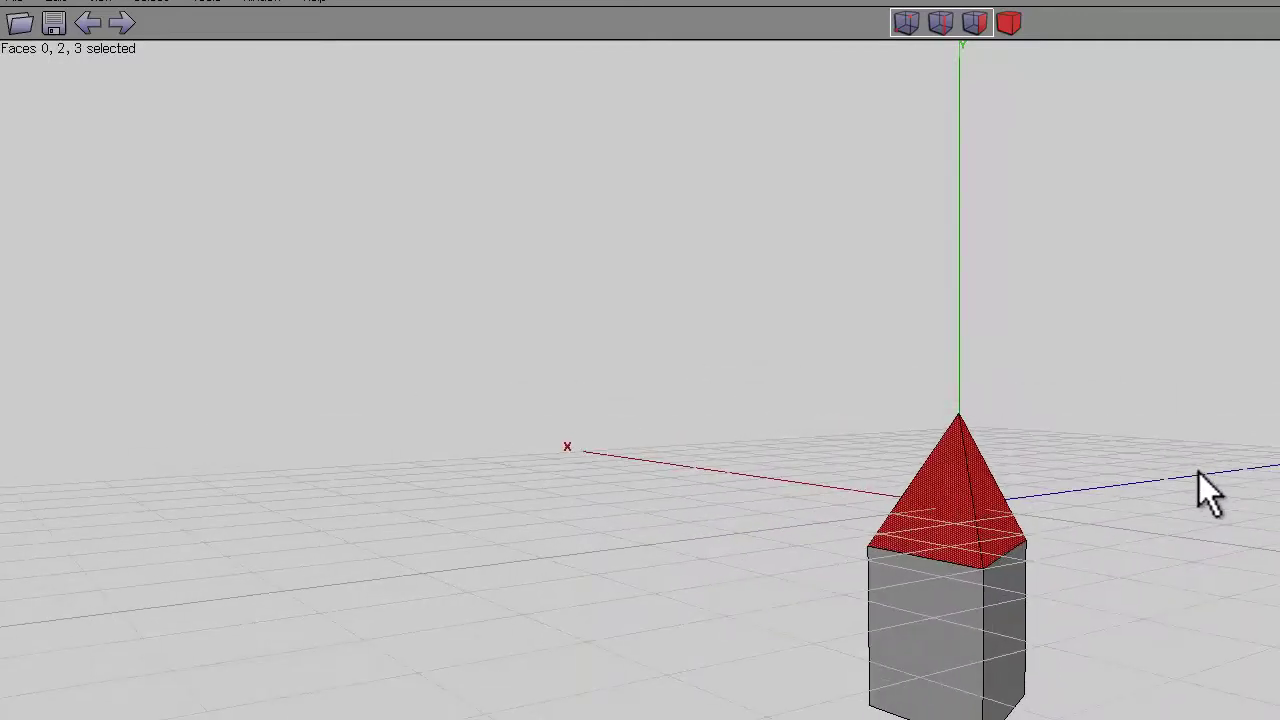
{"action": "key", "text": "Delete"}
Sweep the prism's triangular top face with distance 2, angle 15°, scaling 0% and rotation 10°
{"action": "middle_click_drag", "start_coordinate": [1195, 483], "coordinate": [1130, 503]}
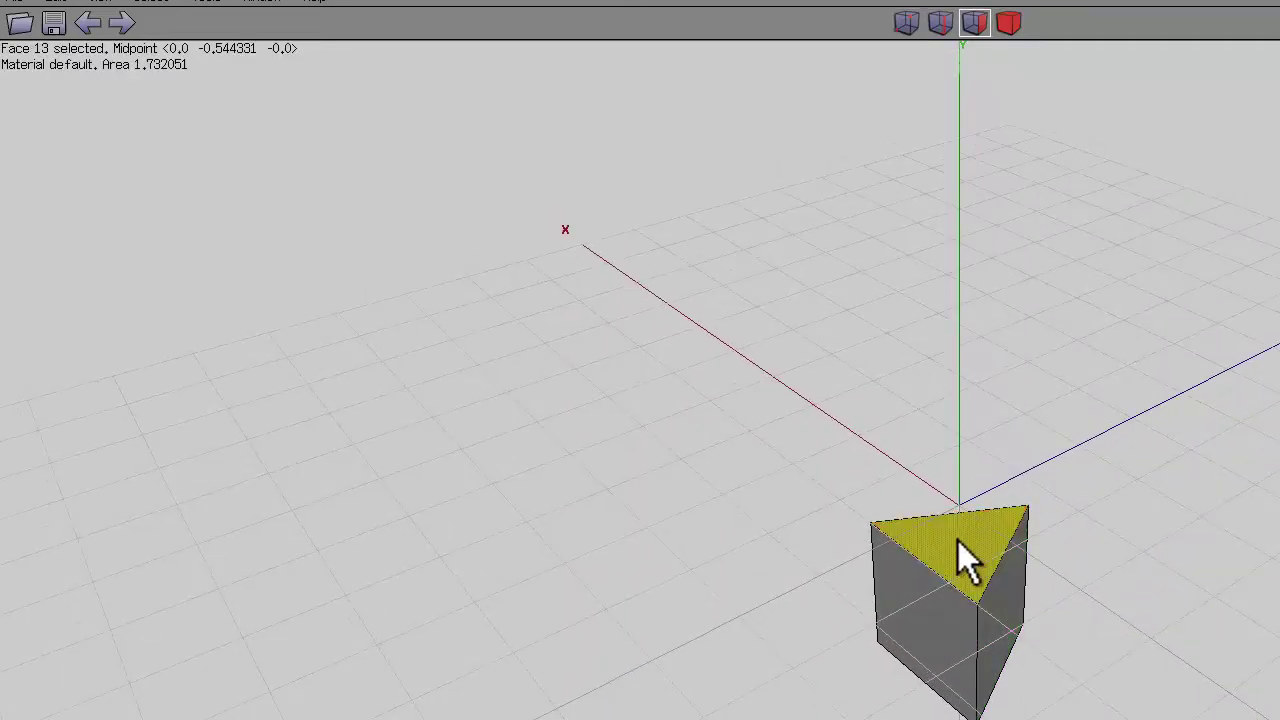
{"action": "right_click", "coordinate": [428, 138]}
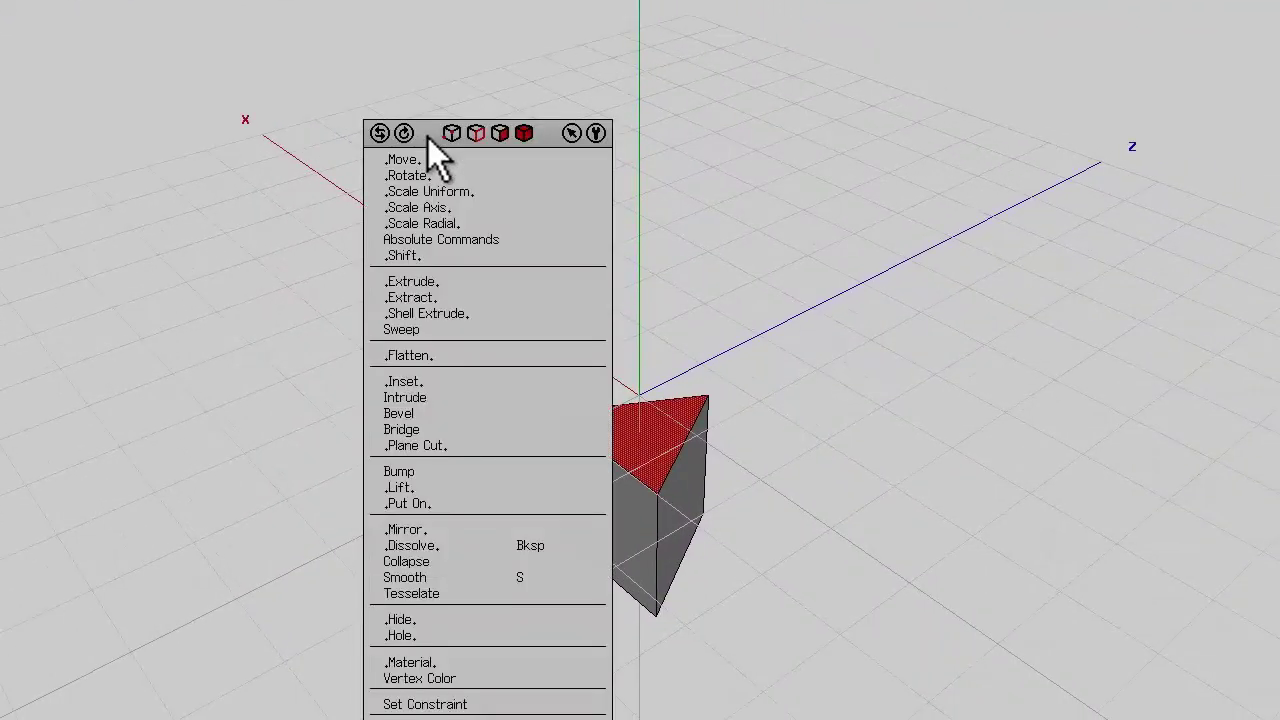
{"action": "left_click", "coordinate": [420, 335]}
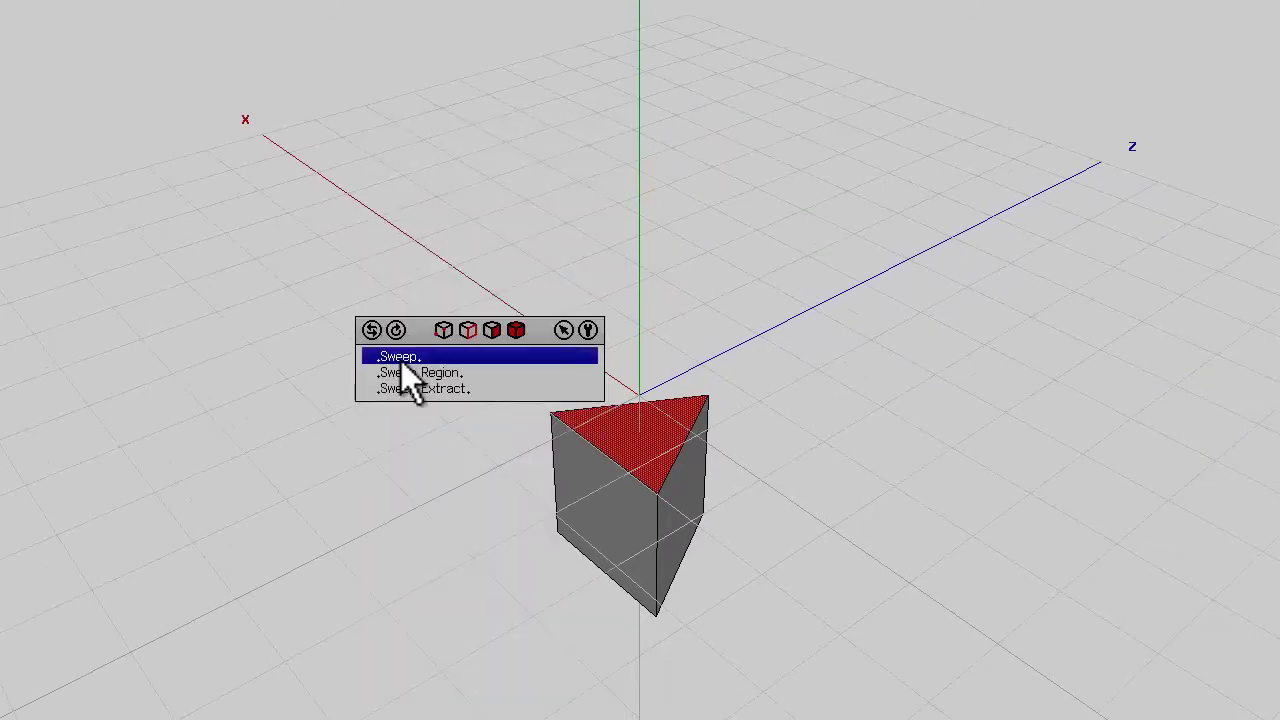
{"action": "left_click", "coordinate": [401, 359]}
{"action": "left_click", "coordinate": [405, 400]}
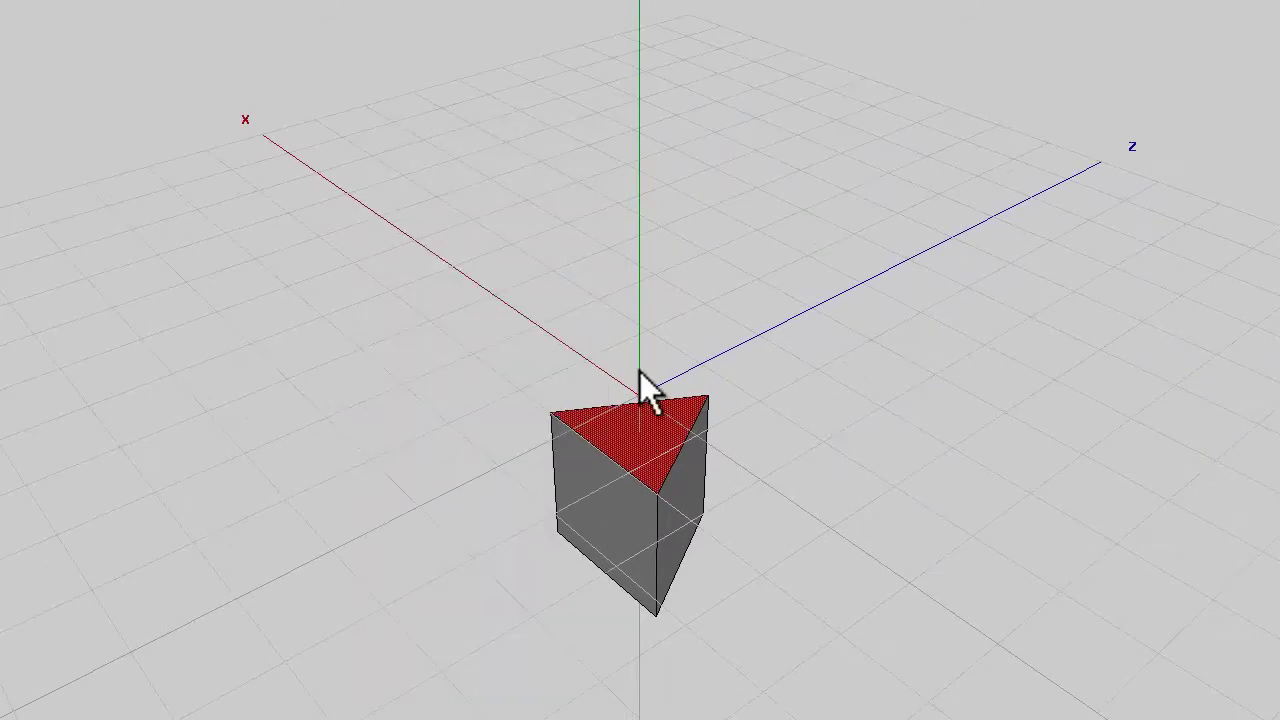
{"action": "key", "text": "Tab"}
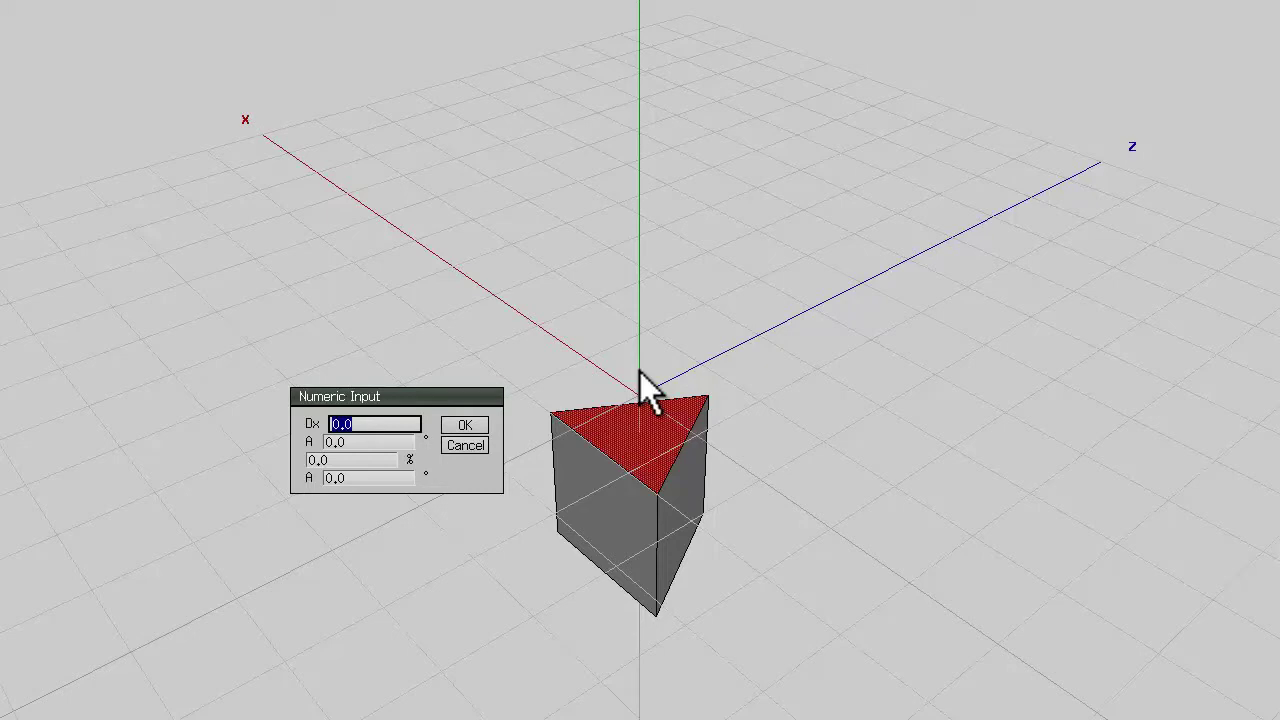
{"action": "type", "text": "2"}
{"action": "key", "text": "Tab"}
{"action": "type", "text": "15"}
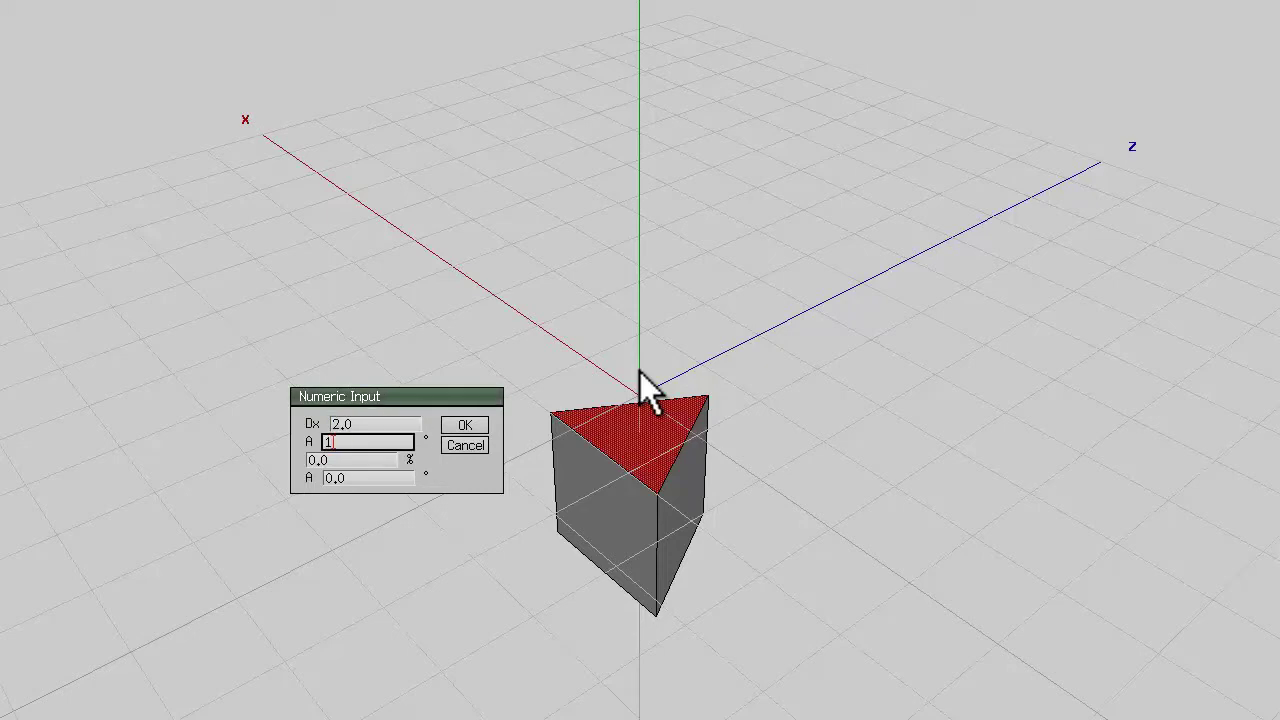
{"action": "key", "text": "Tab"}
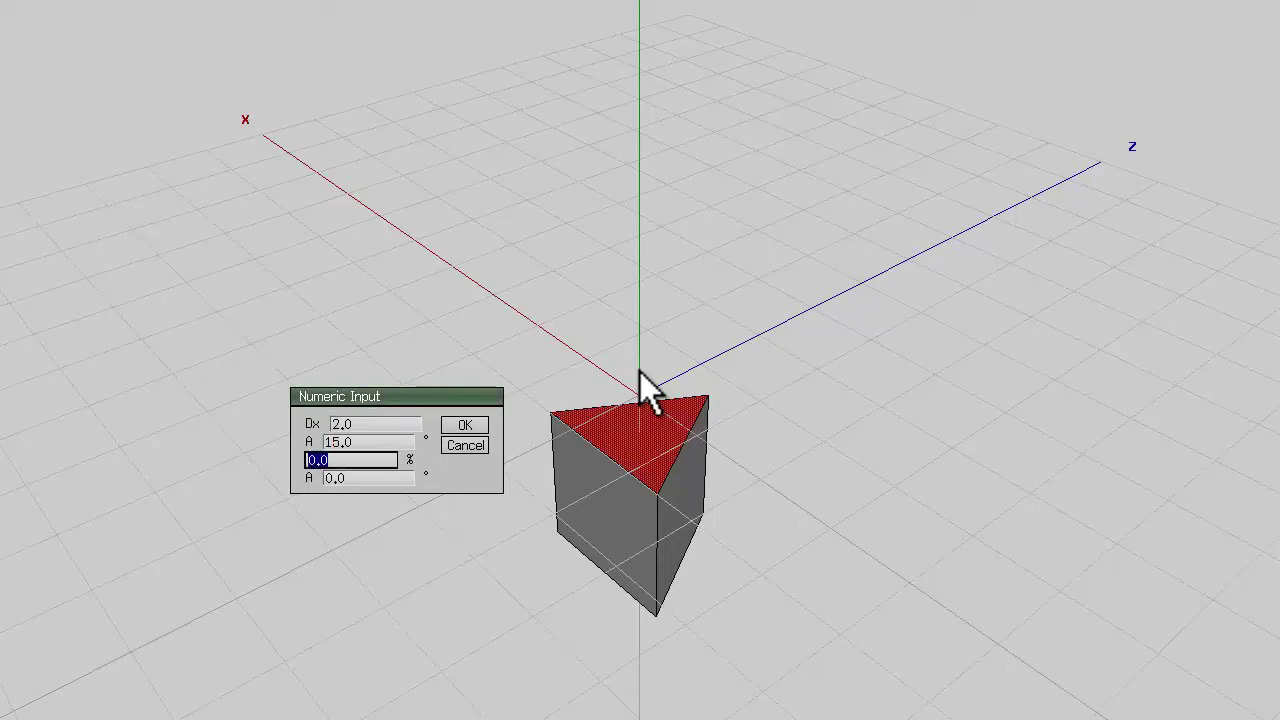
{"action": "key", "text": "Tab"}
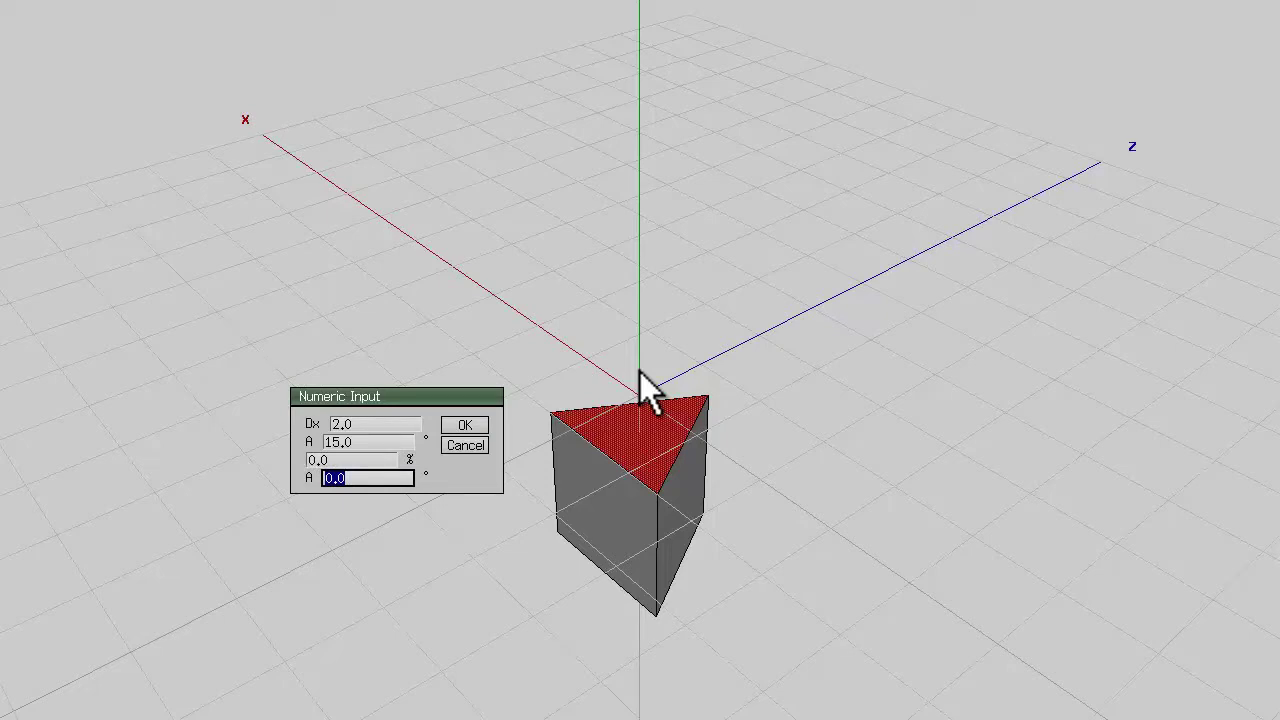
{"action": "type", "text": "10"}
{"action": "key", "text": "Return"}
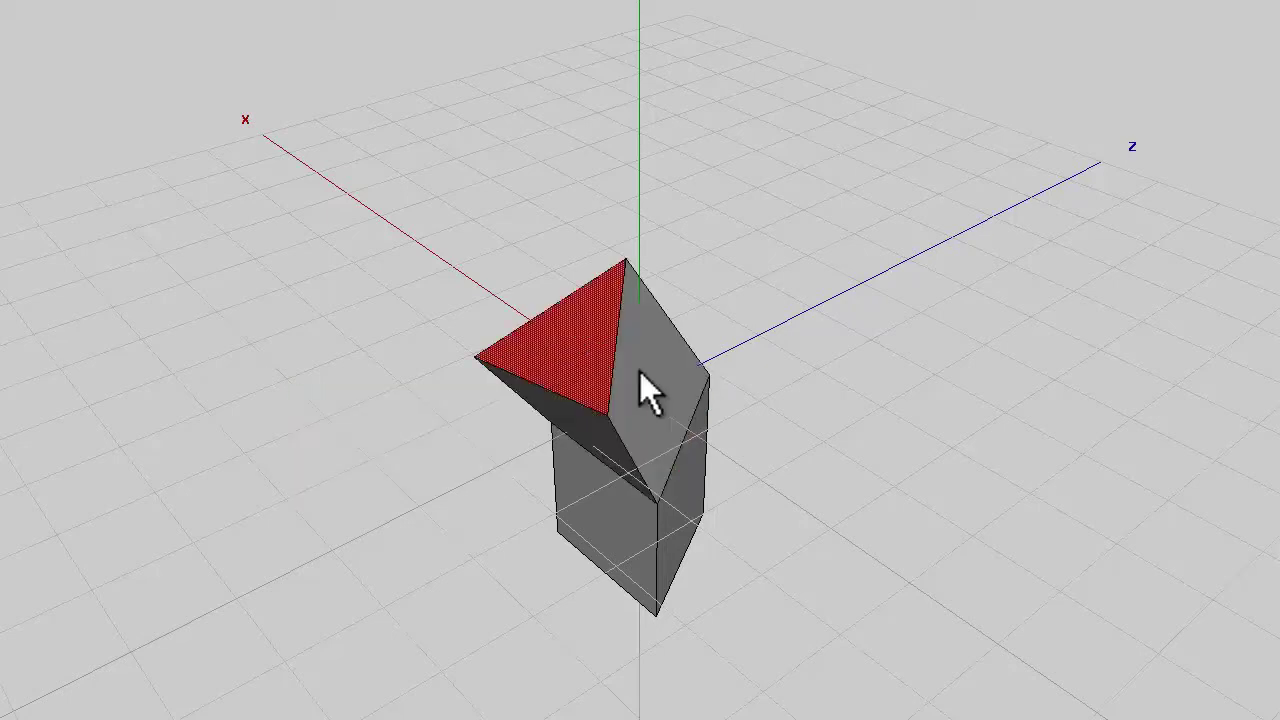
Repeat the sweep until the segments form a full ring and overlap the starting segment
{"action": "key", "text": "shift+d"}
{"action": "key", "text": "shift+d"}
{"action": "key", "text": "shift+d"}
{"action": "key", "text": "shift+d"}
{"action": "key", "text": "shift+d"}
{"action": "key", "text": "shift+d"}
{"action": "key", "text": "shift+d"}
{"action": "key", "text": "shift+d"}
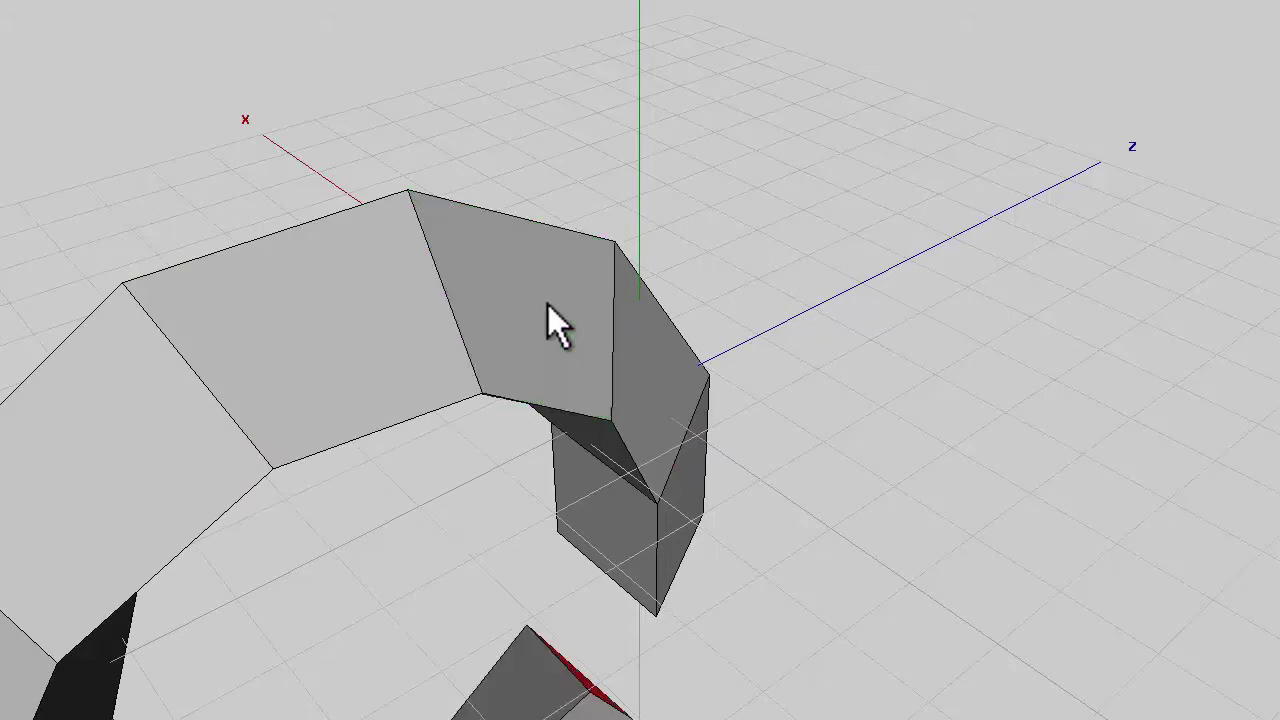
{"action": "key", "text": "shift+d"}
{"action": "key", "text": "shift+d"}
{"action": "key", "text": "shift+d"}
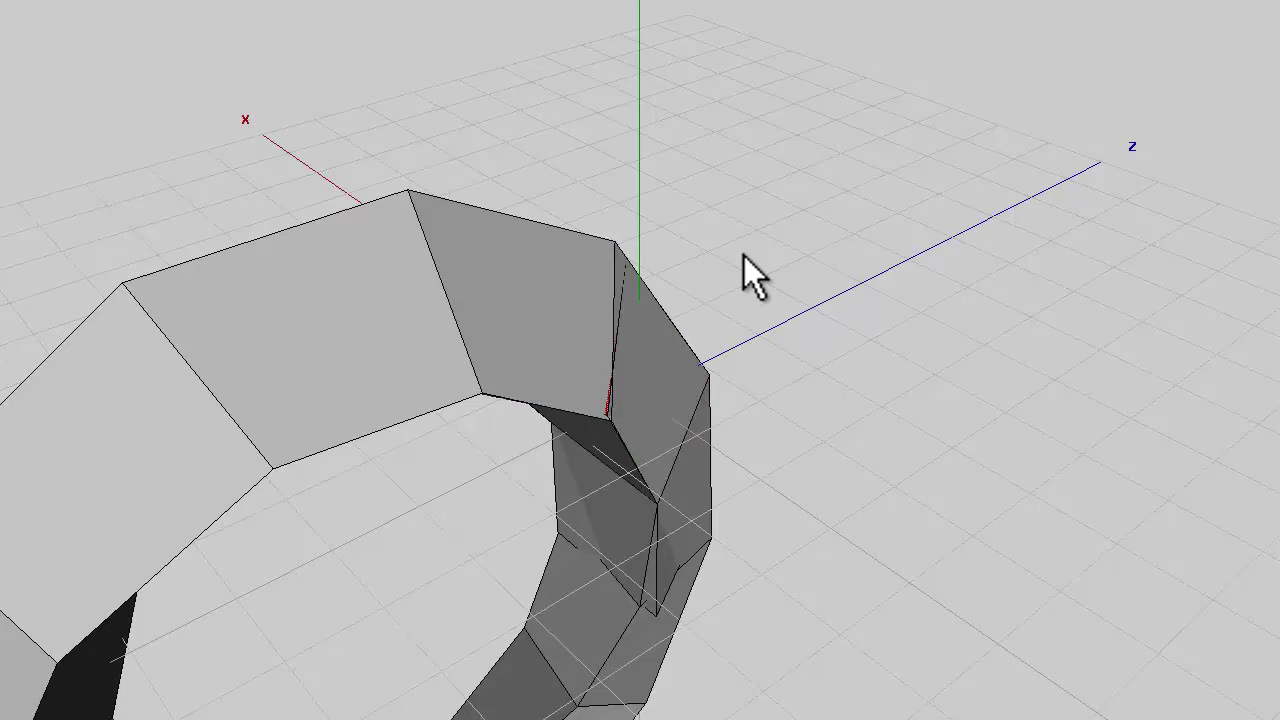
Dissolve the ring's overlapping end segment and weld the body into a closed loop, finishing with nothing selected
{"action": "key", "text": "plus"}
{"action": "key", "text": "BackSpace"}
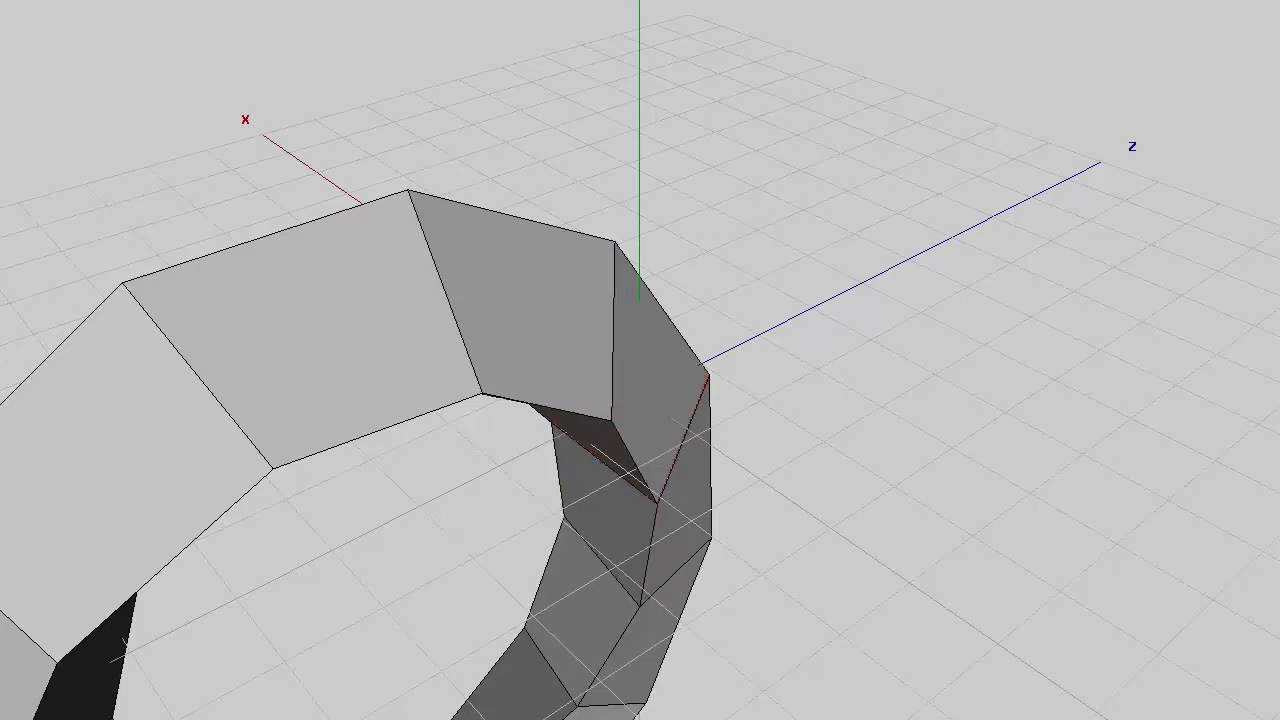
{"action": "key", "text": "b"}
{"action": "right_click", "coordinate": [724, 94]}
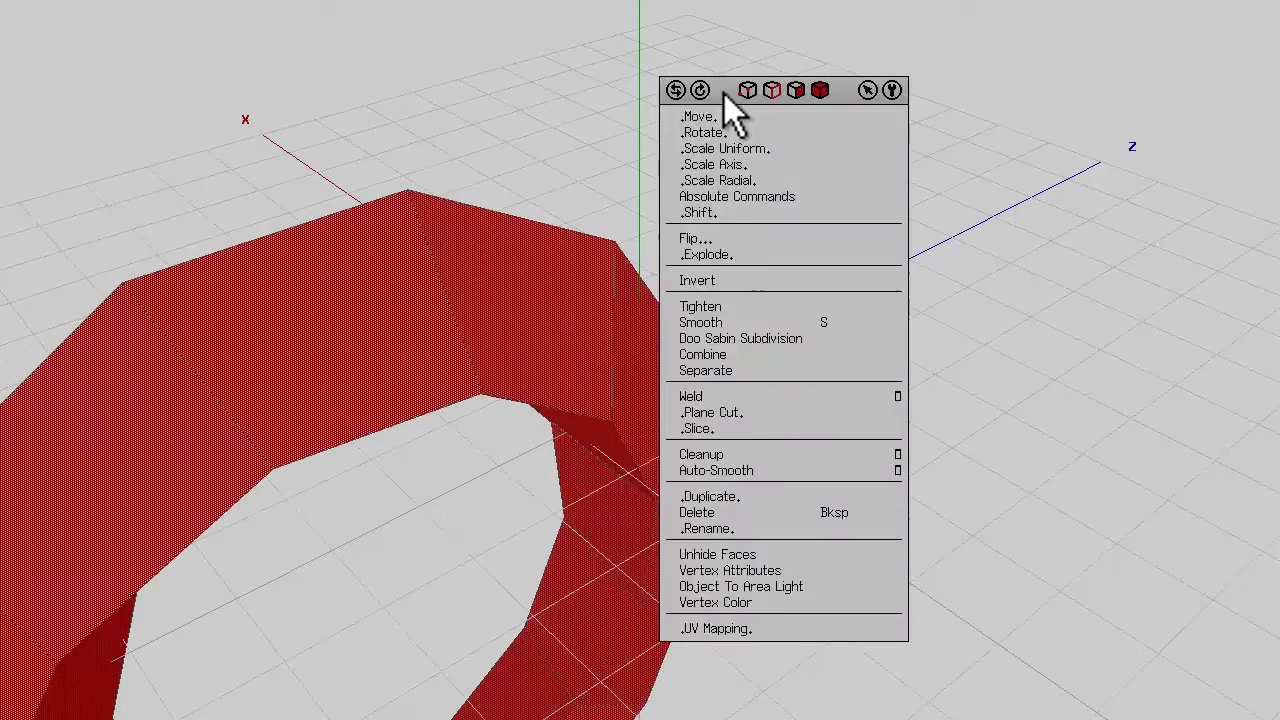
{"action": "left_click", "coordinate": [711, 401]}
{"action": "middle_click", "coordinate": [732, 337]}
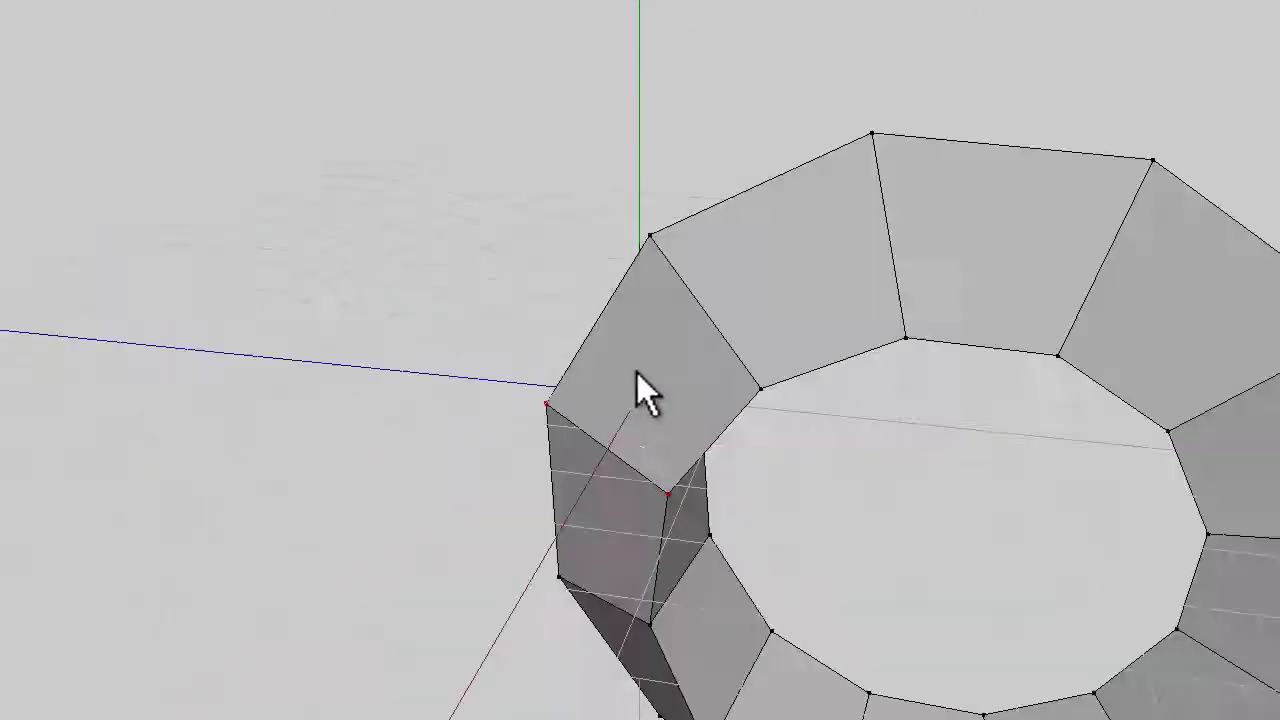
{"action": "middle_click_drag", "start_coordinate": [643, 372], "coordinate": [707, 344]}
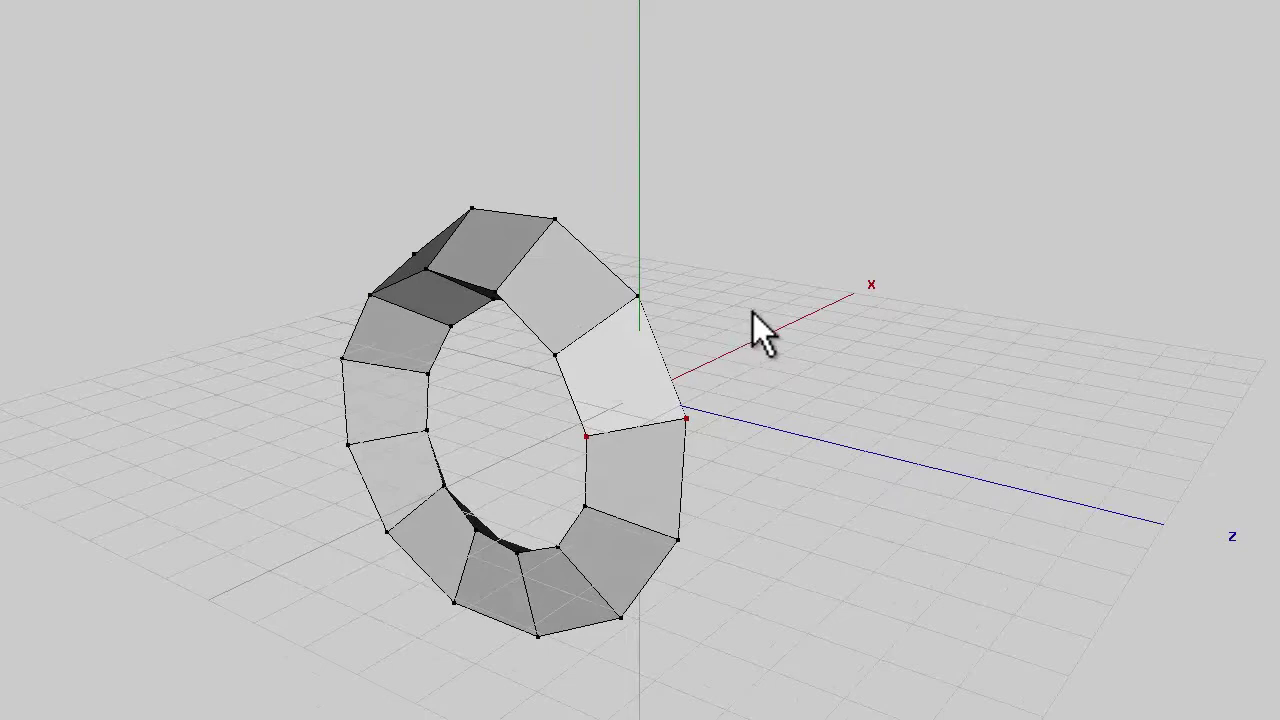
{"action": "middle_click_drag", "start_coordinate": [657, 363], "coordinate": [638, 372]}
{"action": "key", "text": "space"}
{"action": "middle_click_drag", "start_coordinate": [767, 213], "coordinate": [815, 232]}
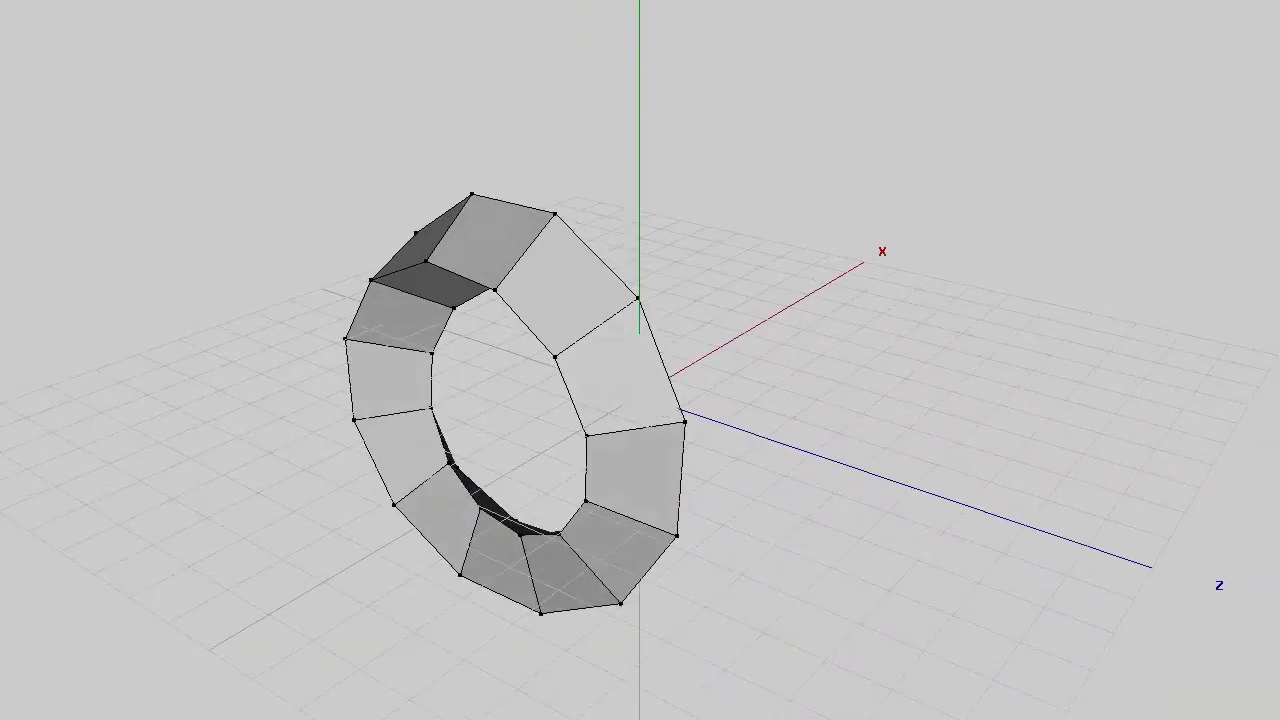
Select all lengthwise edges of the twisted triangular ring and bevel them into a continuous strip of faces
{"action": "left_click", "coordinate": [612, 271]}
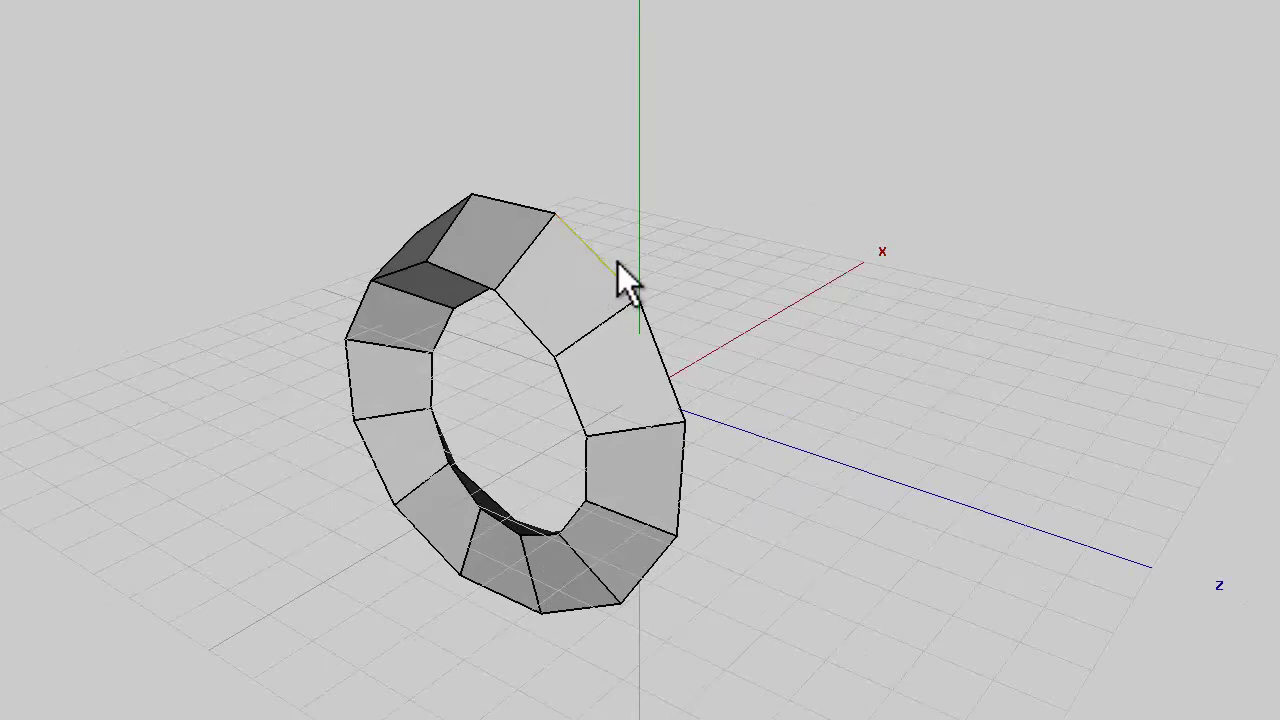
{"action": "key", "text": "i"}
{"action": "middle_click_drag", "start_coordinate": [749, 187], "coordinate": [646, 371]}
{"action": "right_click", "coordinate": [698, 168]}
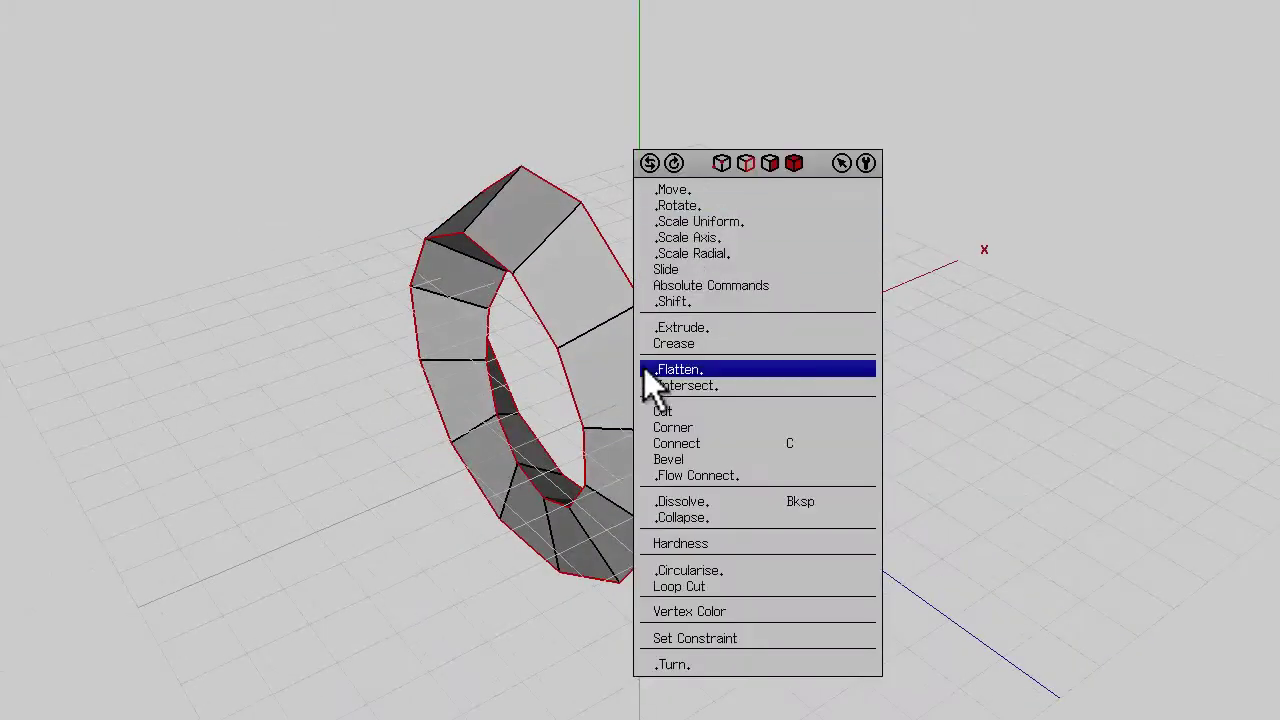
{"action": "left_click", "coordinate": [660, 458]}
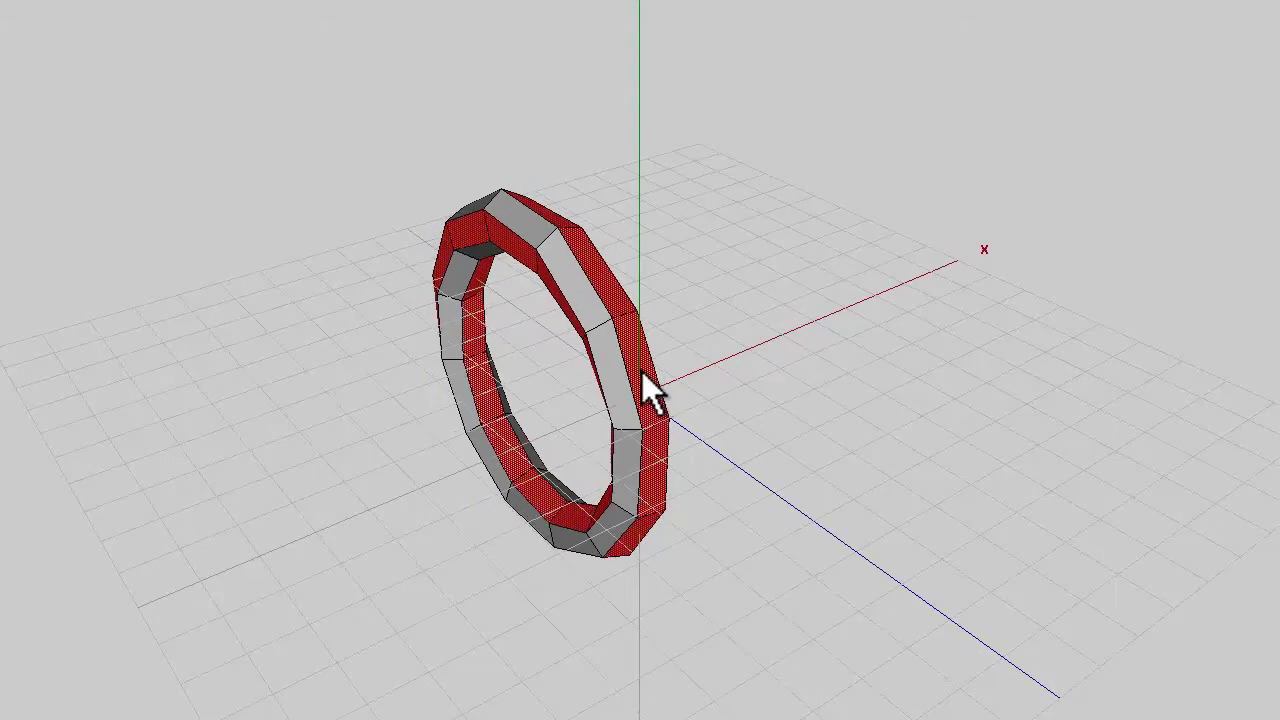
{"action": "left_click", "coordinate": [642, 372]}
Shell-extrude the selected bevel strip outward to form wide fins around the ring
{"action": "middle_click", "coordinate": [682, 452]}
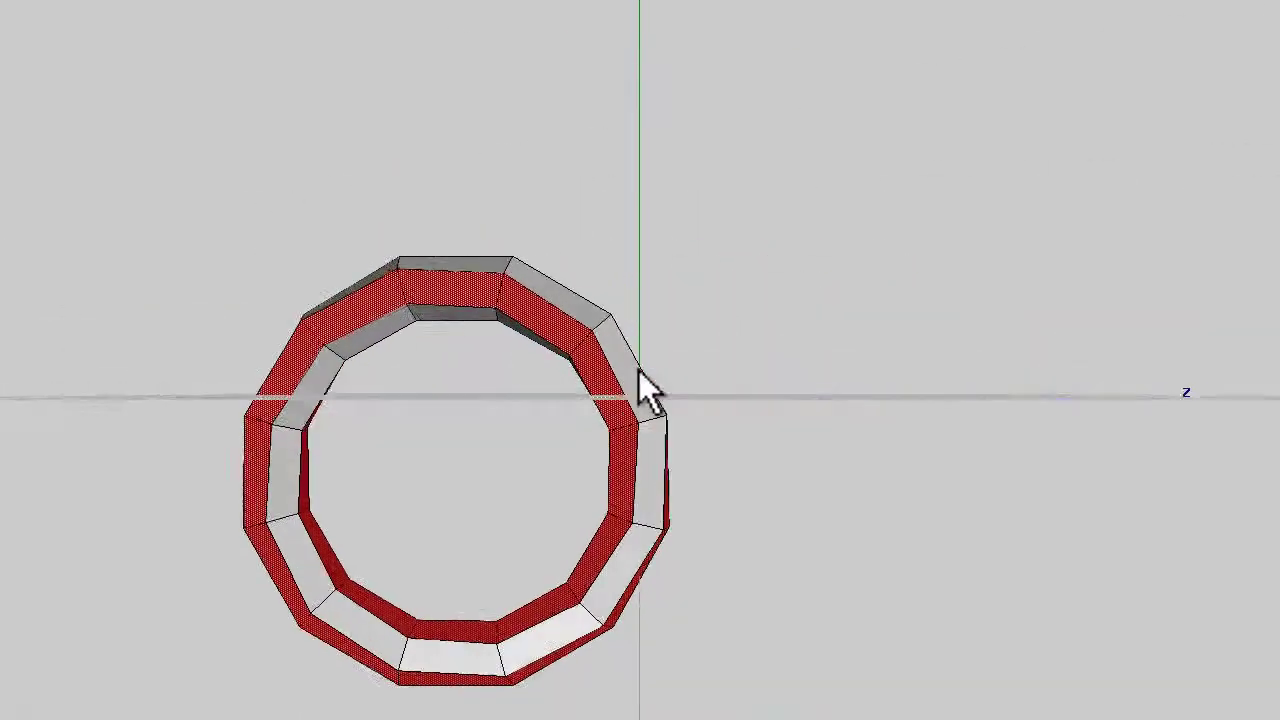
{"action": "left_click", "coordinate": [640, 372]}
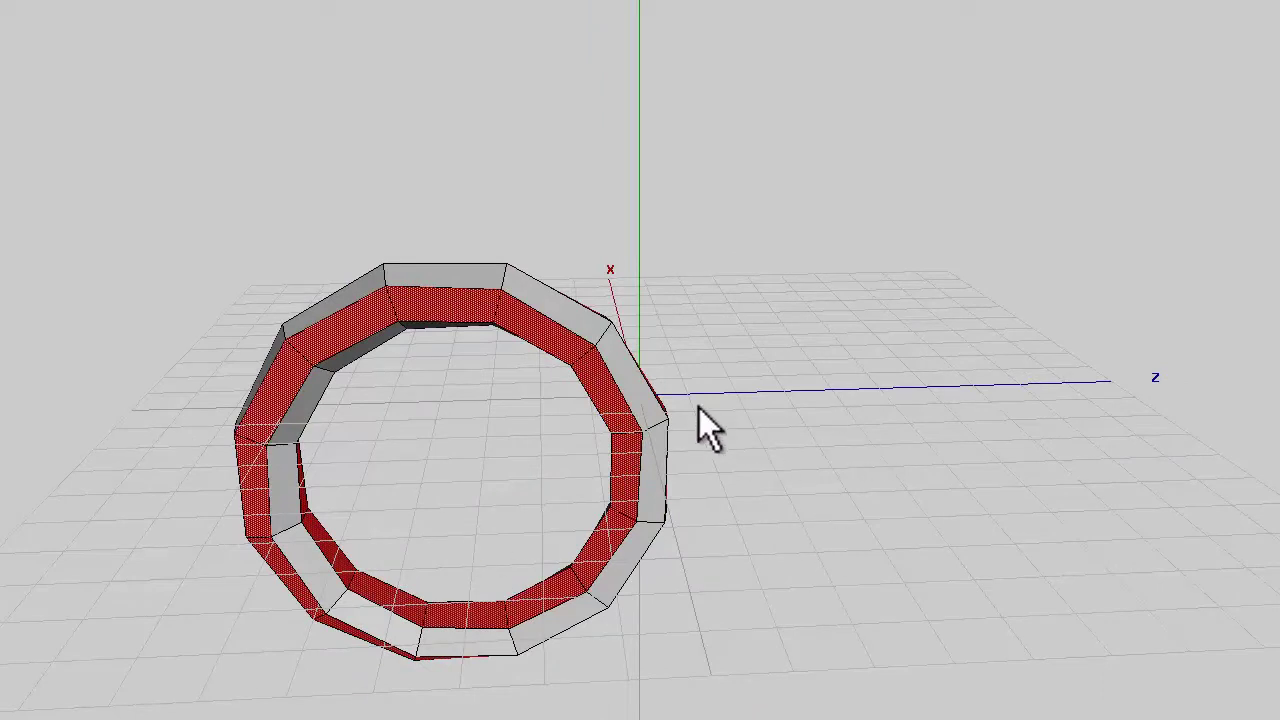
{"action": "right_click", "coordinate": [653, 176]}
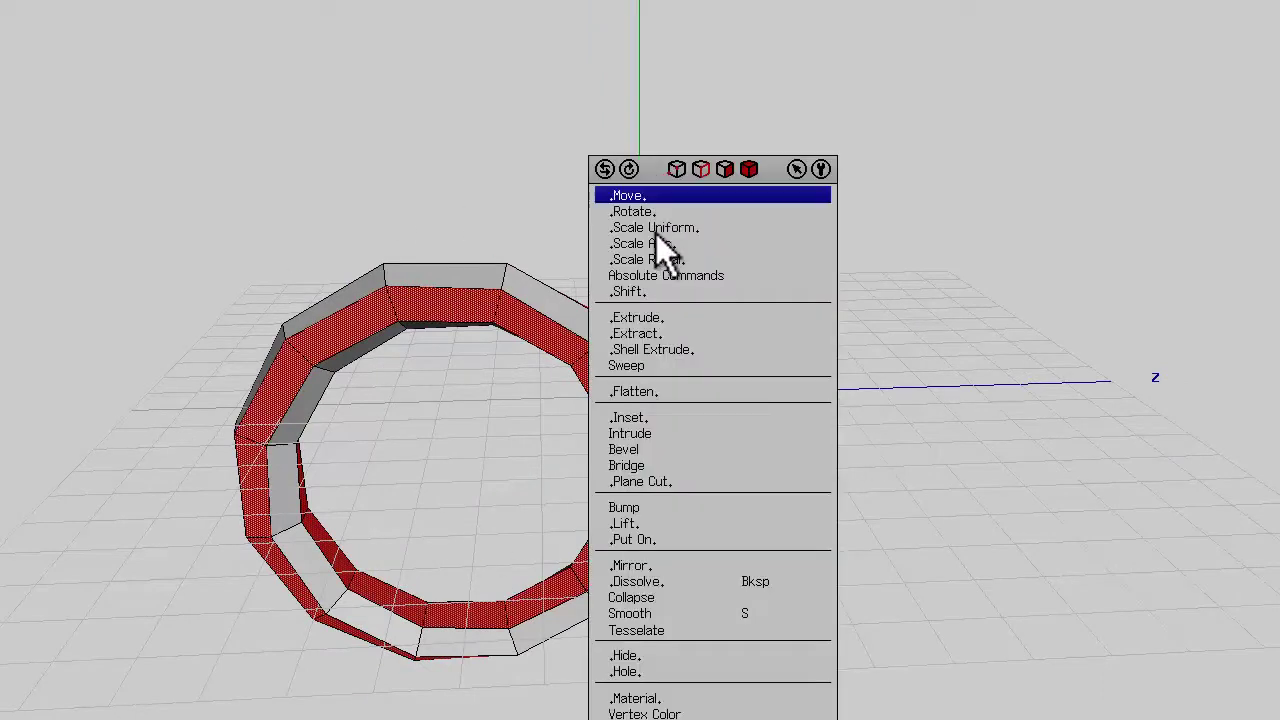
{"action": "left_click", "coordinate": [646, 358]}
{"action": "left_click", "coordinate": [638, 376]}
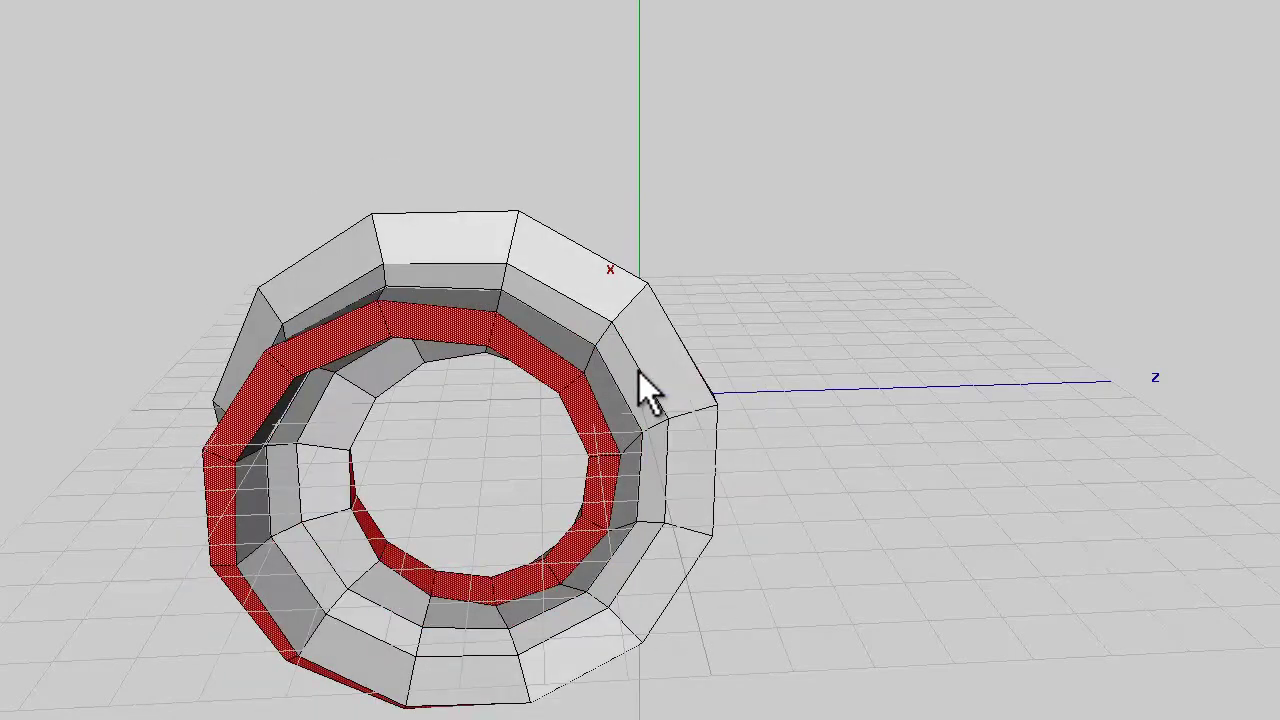
{"action": "left_click", "coordinate": [639, 372]}
Shell-extrude the selected outer strip a second time along its normals to form a thin band capping the fins
{"action": "middle_click", "coordinate": [717, 310]}
{"action": "left_click", "coordinate": [639, 372]}
{"action": "right_click", "coordinate": [737, 170]}
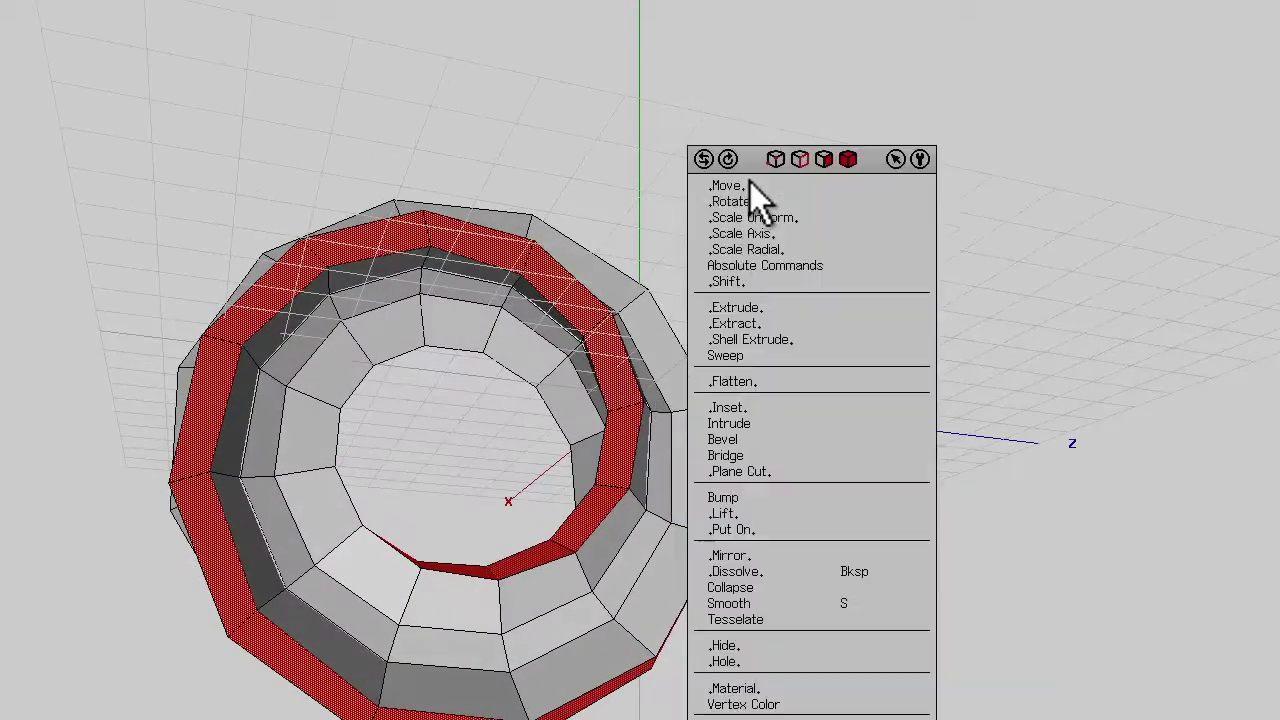
{"action": "left_click", "coordinate": [757, 349]}
{"action": "left_click", "coordinate": [750, 362]}
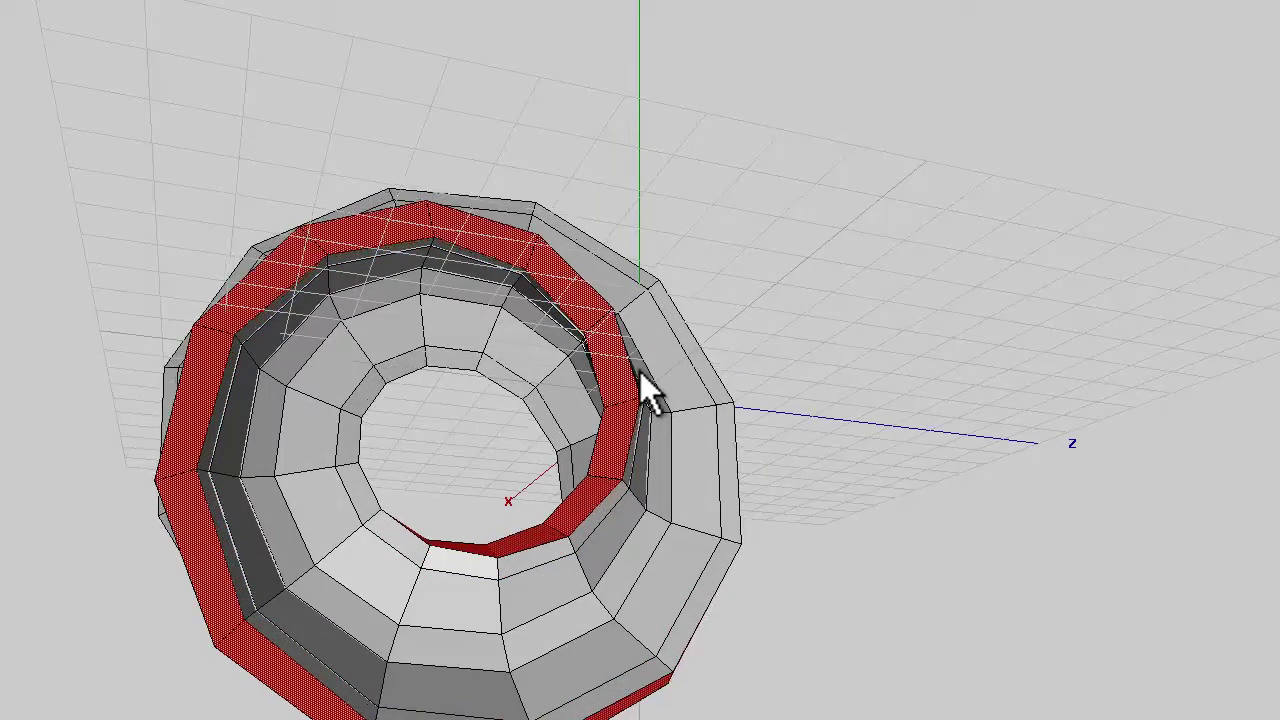
{"action": "left_click", "coordinate": [640, 371]}
{"action": "middle_click", "coordinate": [741, 367]}
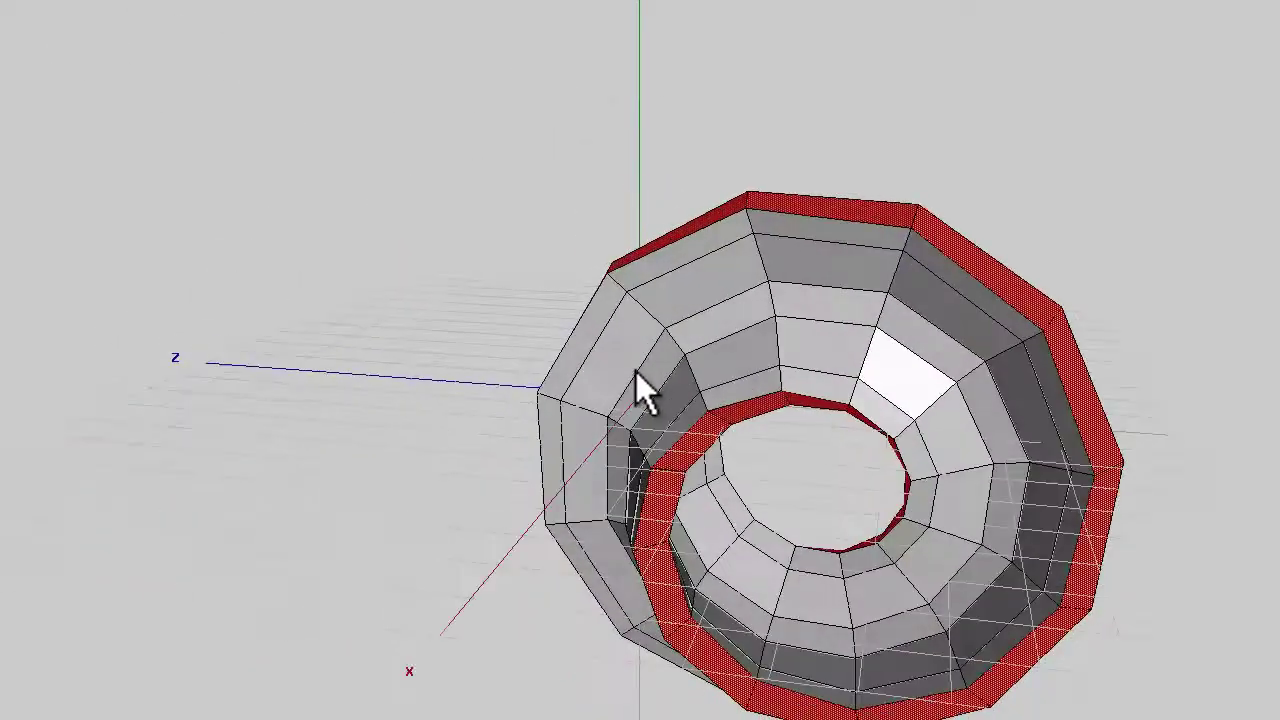
{"action": "left_click", "coordinate": [640, 371]}
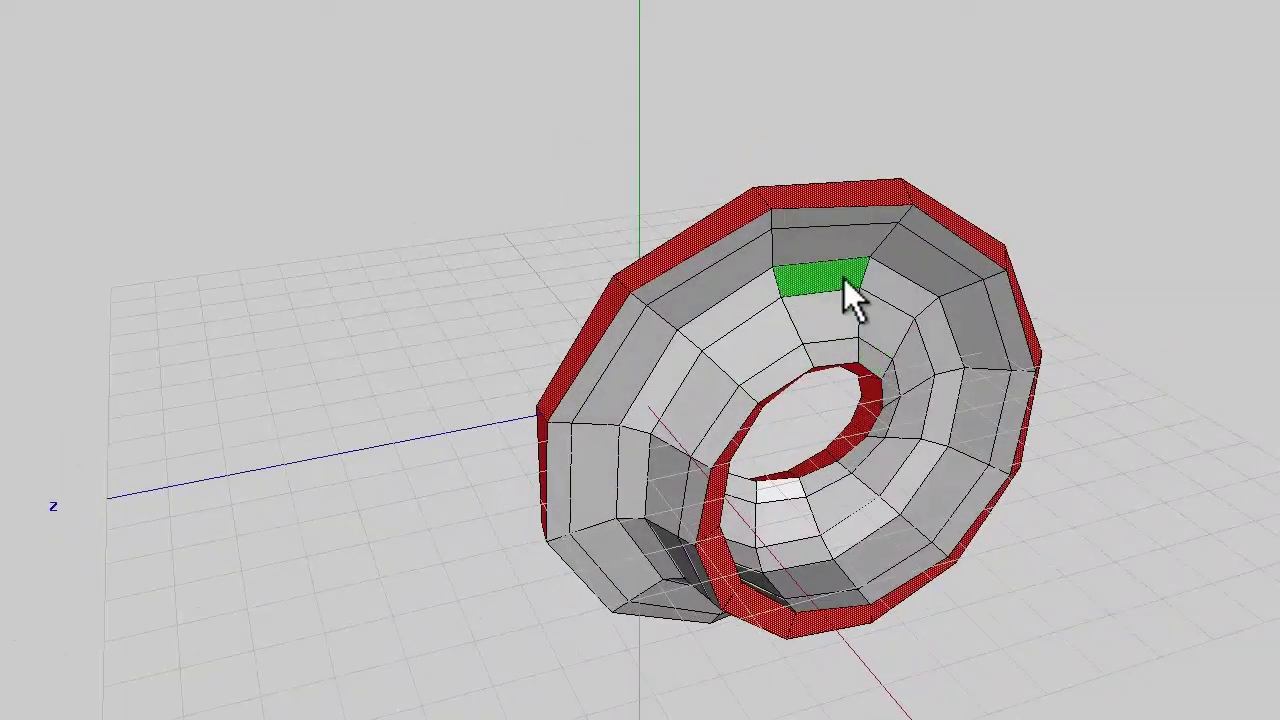
Select the remaining bevel strip between the first fins as a face loop and shell-extrude it outward along its normals
{"action": "key", "text": "space"}
{"action": "left_click", "coordinate": [636, 0]}
{"action": "left_click", "coordinate": [778, 293]}
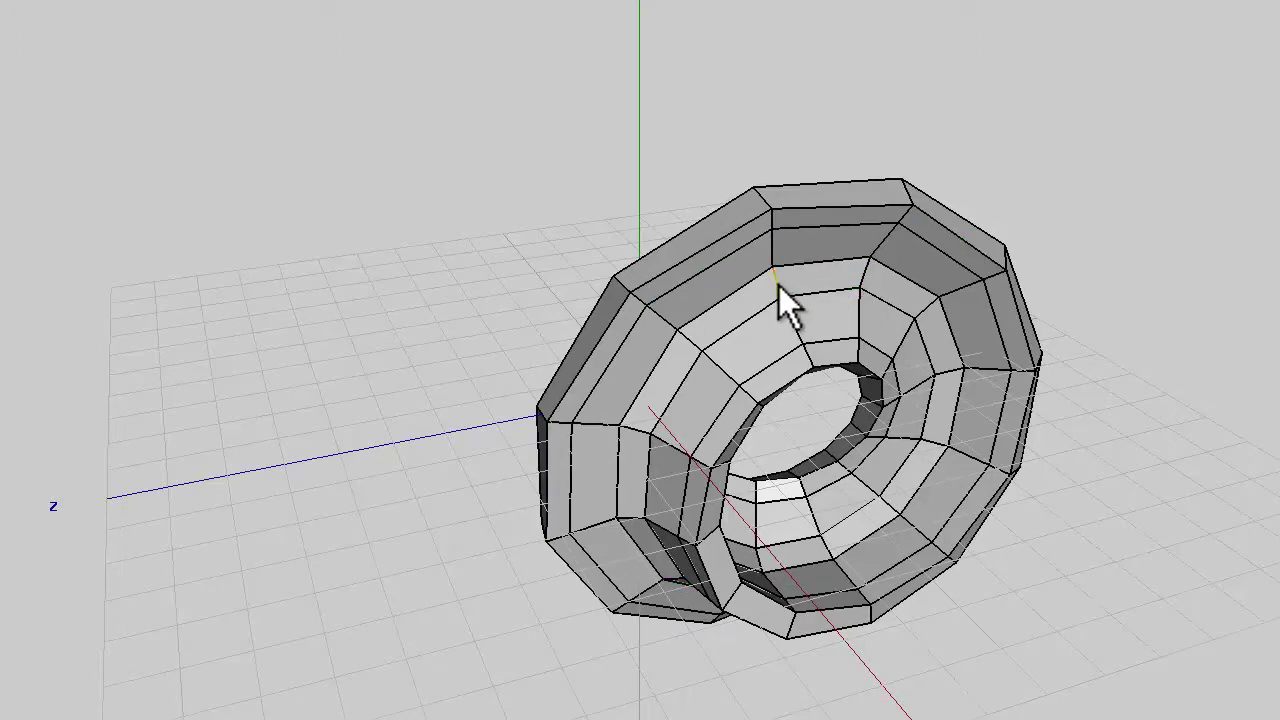
{"action": "key", "text": "g"}
{"action": "left_click", "coordinate": [640, 0]}
{"action": "right_click", "coordinate": [625, 36]}
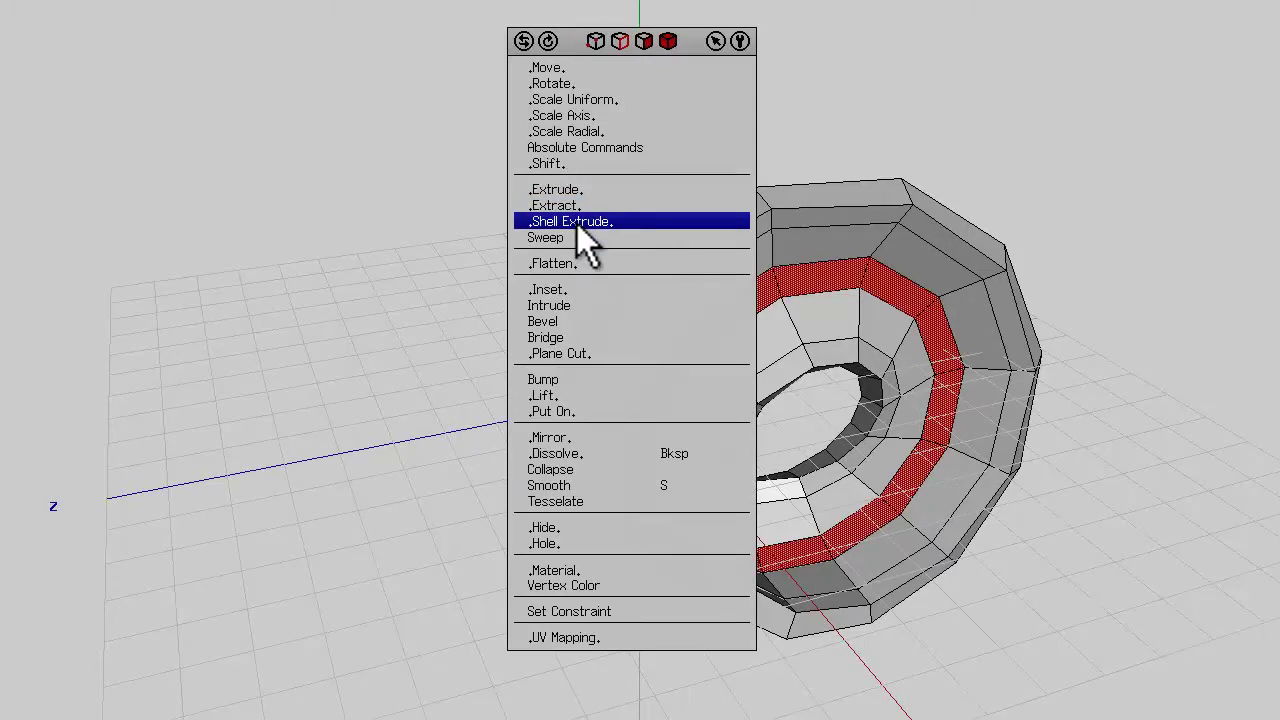
{"action": "left_click", "coordinate": [577, 224]}
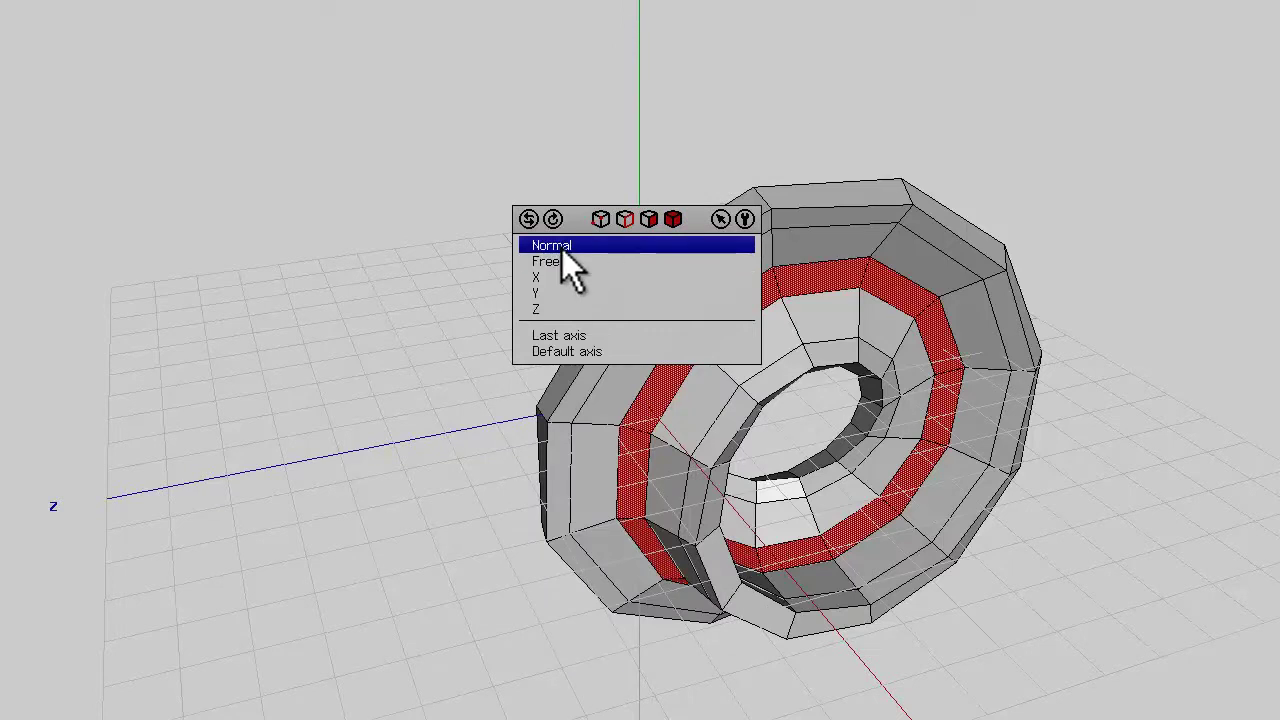
{"action": "left_click", "coordinate": [561, 249]}
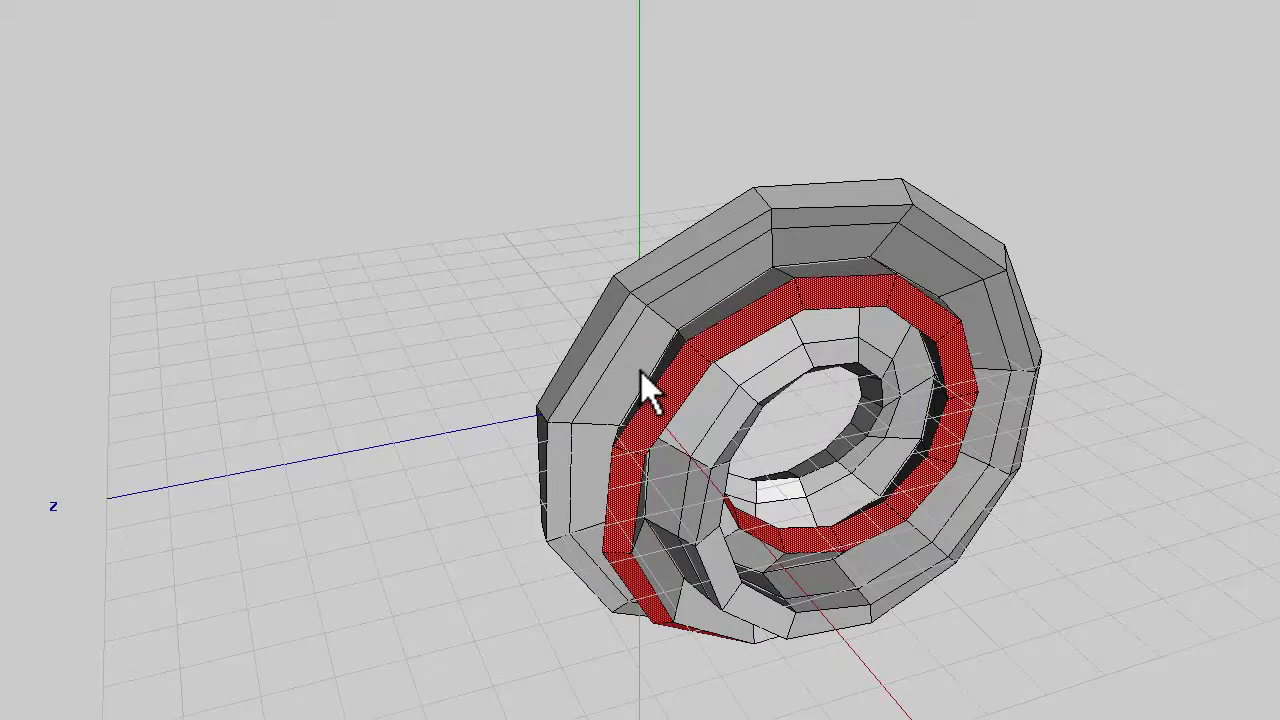
Shell-extrude the second strip again along its normals by a small amount to form another thin capping band
{"action": "right_click", "coordinate": [445, 140]}
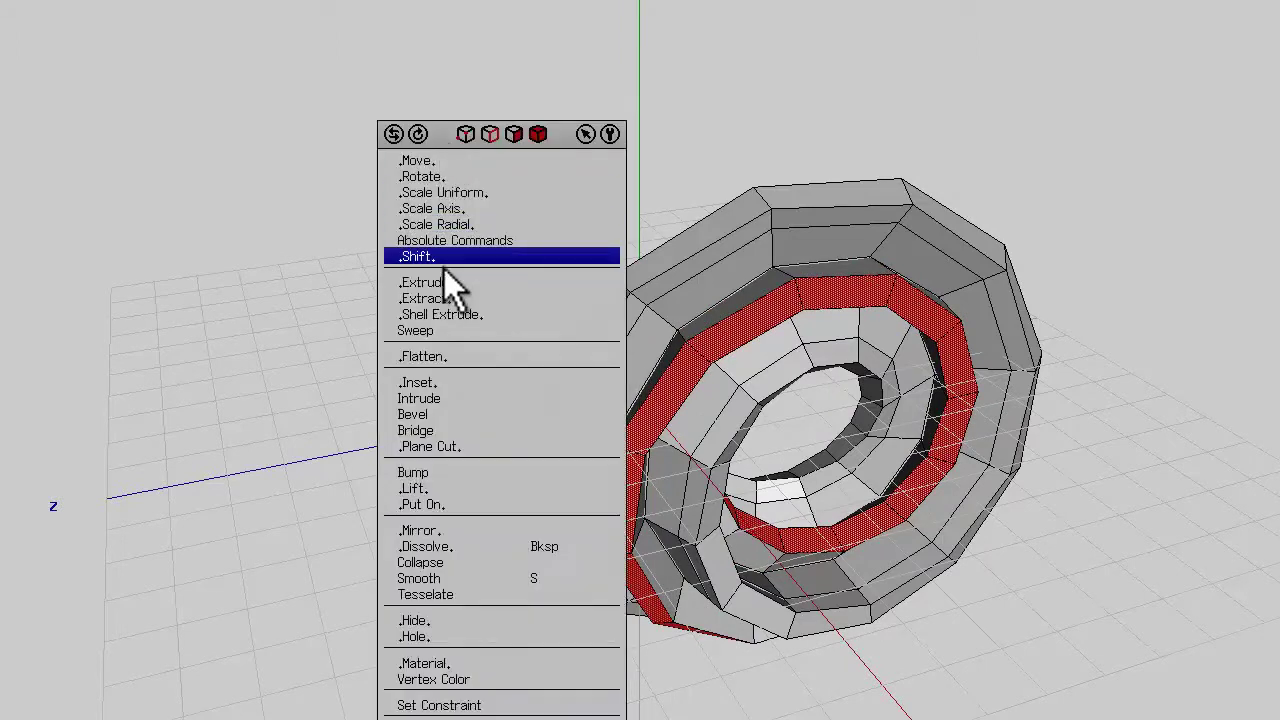
{"action": "left_click", "coordinate": [441, 315]}
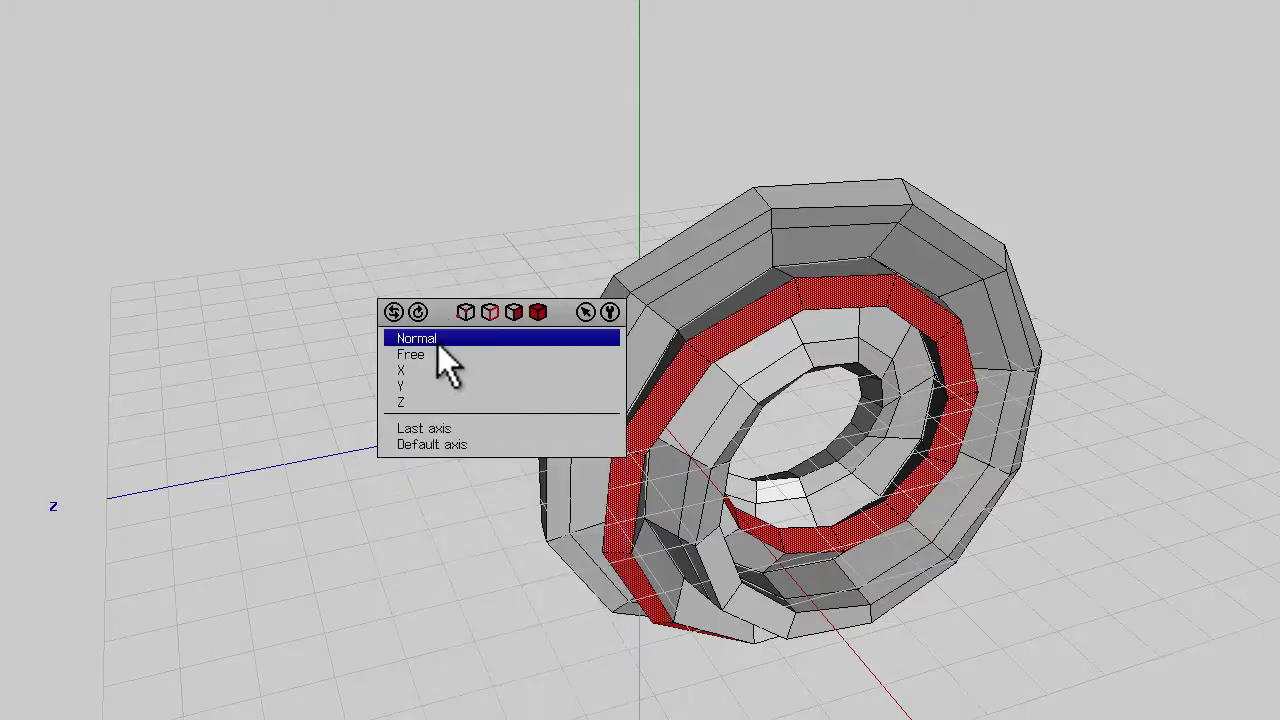
{"action": "left_click", "coordinate": [437, 343]}
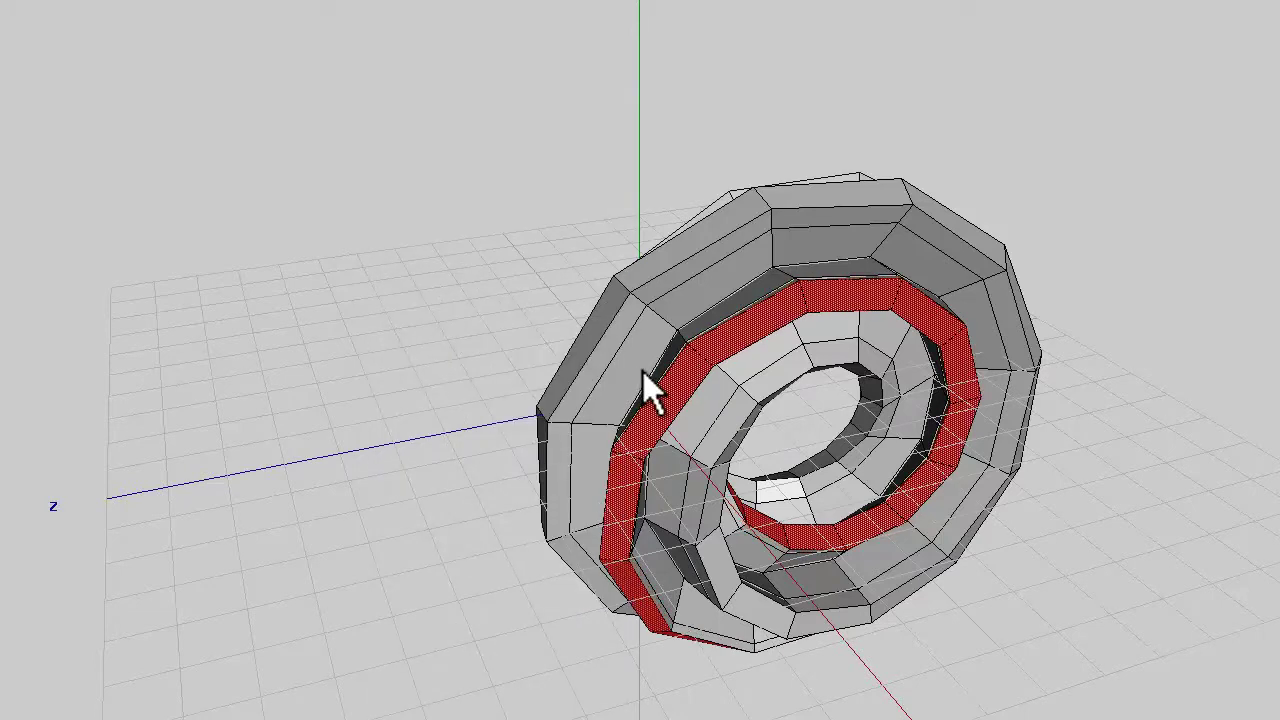
{"action": "left_click", "coordinate": [645, 371]}
{"action": "middle_click", "coordinate": [432, 339]}
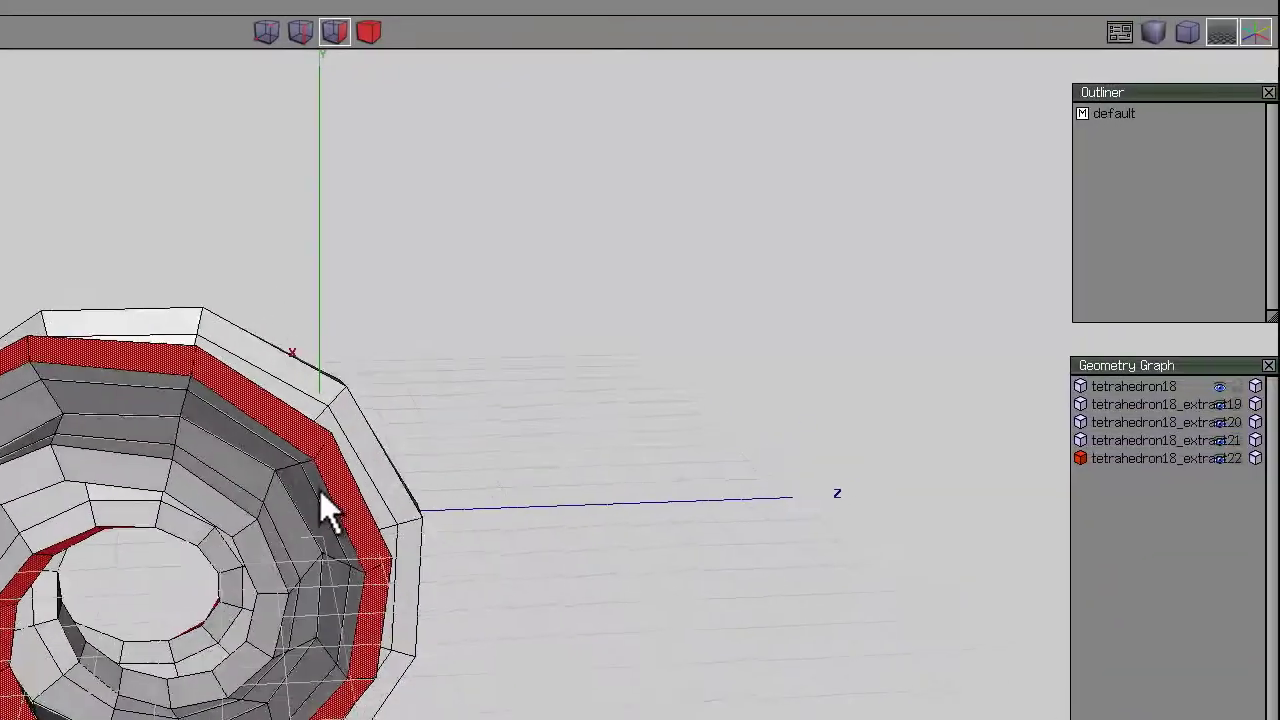
{"action": "left_click", "coordinate": [320, 490]}
Select the two thin capping bands, tetrahedron18_extract20 and tetrahedron18_extract22, as bodies and hide both
{"action": "key", "text": "space"}
{"action": "left_click", "coordinate": [368, 33]}
{"action": "left_click", "coordinate": [260, 404]}
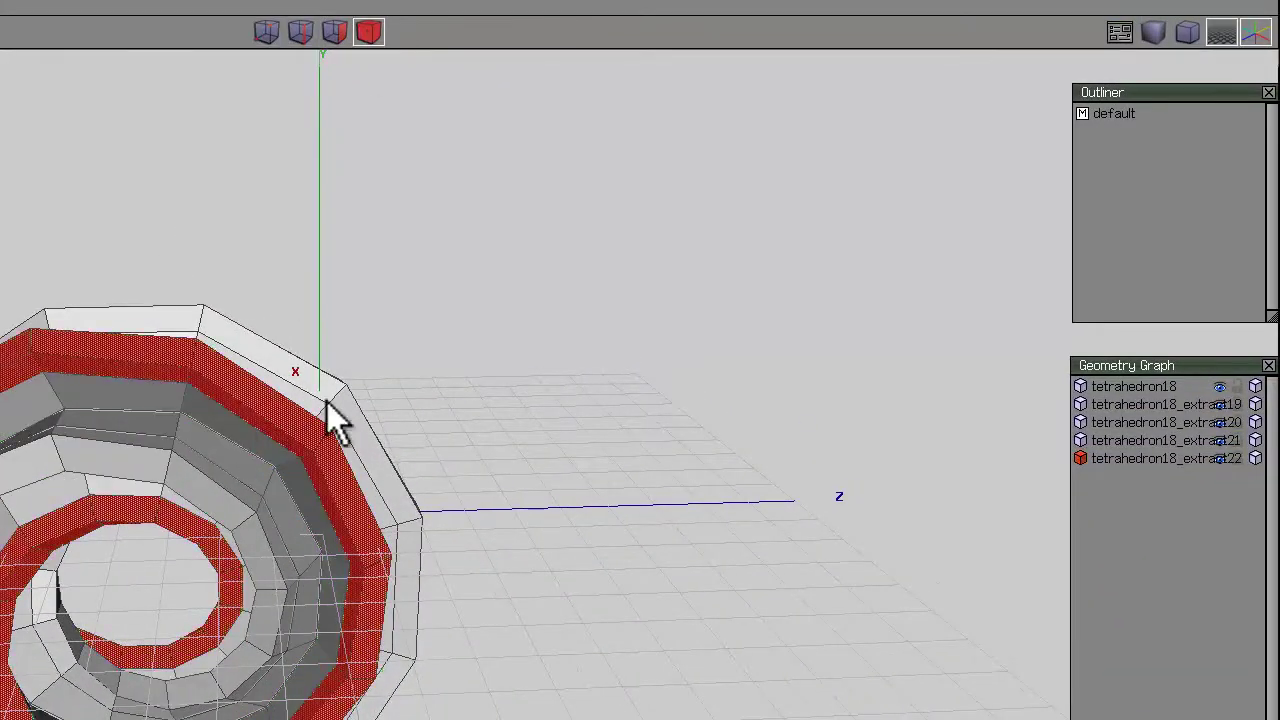
{"action": "middle_click", "coordinate": [431, 347]}
{"action": "left_click", "coordinate": [320, 490]}
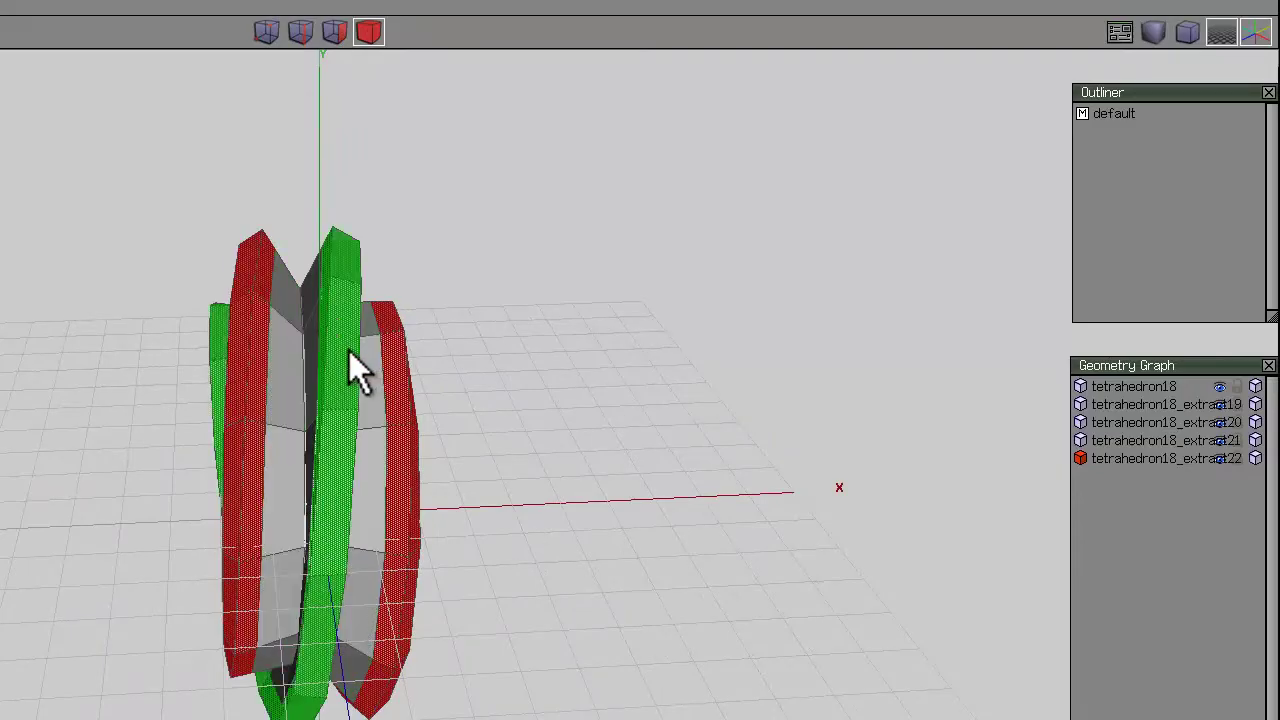
{"action": "left_click", "coordinate": [349, 350]}
{"action": "middle_click", "coordinate": [349, 350]}
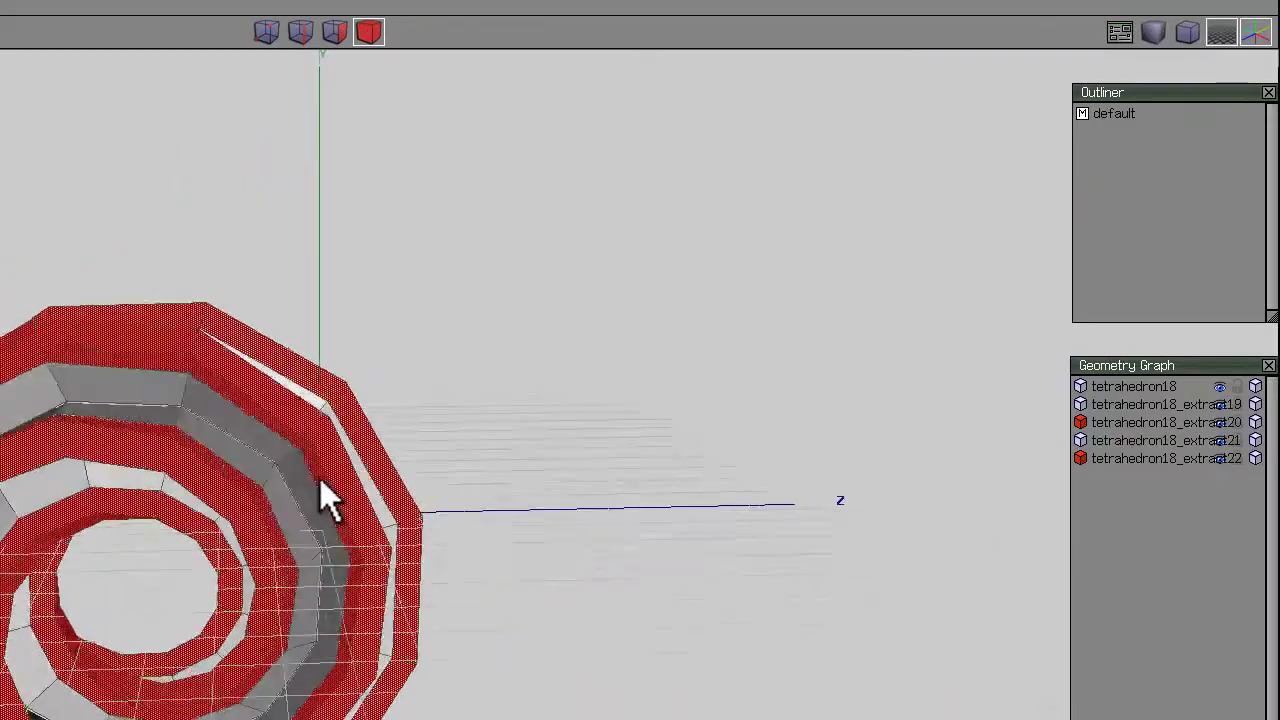
{"action": "left_click", "coordinate": [320, 481]}
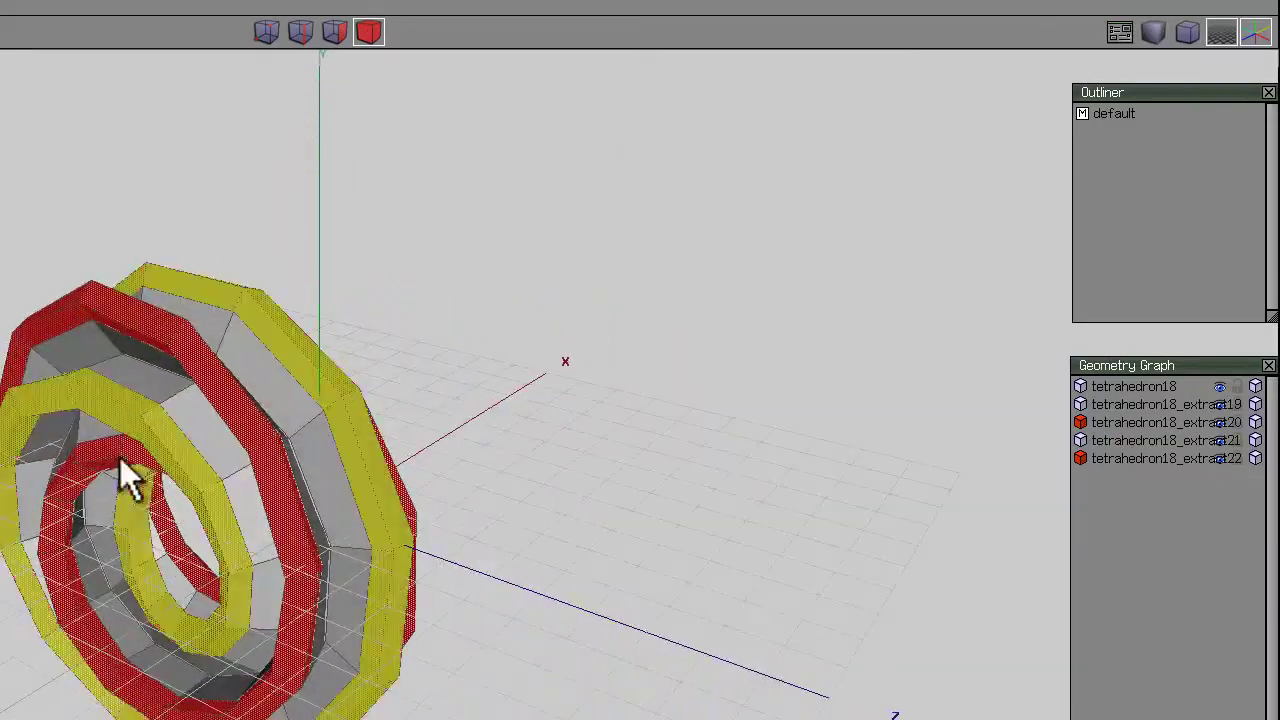
{"action": "middle_click", "coordinate": [560, 328]}
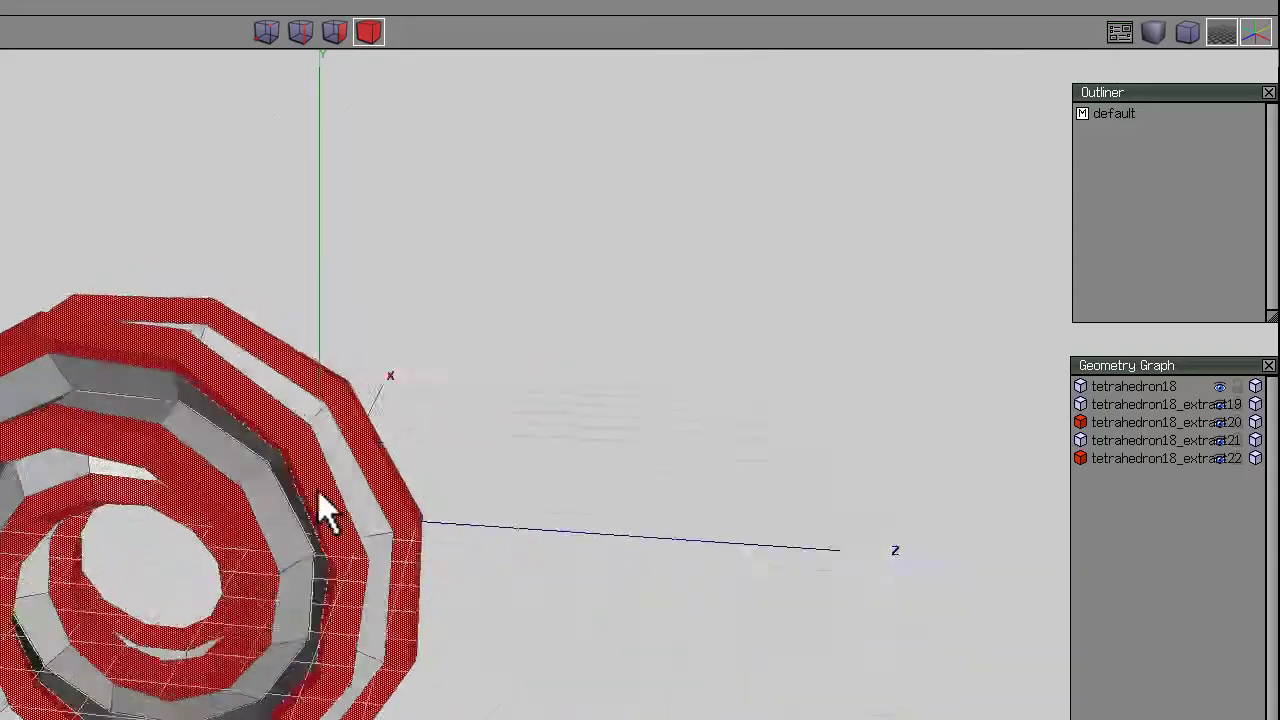
{"action": "middle_click_drag", "start_coordinate": [342, 487], "coordinate": [321, 490]}
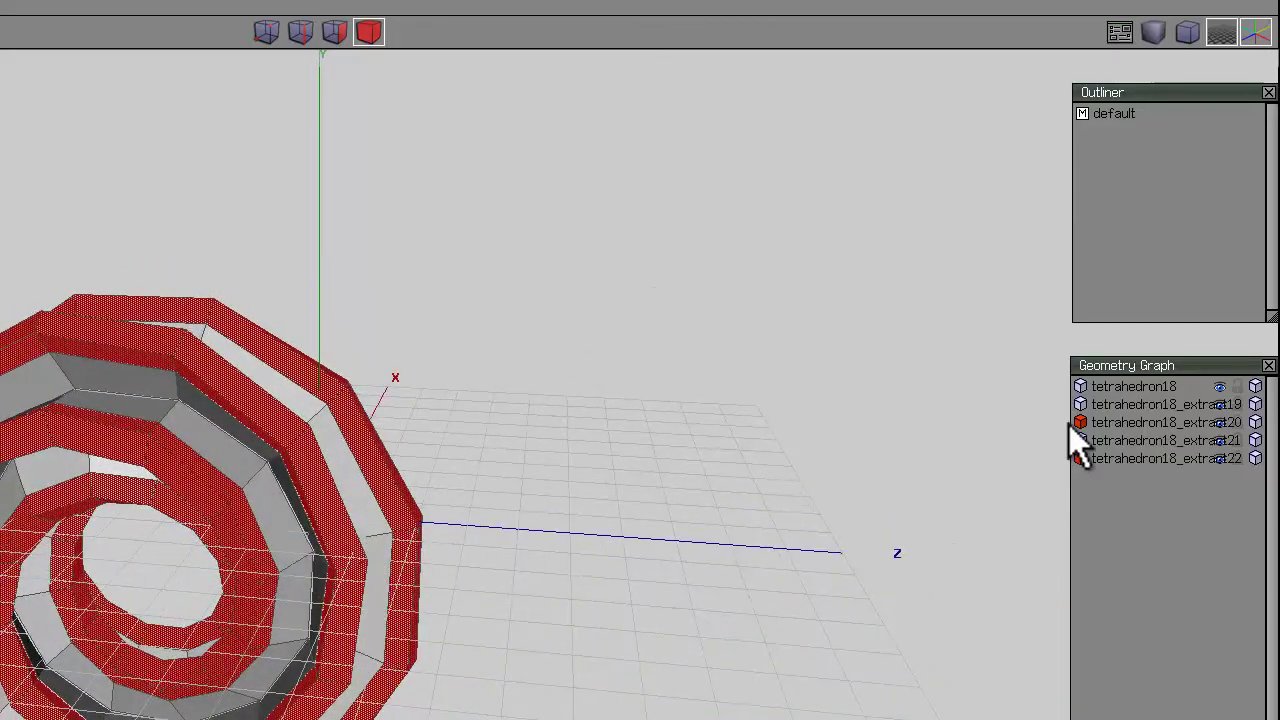
{"action": "left_click", "coordinate": [1221, 423]}
{"action": "left_click", "coordinate": [1222, 460]}
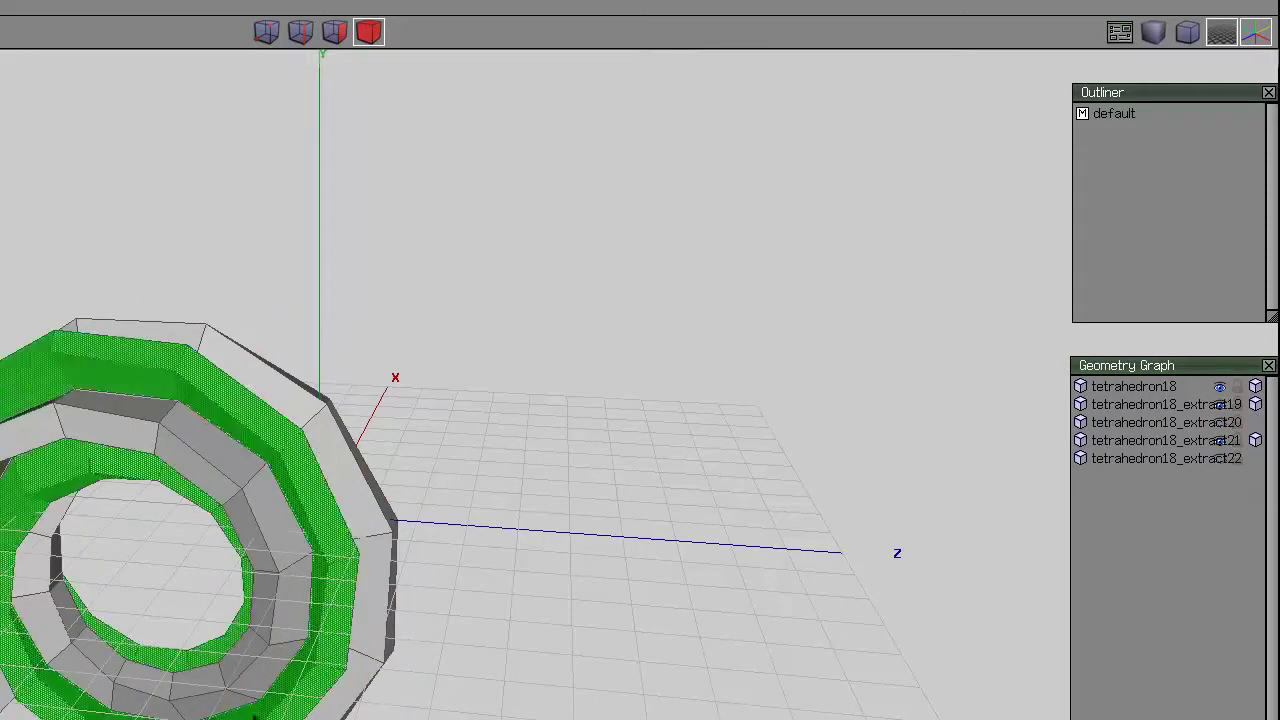
Select the visible ring core and fin bodies and weld them into a single object
{"action": "left_click_drag", "start_coordinate": [0, 225], "coordinate": [521, 719]}
{"action": "right_click", "coordinate": [498, 316]}
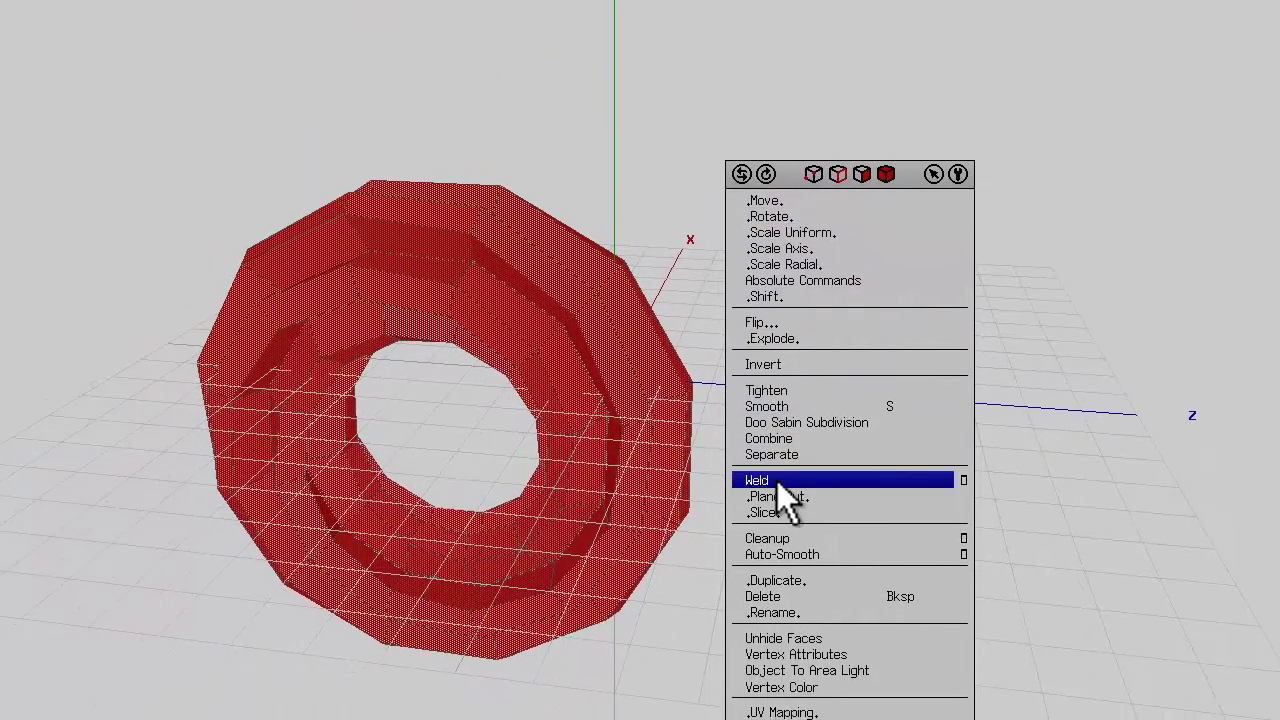
{"action": "left_click", "coordinate": [514, 605]}
{"action": "middle_click_drag", "start_coordinate": [506, 546], "coordinate": [351, 478]}
{"action": "middle_click_drag", "start_coordinate": [614, 353], "coordinate": [614, 352]}
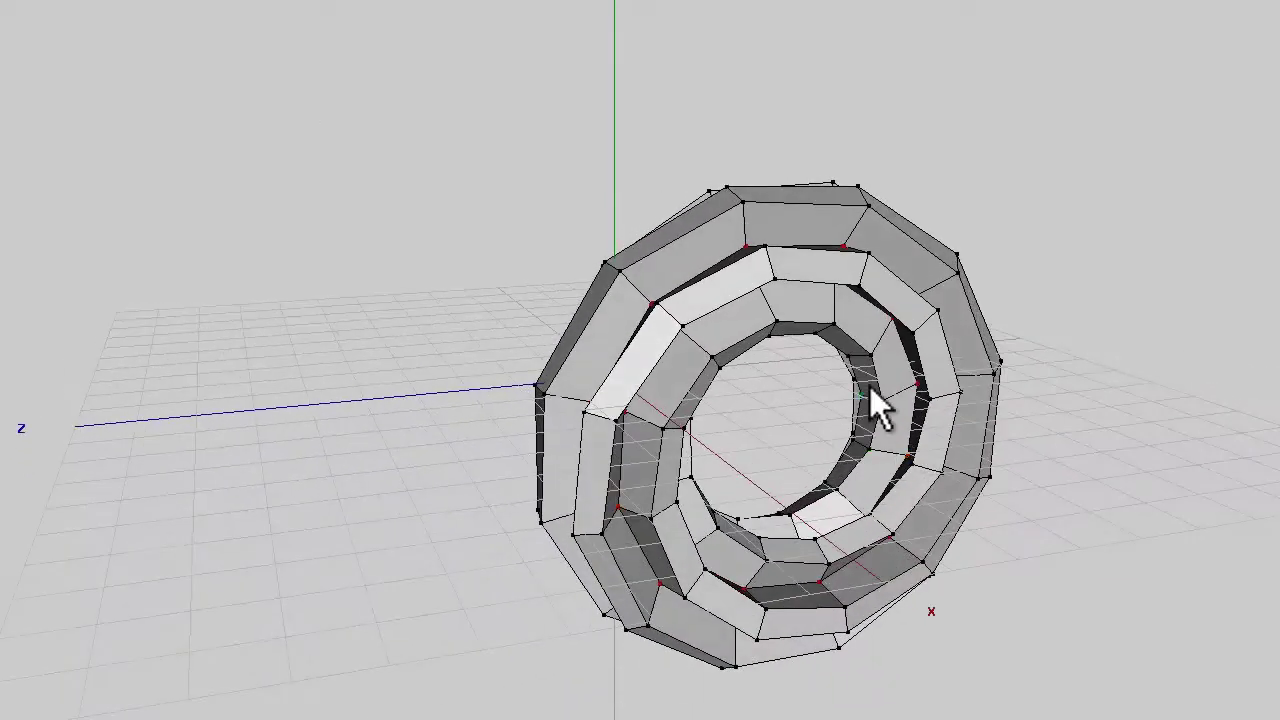
Select all cross-section edge loops around the welded ring and loop cut it into separate segments
{"action": "left_click", "coordinate": [600, 0]}
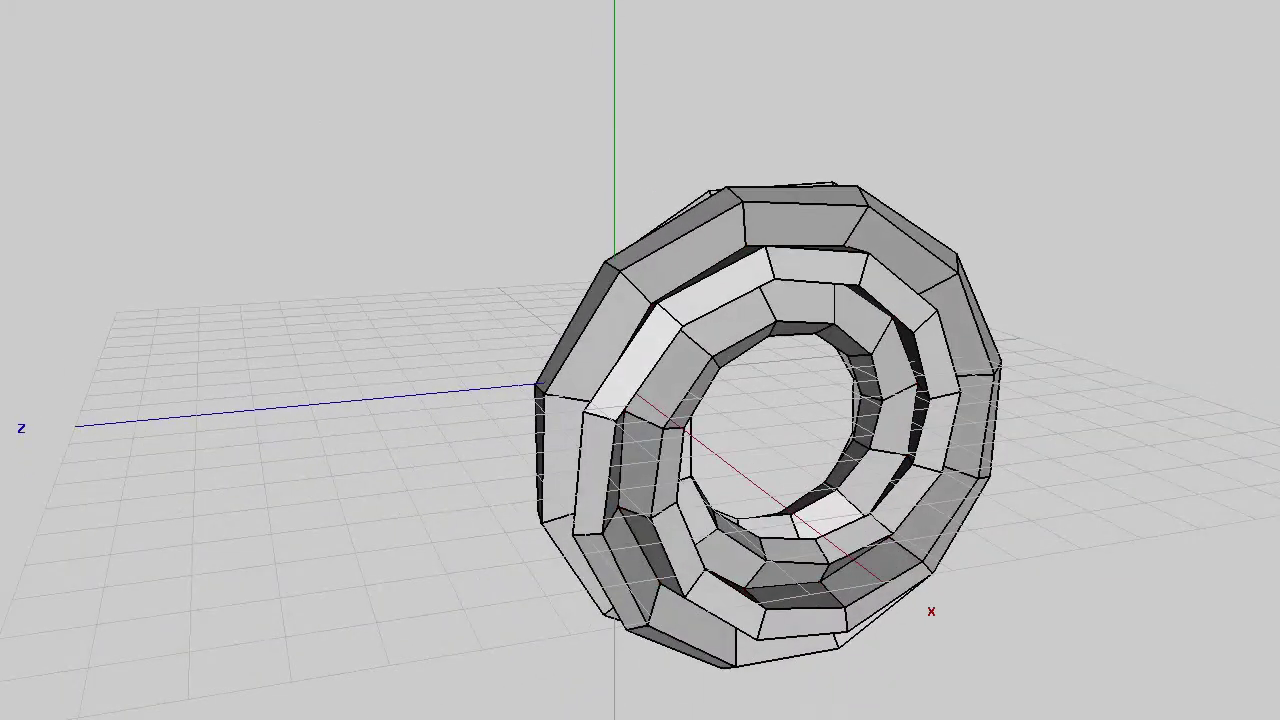
{"action": "left_click", "coordinate": [616, 270]}
{"action": "key", "text": "g"}
{"action": "key", "text": "l"}
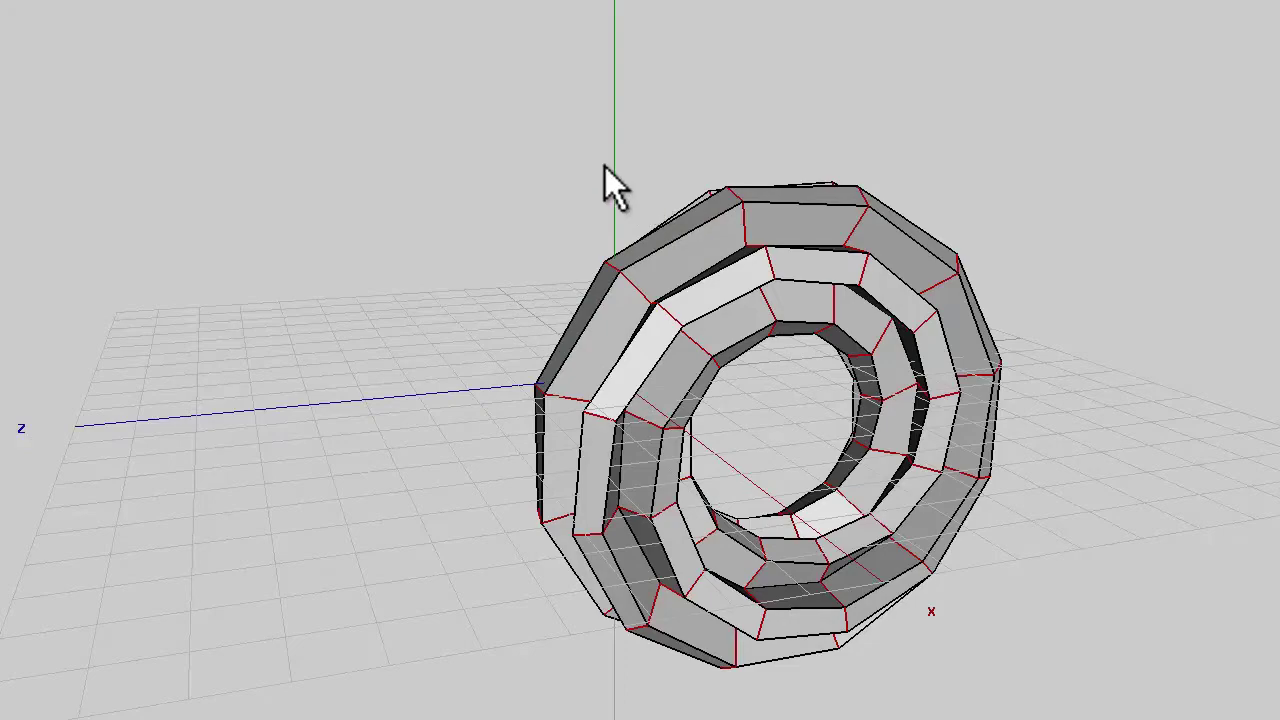
{"action": "middle_click_drag", "start_coordinate": [605, 170], "coordinate": [606, 326]}
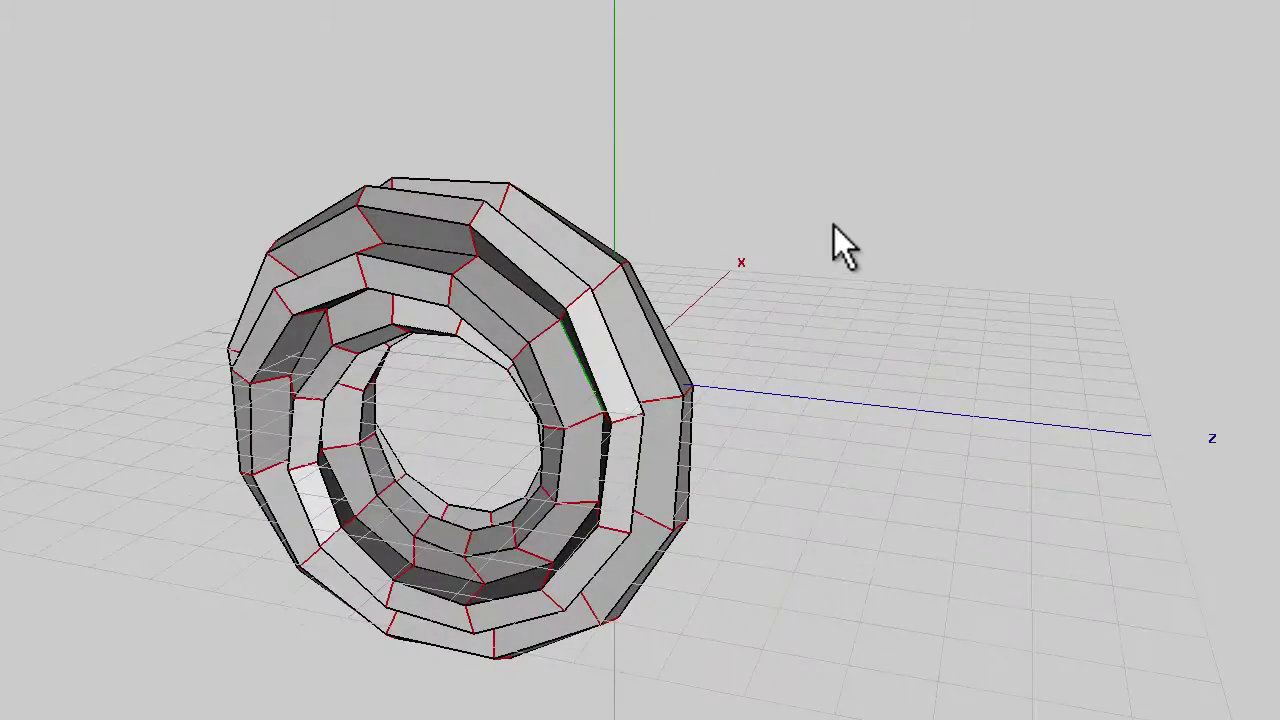
{"action": "right_click", "coordinate": [794, 138]}
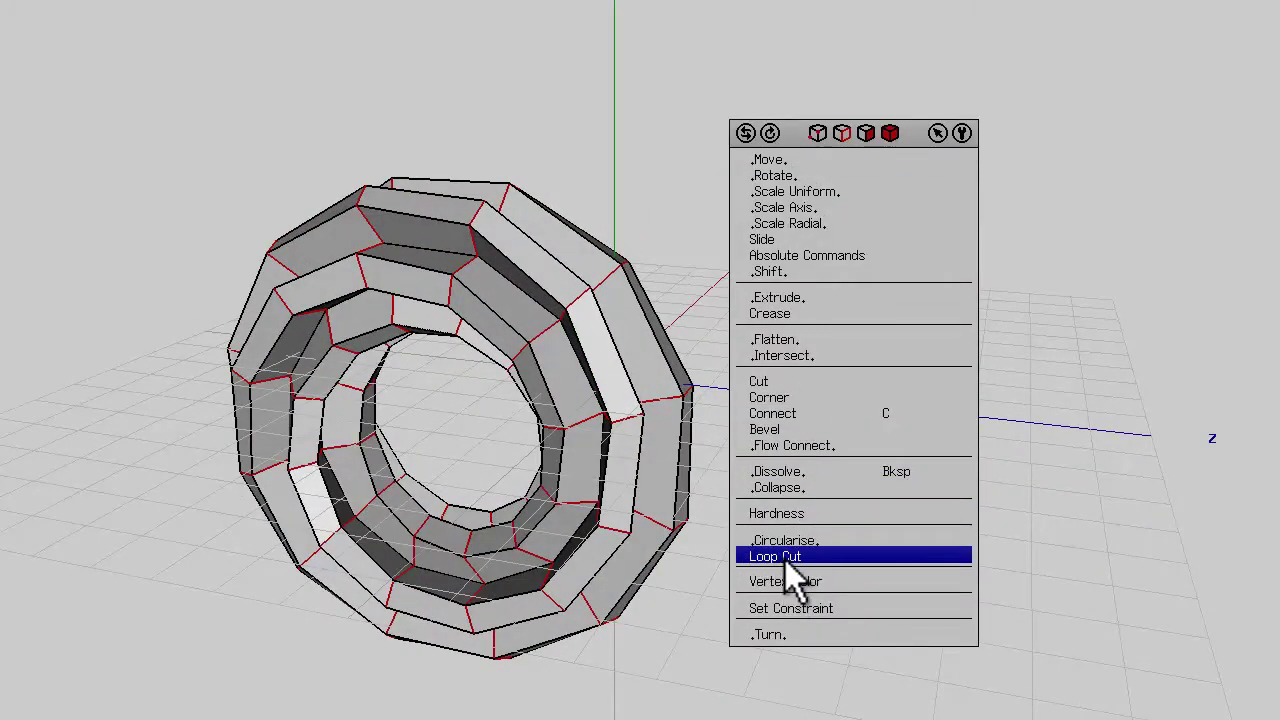
{"action": "left_click", "coordinate": [785, 558]}
Deselect every other ring segment so that only alternating segments stay selected
{"action": "middle_click_drag", "start_coordinate": [802, 272], "coordinate": [614, 340]}
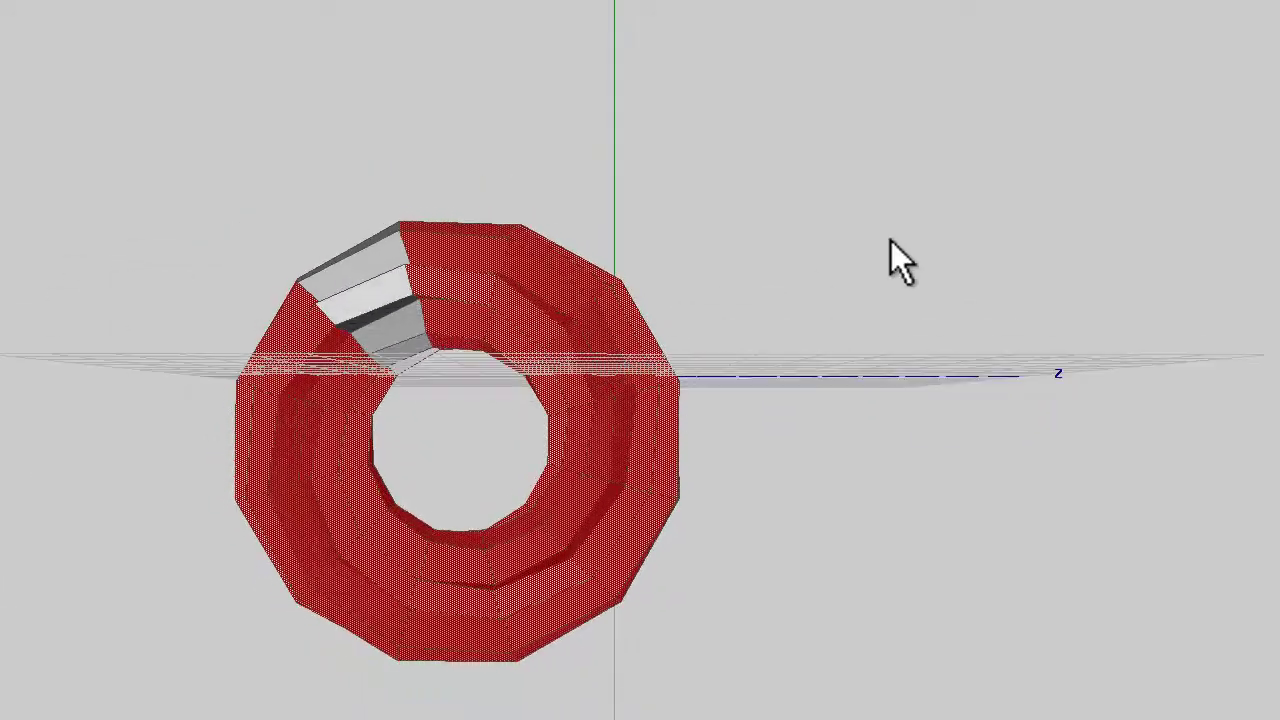
{"action": "left_click", "coordinate": [541, 282]}
{"action": "left_click", "coordinate": [626, 446]}
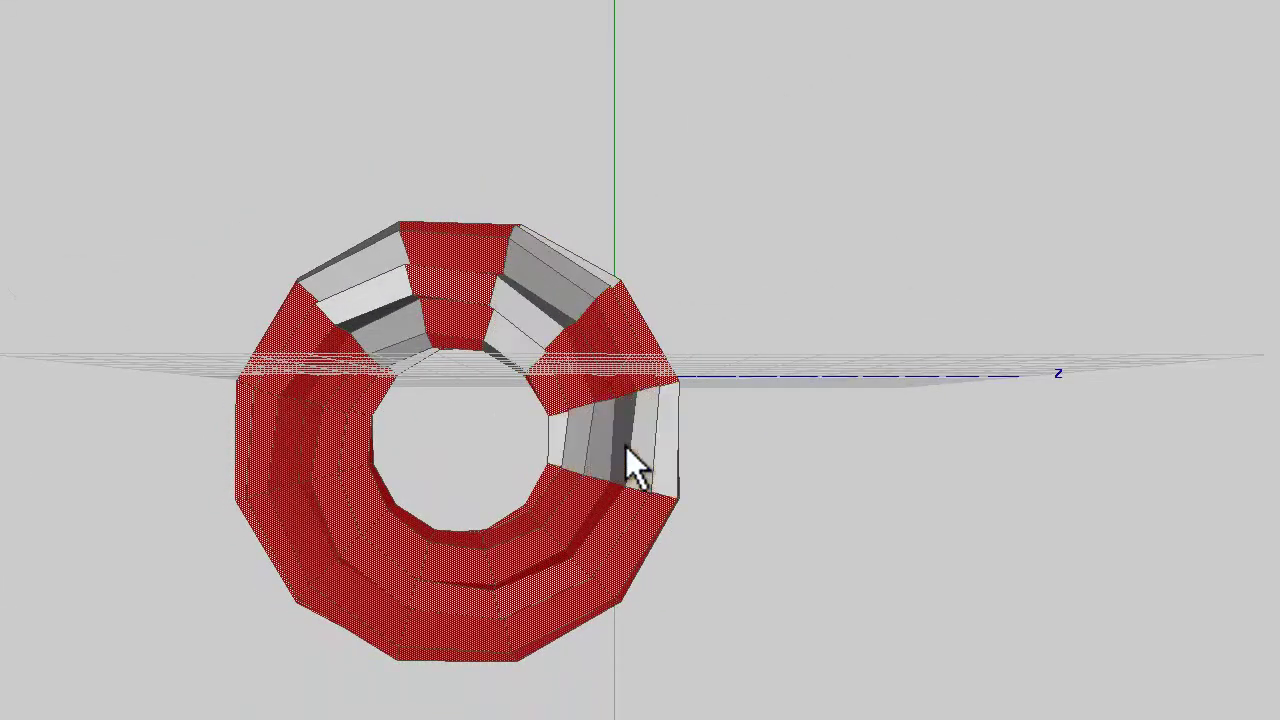
{"action": "left_click", "coordinate": [545, 578]}
{"action": "left_click", "coordinate": [378, 597]}
{"action": "left_click", "coordinate": [272, 450]}
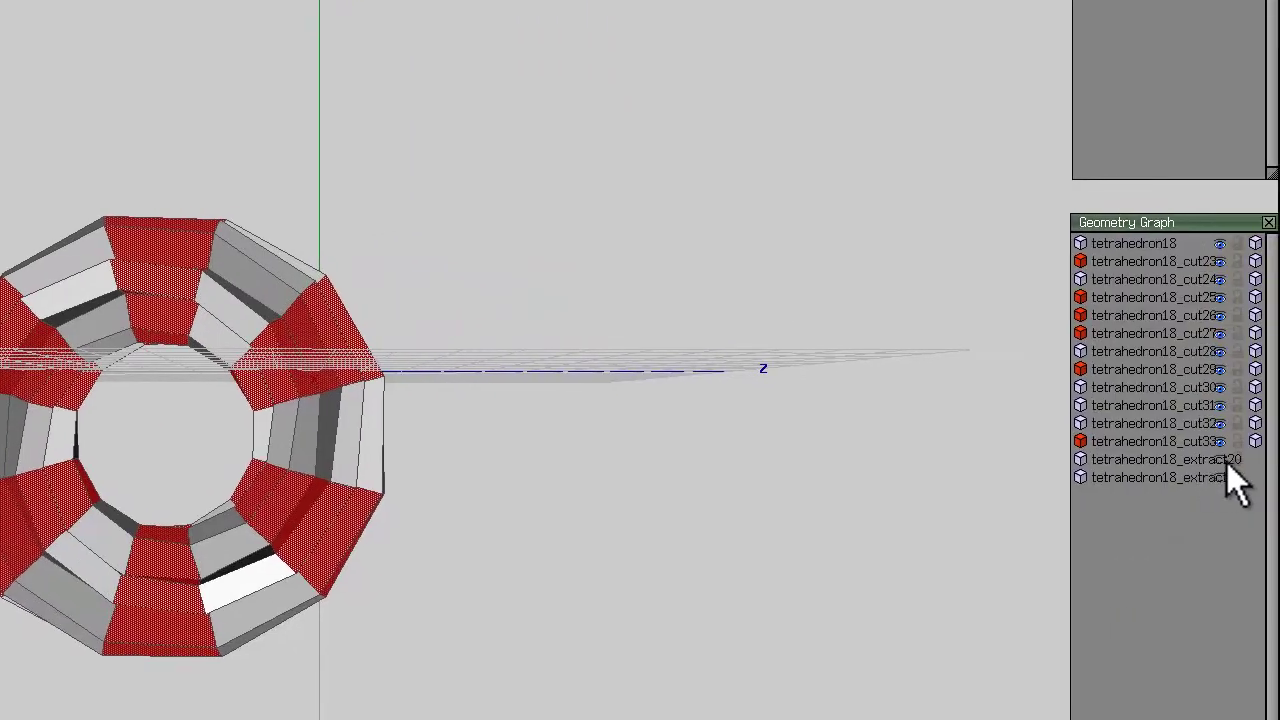
Show the hidden band tetrahedron18_extract20 and weld it to the selected alternating segments
{"action": "left_click", "coordinate": [1225, 462]}
{"action": "middle_click_drag", "start_coordinate": [918, 392], "coordinate": [318, 346]}
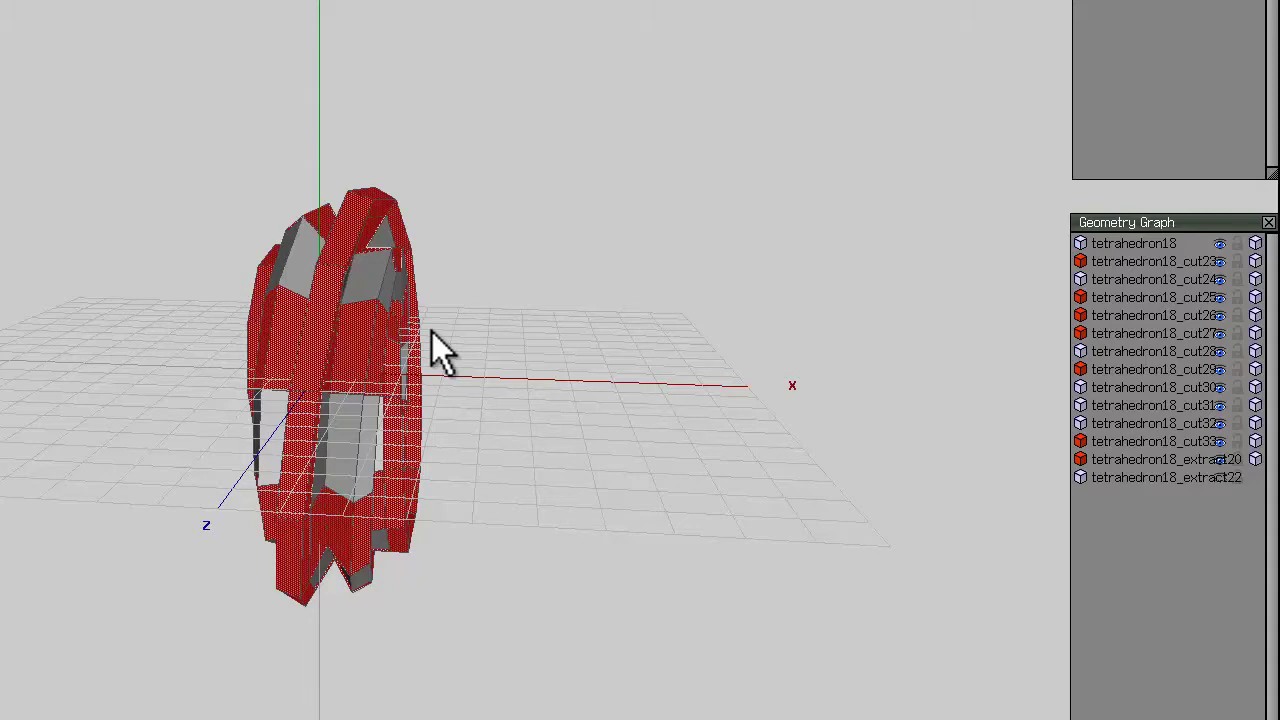
{"action": "middle_click_drag", "start_coordinate": [573, 276], "coordinate": [331, 345]}
{"action": "middle_click_drag", "start_coordinate": [320, 346], "coordinate": [319, 348]}
{"action": "right_click", "coordinate": [442, 64]}
{"action": "left_click", "coordinate": [430, 360]}
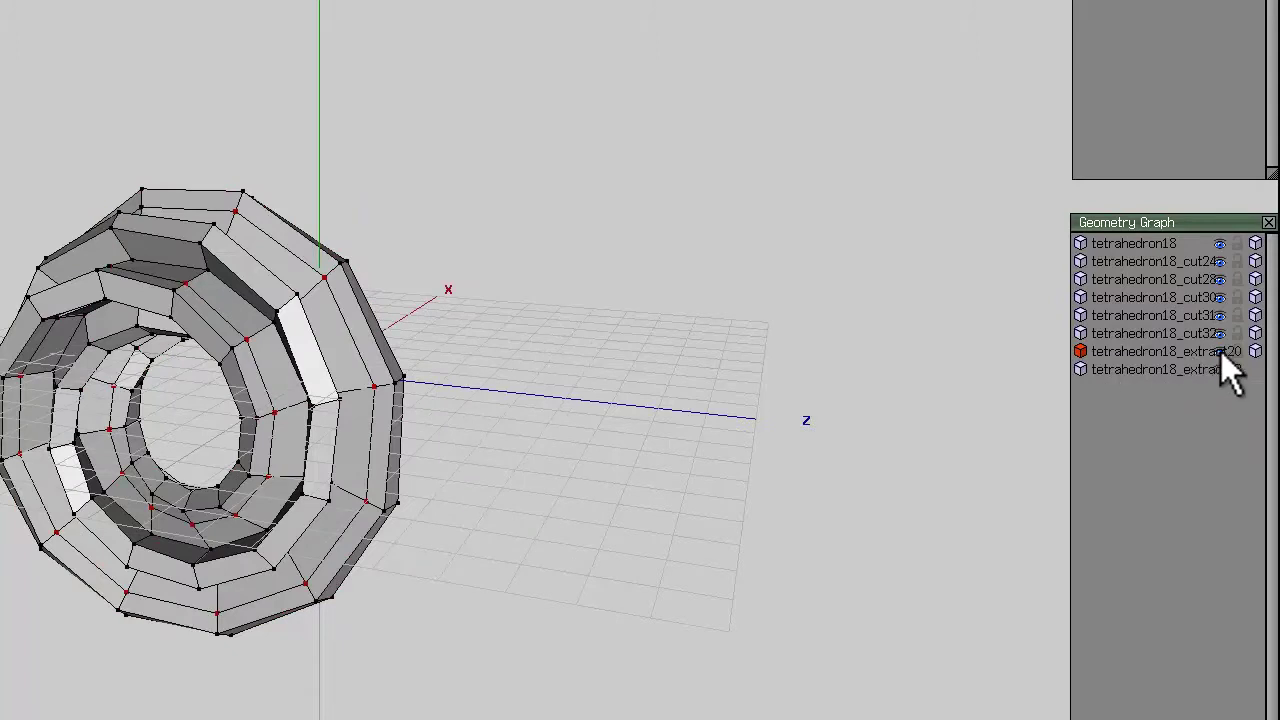
Hide the welded tetrahedron18_extract20 object and show the other capping band, tetrahedron18_extract22
{"action": "left_click", "coordinate": [1219, 351]}
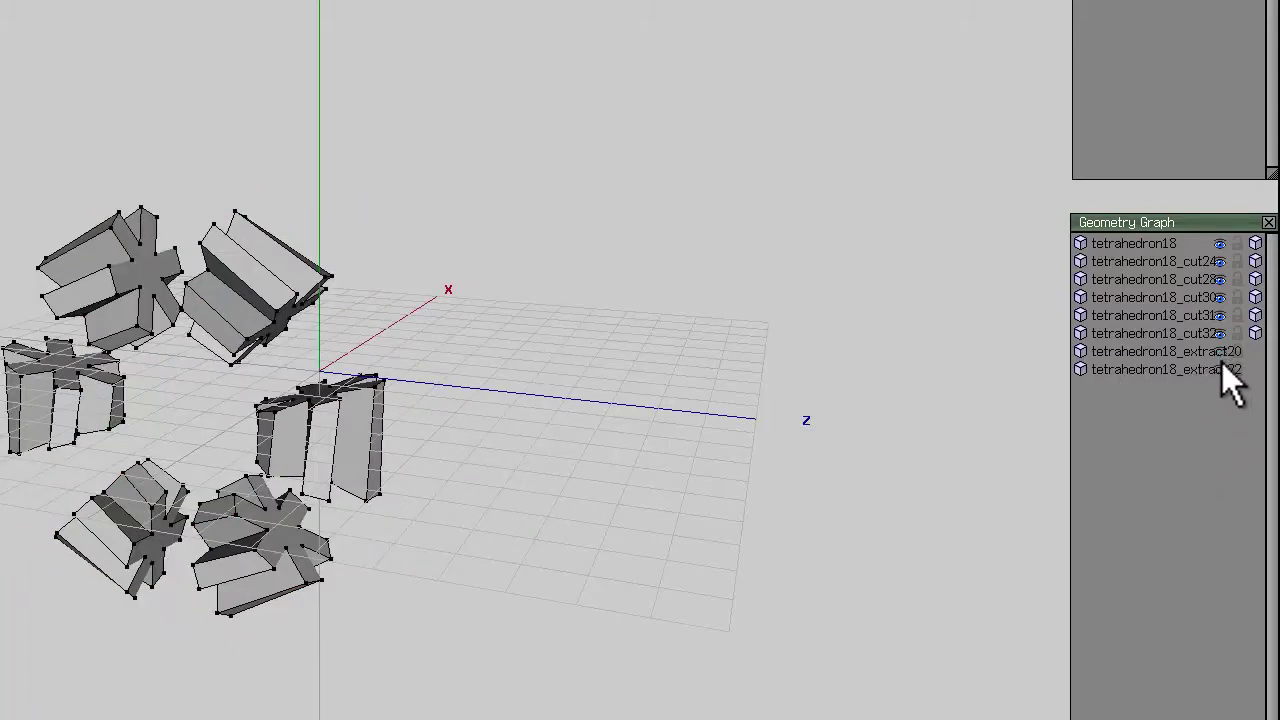
{"action": "left_click", "coordinate": [1222, 364]}
{"action": "left_click", "coordinate": [1222, 352]}
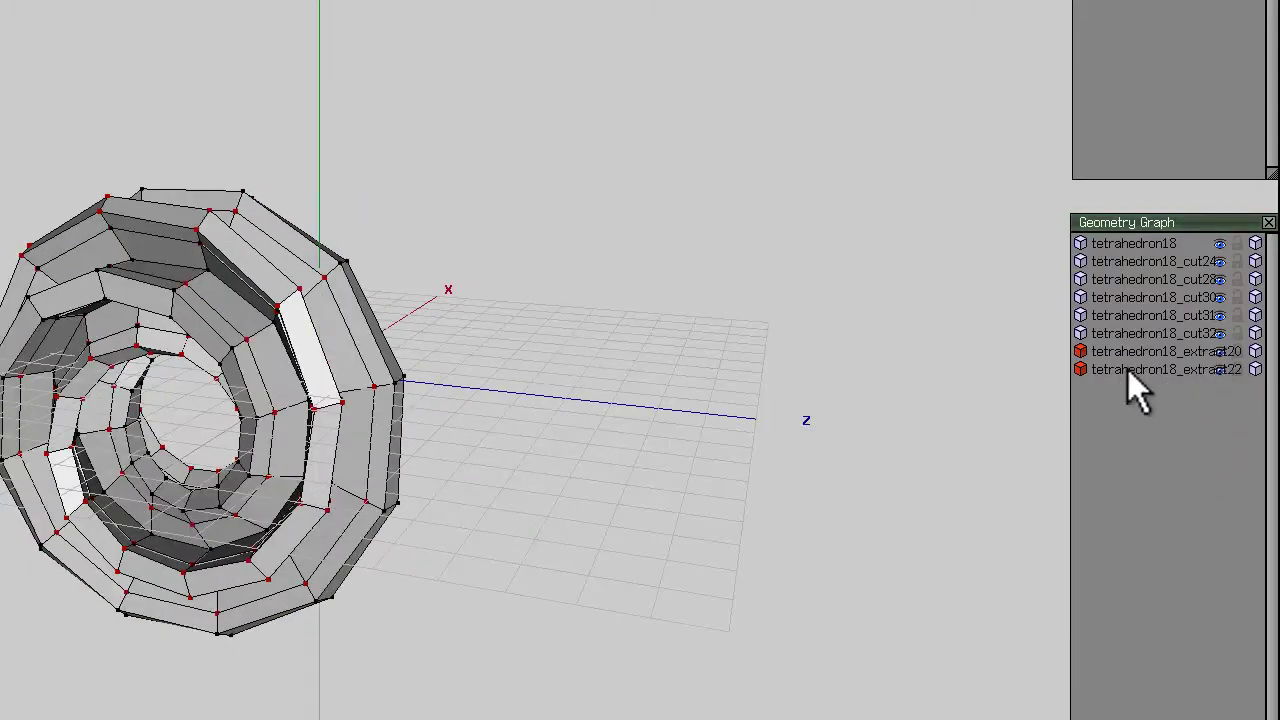
{"action": "left_click", "coordinate": [1219, 353]}
{"action": "middle_click_drag", "start_coordinate": [740, 327], "coordinate": [319, 347]}
Select all visible bodies and weld the remaining alternating segments to the tetrahedron18_extract22 band
{"action": "key", "text": "b"}
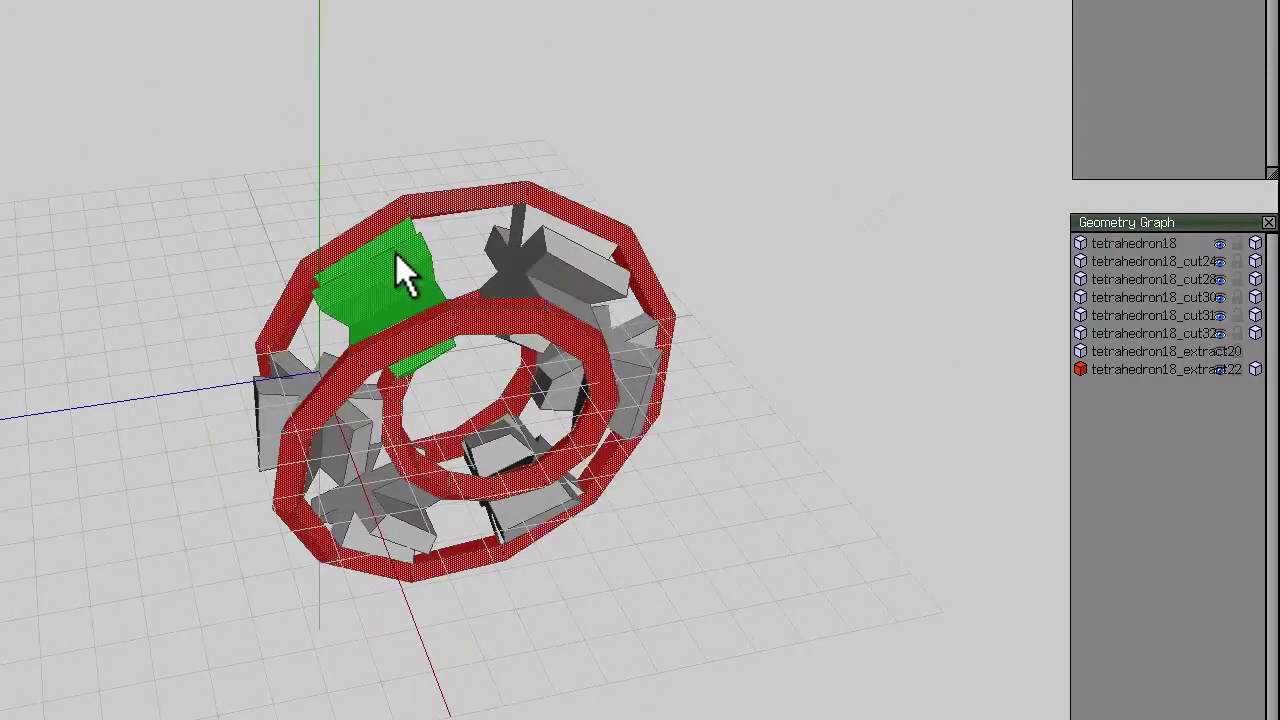
{"action": "key", "text": "ctrl+a"}
{"action": "right_click", "coordinate": [362, 62]}
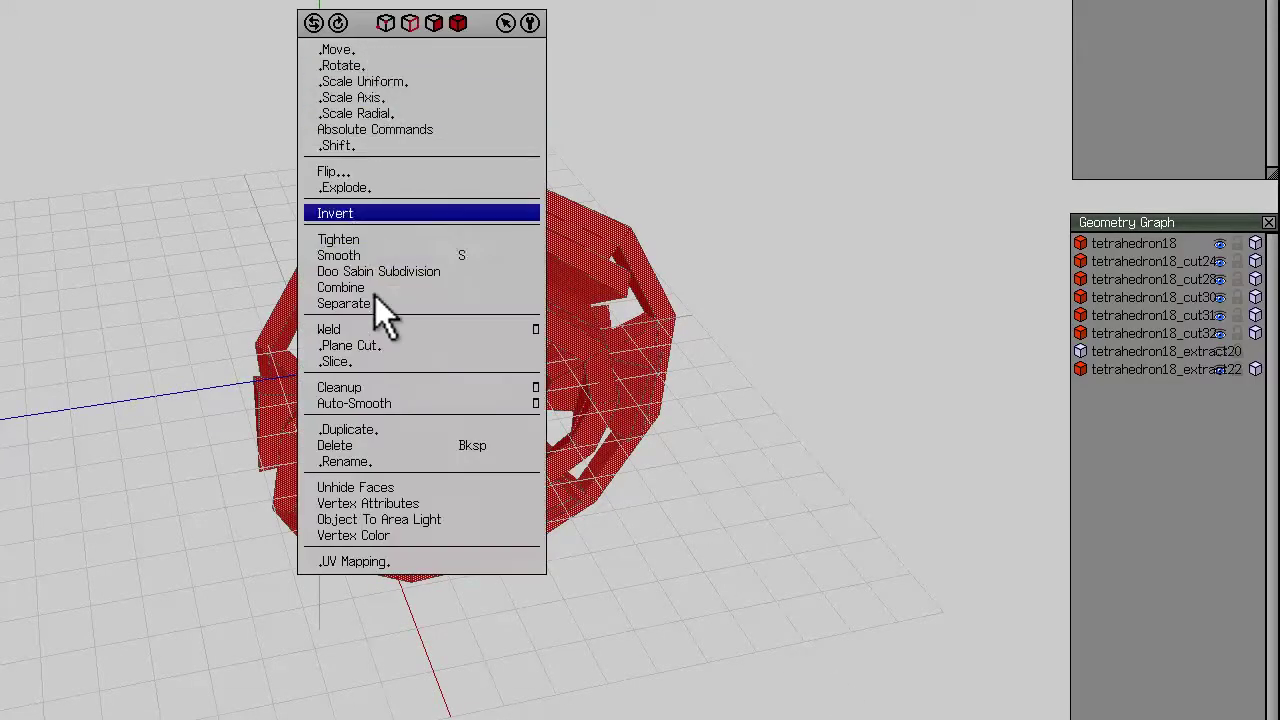
{"action": "left_click", "coordinate": [372, 328]}
{"action": "middle_click_drag", "start_coordinate": [385, 119], "coordinate": [321, 347]}
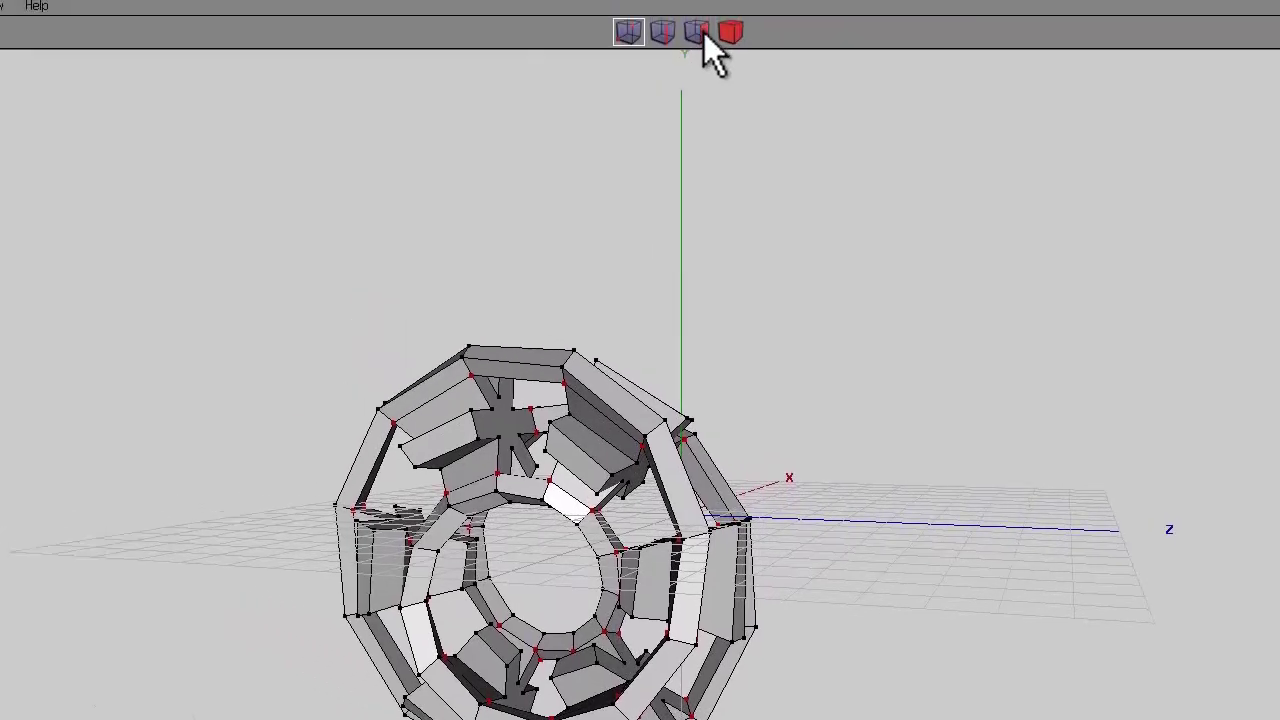
Select the star-shaped faces between the segments around the tetrahedron18 ring, convert them to vertices and dissolve those vertices
{"action": "key", "text": "space"}
{"action": "left_click", "coordinate": [700, 28]}
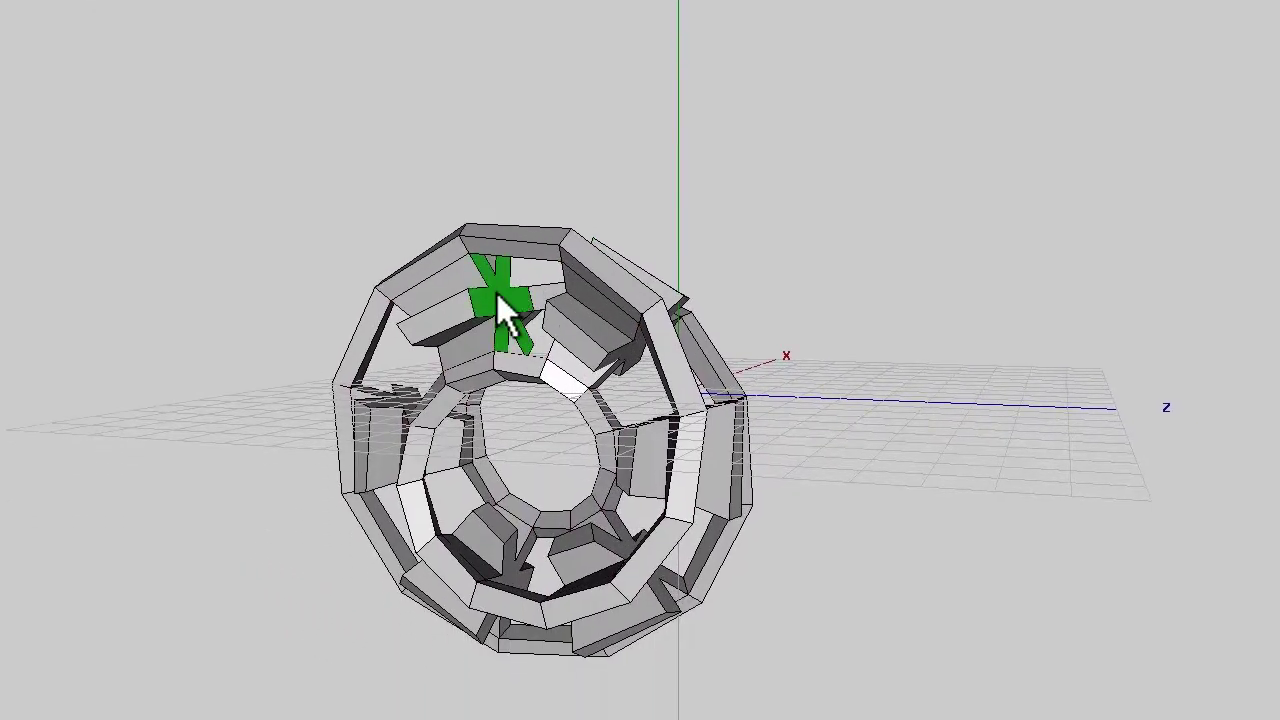
{"action": "left_click", "coordinate": [497, 293]}
{"action": "key", "text": "i"}
{"action": "middle_click_drag", "start_coordinate": [859, 156], "coordinate": [677, 322]}
{"action": "left_click", "coordinate": [677, 282]}
{"action": "left_click", "coordinate": [628, 483]}
{"action": "middle_click_drag", "start_coordinate": [970, 300], "coordinate": [677, 322]}
{"action": "middle_click_drag", "start_coordinate": [1064, 266], "coordinate": [781, 496]}
{"action": "left_click", "coordinate": [358, 410]}
{"action": "left_click", "coordinate": [432, 515]}
{"action": "left_click", "coordinate": [650, 34]}
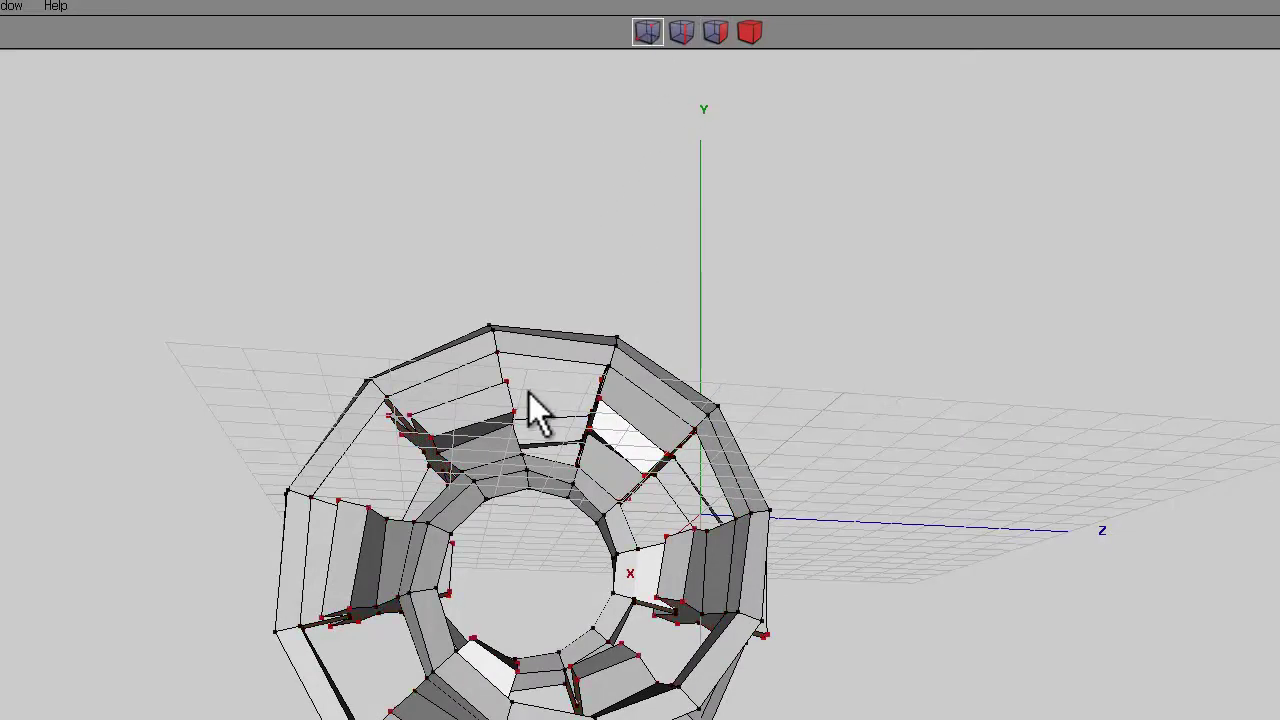
{"action": "mouse_move", "coordinate": [853, 417]}
{"action": "middle_mouse_down"}
{"action": "mouse_move", "coordinate": [699, 491]}
{"action": "mouse_move", "coordinate": [856, 416]}
{"action": "middle_mouse_up"}
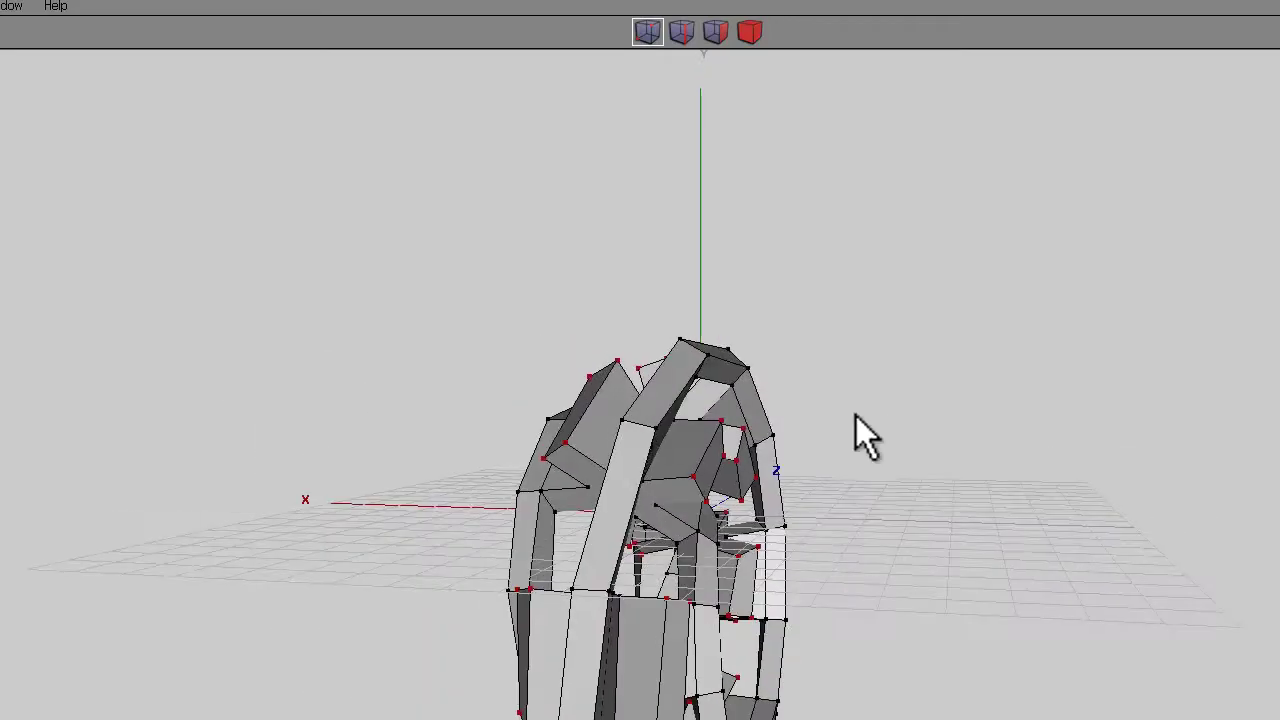
{"action": "key", "text": "BackSpace"}
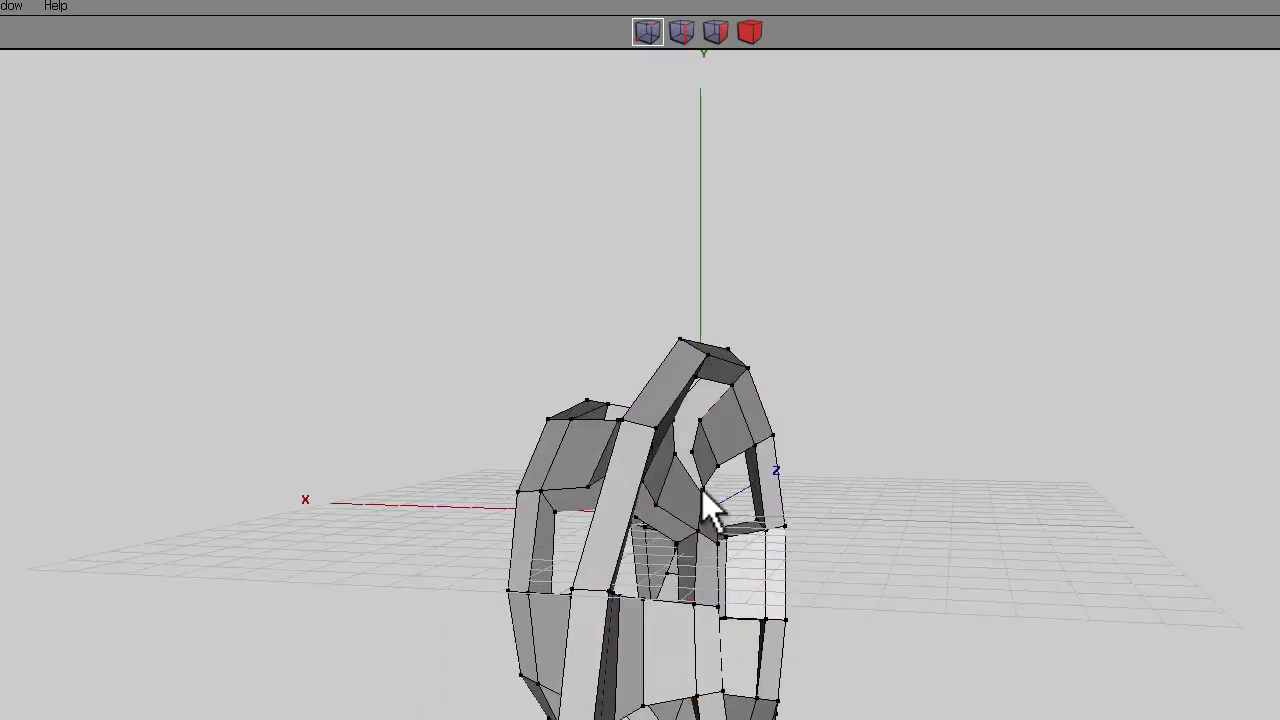
Hide the cleaned tetrahedron18 ring and show the other ring, tetrahedron18_extract20
{"action": "middle_click_drag", "start_coordinate": [702, 490], "coordinate": [700, 490]}
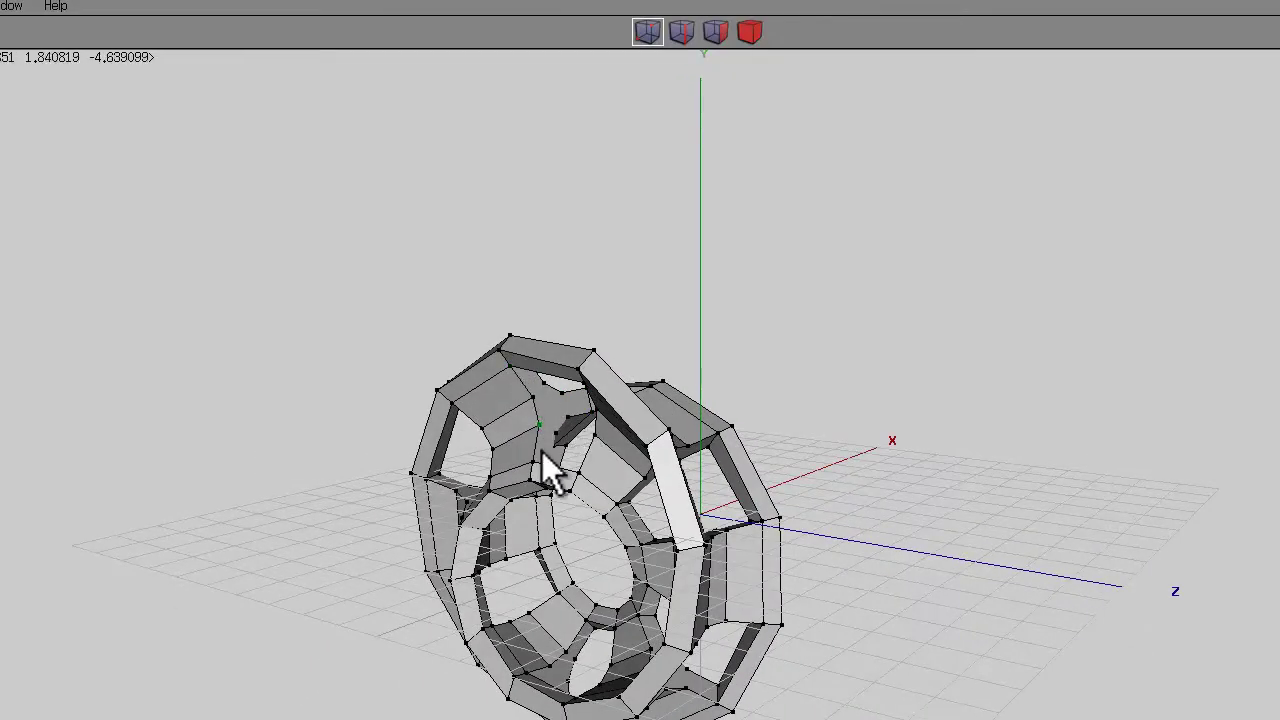
{"action": "middle_click_drag", "start_coordinate": [746, 300], "coordinate": [770, 540]}
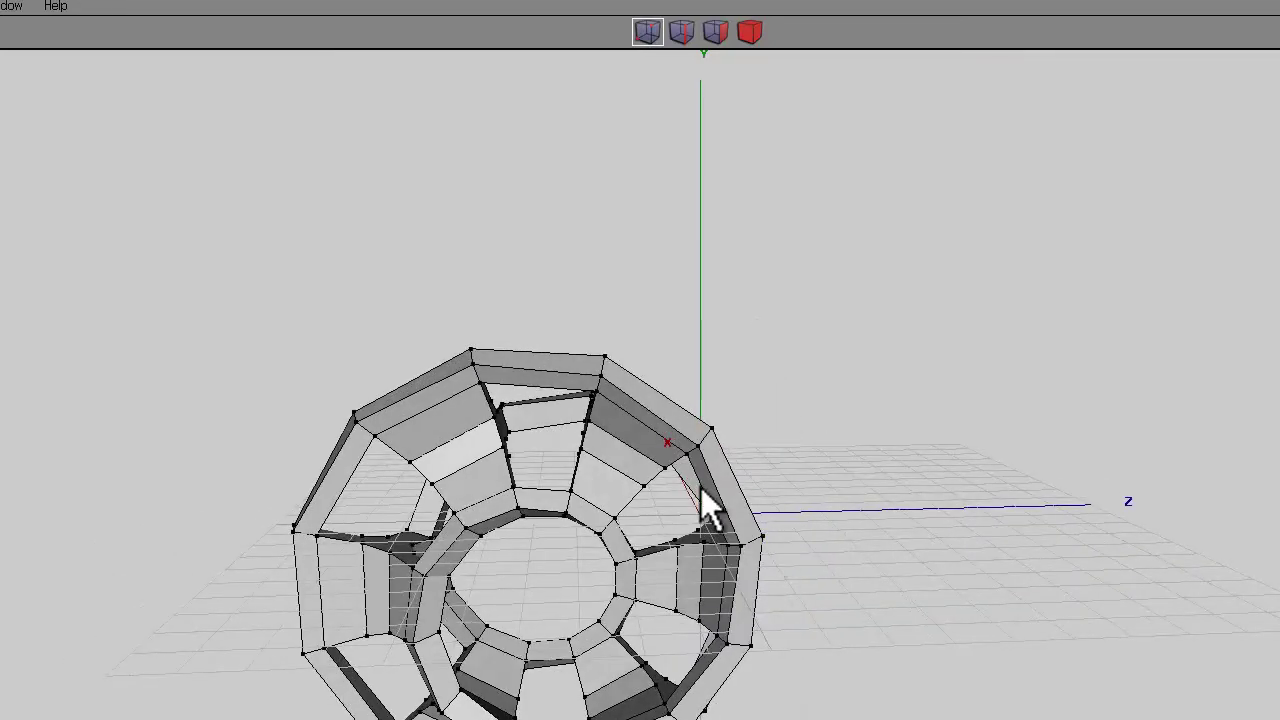
{"action": "middle_click_drag", "start_coordinate": [701, 488], "coordinate": [679, 560]}
{"action": "middle_click_drag", "start_coordinate": [901, 374], "coordinate": [702, 490]}
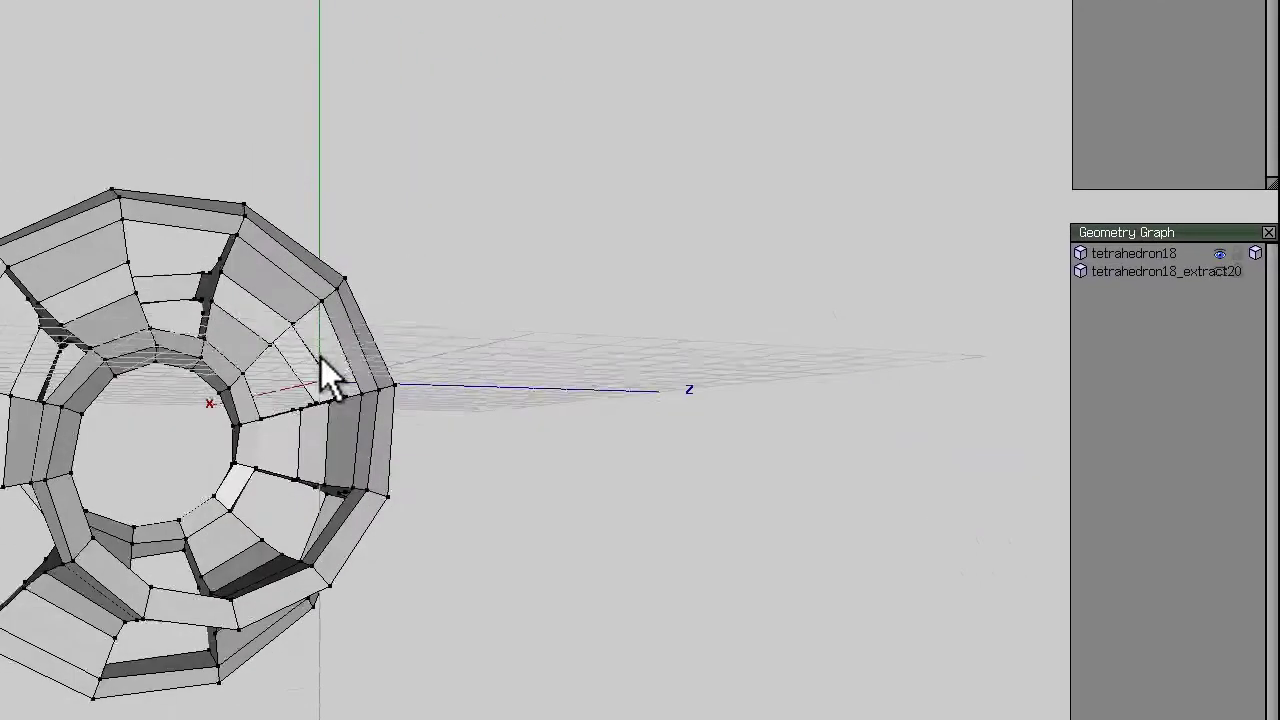
{"action": "left_click", "coordinate": [1220, 255]}
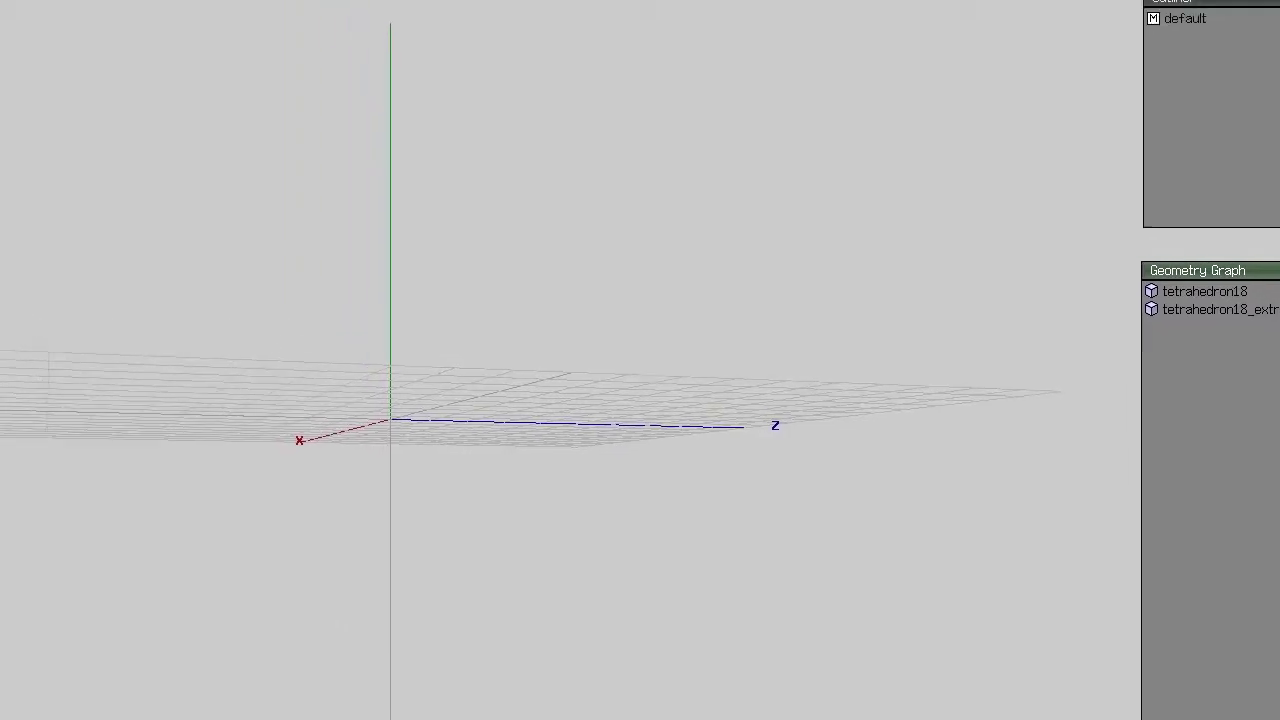
{"action": "left_click", "coordinate": [1278, 291]}
Select the star-shaped faces around the tetrahedron18_extract20 ring, convert them to vertices and dissolve those vertices
{"action": "middle_click_drag", "start_coordinate": [588, 499], "coordinate": [676, 379]}
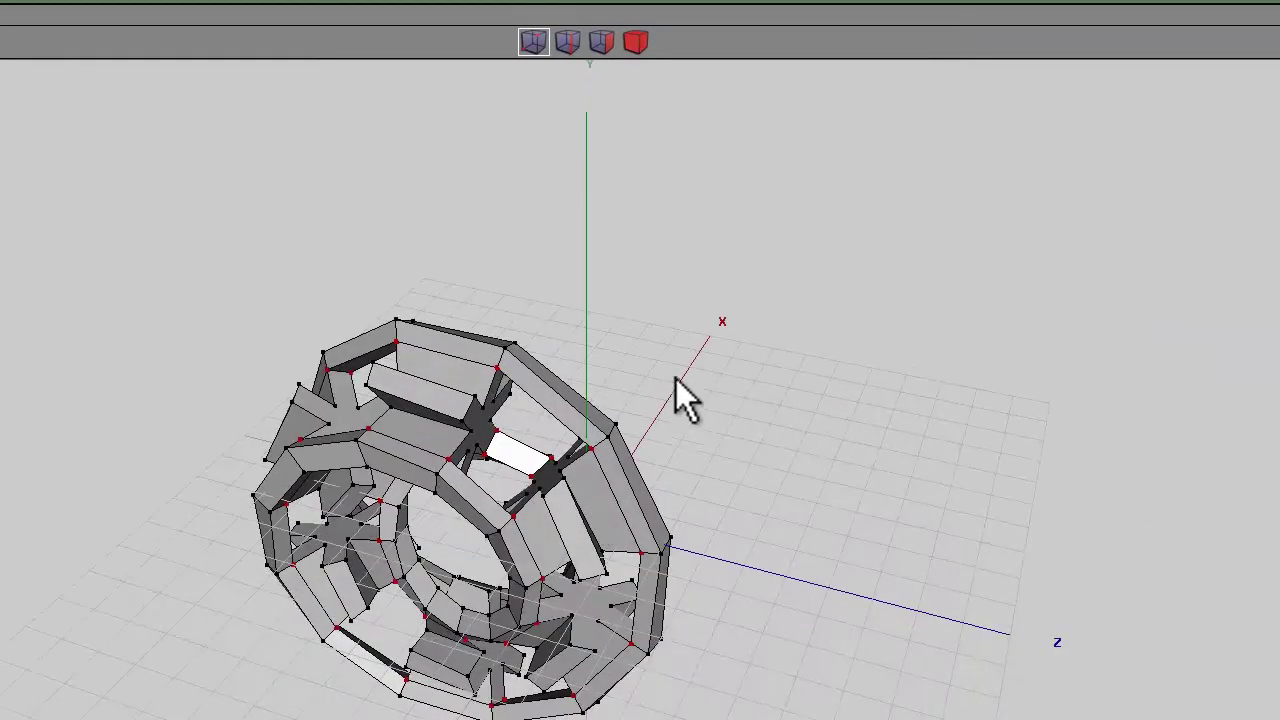
{"action": "left_click", "coordinate": [603, 42]}
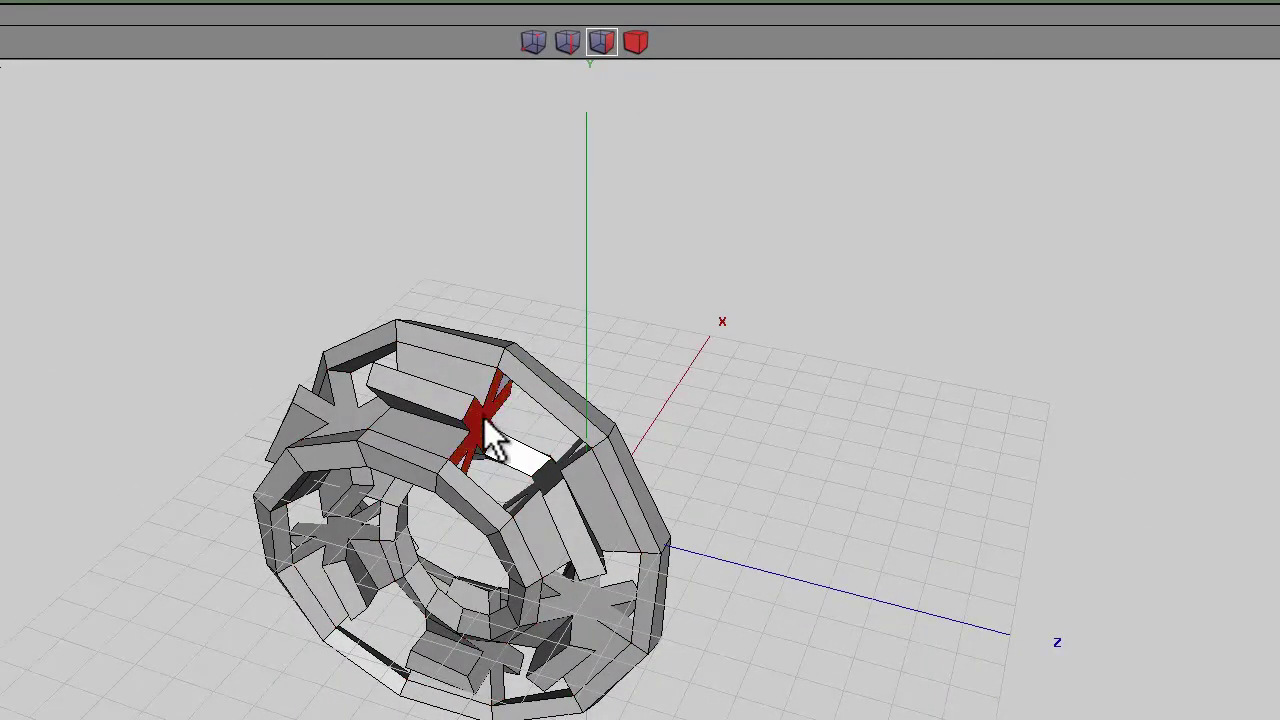
{"action": "middle_click_drag", "start_coordinate": [734, 547], "coordinate": [580, 499]}
{"action": "left_click", "coordinate": [544, 478]}
{"action": "left_click", "coordinate": [598, 630]}
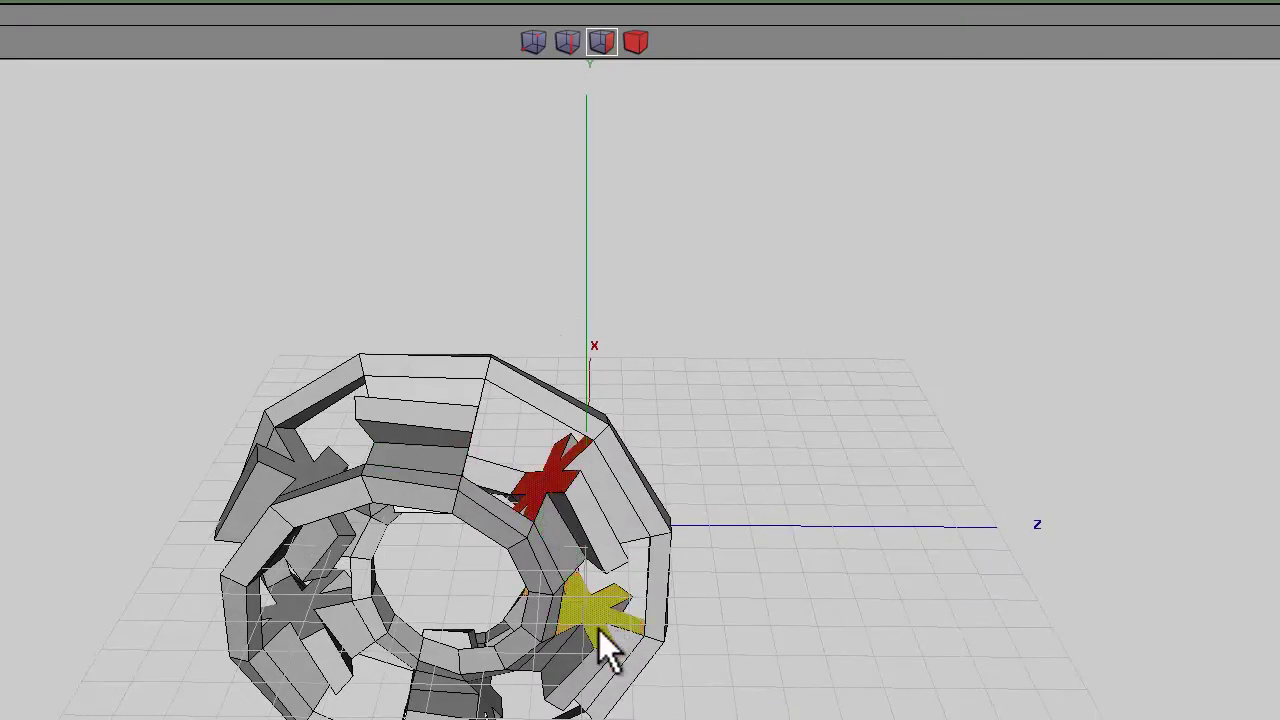
{"action": "left_click", "coordinate": [486, 700]}
{"action": "left_click", "coordinate": [310, 468]}
{"action": "left_click", "coordinate": [320, 618]}
{"action": "middle_click_drag", "start_coordinate": [464, 579], "coordinate": [592, 497]}
{"action": "left_click", "coordinate": [527, 36]}
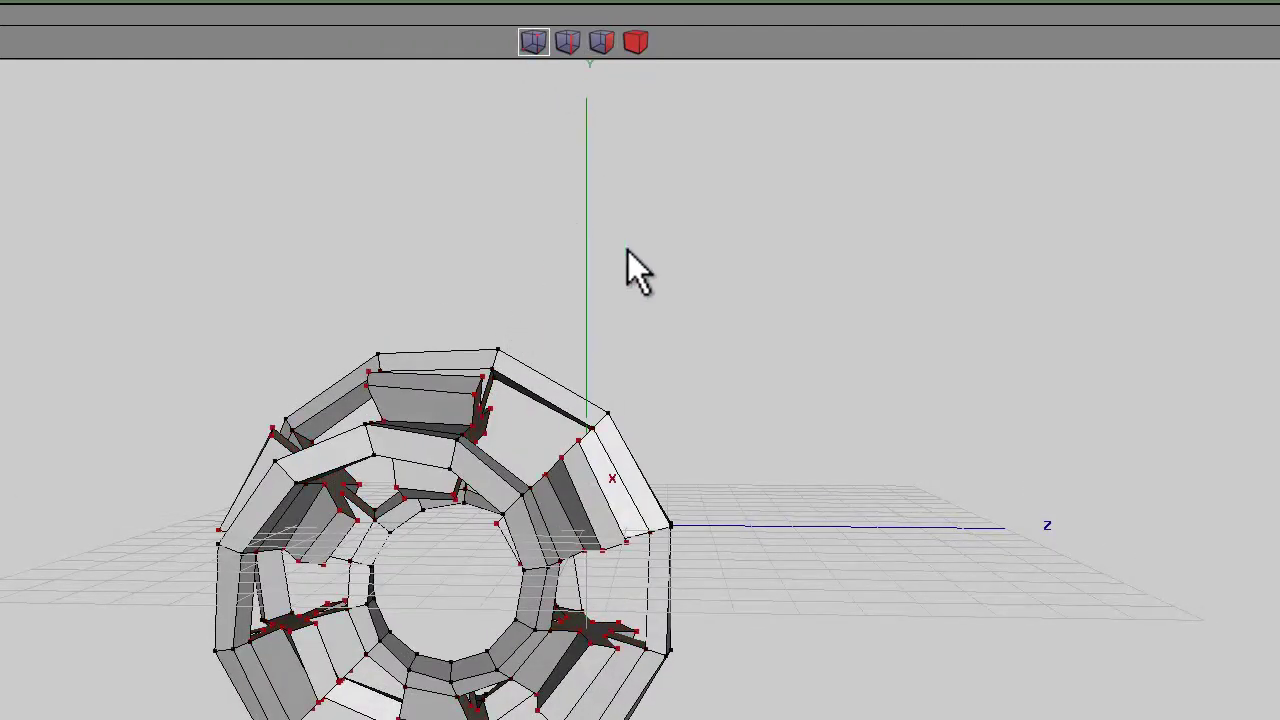
{"action": "key", "text": "BackSpace"}
Show tetrahedron18 again, select both interlocking rings as bodies and smooth them repeatedly into a dense mesh
{"action": "middle_click_drag", "start_coordinate": [672, 253], "coordinate": [585, 490]}
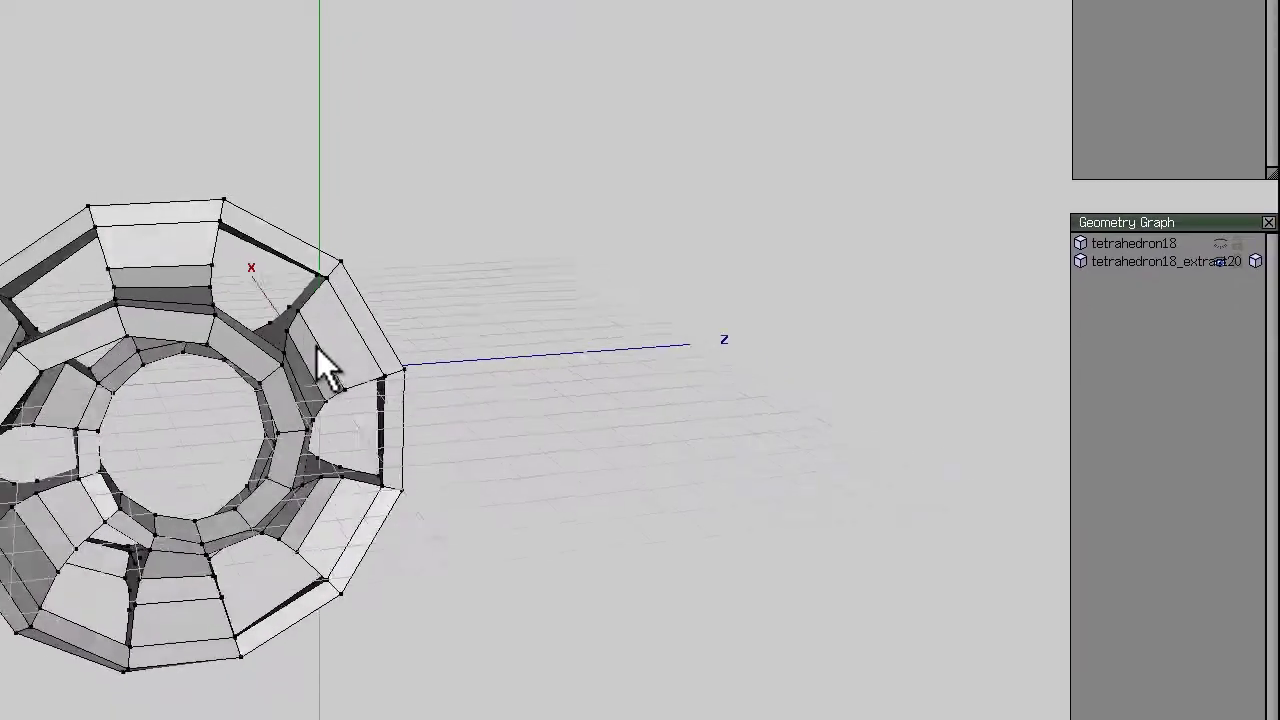
{"action": "middle_click_drag", "start_coordinate": [317, 348], "coordinate": [312, 350]}
{"action": "left_click", "coordinate": [1220, 244]}
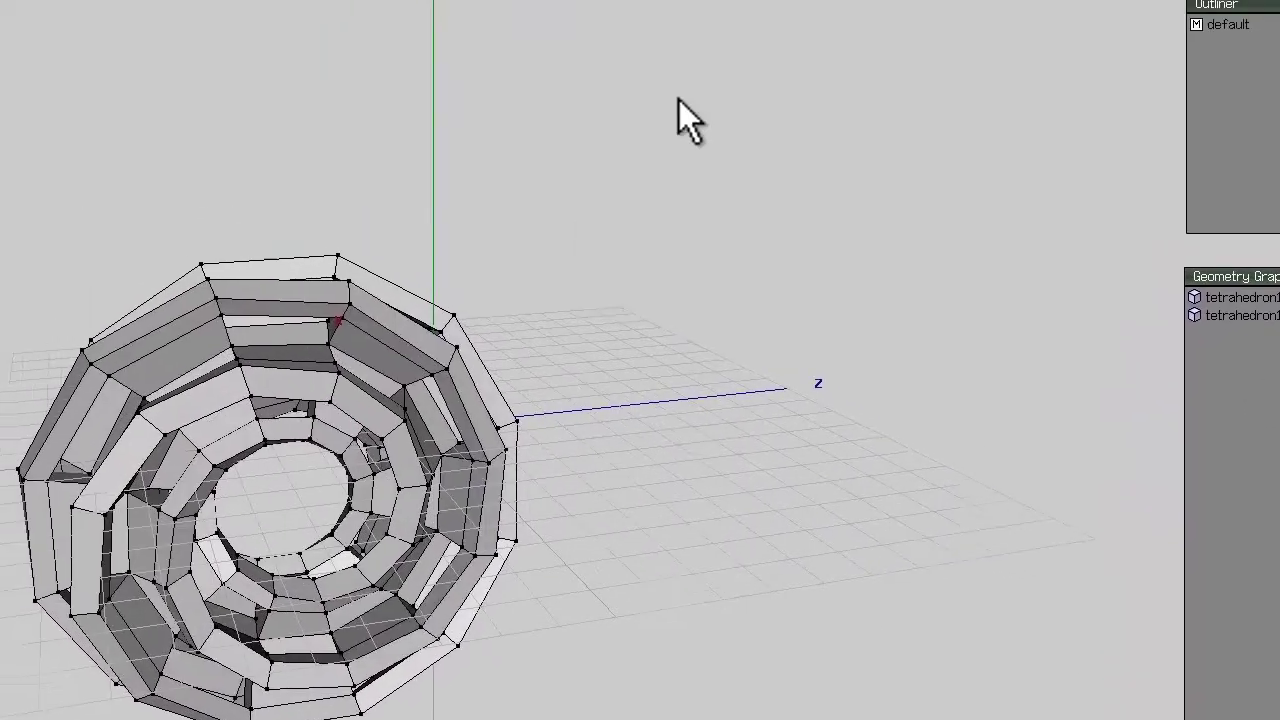
{"action": "left_click", "coordinate": [645, 20]}
{"action": "left_click", "coordinate": [602, 402]}
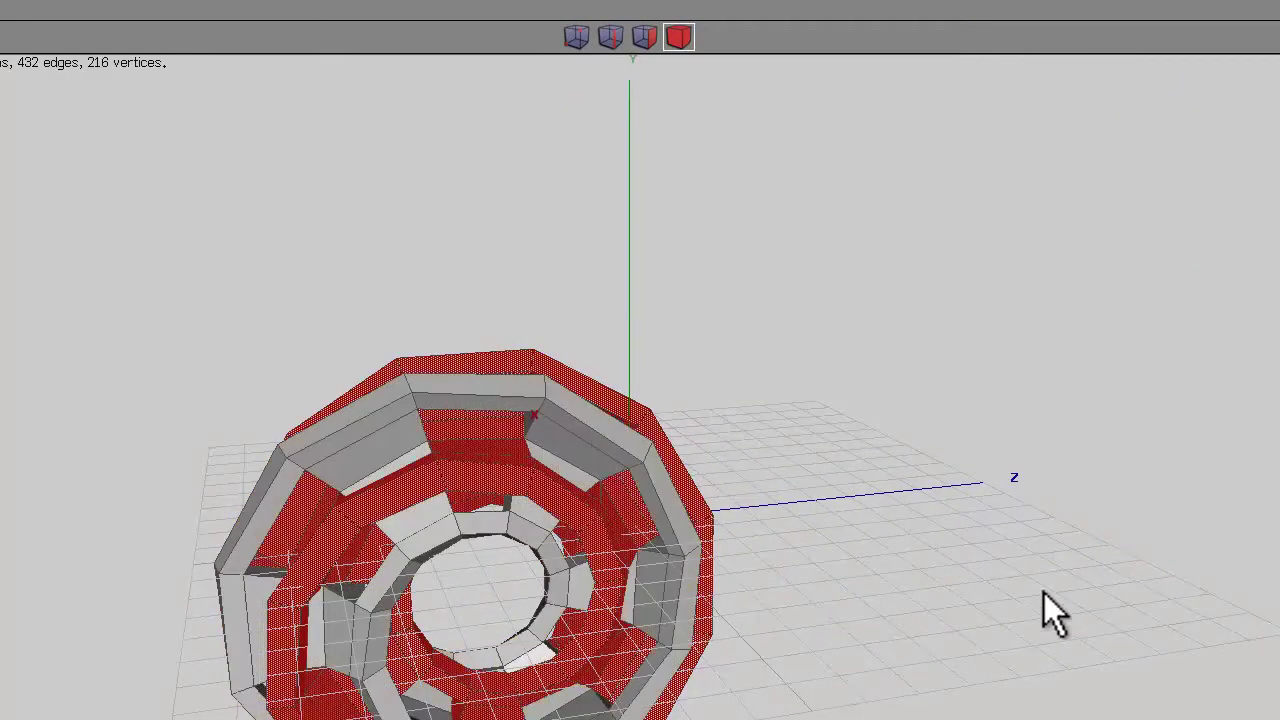
{"action": "left_click", "coordinate": [646, 464]}
{"action": "key", "text": "s"}
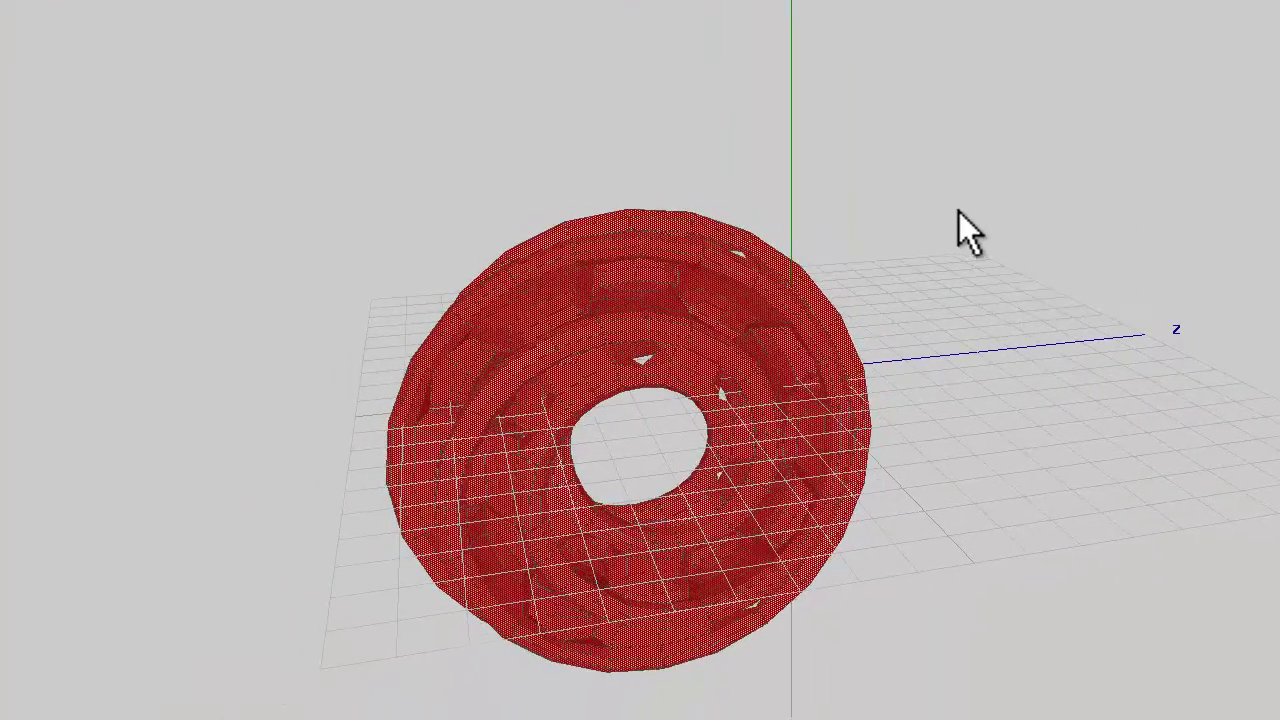
Examine the smoothed interlocking rings and their openings up close and from several sides
{"action": "middle_click_drag", "start_coordinate": [958, 277], "coordinate": [709, 243]}
{"action": "scroll", "coordinate": [791, 347], "scroll_direction": "up", "scroll_amount": 5}
{"action": "scroll", "coordinate": [791, 347], "scroll_direction": "down", "scroll_amount": 4}
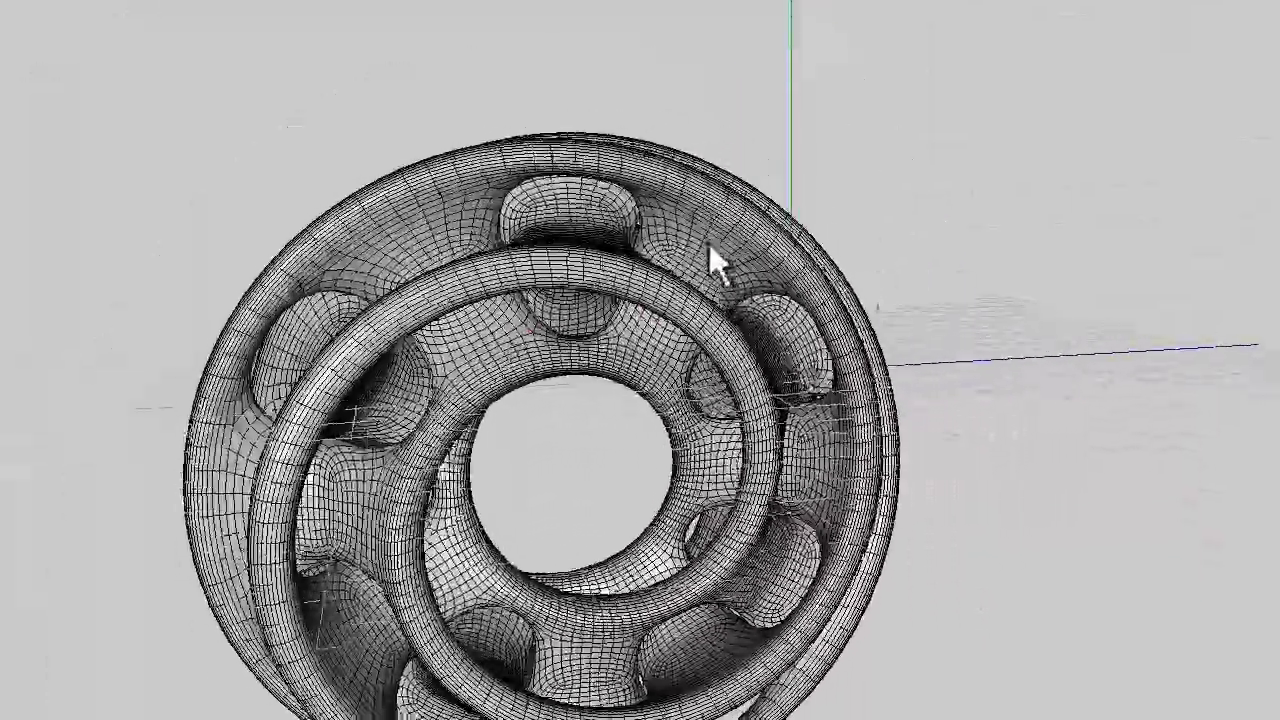
{"action": "middle_click_drag", "start_coordinate": [795, 347], "coordinate": [795, 350]}
{"action": "middle_click_drag", "start_coordinate": [990, 356], "coordinate": [640, 364]}
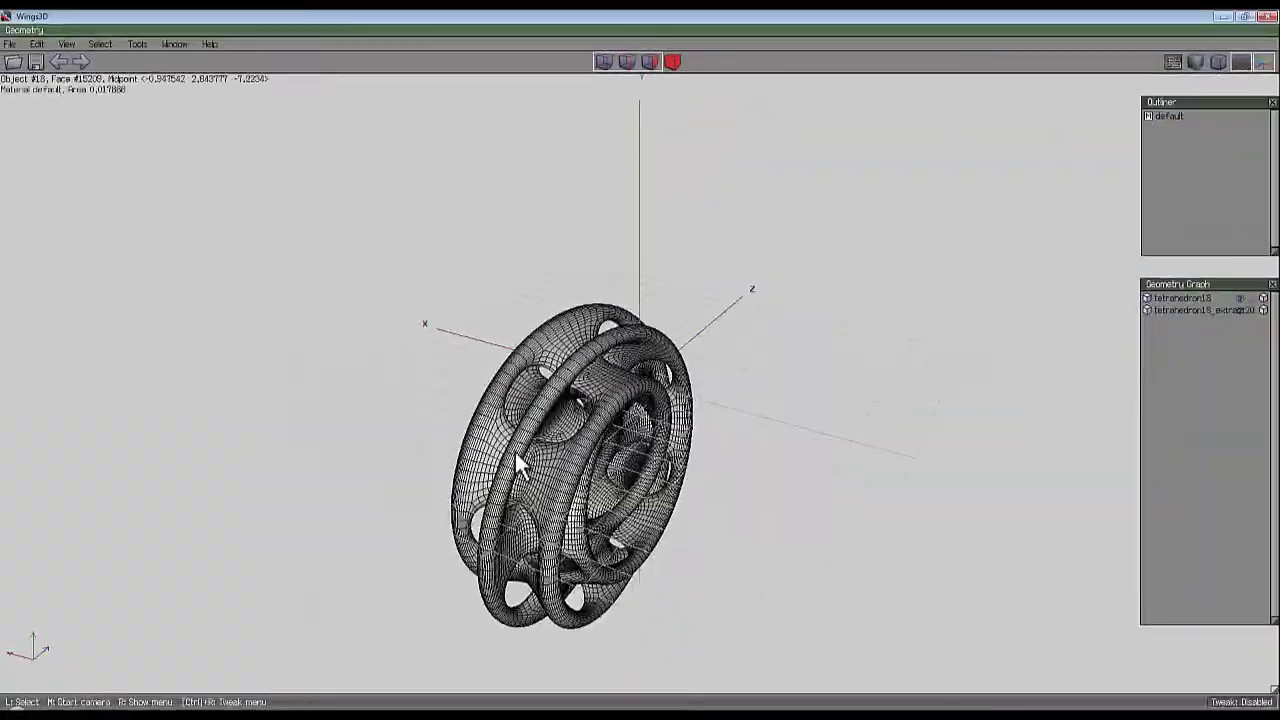
{"action": "middle_click", "coordinate": [785, 316]}
{"action": "left_click", "coordinate": [639, 365]}
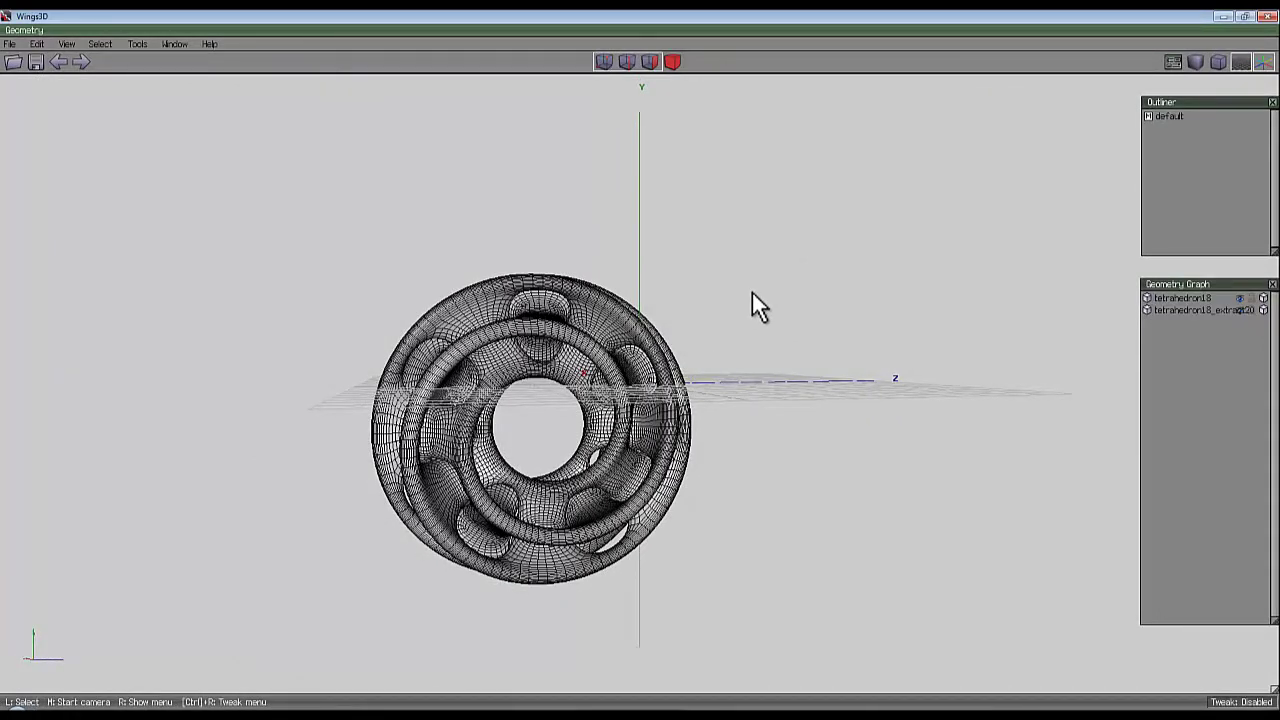
Export the model as a Wavefront OBJ file named Mobius_interlocking_loops_hex1.obj in the +grab this folder
{"action": "left_click", "coordinate": [10, 44]}
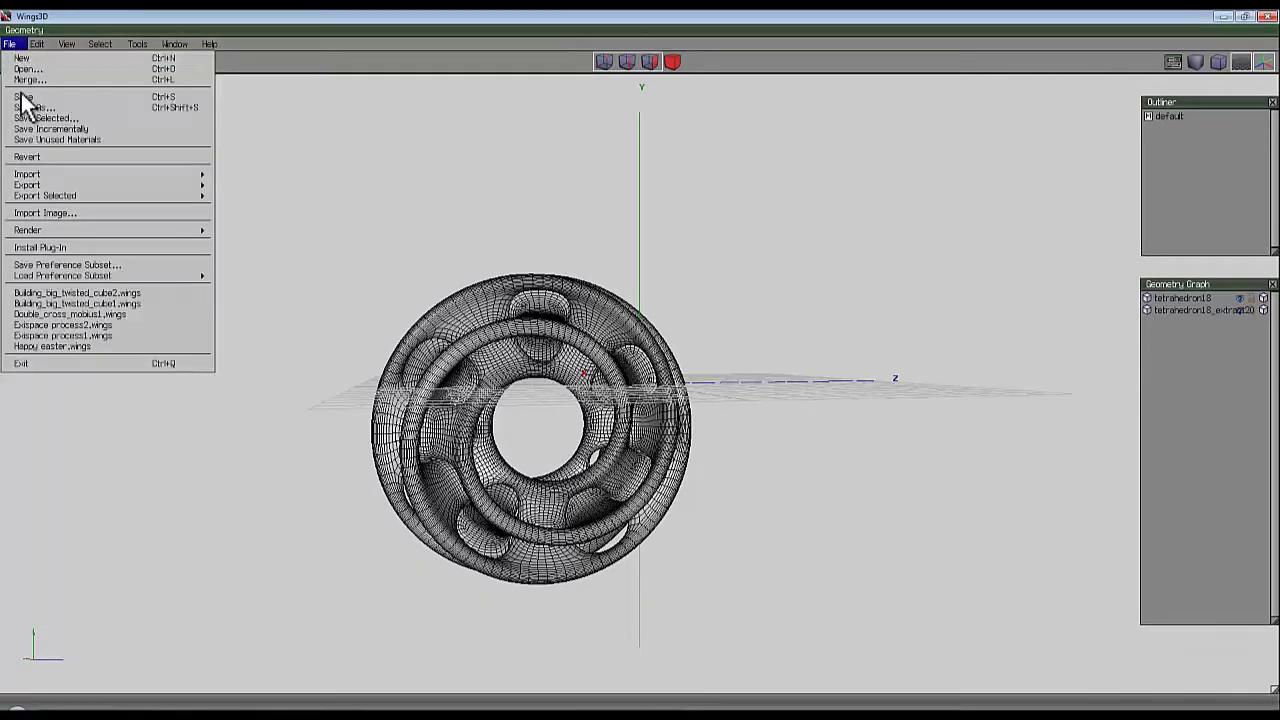
{"action": "mouse_move", "coordinate": [206, 186]}
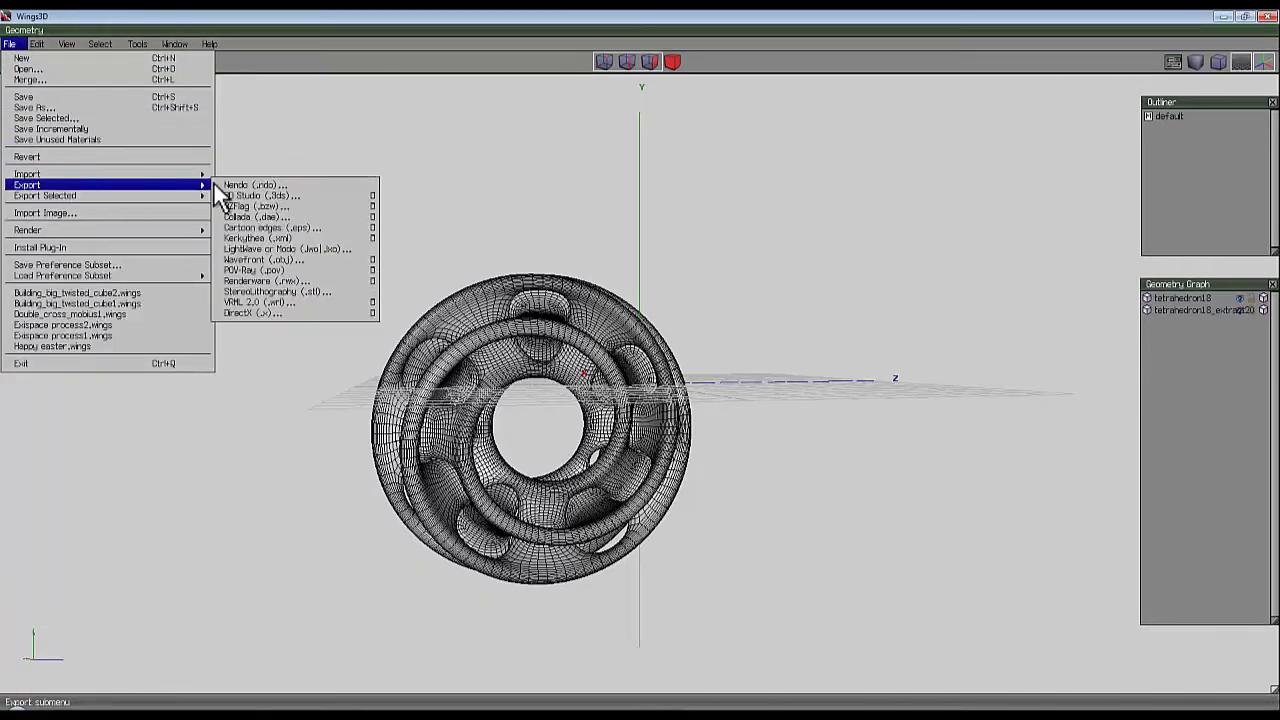
{"action": "left_click", "coordinate": [288, 266]}
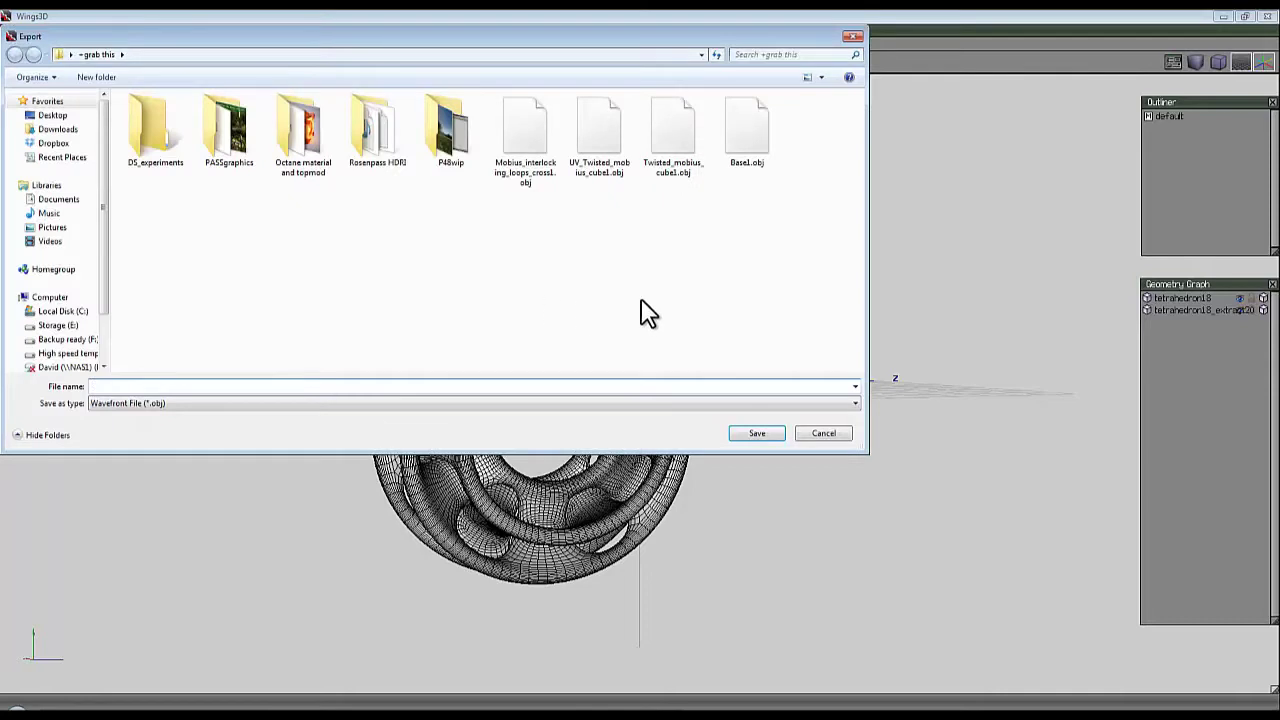
{"action": "left_click", "coordinate": [525, 178]}
{"action": "left_click", "coordinate": [201, 389]}
{"action": "left_click", "coordinate": [210, 386]}
{"action": "key", "text": "BackSpace"}
{"action": "key", "text": "BackSpace"}
{"action": "key", "text": "BackSpace"}
{"action": "key", "text": "BackSpace"}
{"action": "key", "text": "BackSpace"}
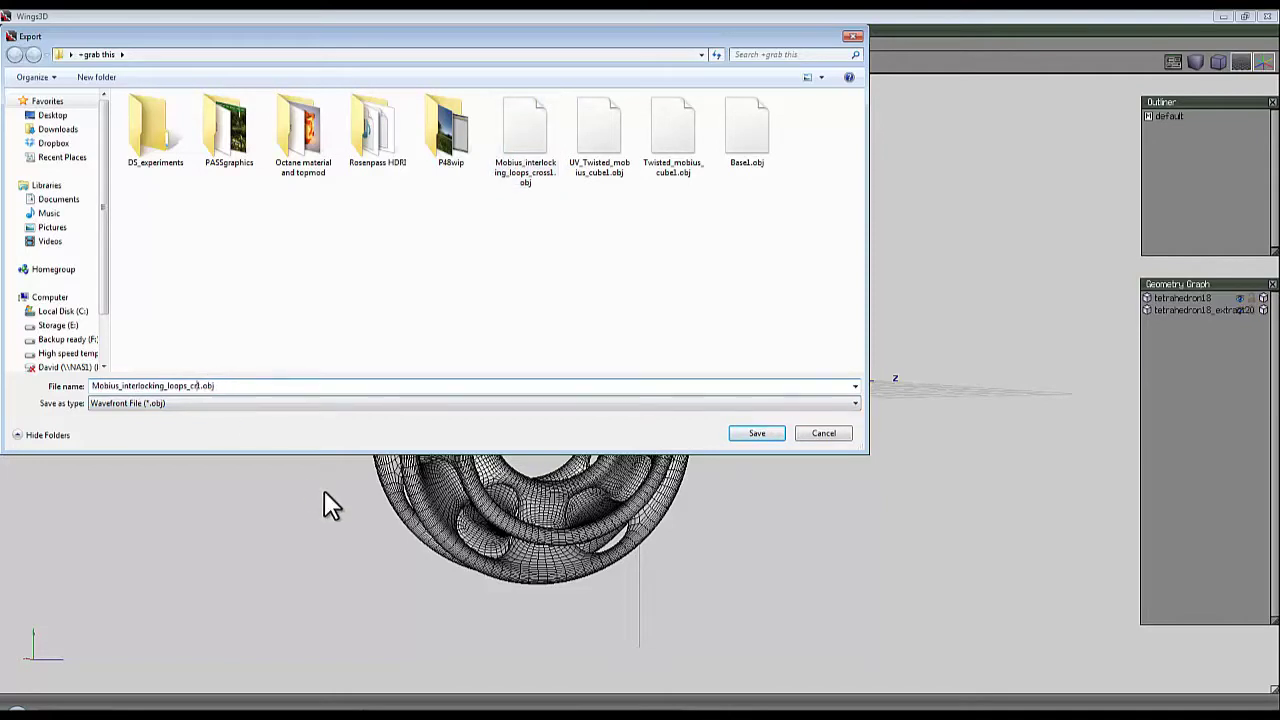
{"action": "key", "text": "BackSpace"}
{"action": "type", "text": "hex1"}
{"action": "key", "text": "Return"}
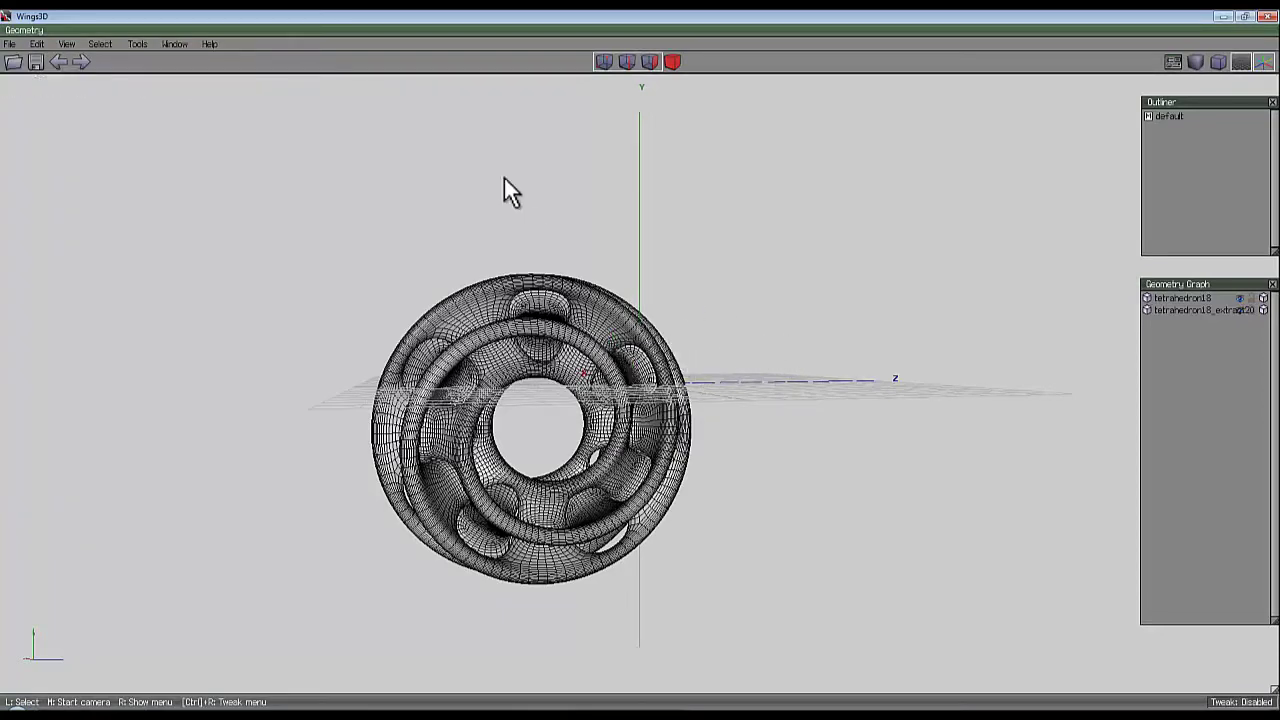
Select both ring objects and delete them to empty the scene
{"action": "left_click", "coordinate": [672, 60]}
{"action": "left_click", "coordinate": [606, 328]}
{"action": "left_click", "coordinate": [634, 374]}
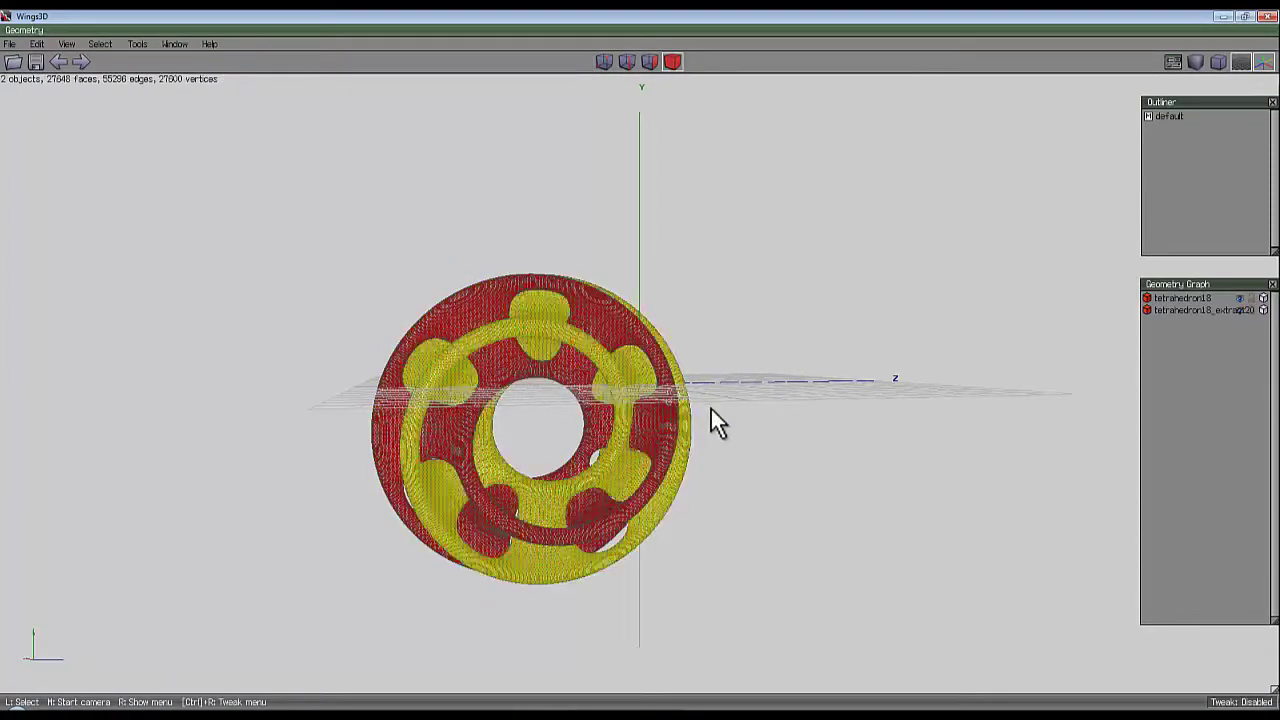
{"action": "key", "text": "Delete"}
Create a default cube at the origin
{"action": "right_click", "coordinate": [575, 268]}
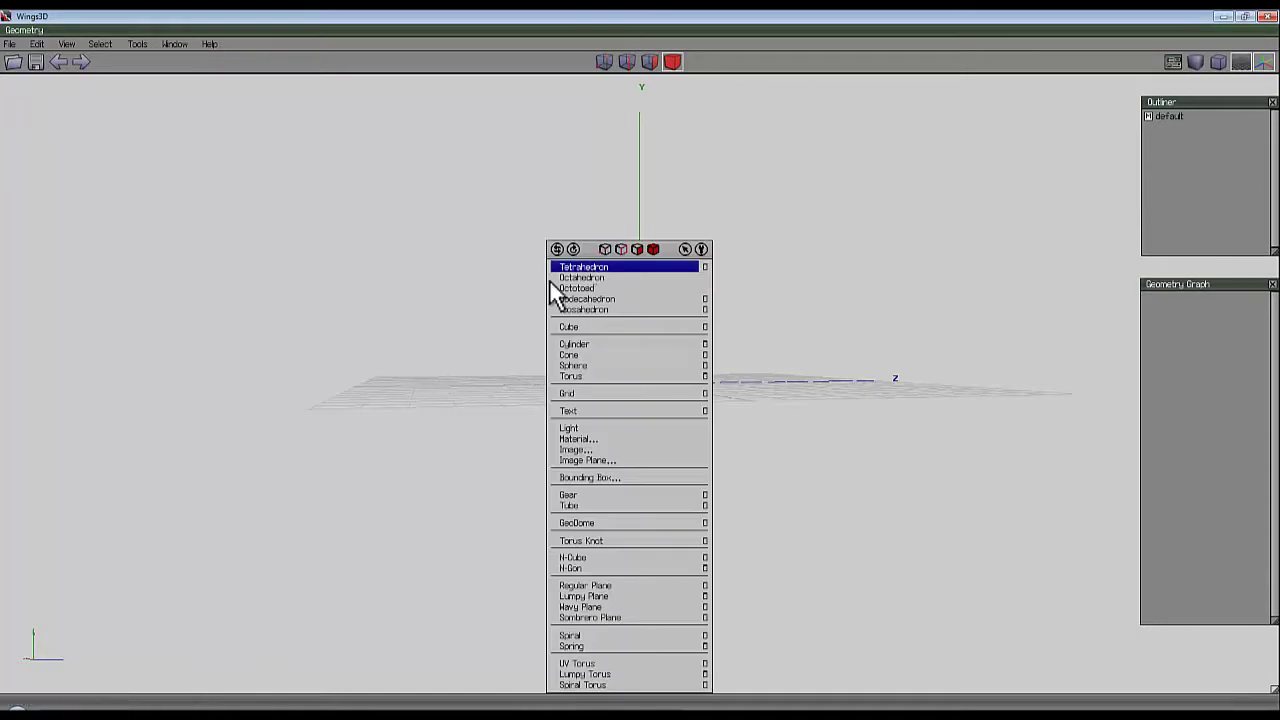
{"action": "left_click", "coordinate": [575, 327]}
{"action": "middle_click", "coordinate": [597, 317]}
{"action": "left_click", "coordinate": [641, 364]}
Sweep the cube's top face with a distance of 2, a sweep angle of 15° and a rotation angle of 15°
{"action": "left_click", "coordinate": [650, 62]}
{"action": "left_click", "coordinate": [645, 357]}
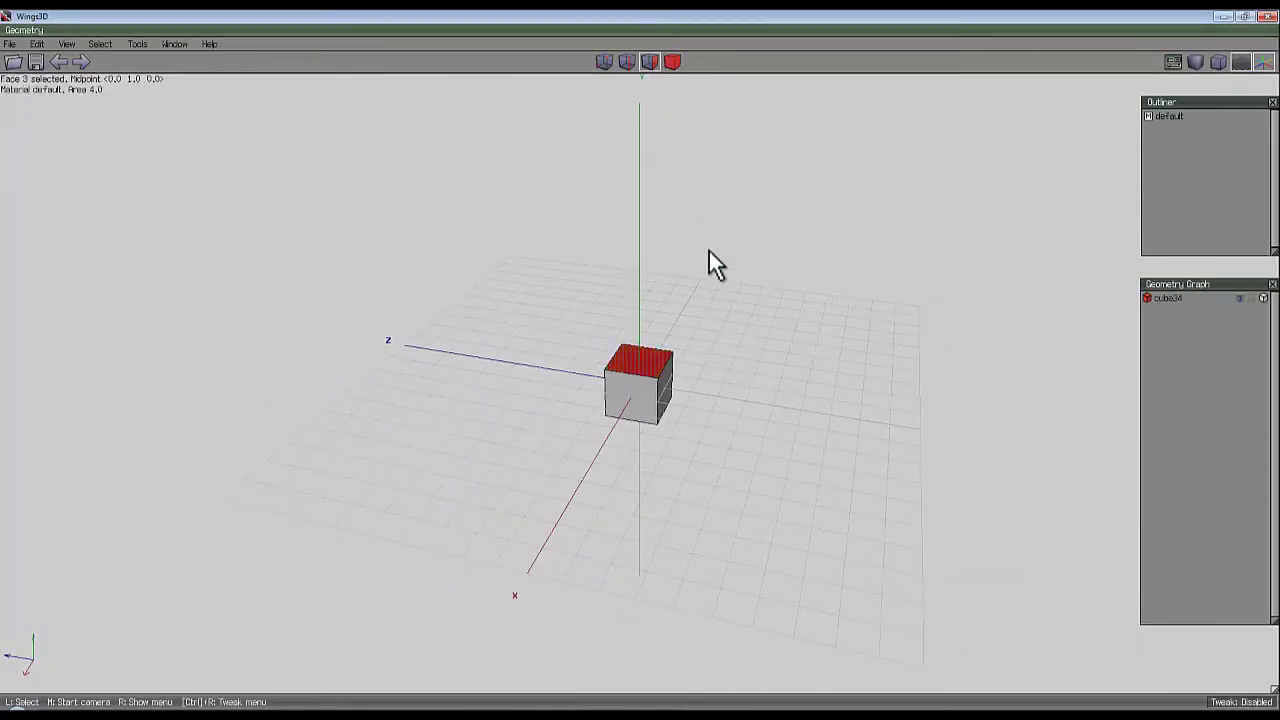
{"action": "right_click", "coordinate": [709, 251]}
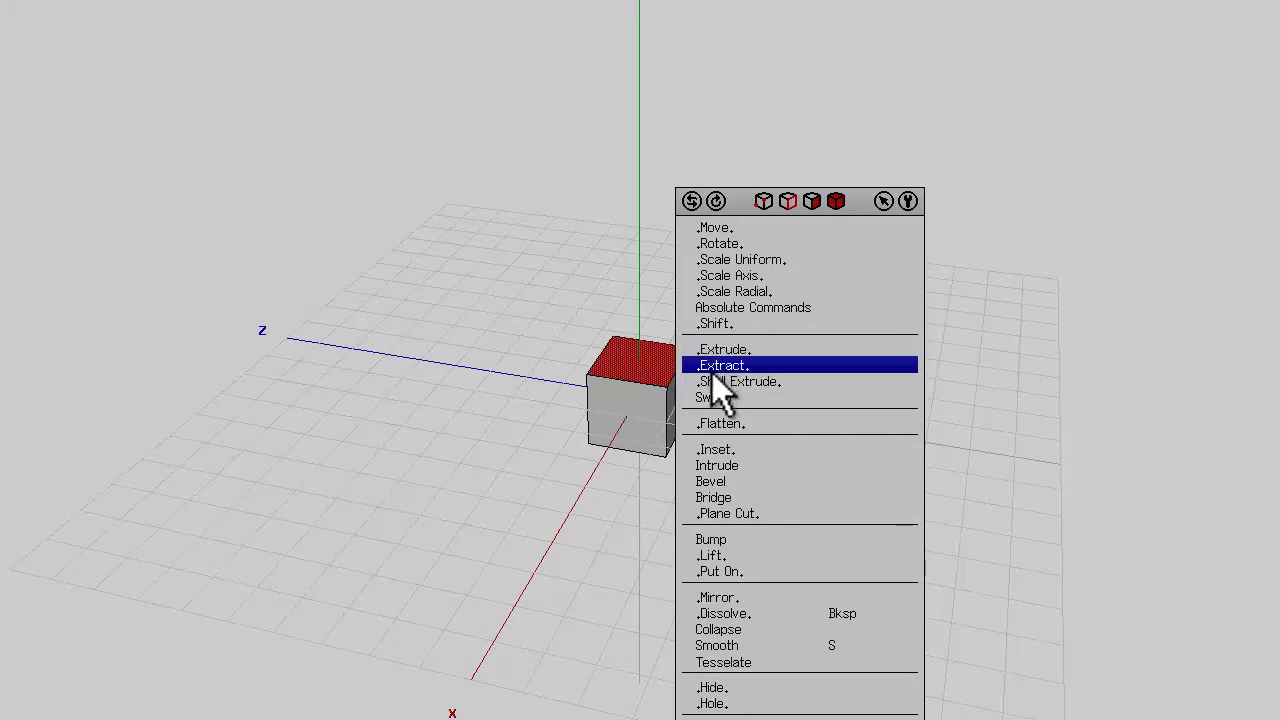
{"action": "left_click", "coordinate": [712, 395]}
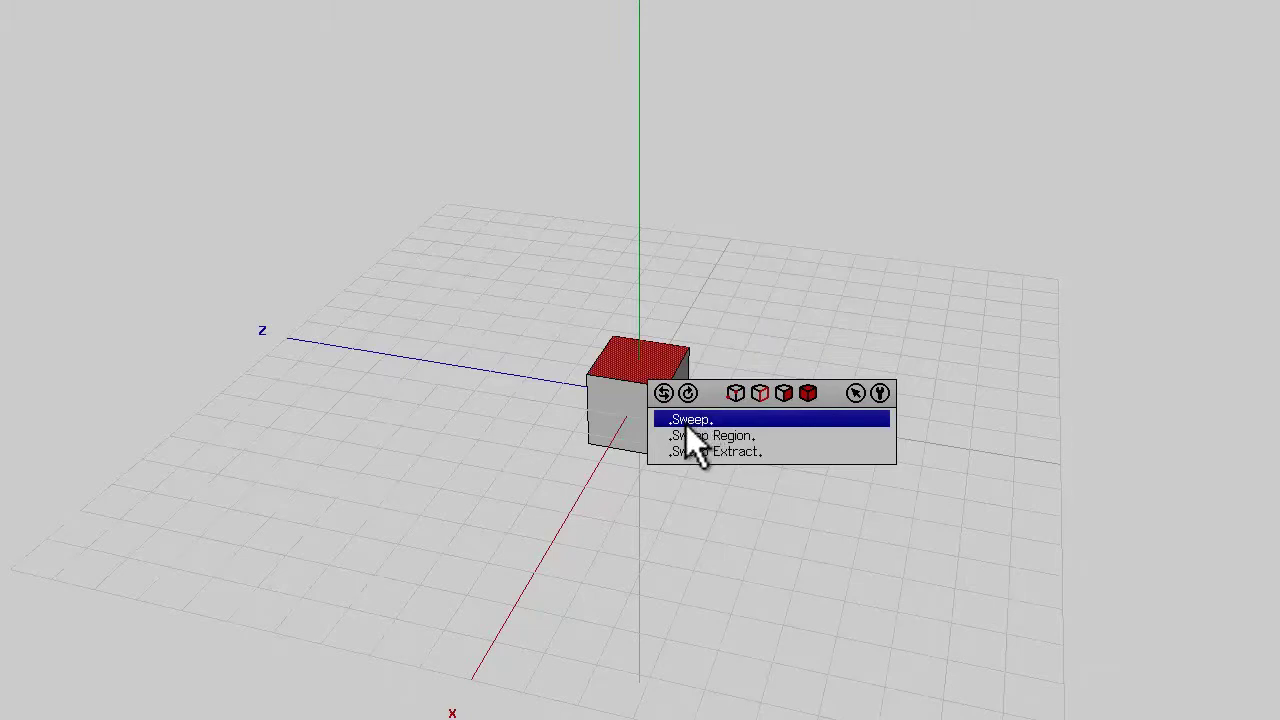
{"action": "left_click", "coordinate": [686, 424]}
{"action": "left_click", "coordinate": [685, 460]}
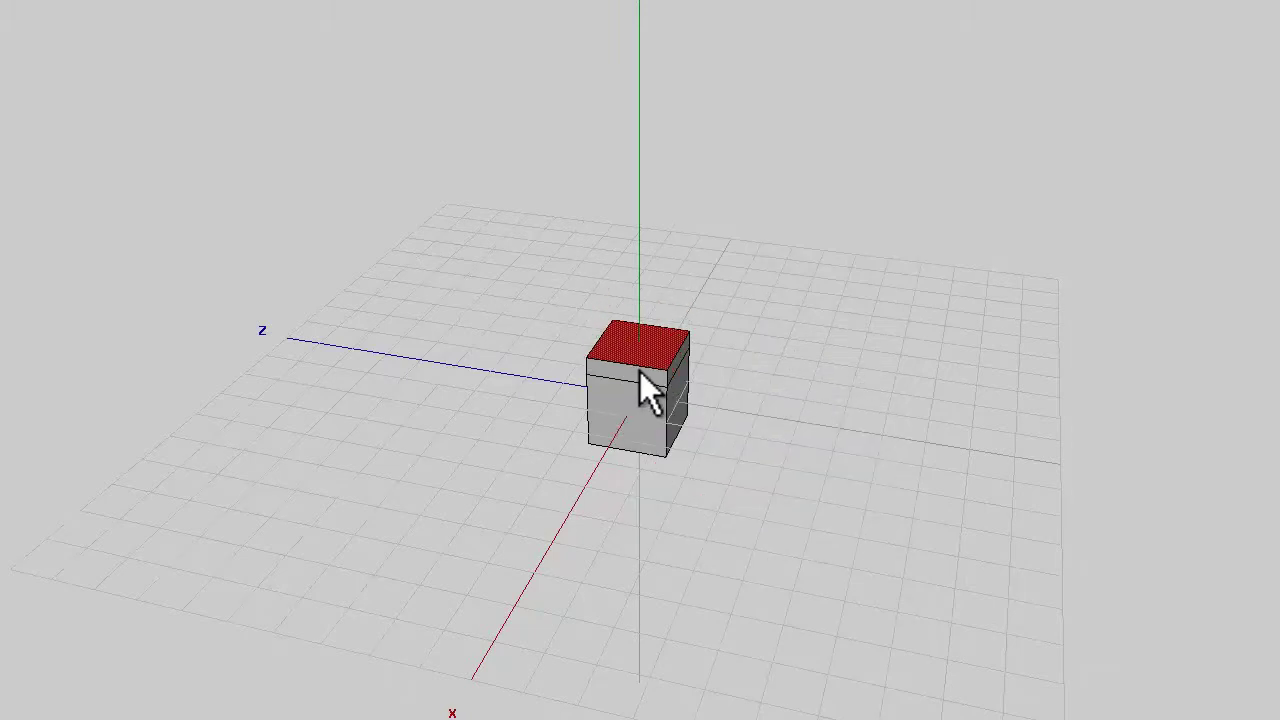
{"action": "key", "text": "Tab"}
{"action": "type", "text": "2"}
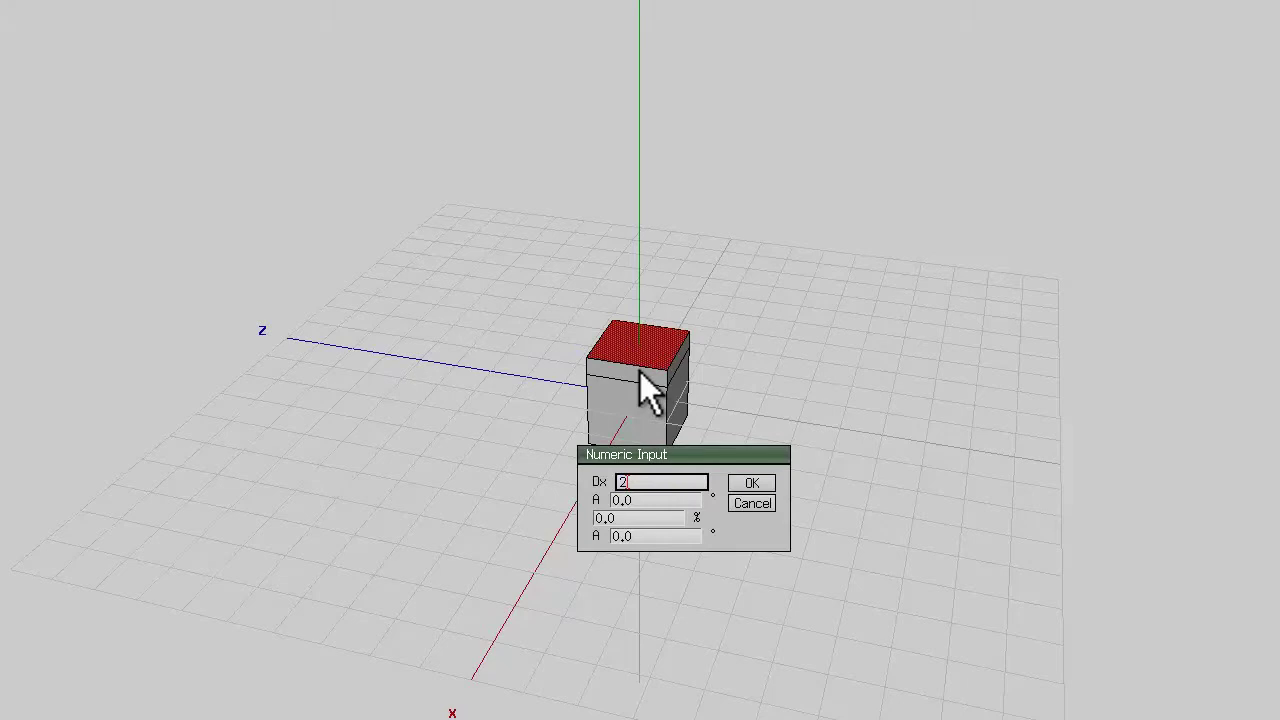
{"action": "key", "text": "Tab"}
{"action": "type", "text": "15"}
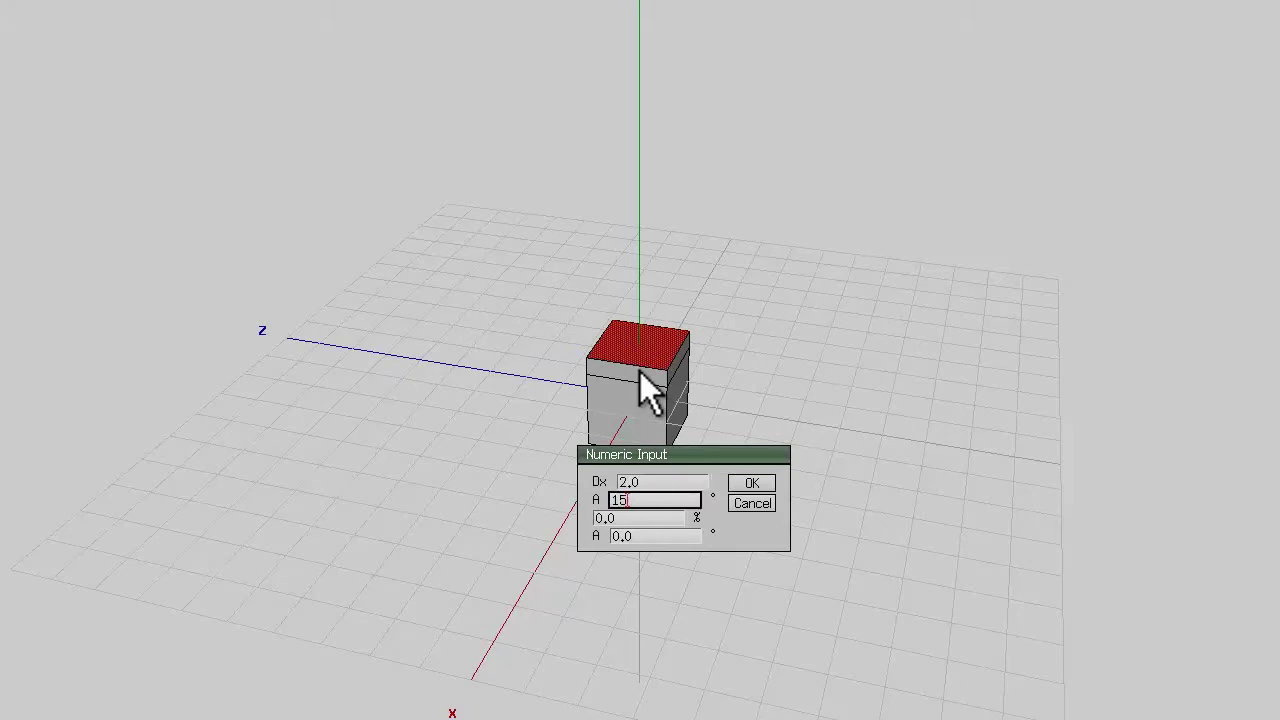
{"action": "key", "text": "Tab"}
{"action": "key", "text": "Tab"}
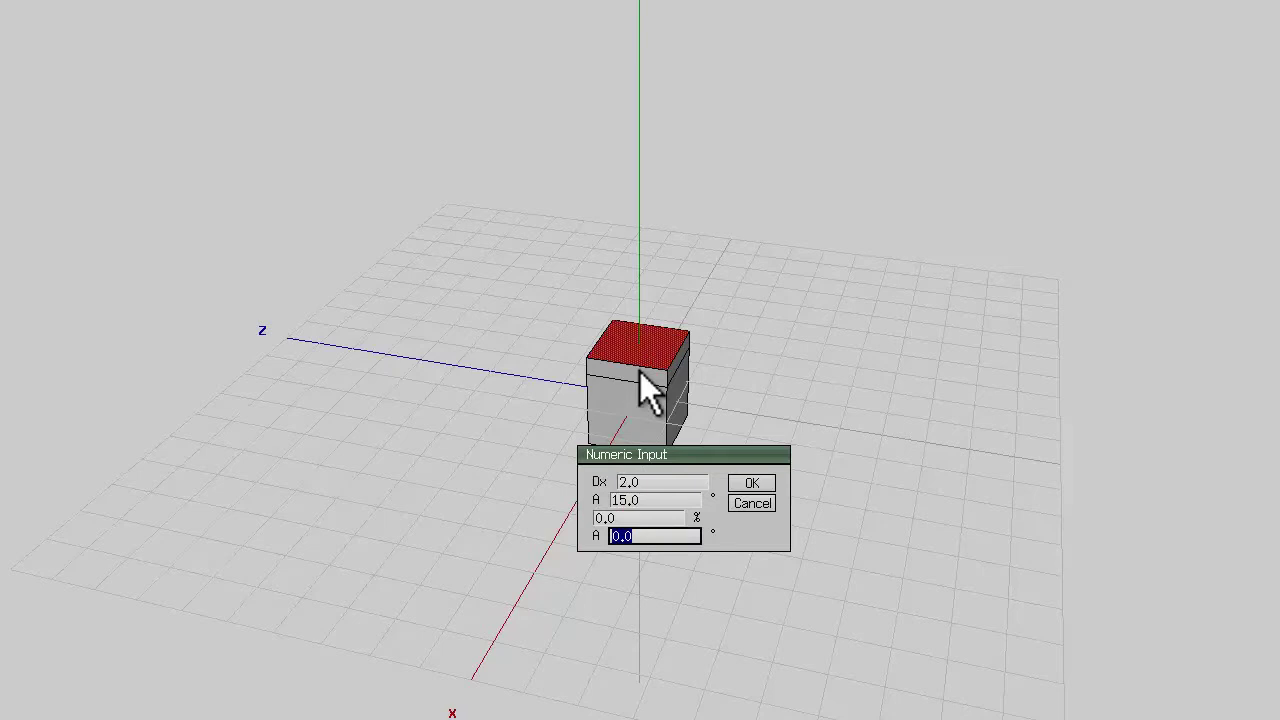
{"action": "type", "text": "15"}
{"action": "key", "text": "Return"}
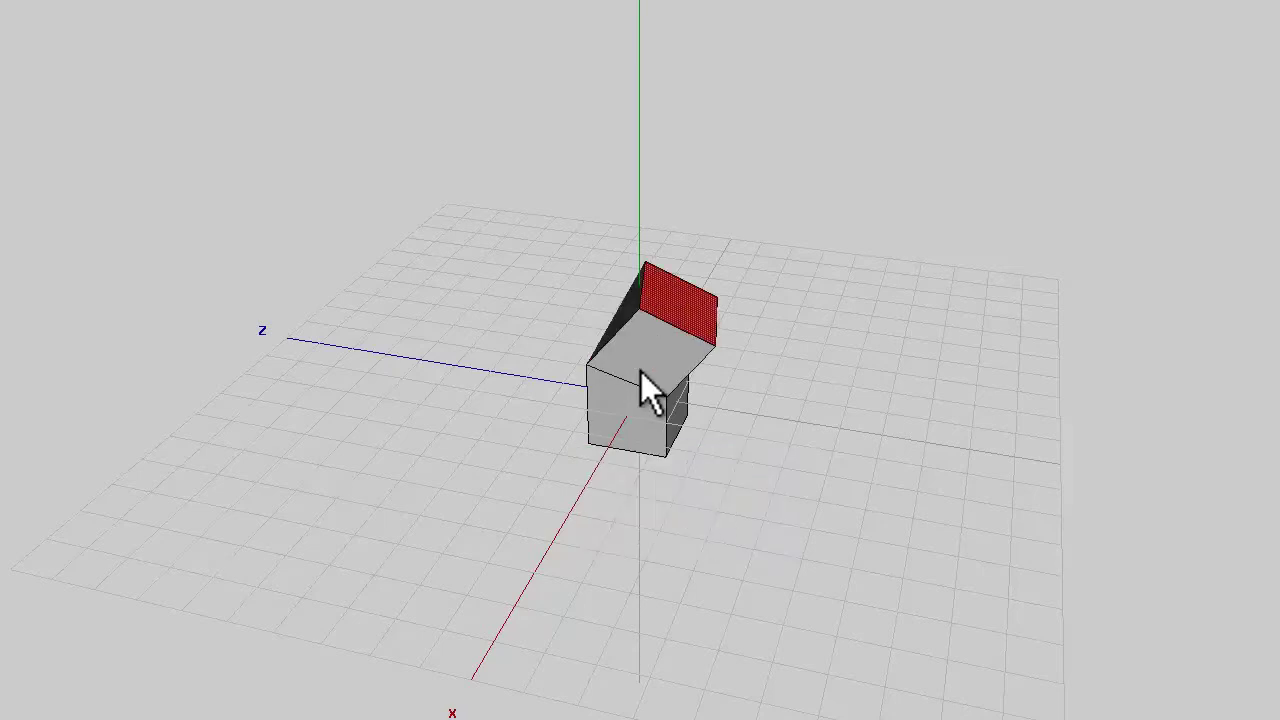
Repeat the same sweep ten times on the end face to continue the twisted, curving chain of segments
{"action": "key", "text": "shift+d"}
{"action": "key", "text": "shift+d"}
{"action": "key", "text": "shift+d"}
{"action": "key", "text": "shift+d"}
{"action": "key", "text": "shift+d"}
{"action": "key", "text": "shift+d"}
{"action": "key", "text": "shift+d"}
{"action": "key", "text": "shift+d"}
{"action": "key", "text": "shift+d"}
{"action": "key", "text": "shift+d"}
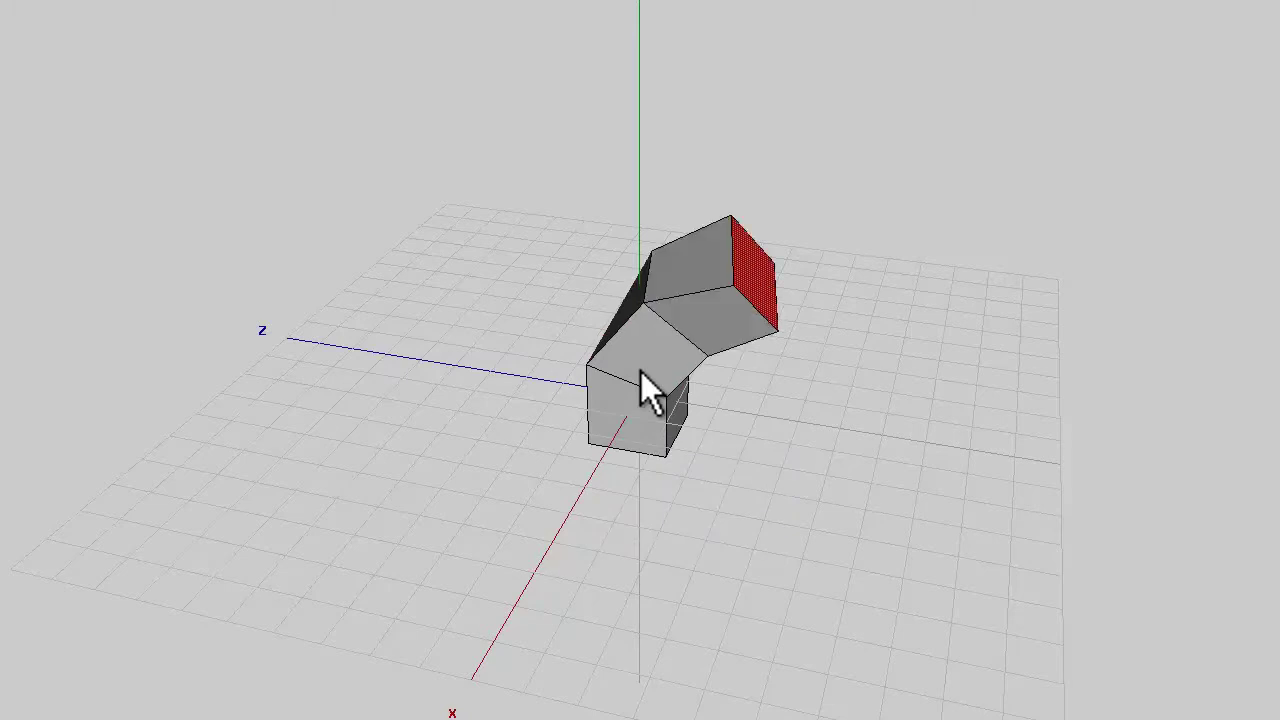
Repeat the sweep until the chain closes into a ring at the starting cube, and remove the overlapping end
{"action": "key", "text": "d"}
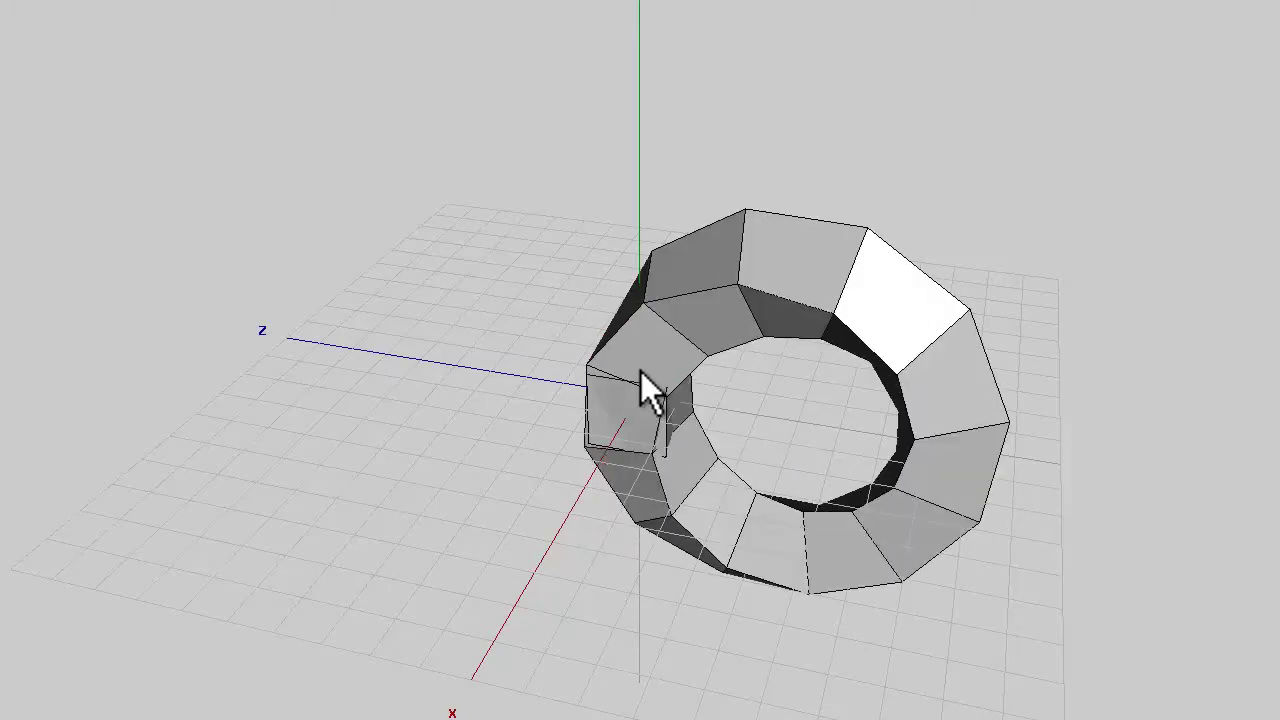
{"action": "key", "text": "d"}
{"action": "key", "text": "ctrl+z"}
{"action": "key", "text": "Delete"}
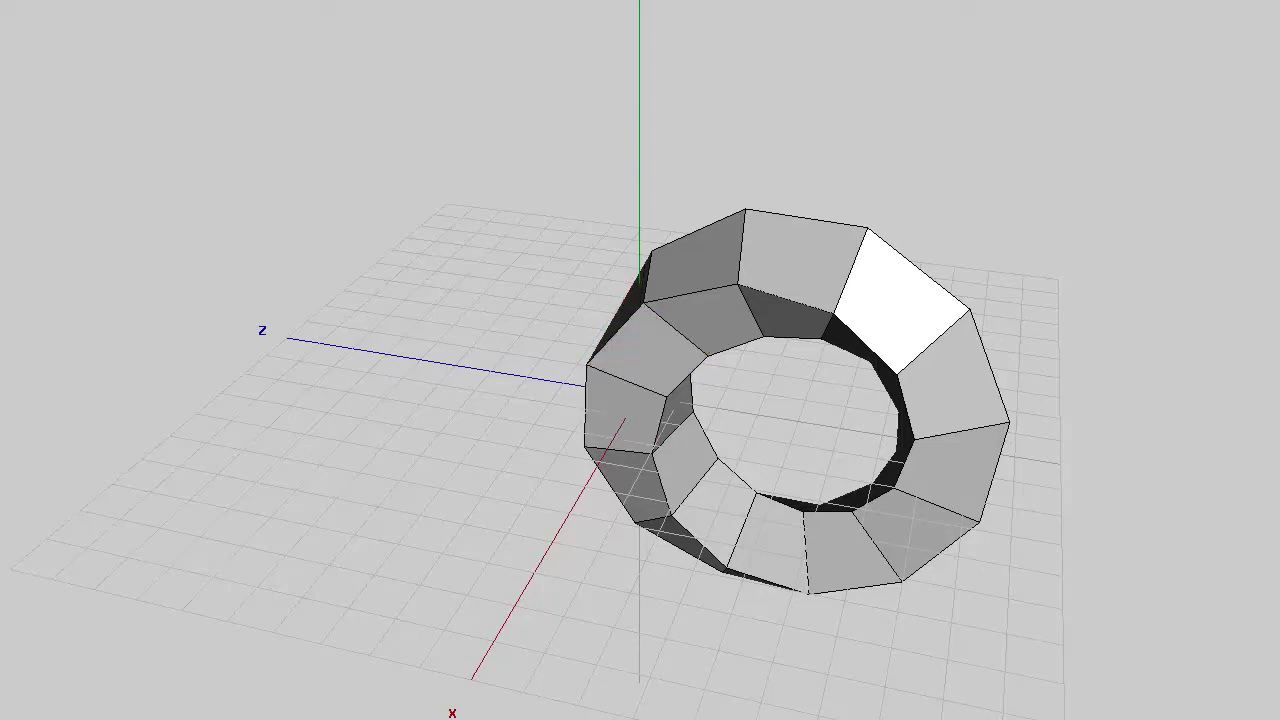
Select the whole ring object and weld its meeting ends together
{"action": "key", "text": "ctrl+a"}
{"action": "right_click", "coordinate": [697, 139]}
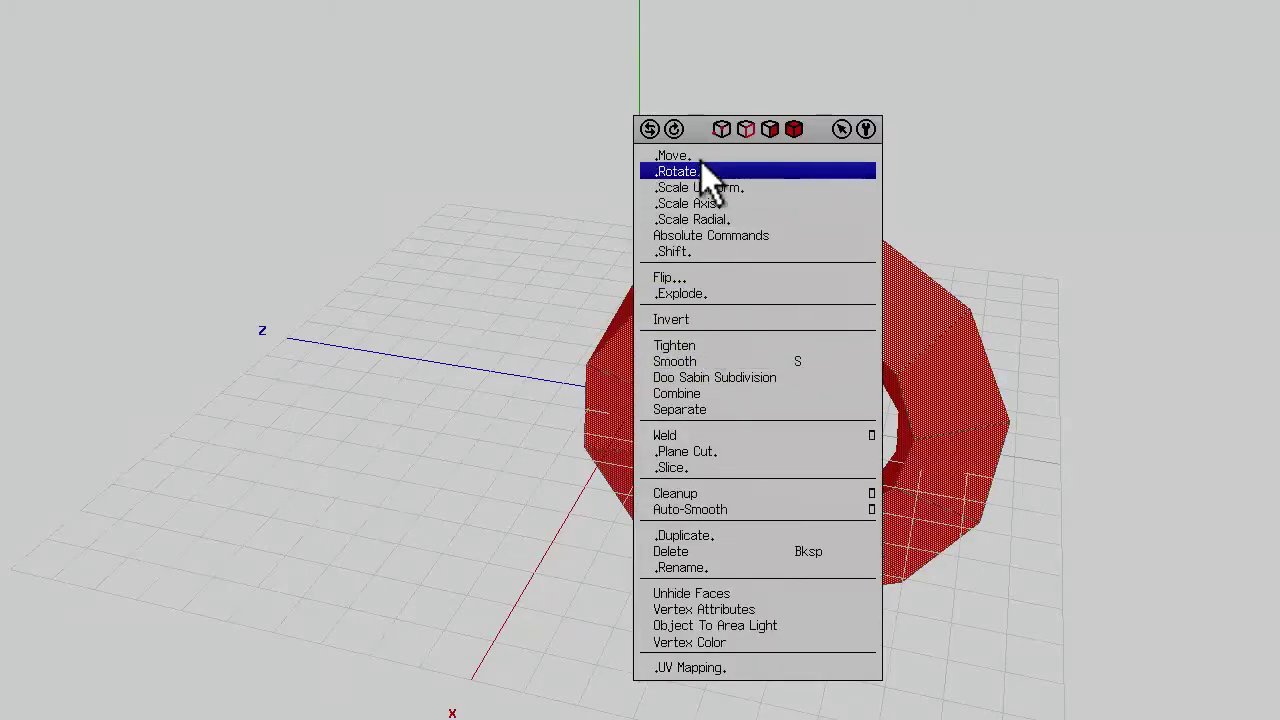
{"action": "left_click", "coordinate": [701, 441]}
Try bevelling a single lengthwise edge loop that winds around the twisted ring
{"action": "middle_click_drag", "start_coordinate": [606, 390], "coordinate": [697, 340]}
{"action": "key", "text": "2"}
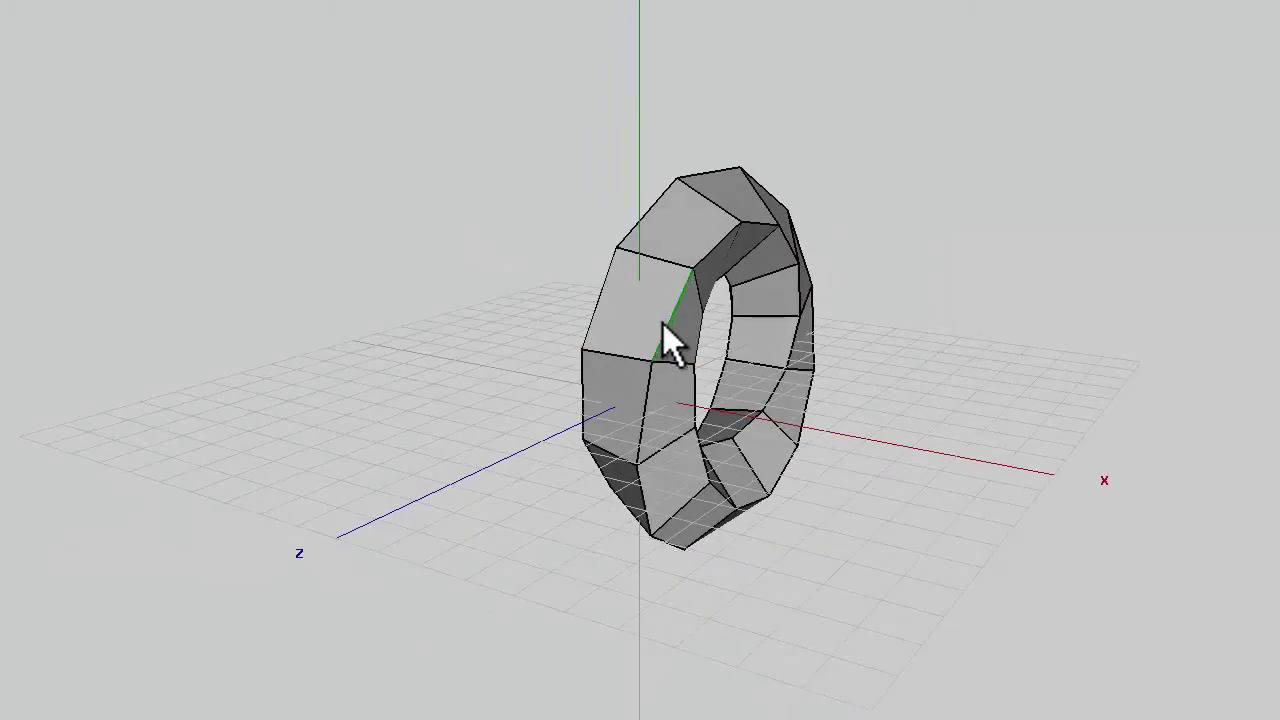
{"action": "left_click", "coordinate": [655, 325]}
{"action": "middle_click_drag", "start_coordinate": [637, 420], "coordinate": [615, 351]}
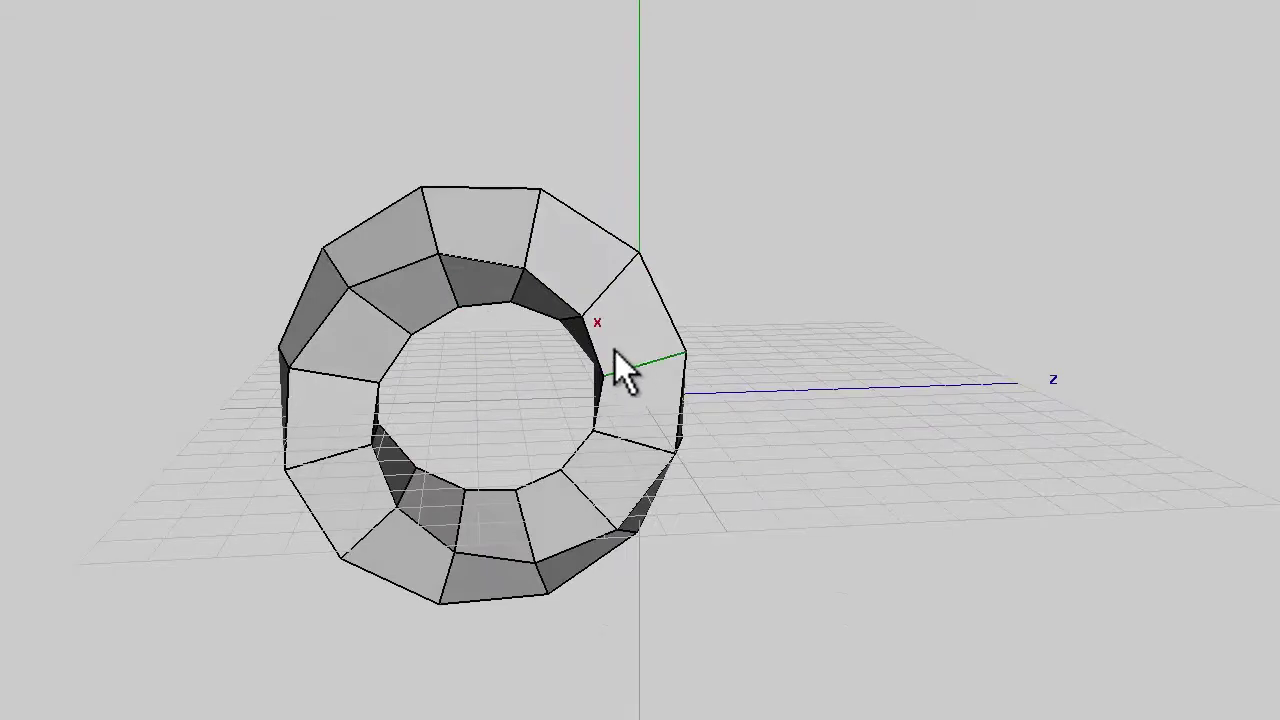
{"action": "middle_click_drag", "start_coordinate": [845, 308], "coordinate": [824, 198]}
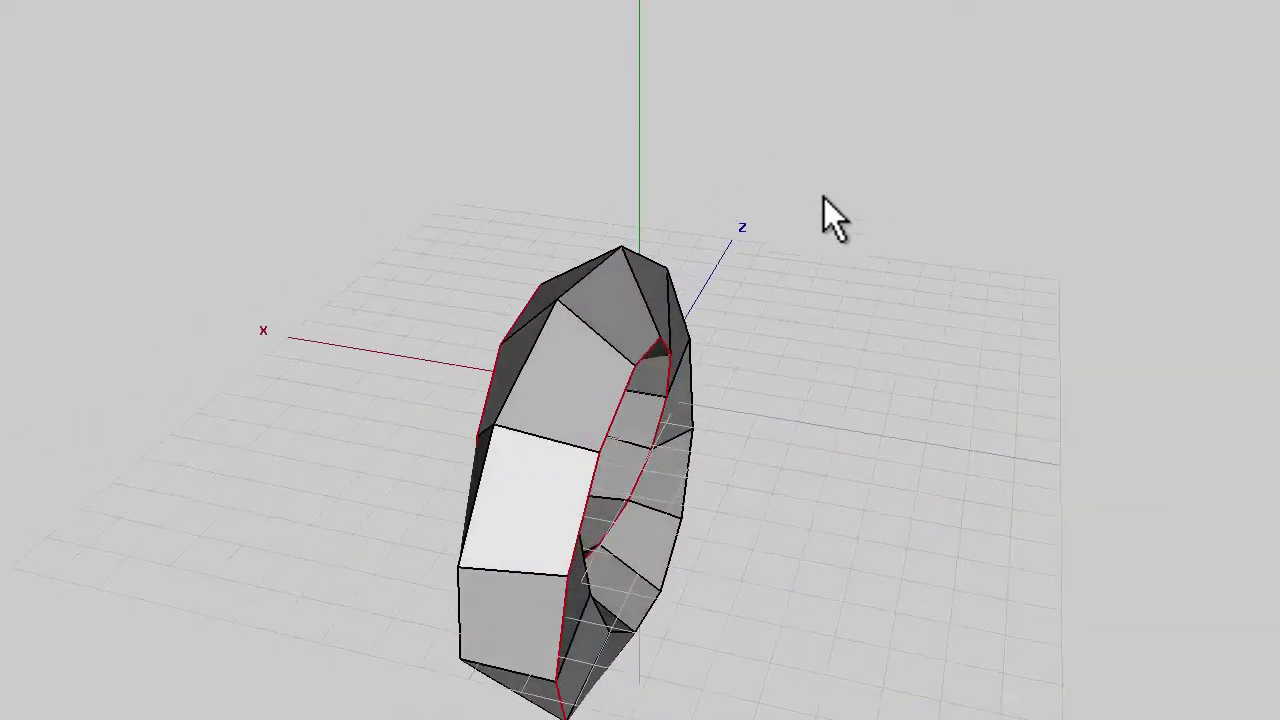
{"action": "right_click", "coordinate": [823, 198]}
{"action": "left_click", "coordinate": [810, 468]}
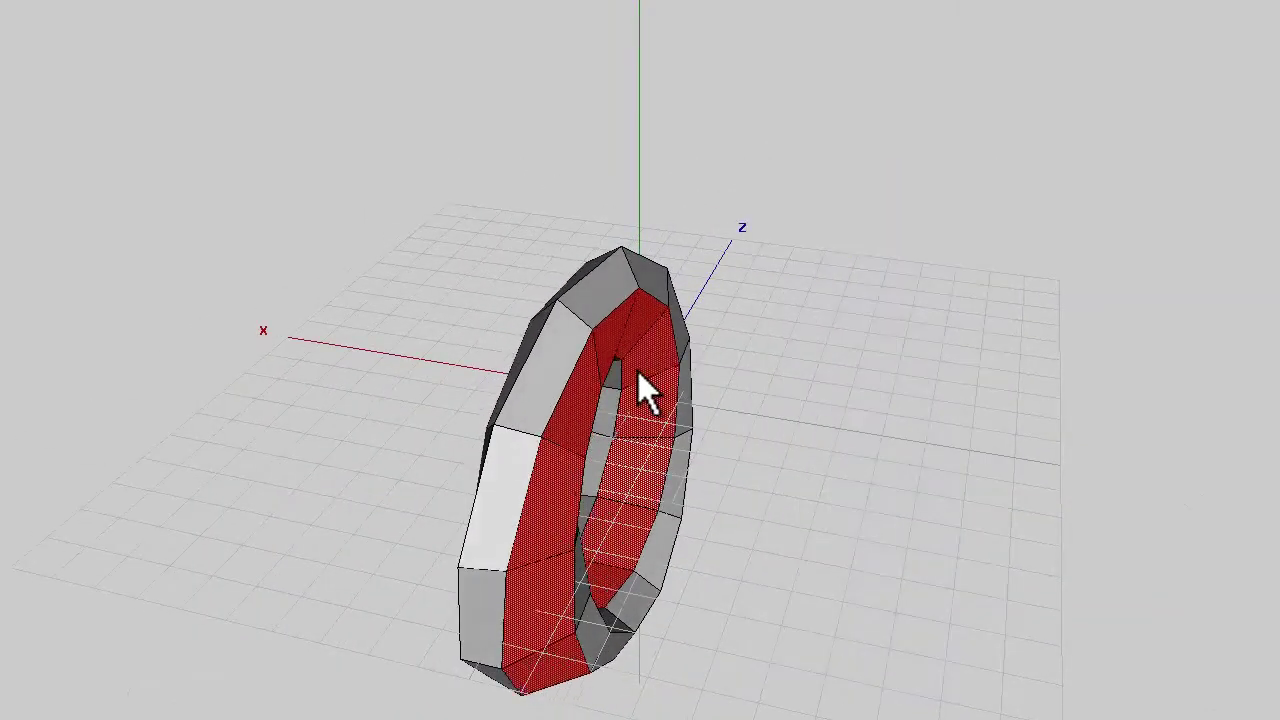
{"action": "right_click", "coordinate": [640, 370]}
{"action": "middle_click_drag", "start_coordinate": [636, 371], "coordinate": [639, 371]}
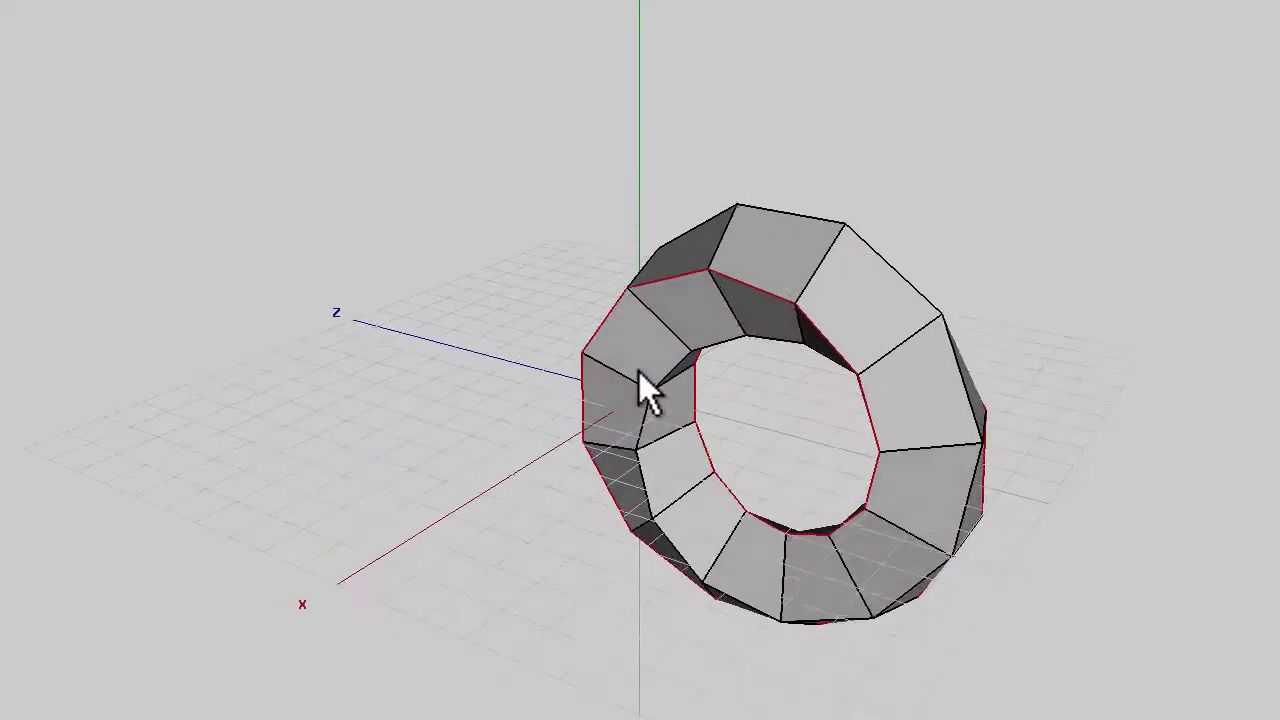
Try bevelling the ring with the edge selection extended to all of its edges
{"action": "double_click", "coordinate": [888, 280]}
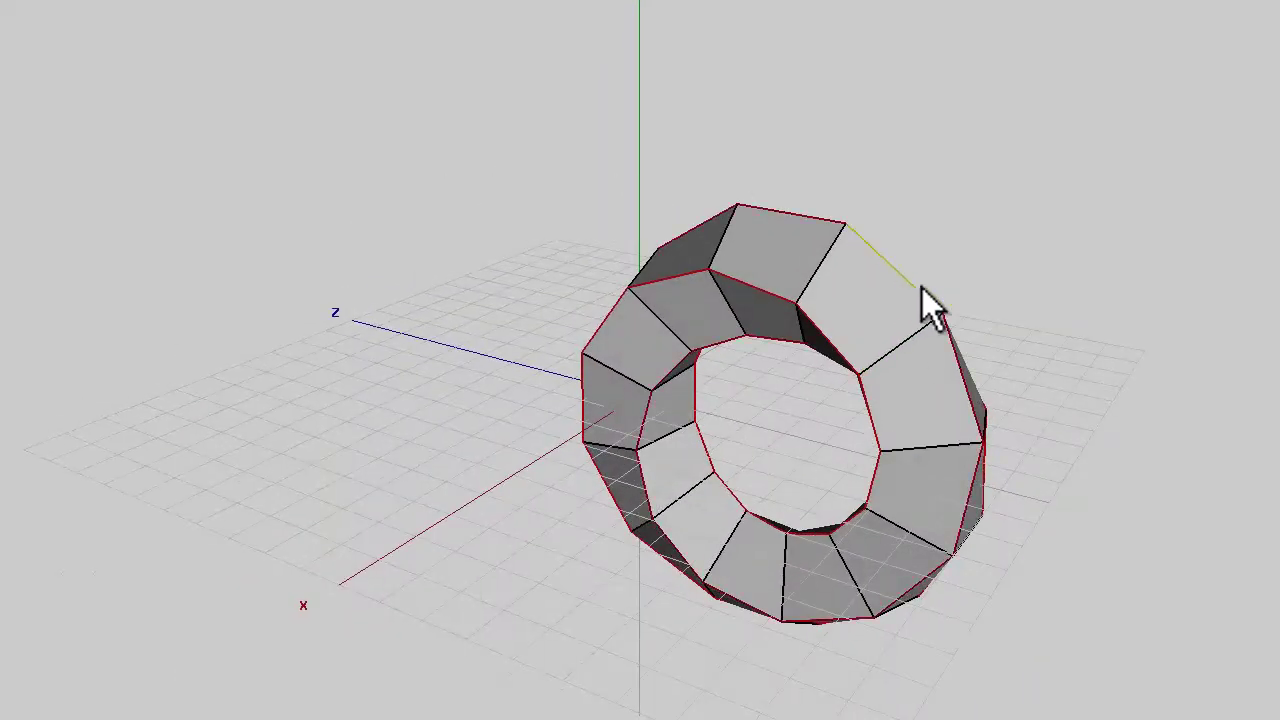
{"action": "right_click", "coordinate": [978, 154]}
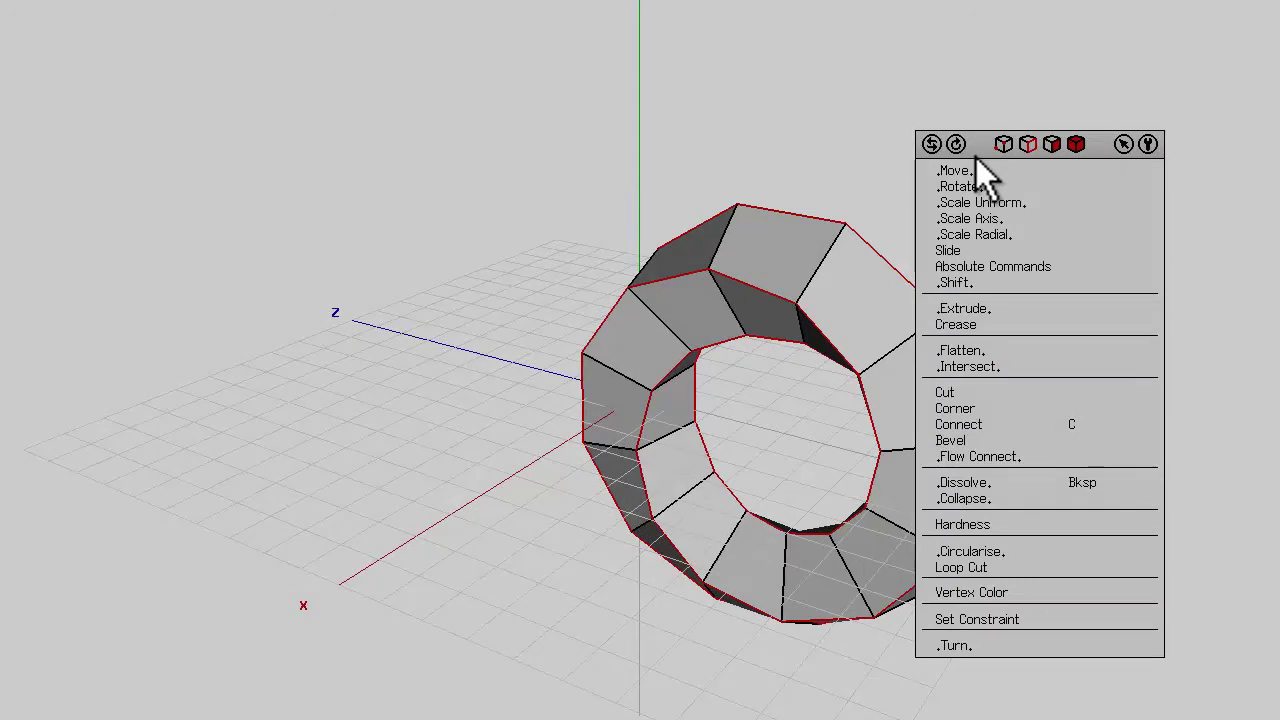
{"action": "left_click", "coordinate": [940, 154]}
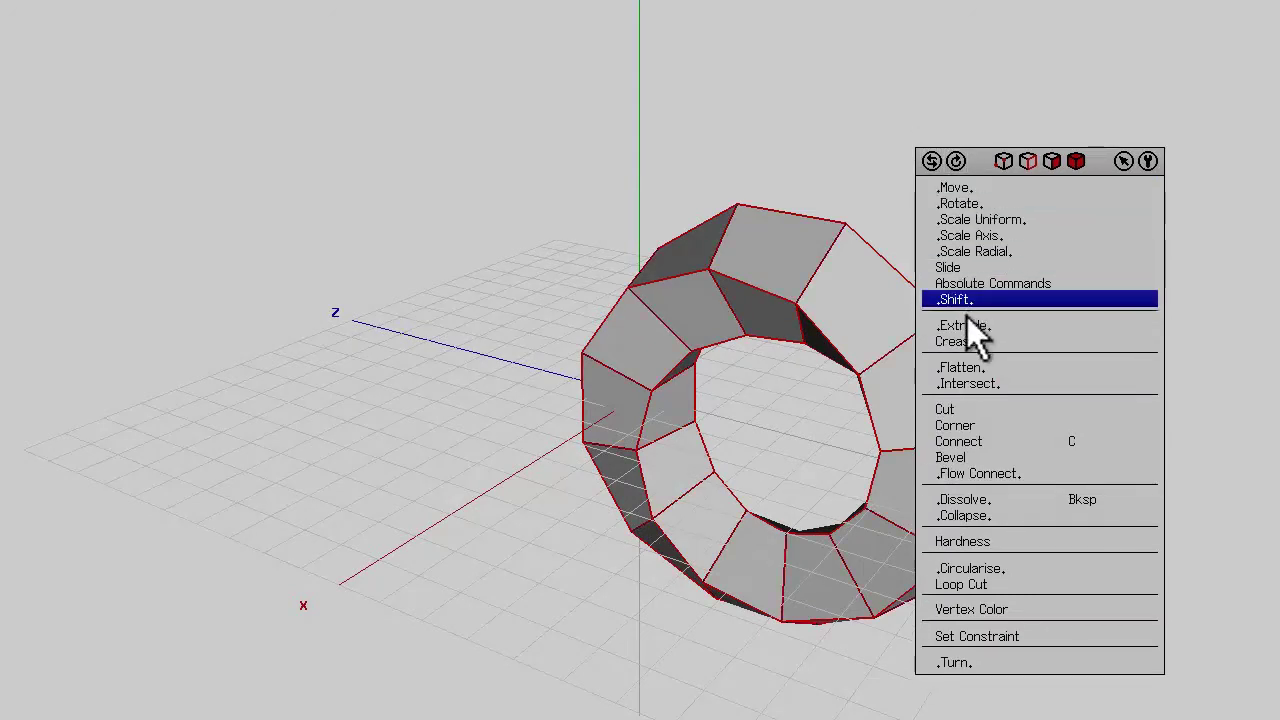
{"action": "left_click", "coordinate": [960, 457]}
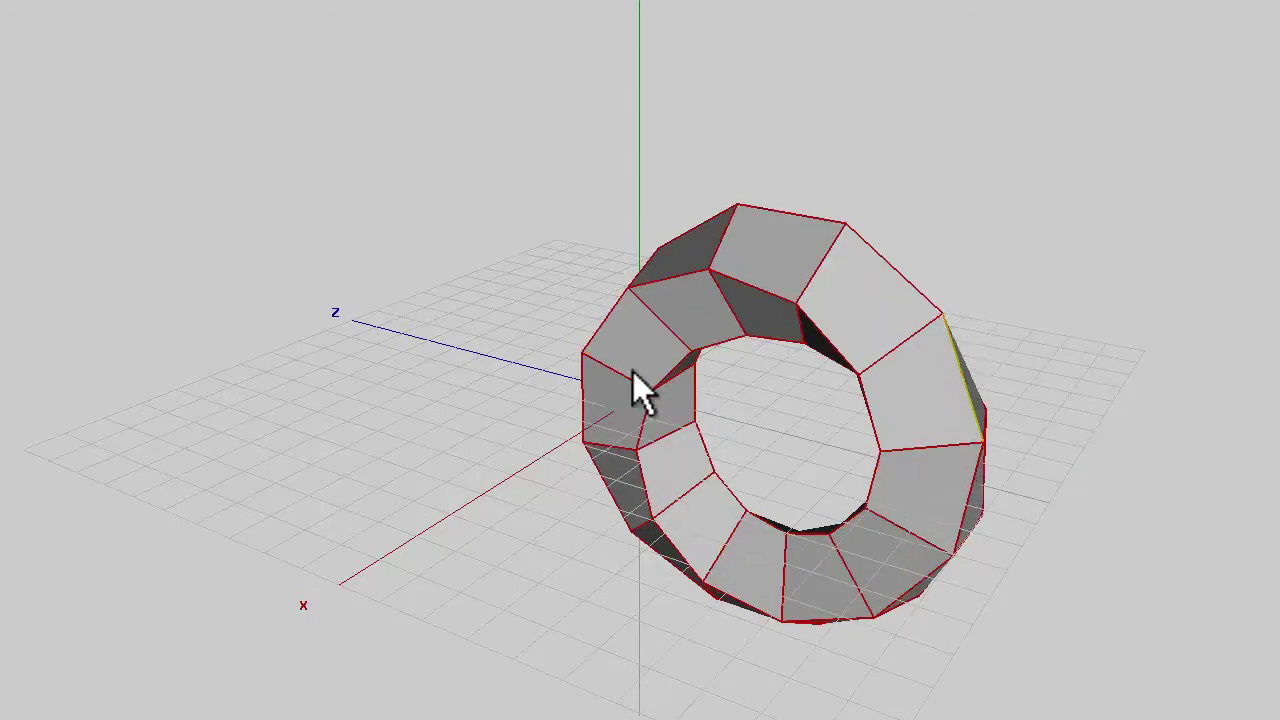
Clear the selection, select all the lengthwise edges running around the ring, and bevel them into narrow face bands
{"action": "middle_click_drag", "start_coordinate": [633, 371], "coordinate": [860, 259]}
{"action": "key", "text": "space"}
{"action": "left_click", "coordinate": [667, 207]}
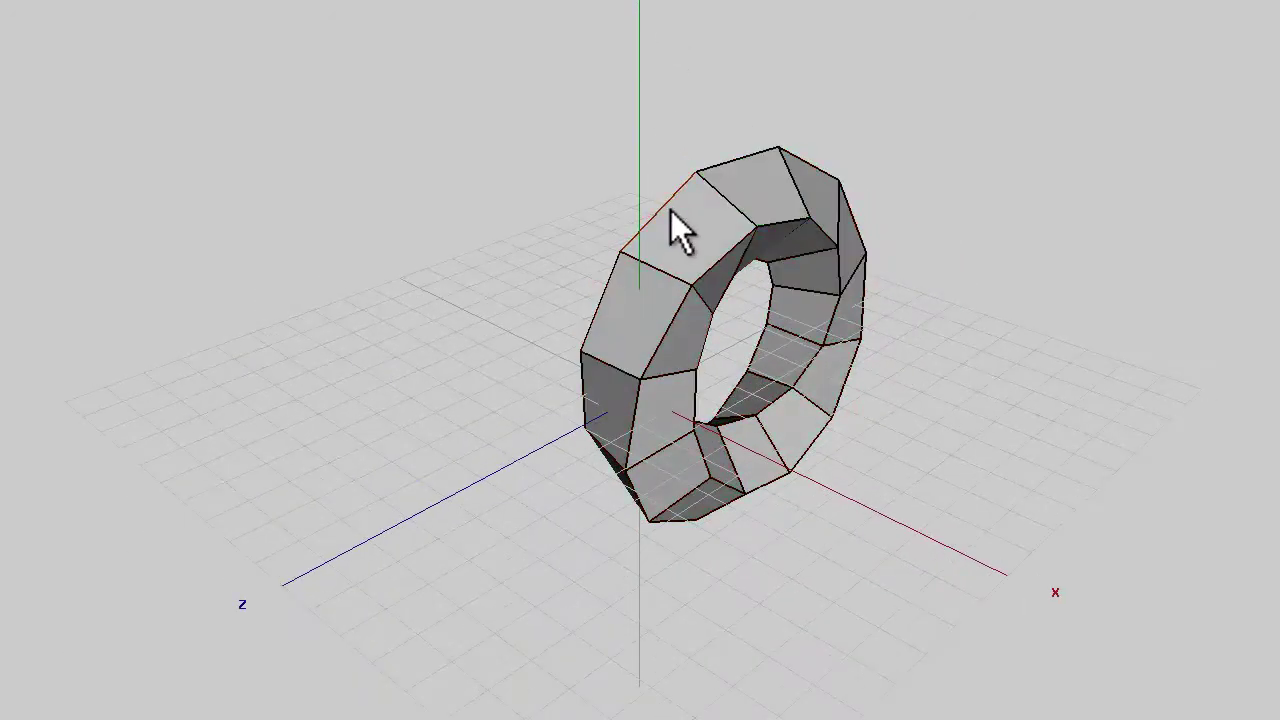
{"action": "key", "text": "g"}
{"action": "key", "text": "l"}
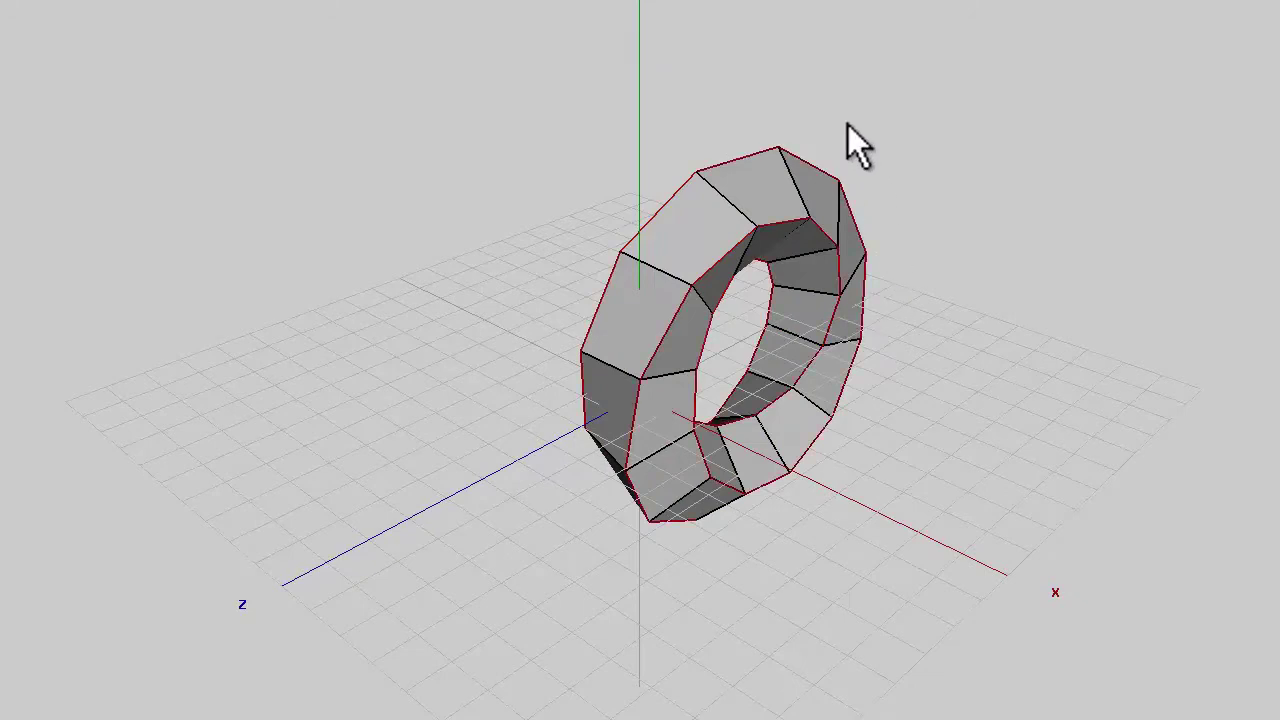
{"action": "right_click", "coordinate": [848, 125]}
{"action": "left_click", "coordinate": [847, 418]}
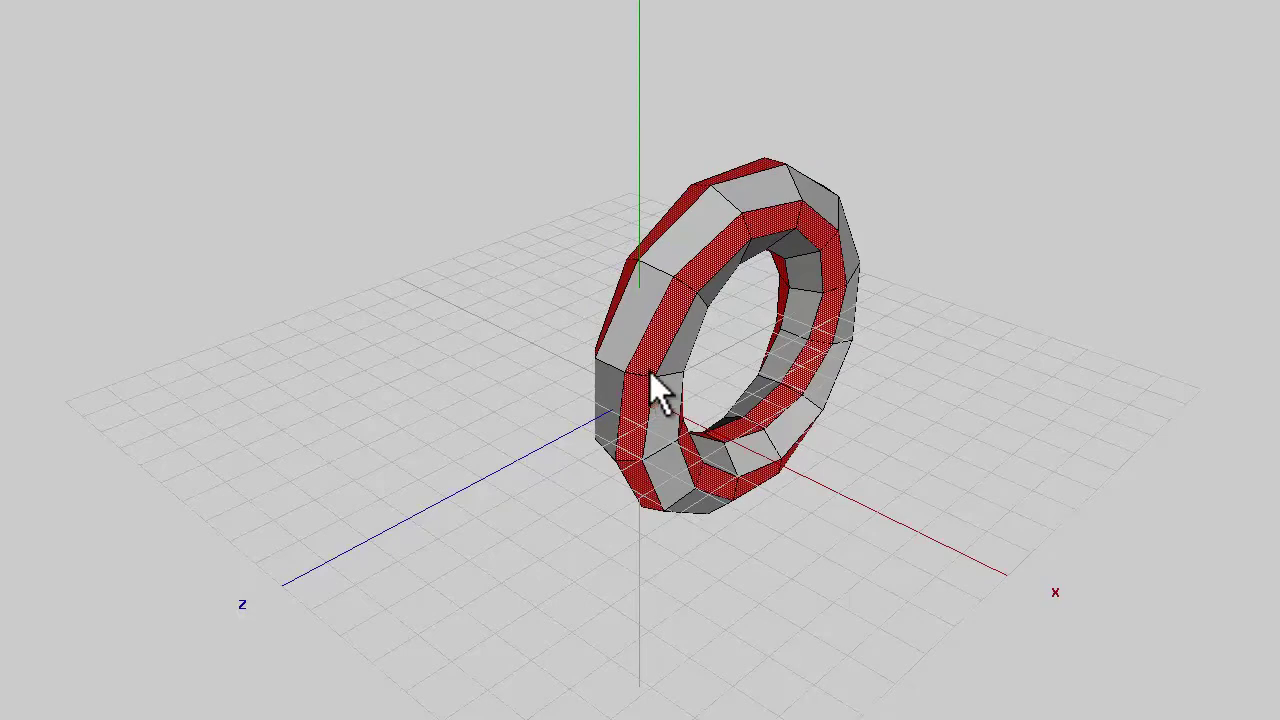
{"action": "left_click", "coordinate": [640, 371]}
Clear the selection and select one continuous band of faces that winds lengthwise around the bevelled ring
{"action": "middle_click_drag", "start_coordinate": [917, 399], "coordinate": [637, 372]}
{"action": "key", "text": "space"}
{"action": "left_click", "coordinate": [614, 0]}
{"action": "left_click", "coordinate": [620, 286]}
{"action": "key", "text": "g"}
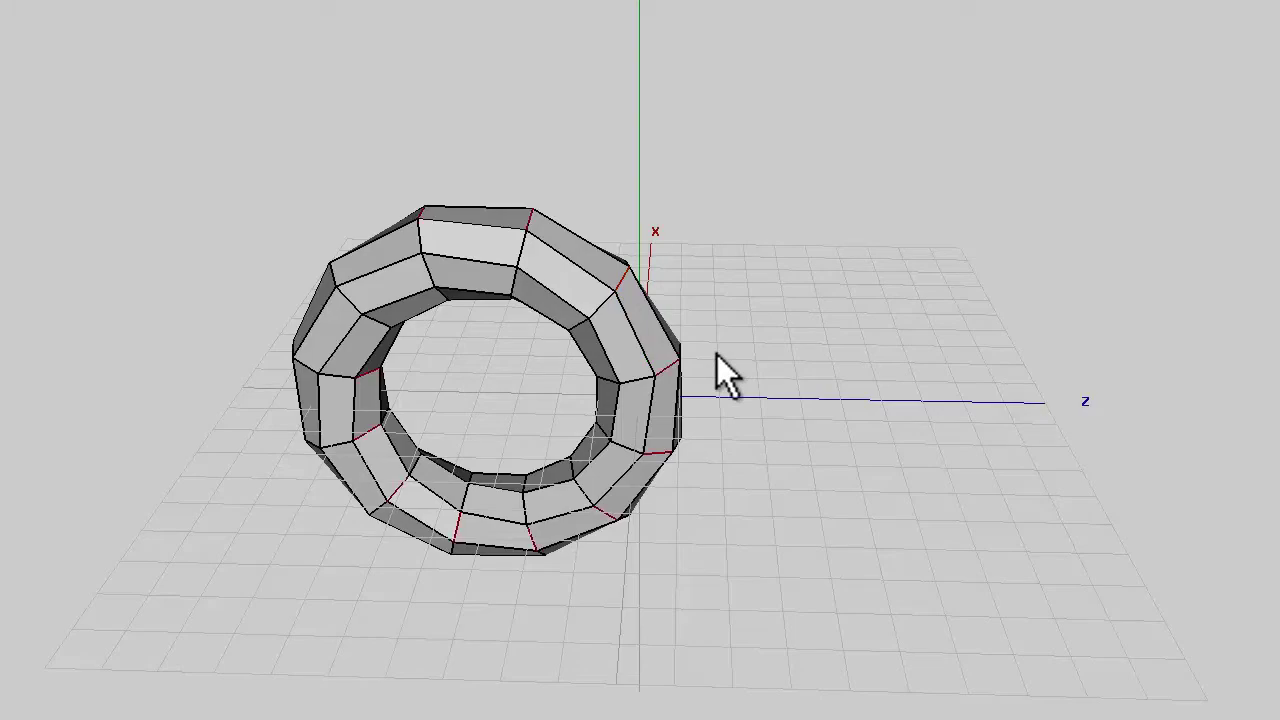
{"action": "left_click", "coordinate": [690, 0]}
{"action": "middle_click", "coordinate": [835, 333]}
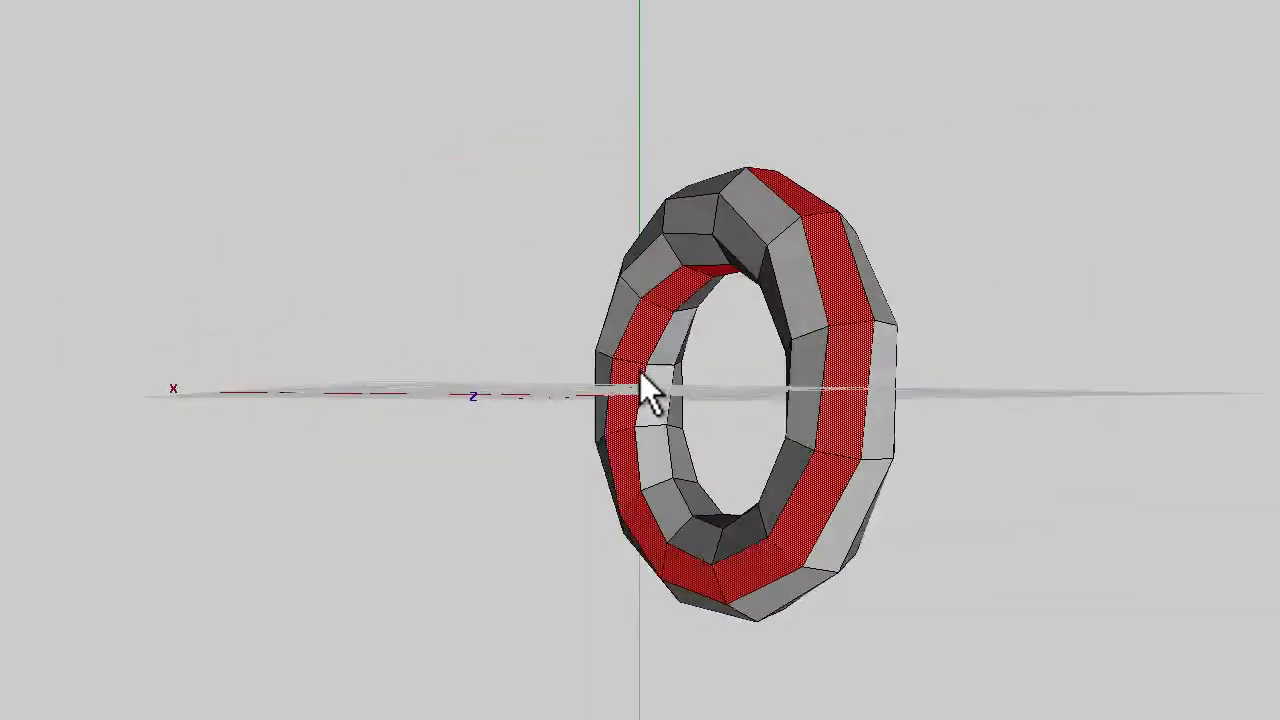
Try a shell extrude of the selected face band along its normals
{"action": "right_click", "coordinate": [840, 211]}
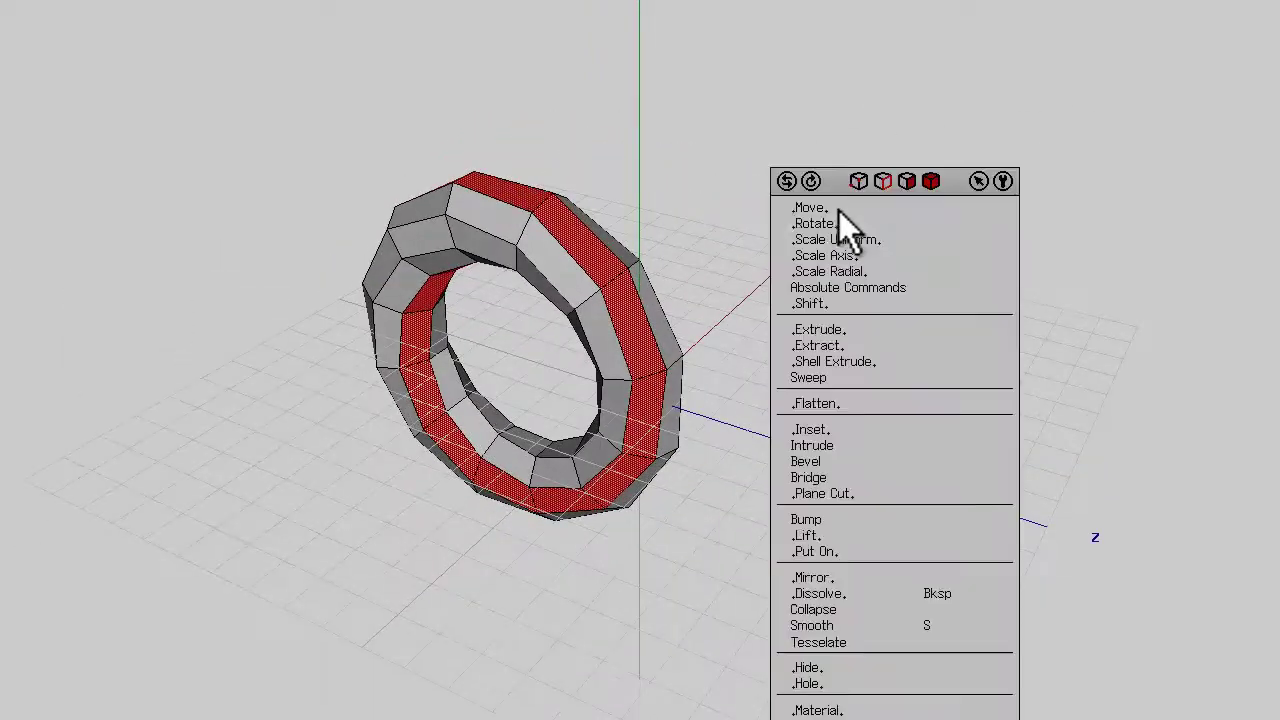
{"action": "left_click", "coordinate": [831, 361]}
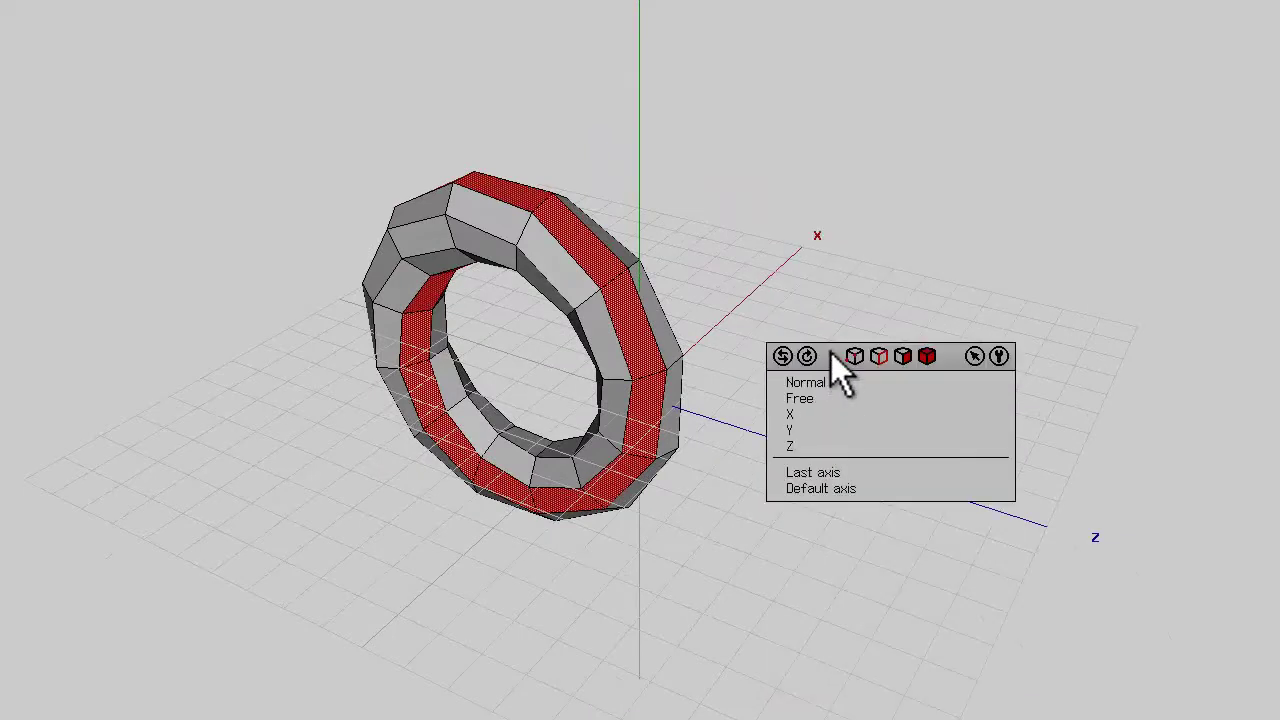
{"action": "left_click", "coordinate": [828, 382]}
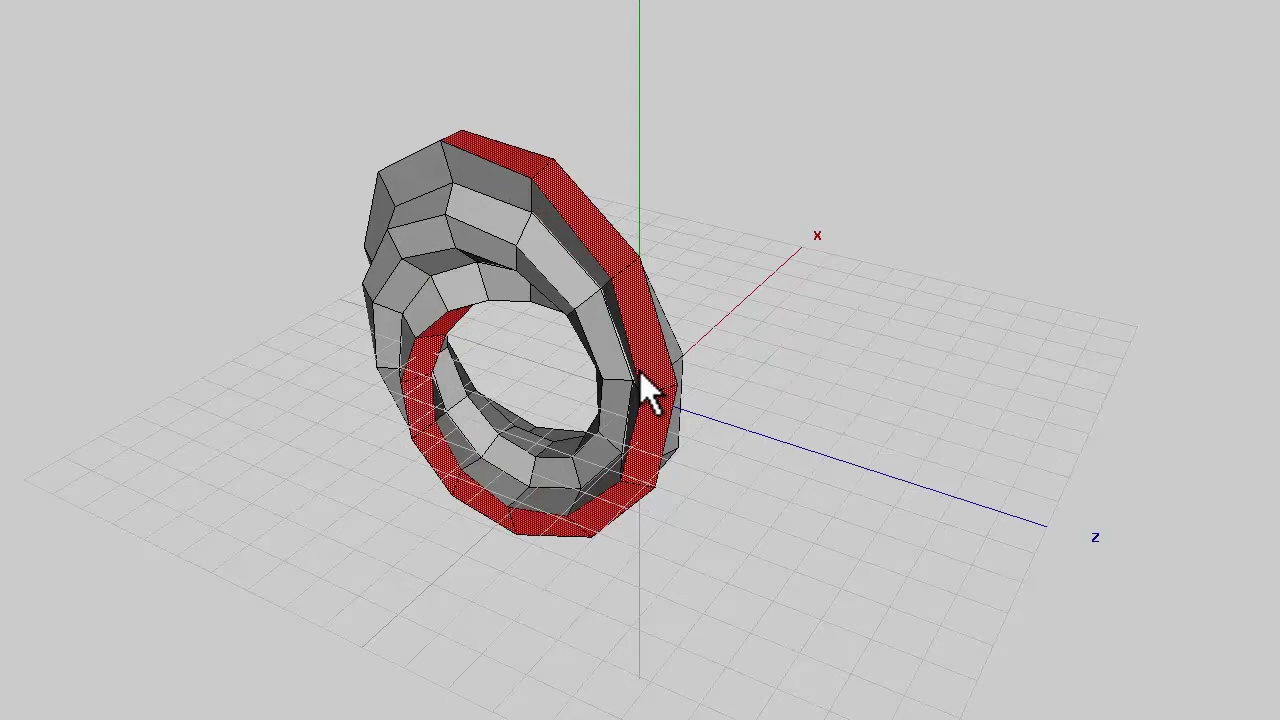
{"action": "left_click", "coordinate": [641, 371]}
{"action": "middle_click_drag", "start_coordinate": [830, 383], "coordinate": [641, 371]}
{"action": "key", "text": "ctrl+z"}
Shell-extrude the selected winding face band along its normals to form a raised strip
{"action": "middle_click_drag", "start_coordinate": [951, 379], "coordinate": [640, 372]}
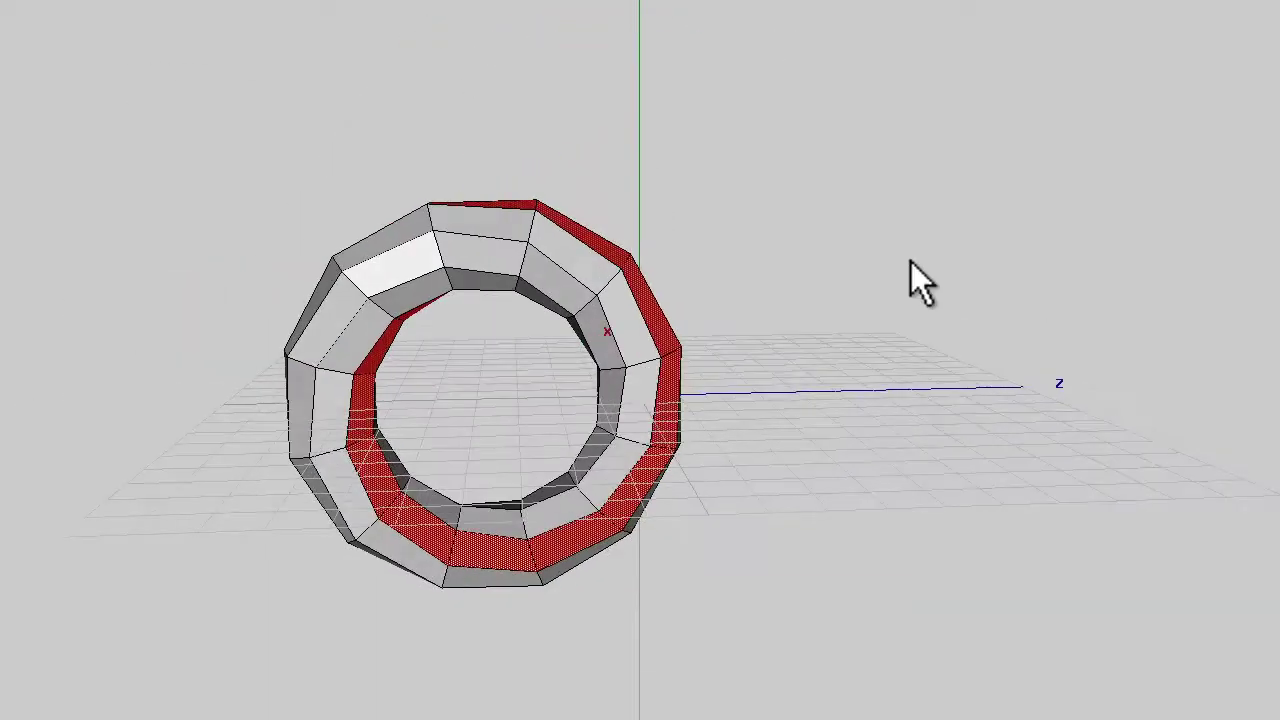
{"action": "right_click", "coordinate": [911, 262]}
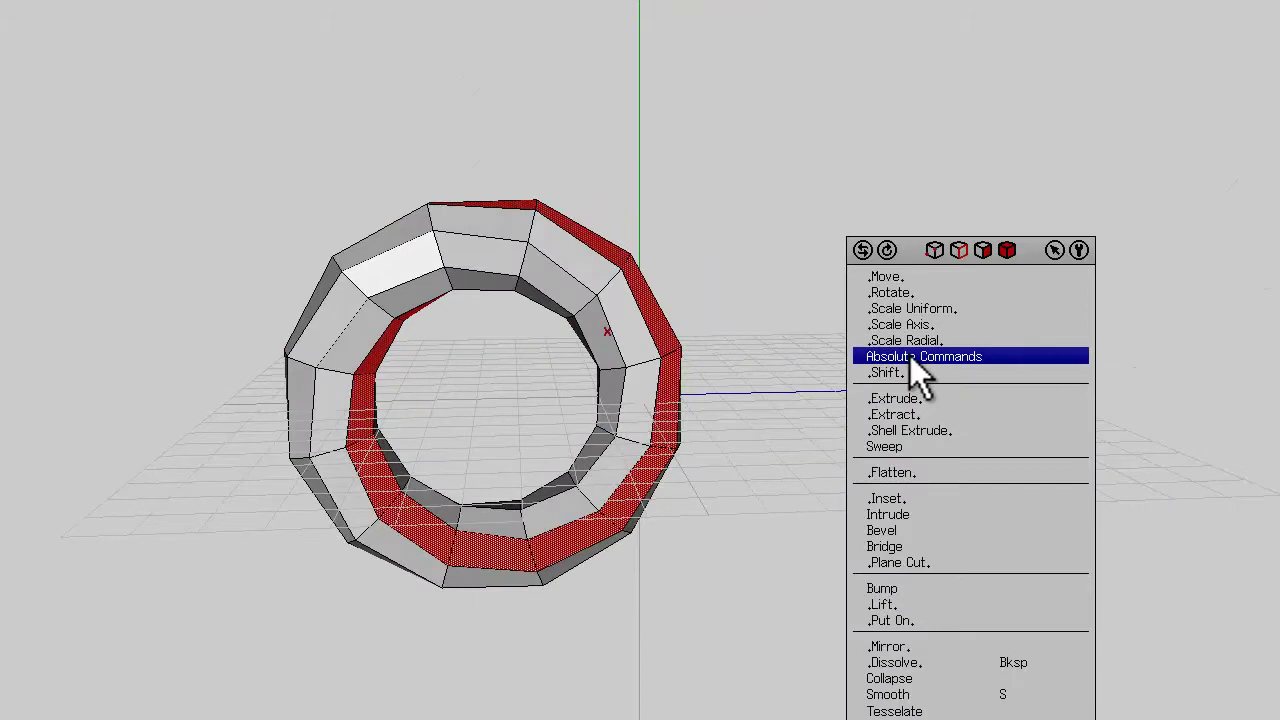
{"action": "left_click", "coordinate": [914, 431]}
{"action": "left_click", "coordinate": [905, 452]}
{"action": "left_click", "coordinate": [640, 372]}
{"action": "middle_click_drag", "start_coordinate": [916, 431], "coordinate": [638, 368]}
Shell-extrude the raised strip's outer faces along their normals by a smaller distance to add a thin outer layer
{"action": "right_click", "coordinate": [837, 291]}
{"action": "left_click", "coordinate": [817, 427]}
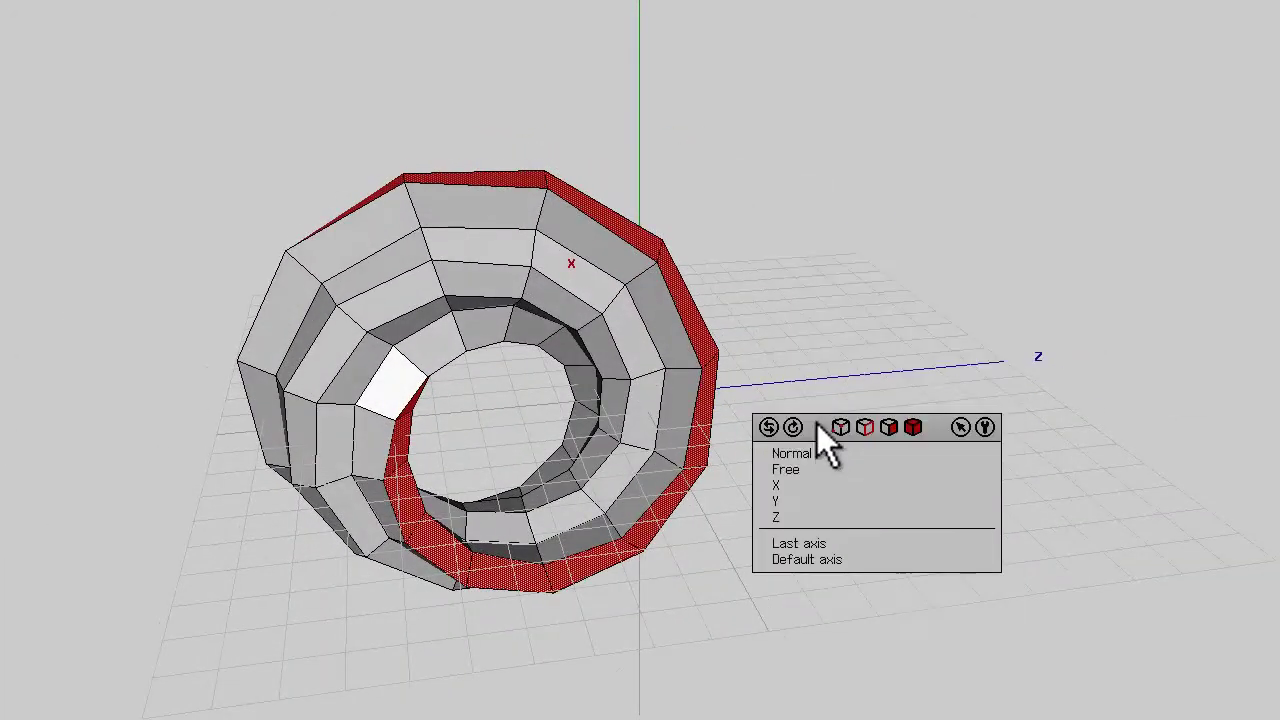
{"action": "left_click", "coordinate": [806, 453]}
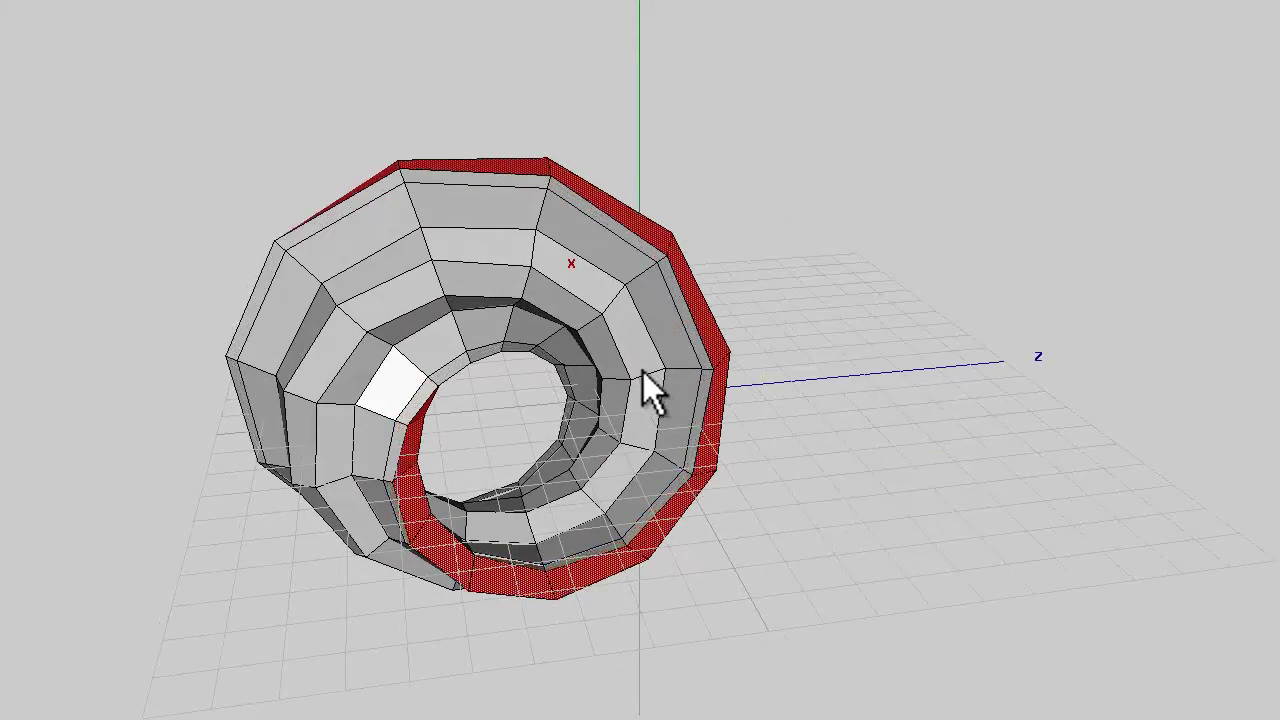
{"action": "left_click", "coordinate": [640, 371]}
{"action": "middle_click_drag", "start_coordinate": [640, 371], "coordinate": [640, 371]}
Select the other winding face band on the original ring and shell-extrude it along its normals
{"action": "key", "text": "space"}
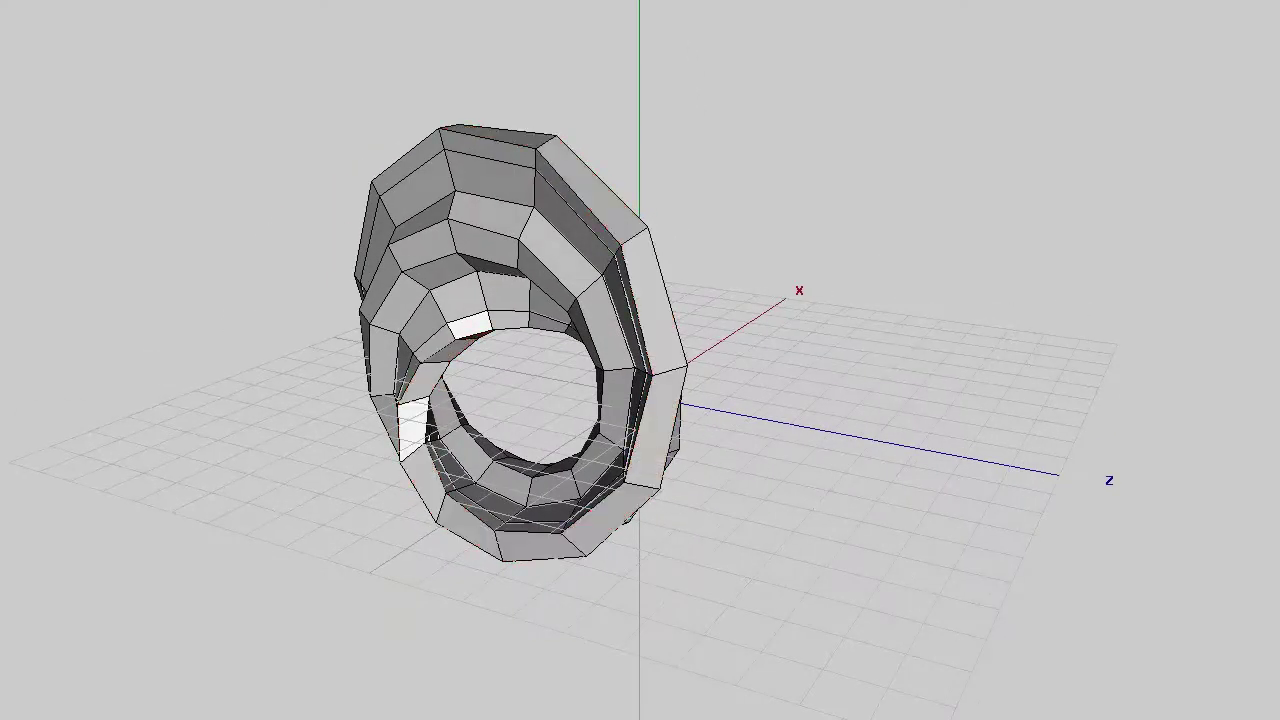
{"action": "left_click", "coordinate": [524, 225]}
{"action": "middle_click_drag", "start_coordinate": [689, 229], "coordinate": [660, 286]}
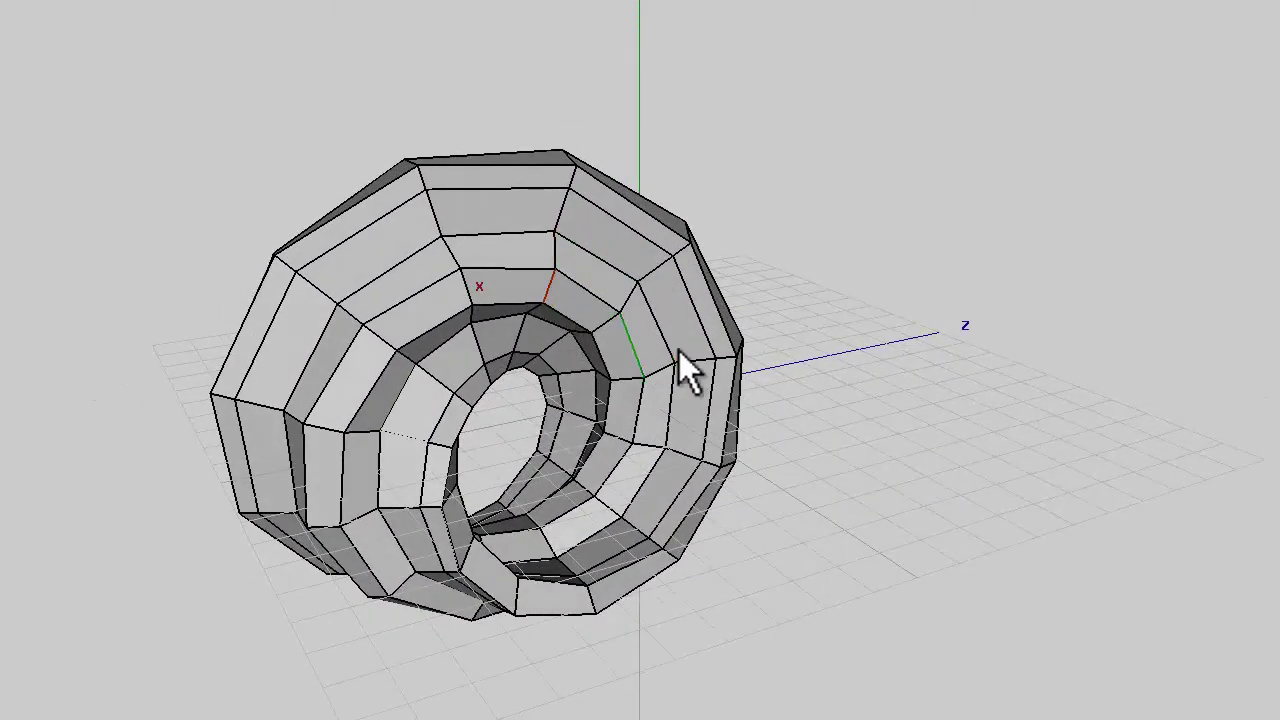
{"action": "key", "text": "g"}
{"action": "key", "text": "f"}
{"action": "right_click", "coordinate": [826, 216]}
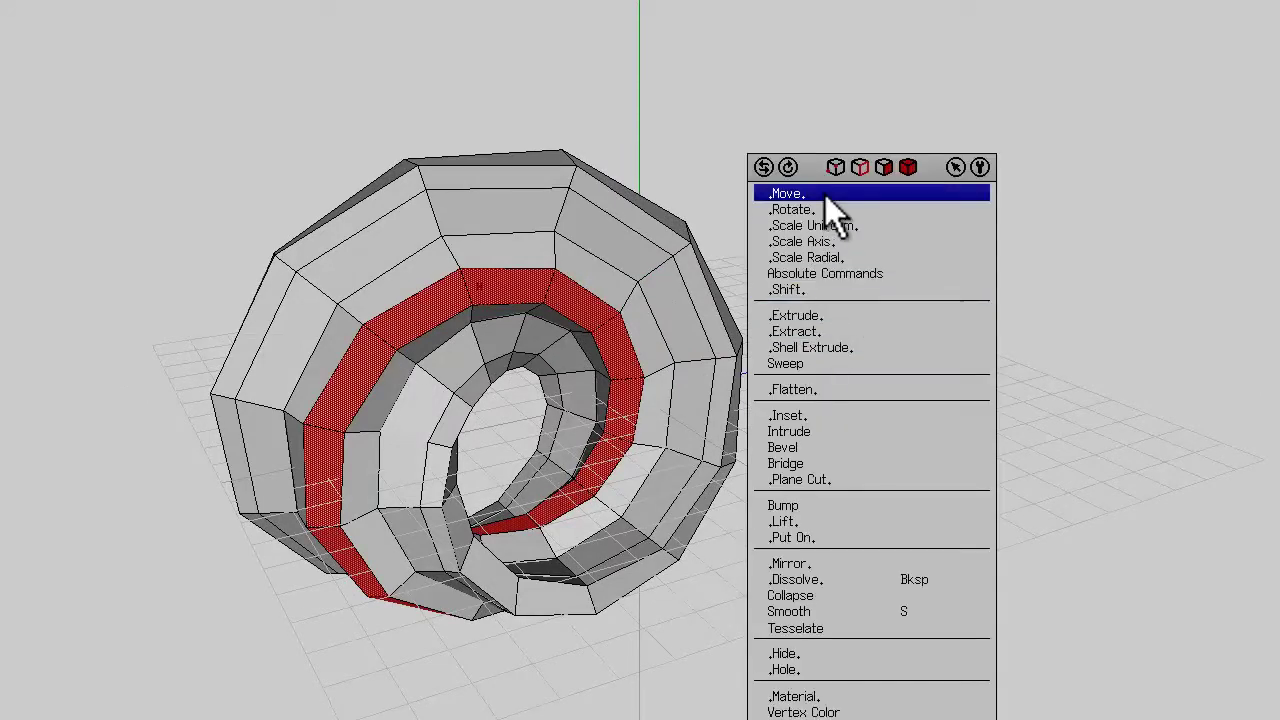
{"action": "left_click", "coordinate": [821, 347]}
{"action": "left_click", "coordinate": [805, 370]}
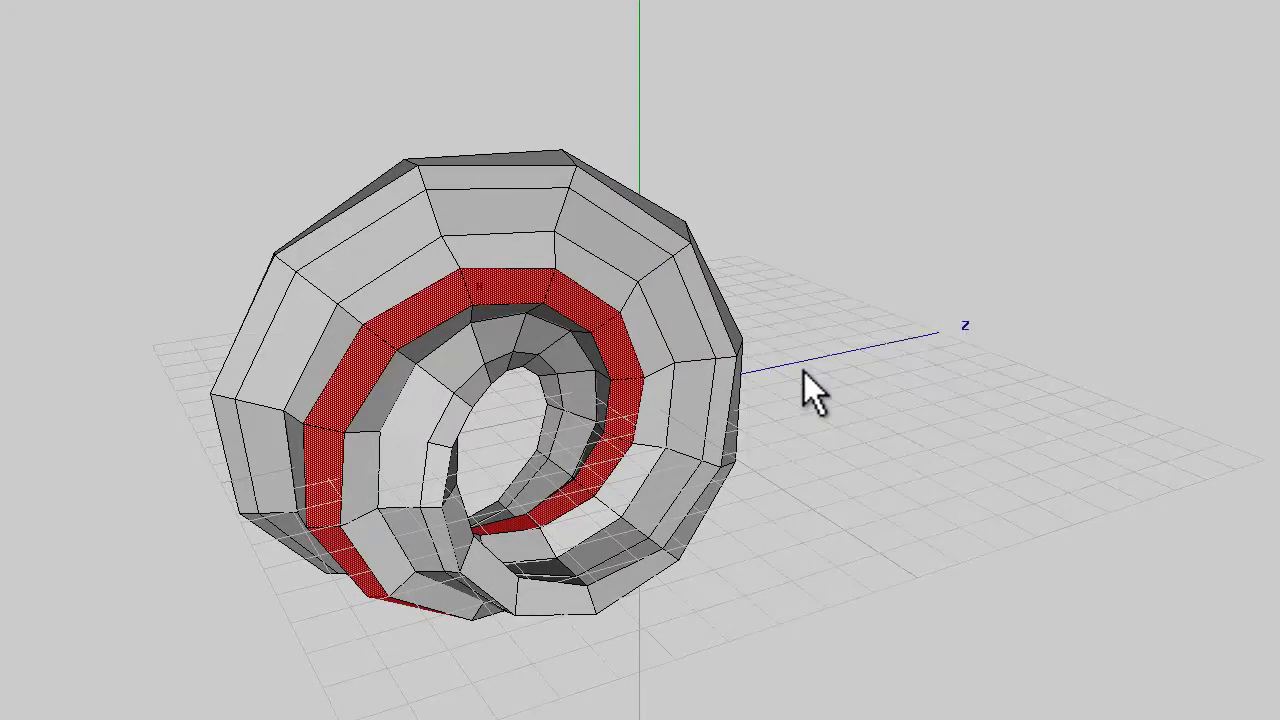
{"action": "left_click", "coordinate": [639, 371]}
Shell-extrude the second strip's outer faces along their normals to give it a thin outer layer too
{"action": "right_click", "coordinate": [885, 206]}
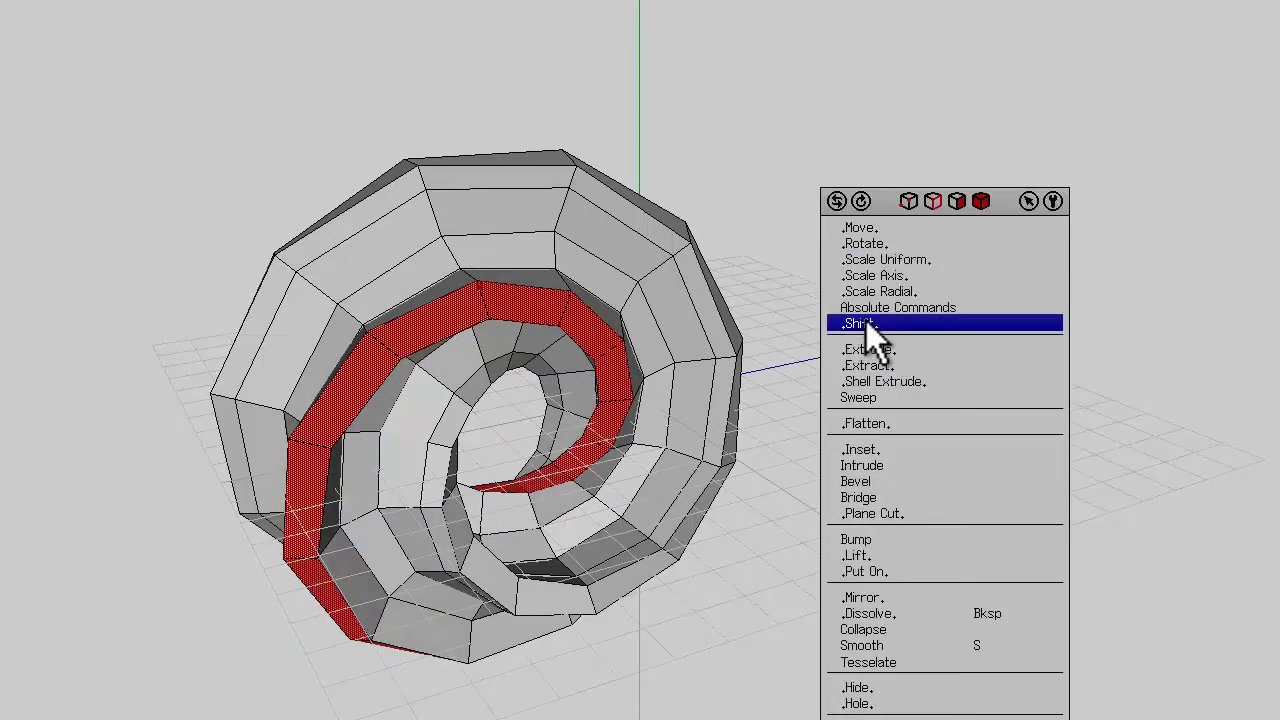
{"action": "left_click", "coordinate": [876, 386]}
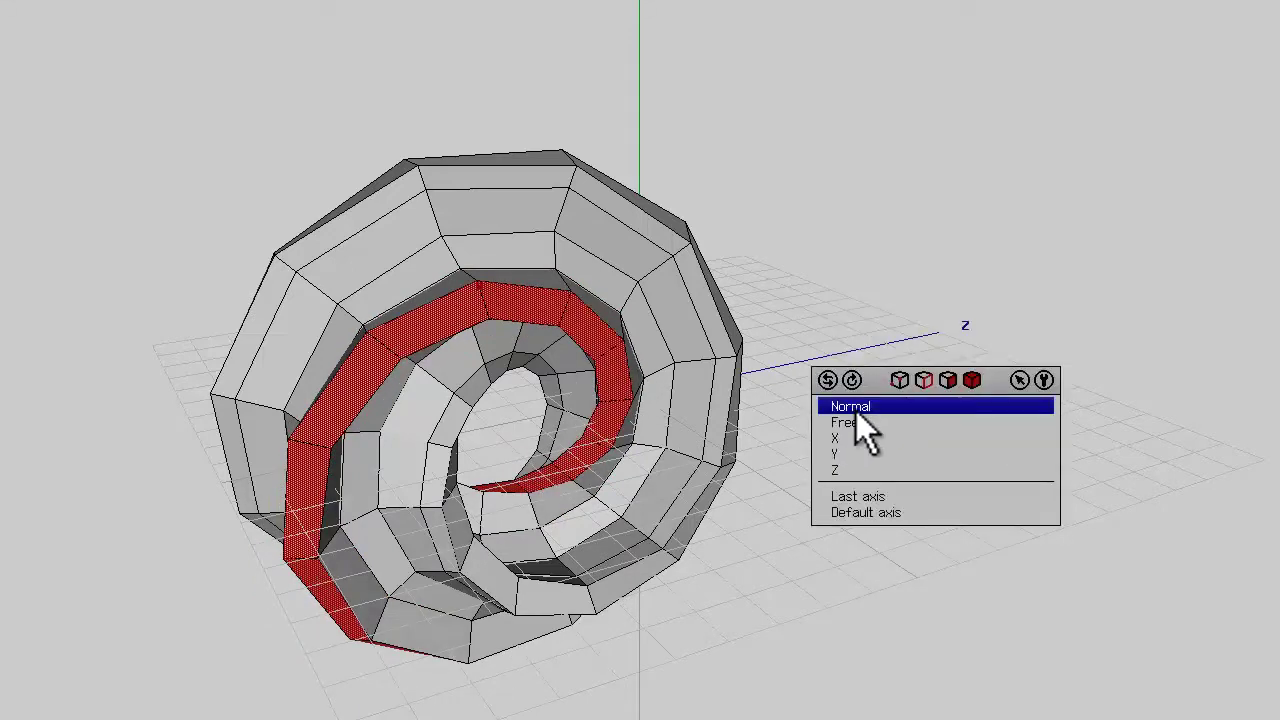
{"action": "left_click", "coordinate": [856, 412]}
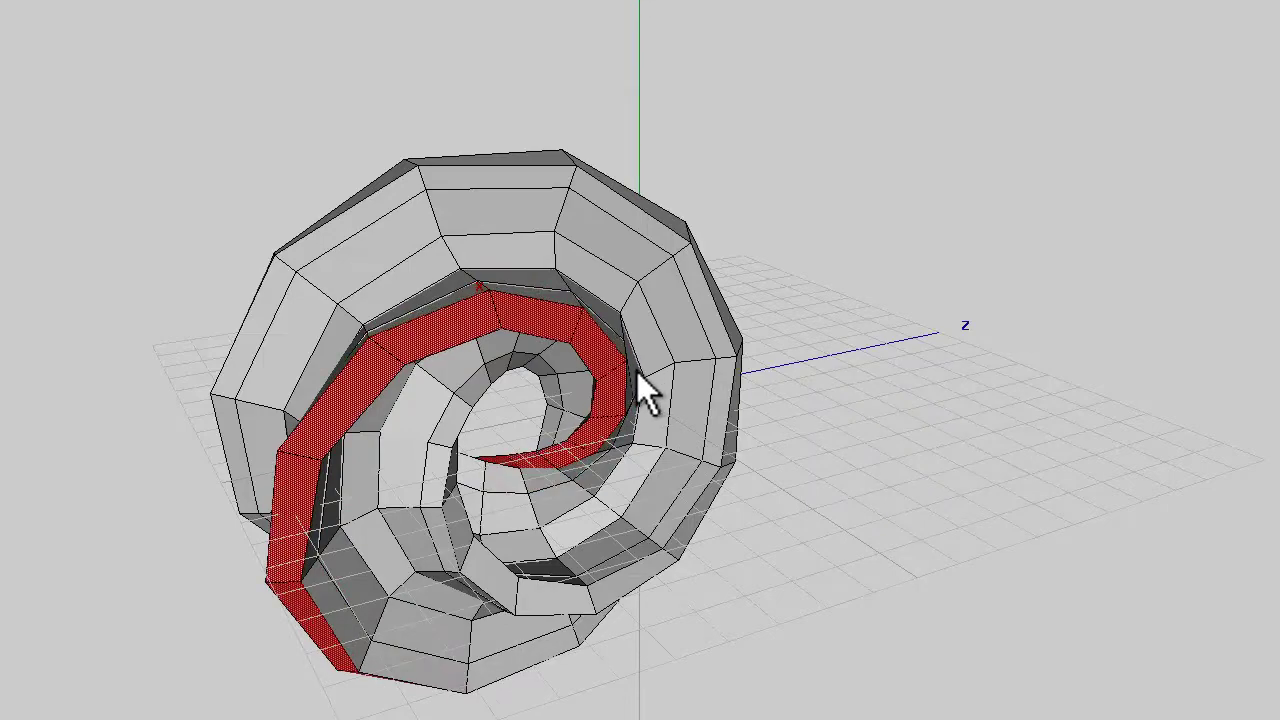
{"action": "left_click", "coordinate": [637, 371]}
{"action": "middle_click", "coordinate": [868, 405]}
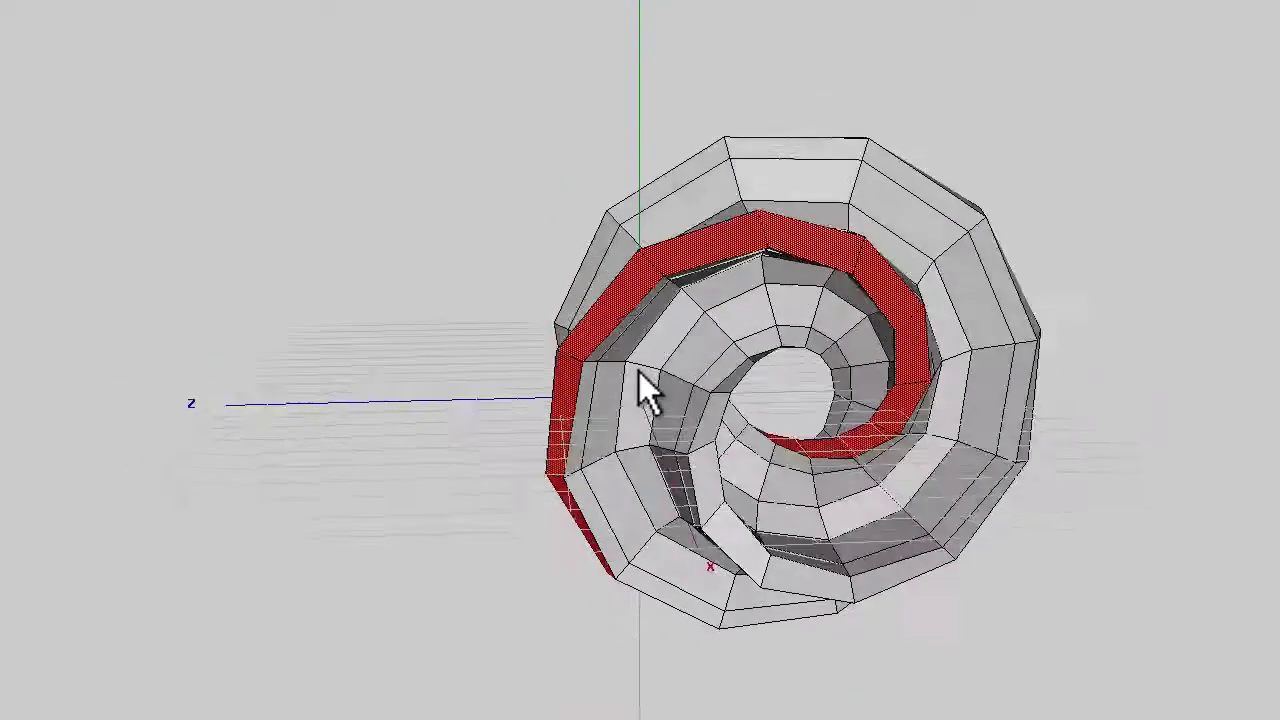
Clear the face selection, select the two raised strip objects cube34_extract36 and cube34_extract38, and hide both
{"action": "left_click", "coordinate": [639, 372]}
{"action": "key", "text": "space"}
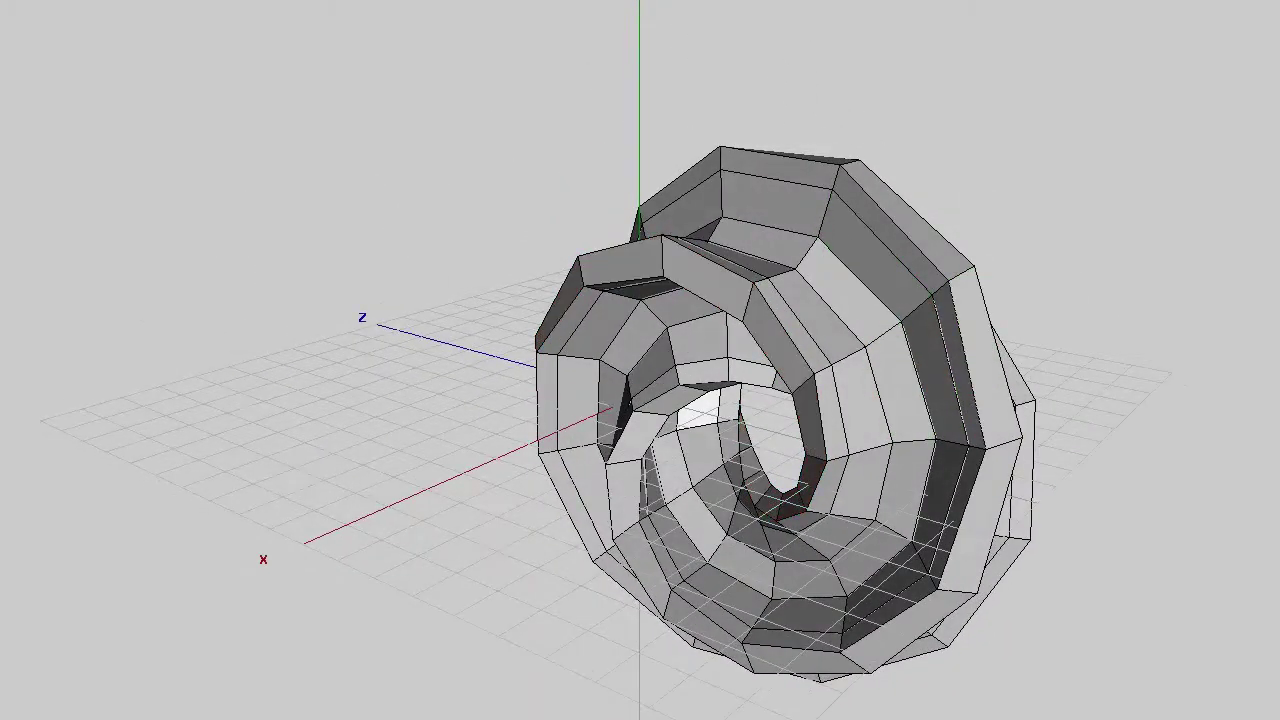
{"action": "left_click", "coordinate": [877, 213]}
{"action": "left_click", "coordinate": [774, 307]}
{"action": "middle_click", "coordinate": [785, 225]}
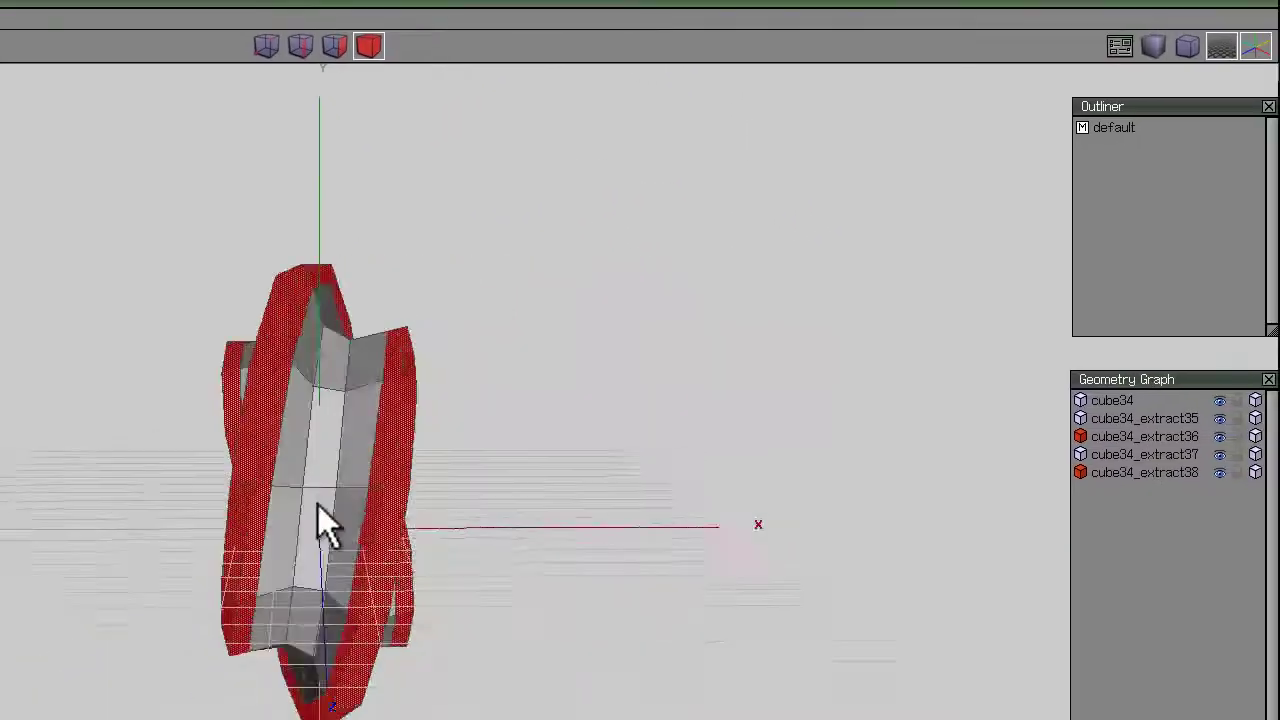
{"action": "left_click", "coordinate": [1219, 436]}
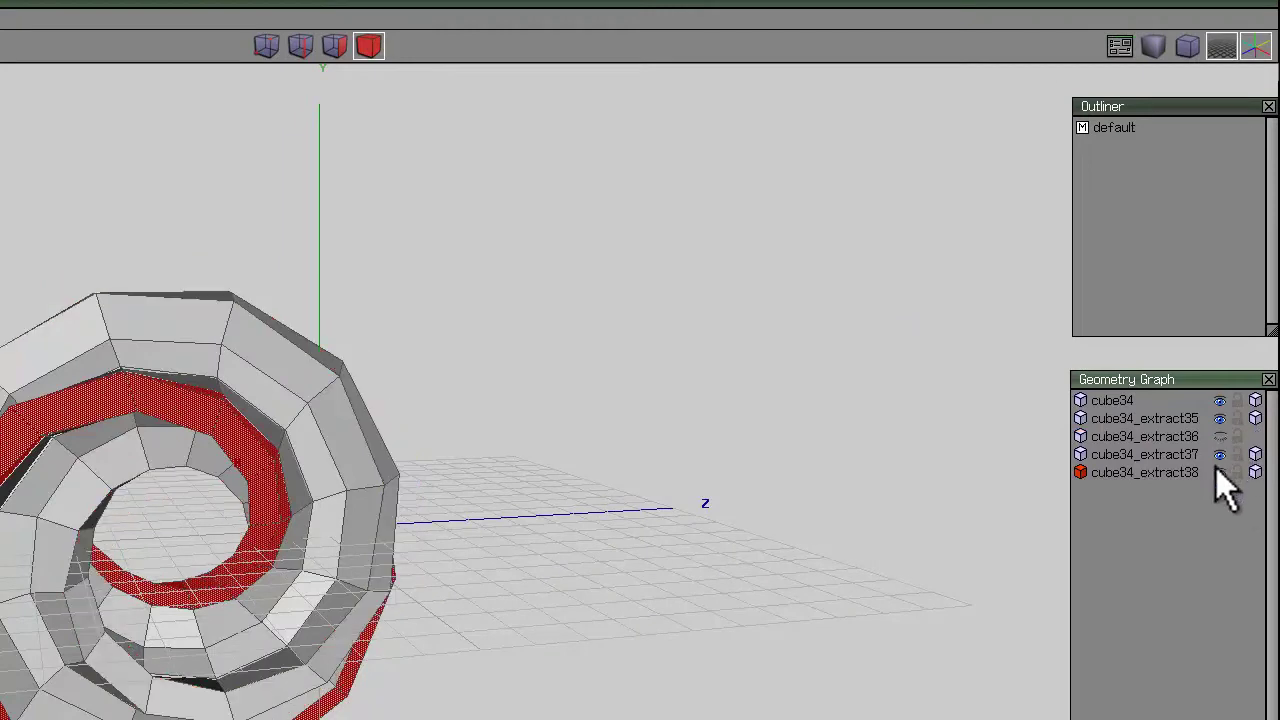
{"action": "left_click", "coordinate": [1219, 472]}
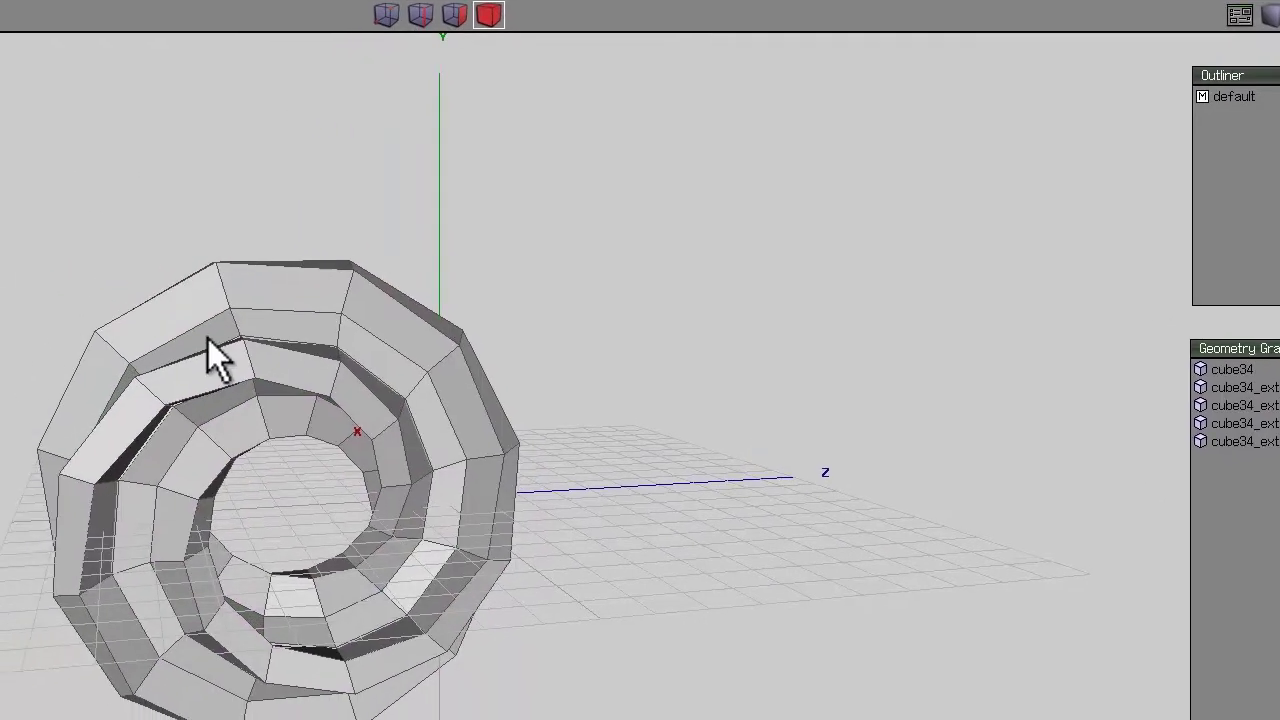
Select all the visible ring objects and weld them into a single object
{"action": "left_click_drag", "start_coordinate": [157, 151], "coordinate": [817, 719]}
{"action": "right_click", "coordinate": [640, 316]}
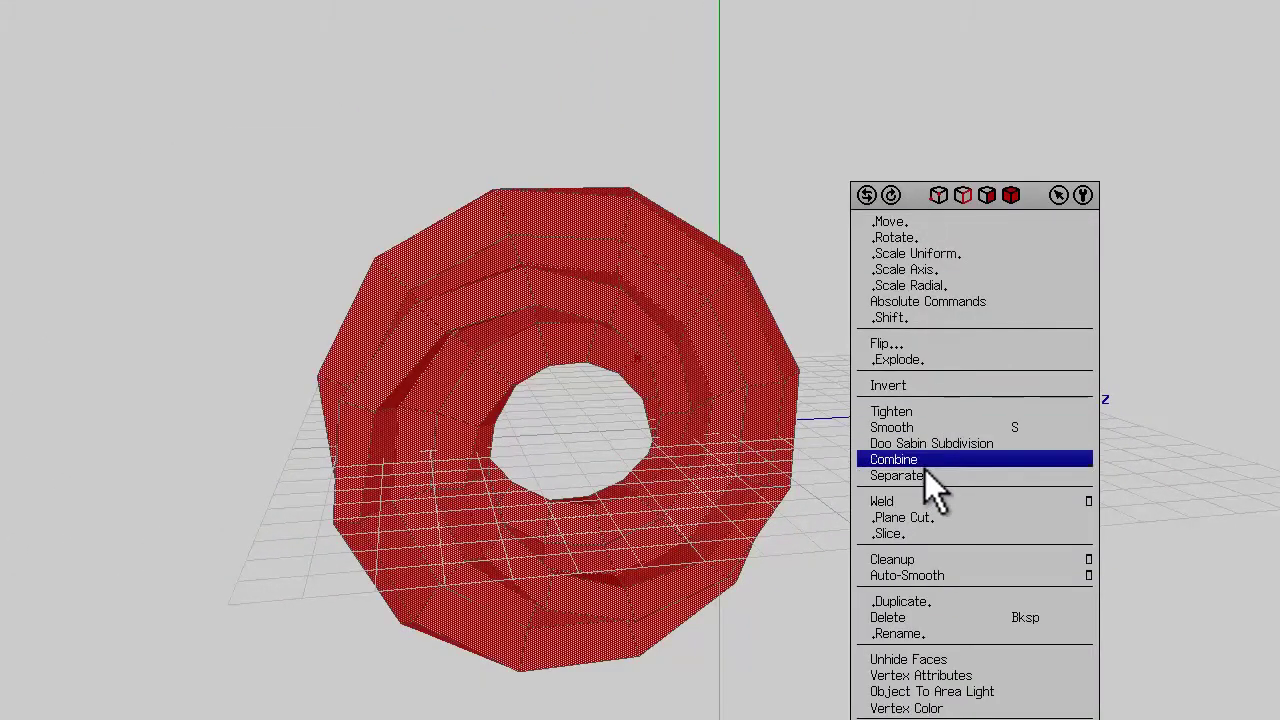
{"action": "left_click", "coordinate": [928, 501]}
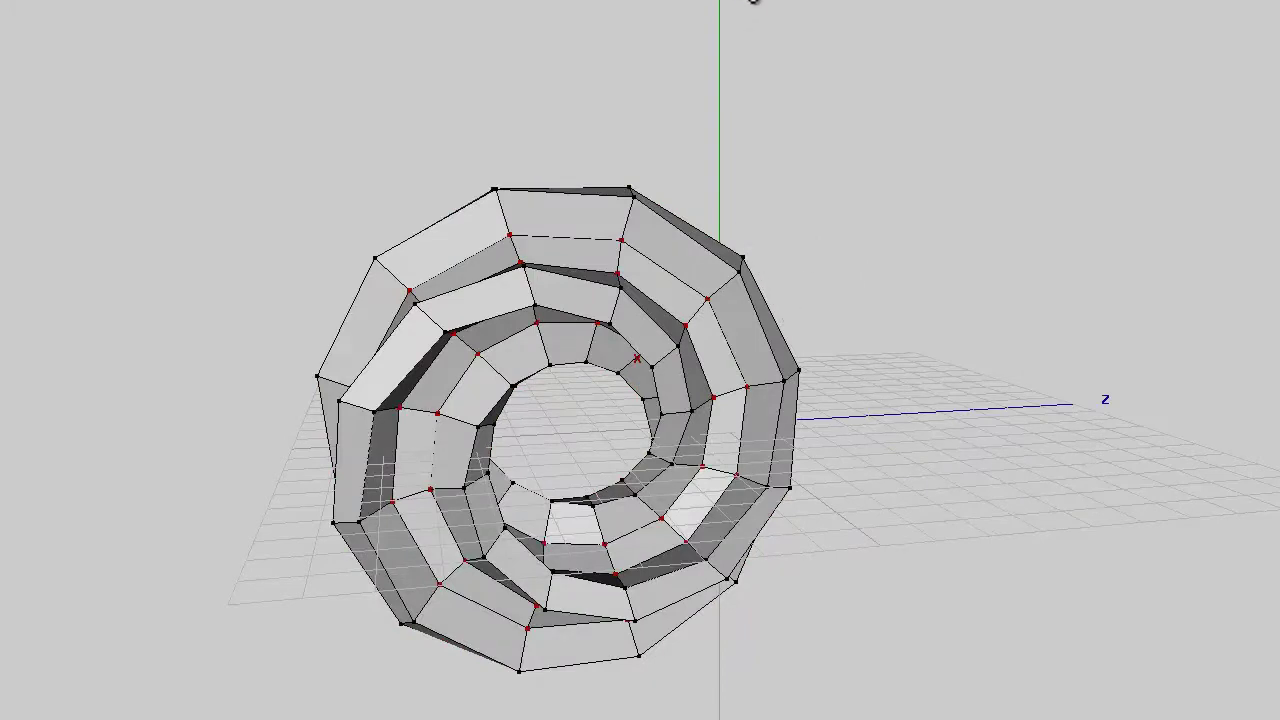
Select the crosswise edge loops all around the welded ring and loop-cut it into separate segments
{"action": "key", "text": "e"}
{"action": "key", "text": "space"}
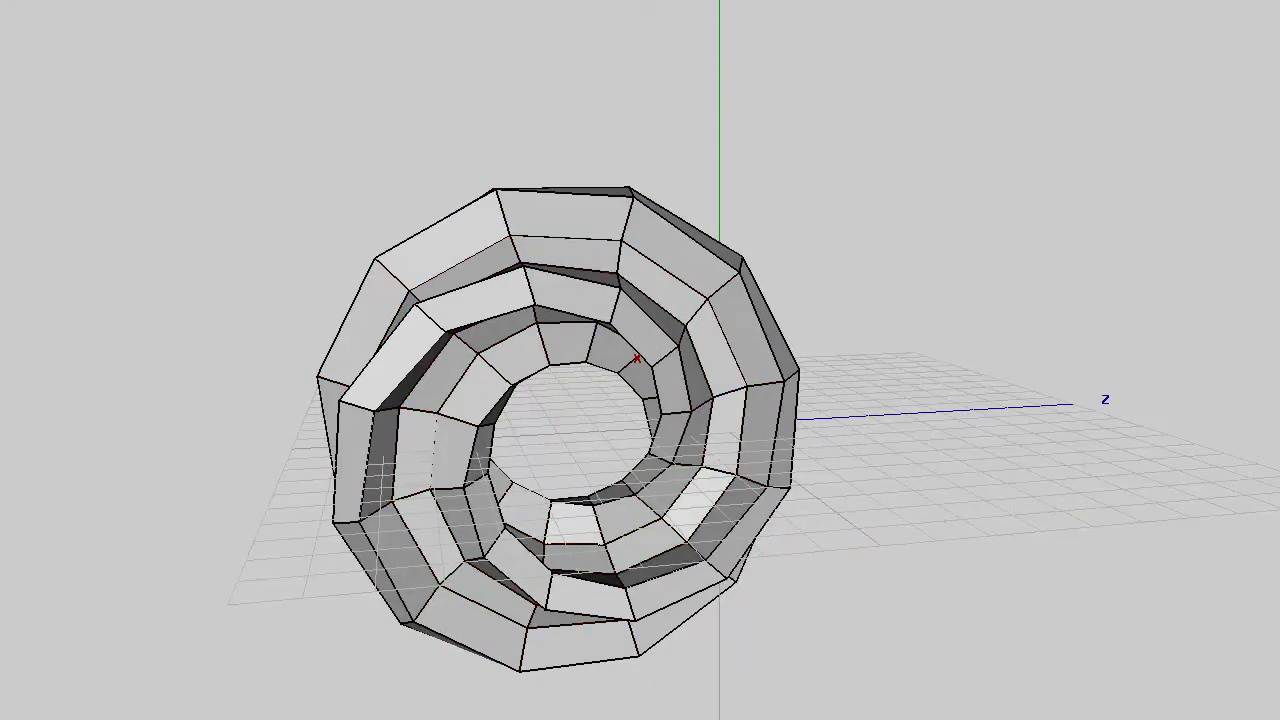
{"action": "left_click", "coordinate": [631, 223]}
{"action": "key", "text": "g"}
{"action": "key", "text": "l"}
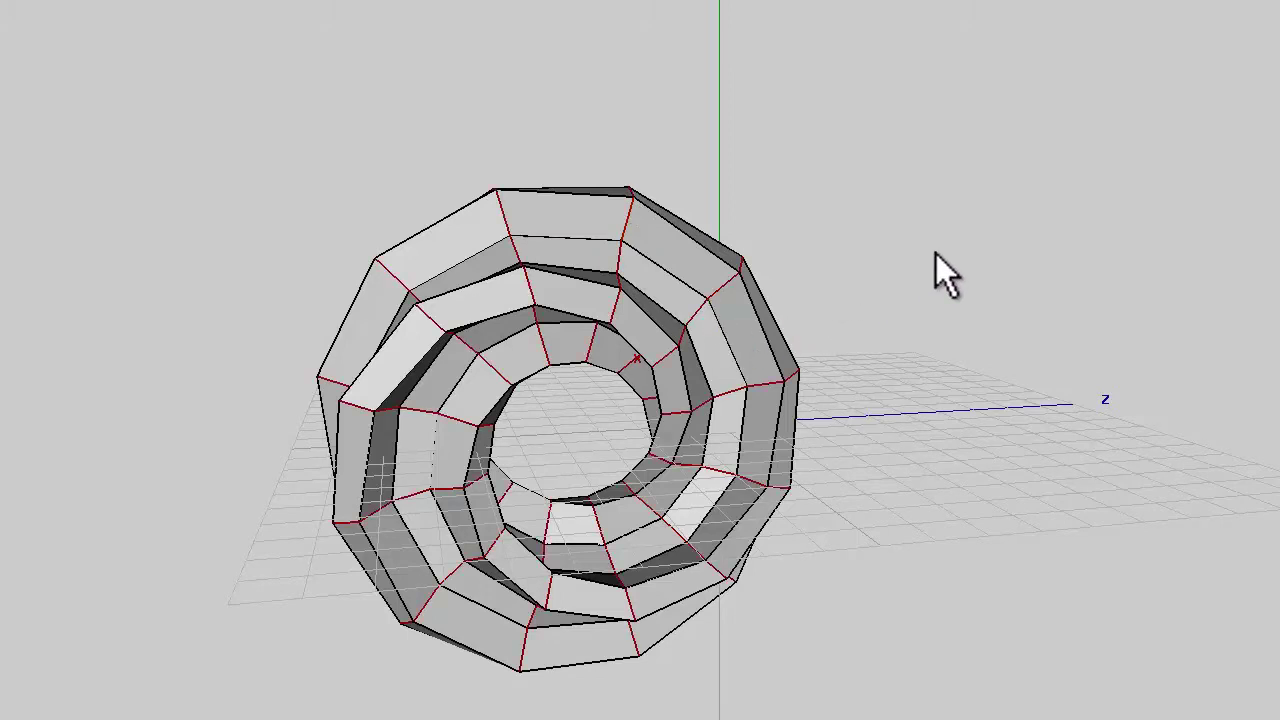
{"action": "right_click", "coordinate": [937, 268]}
{"action": "left_click", "coordinate": [954, 644]}
Adjust the object selection so that every other segment around the ring is selected
{"action": "middle_click_drag", "start_coordinate": [943, 307], "coordinate": [785, 441]}
{"action": "left_click", "coordinate": [626, 541]}
{"action": "left_click", "coordinate": [500, 530]}
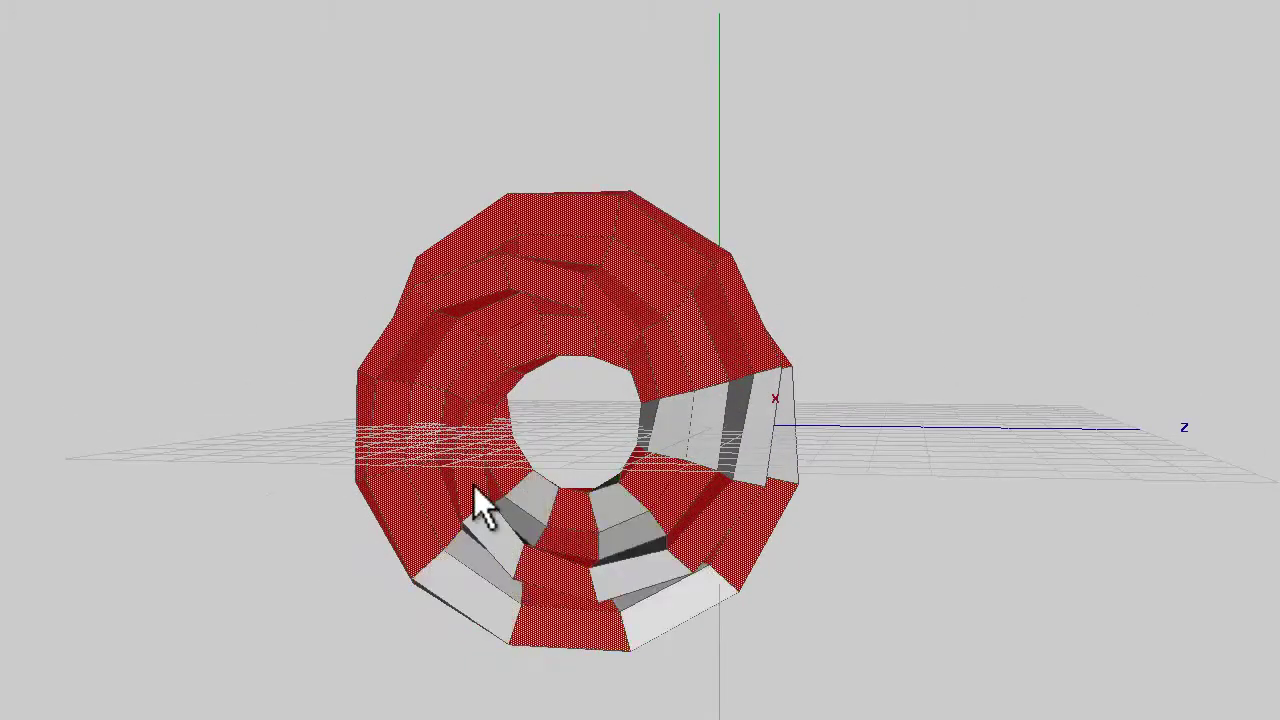
{"action": "left_click", "coordinate": [413, 411]}
{"action": "left_click", "coordinate": [520, 292]}
{"action": "left_click", "coordinate": [532, 287]}
{"action": "left_click", "coordinate": [500, 293]}
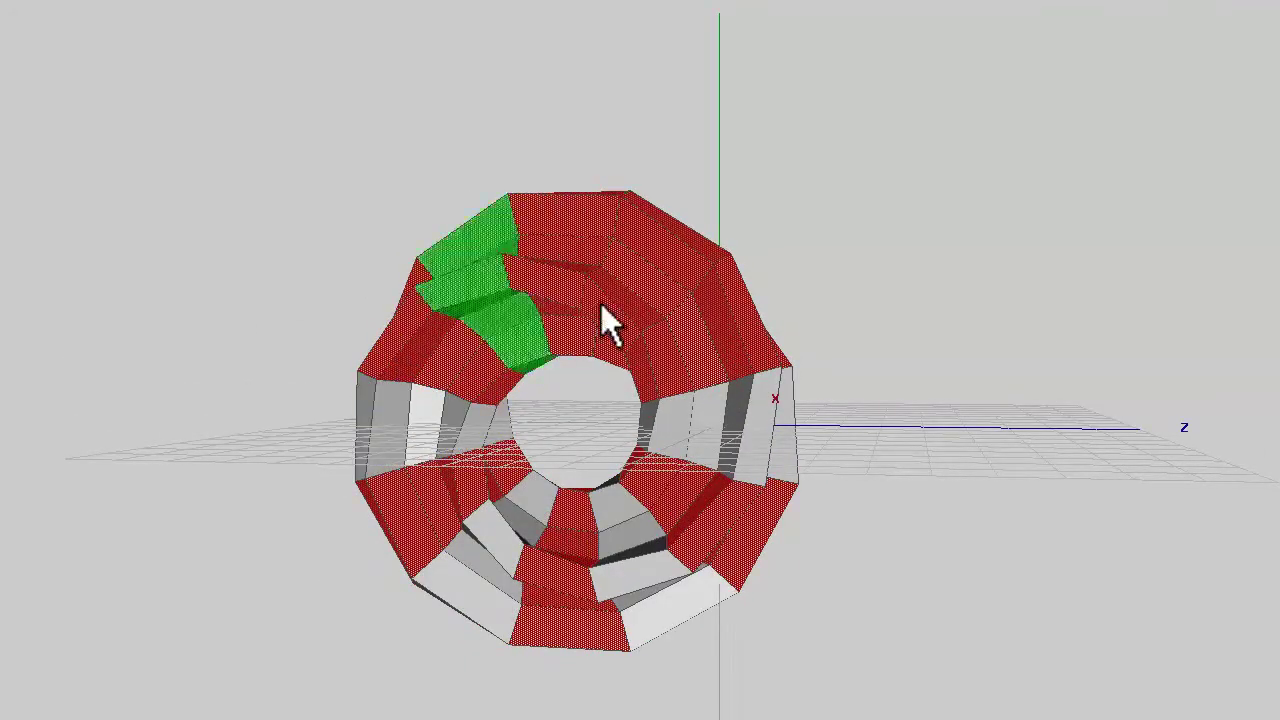
{"action": "left_click", "coordinate": [625, 303]}
{"action": "middle_click_drag", "start_coordinate": [893, 268], "coordinate": [599, 381]}
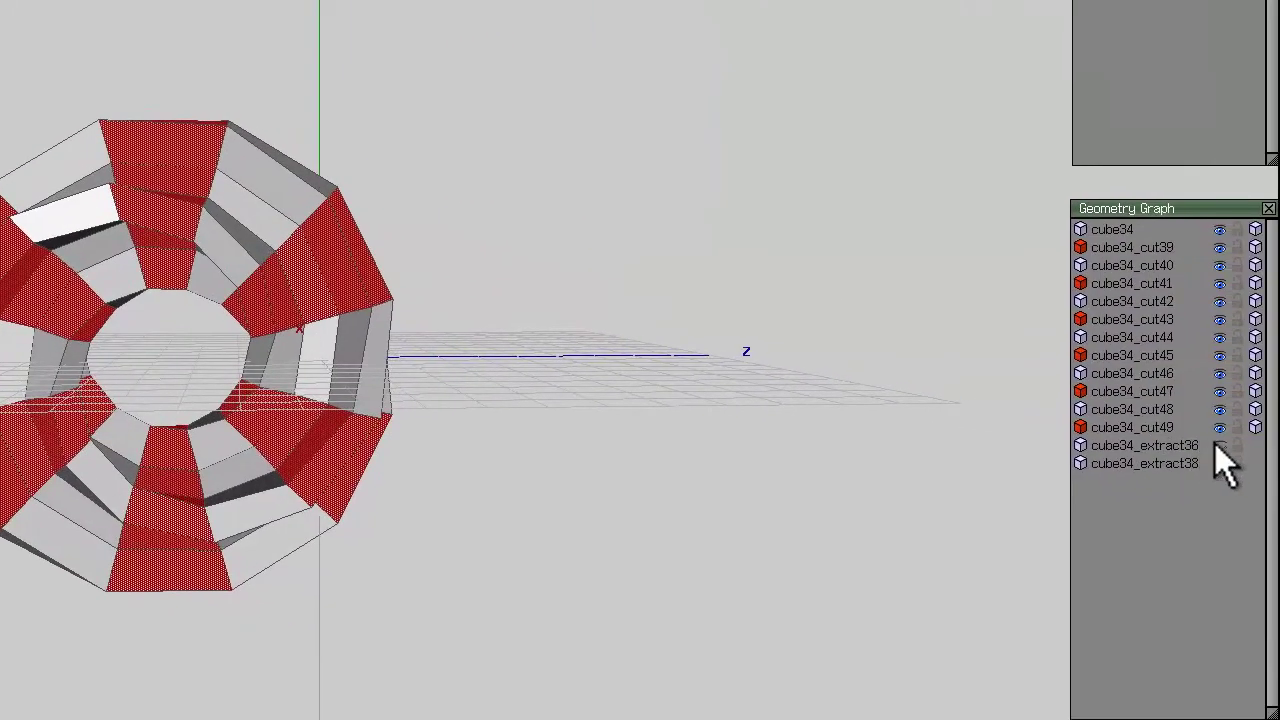
Unhide the strip object cube34_extract36 and weld it with the selected alternate segments
{"action": "left_click", "coordinate": [1219, 444]}
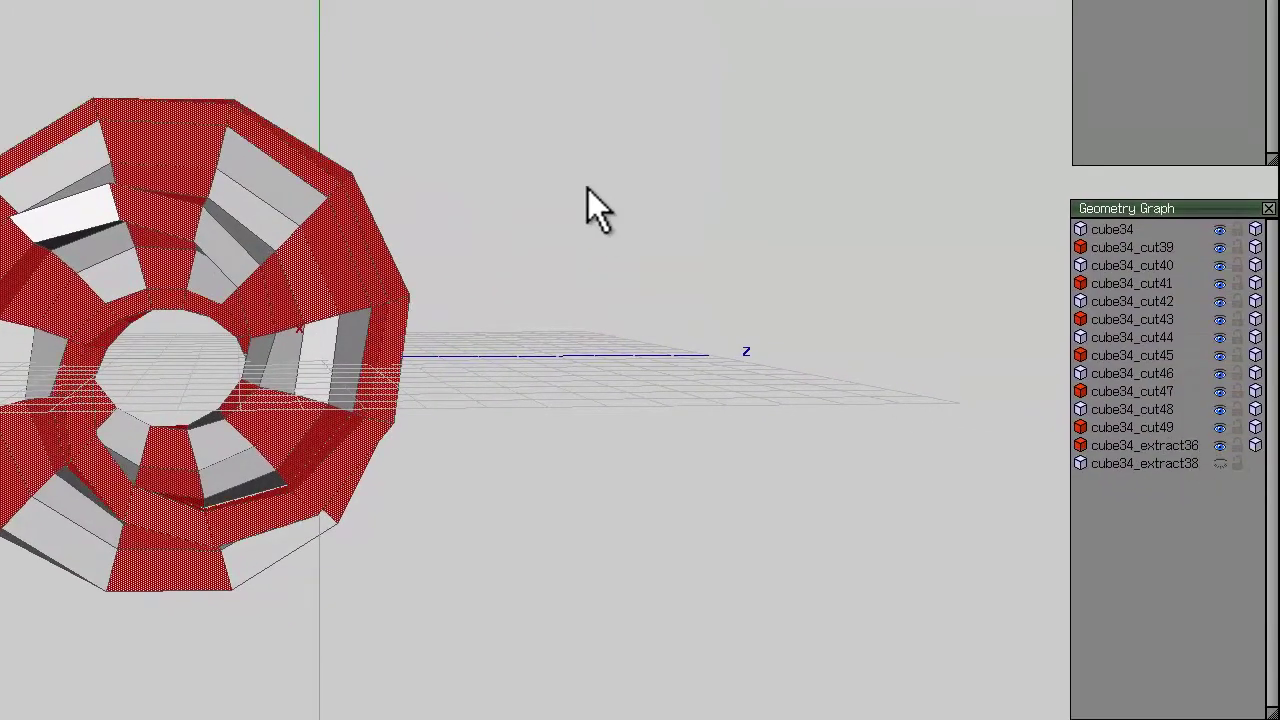
{"action": "right_click", "coordinate": [503, 90]}
{"action": "left_click", "coordinate": [507, 382]}
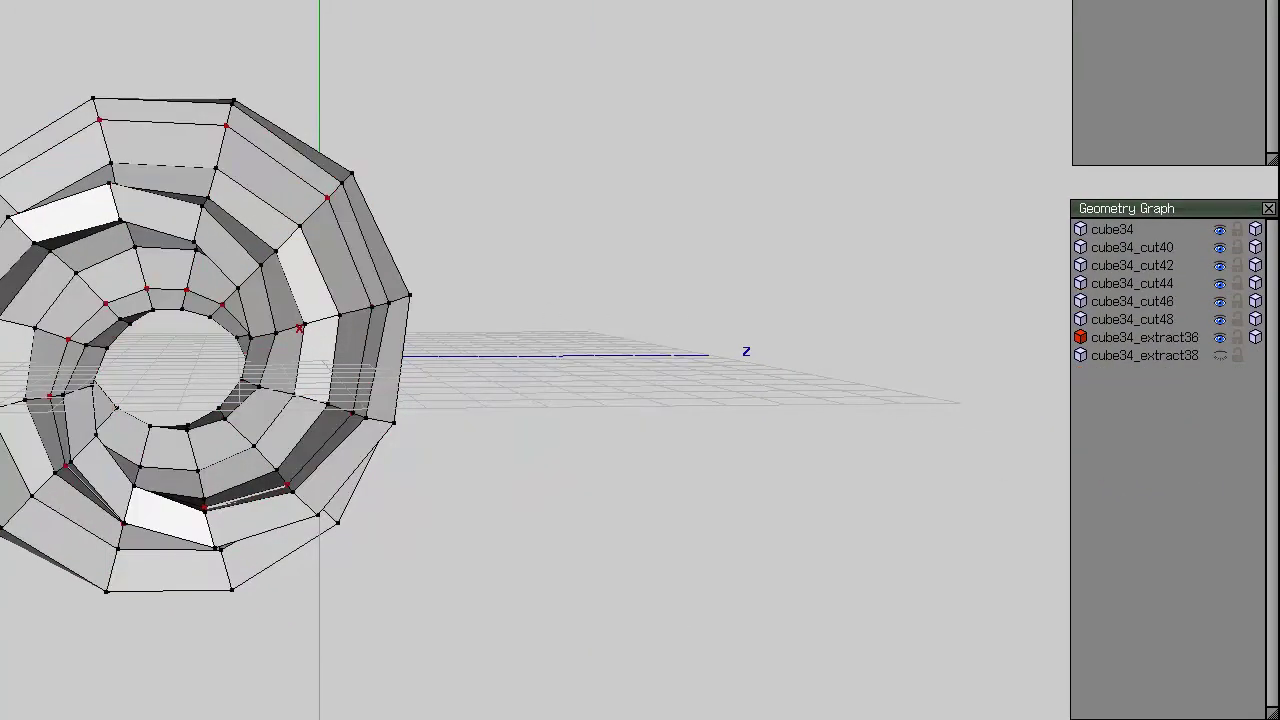
Hide cube34_extract36, unhide cube34_extract38 and weld it with all the remaining visible segments
{"action": "left_click", "coordinate": [1219, 337]}
{"action": "left_click", "coordinate": [1219, 355]}
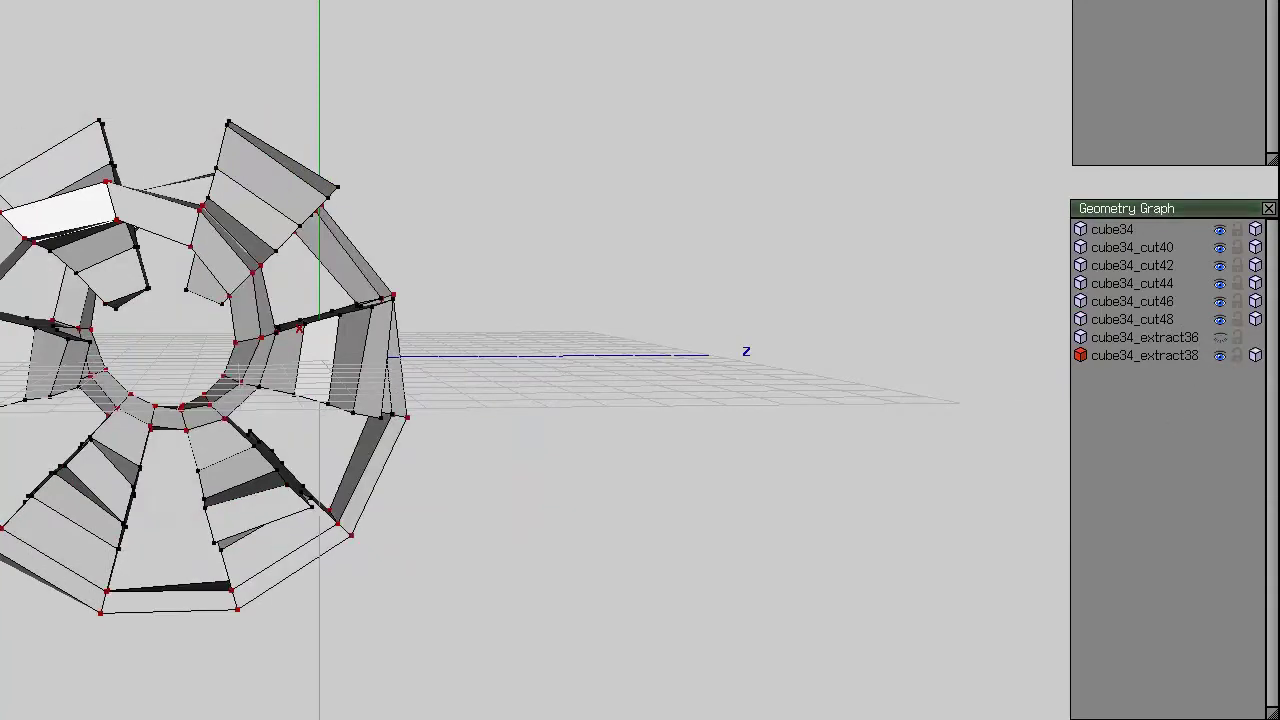
{"action": "key", "text": "b"}
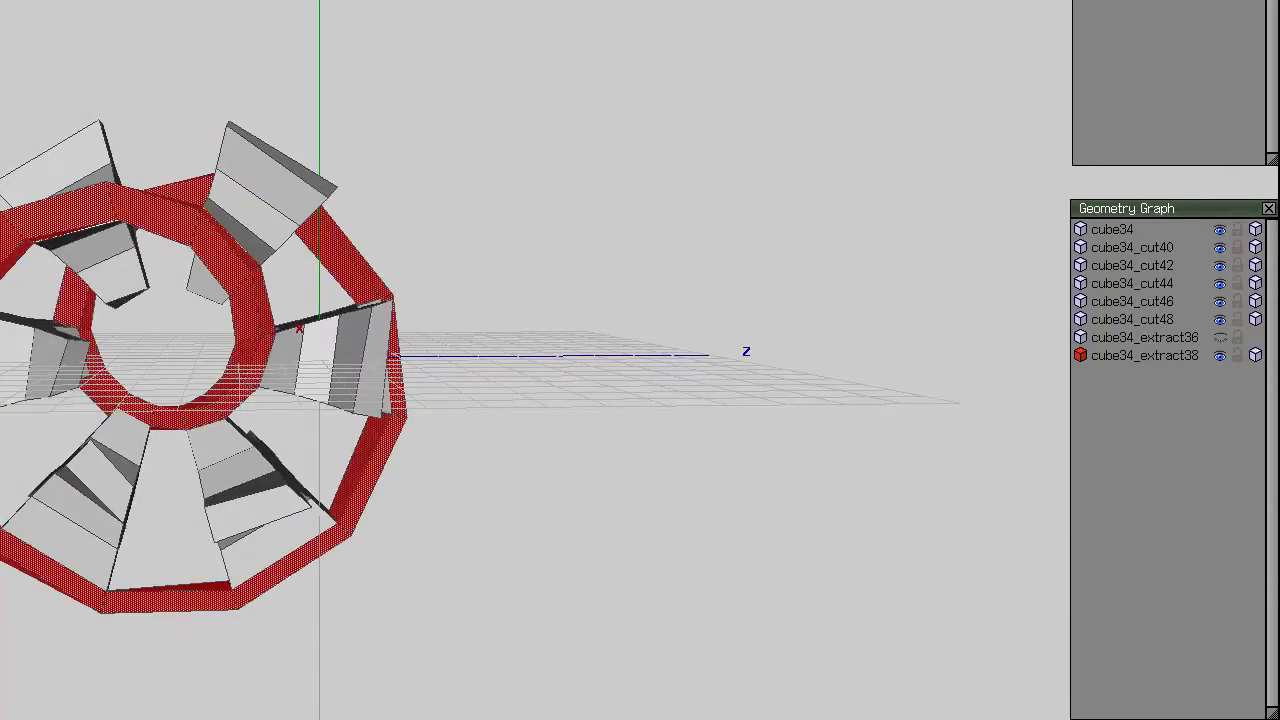
{"action": "key", "text": "ctrl+a"}
{"action": "right_click", "coordinate": [588, 205]}
{"action": "left_click", "coordinate": [601, 511]}
{"action": "middle_click_drag", "start_coordinate": [600, 510], "coordinate": [321, 333]}
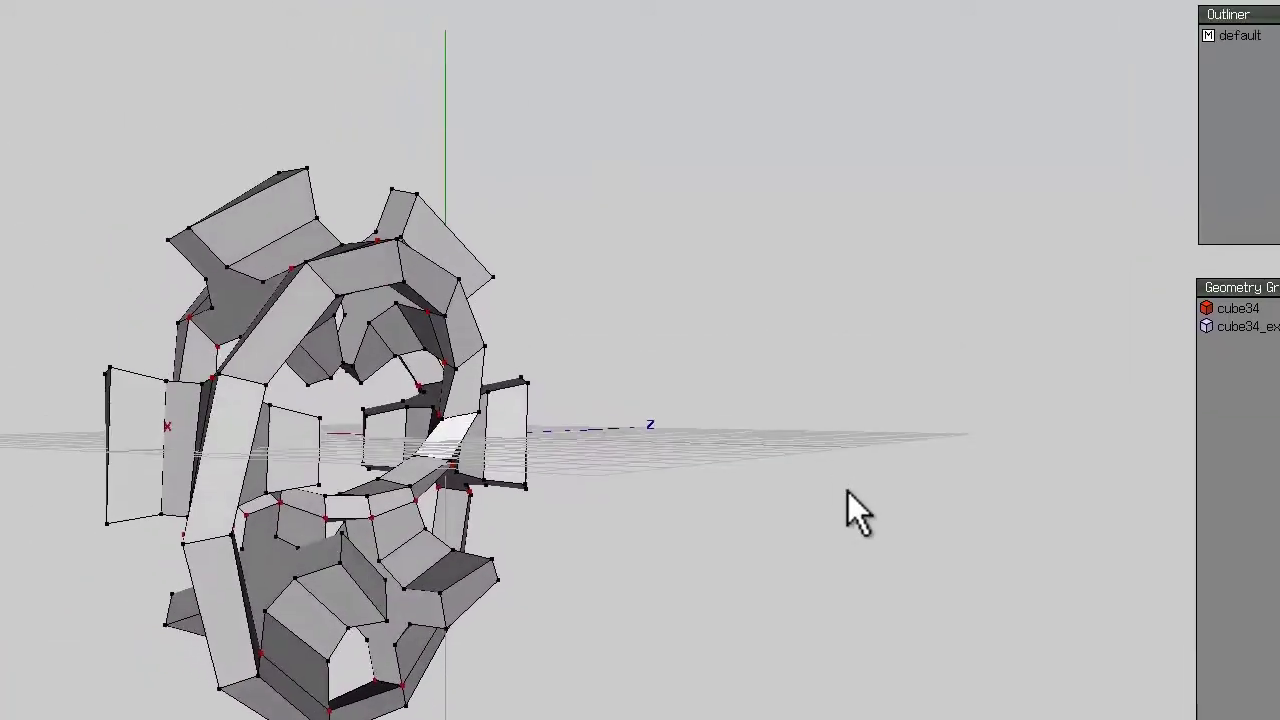
{"action": "key", "text": "space"}
Select the star-shaped end faces of the welded segments, convert them to a vertex selection and delete those vertices
{"action": "middle_click_drag", "start_coordinate": [504, 282], "coordinate": [321, 333]}
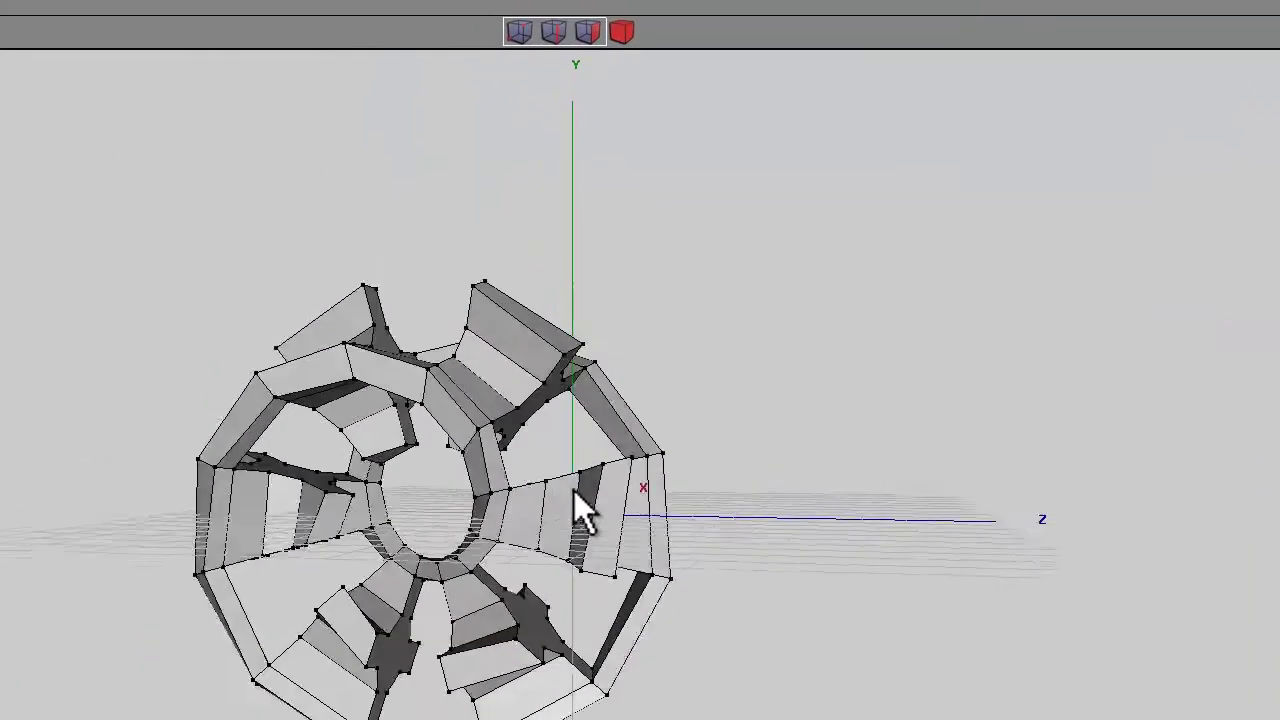
{"action": "middle_click_drag", "start_coordinate": [574, 490], "coordinate": [750, 434]}
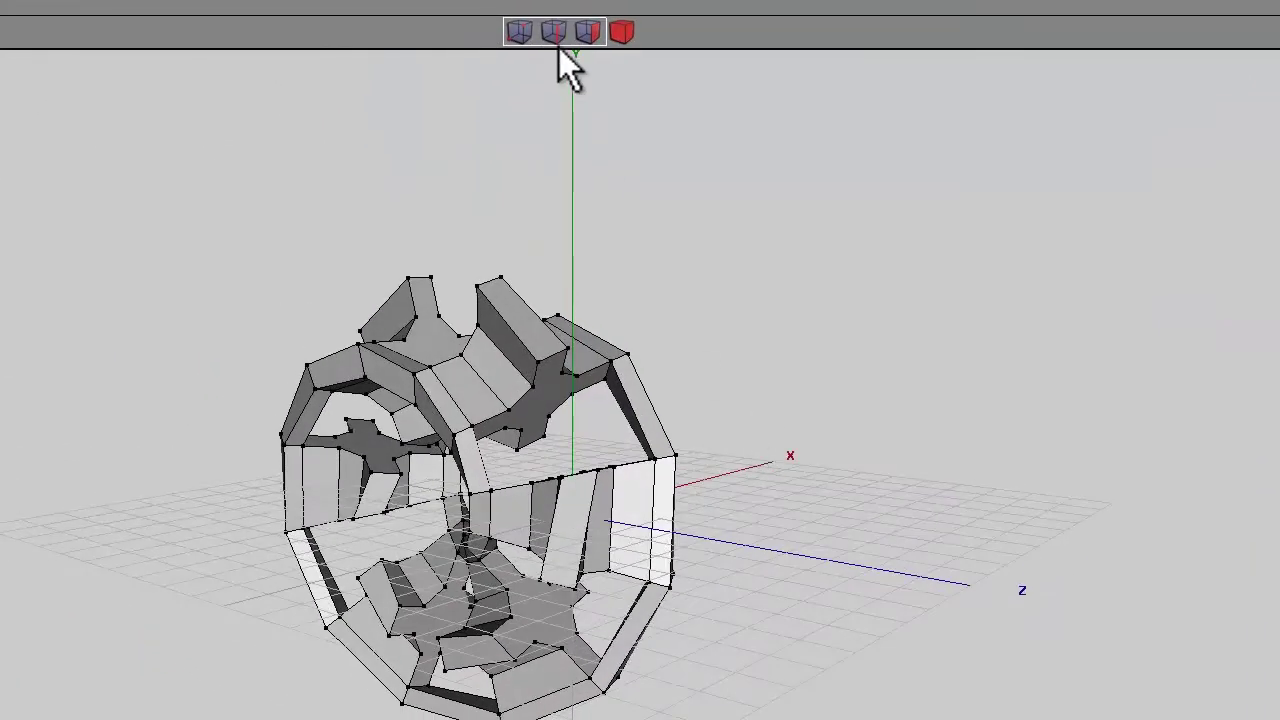
{"action": "left_click", "coordinate": [589, 32]}
{"action": "left_click", "coordinate": [551, 398]}
{"action": "key", "text": "i"}
{"action": "middle_click_drag", "start_coordinate": [785, 474], "coordinate": [475, 406]}
{"action": "left_click", "coordinate": [370, 363]}
{"action": "left_click", "coordinate": [583, 482]}
{"action": "left_click", "coordinate": [537, 612]}
{"action": "mouse_move", "coordinate": [899, 537]}
{"action": "middle_mouse_down"}
{"action": "mouse_move", "coordinate": [572, 492]}
{"action": "mouse_move", "coordinate": [902, 542]}
{"action": "middle_mouse_up"}
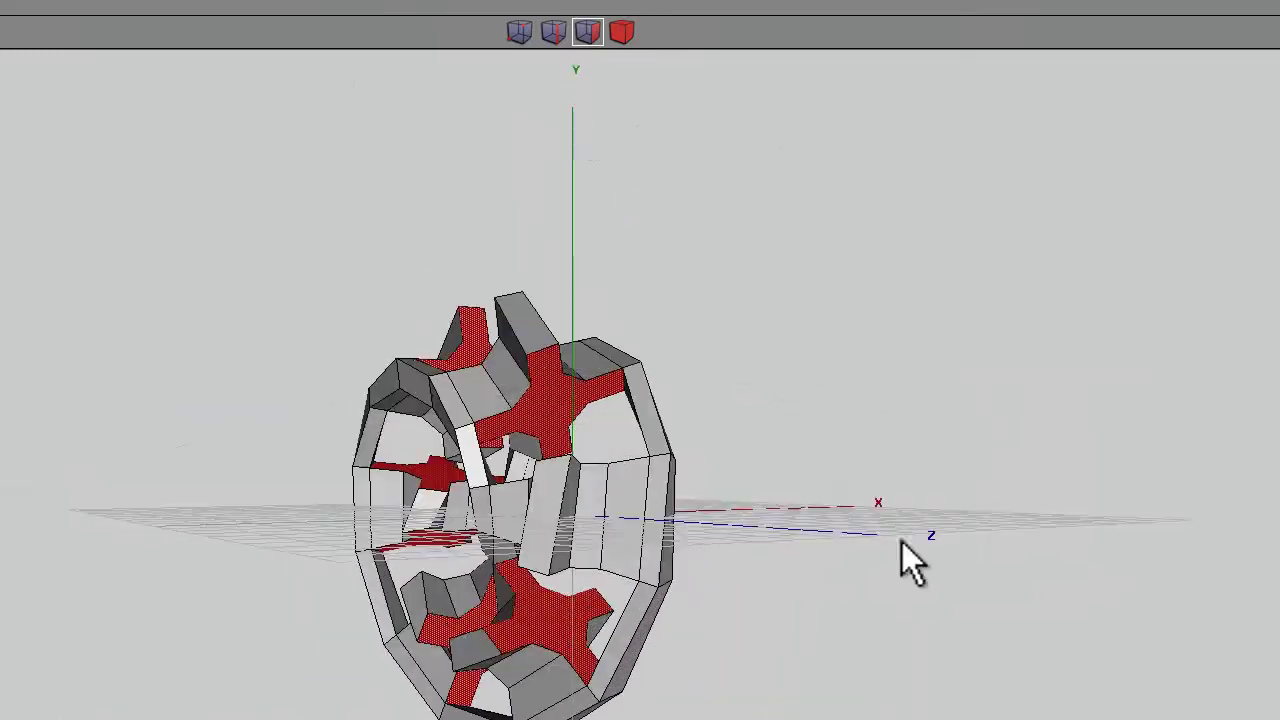
{"action": "left_click", "coordinate": [519, 34]}
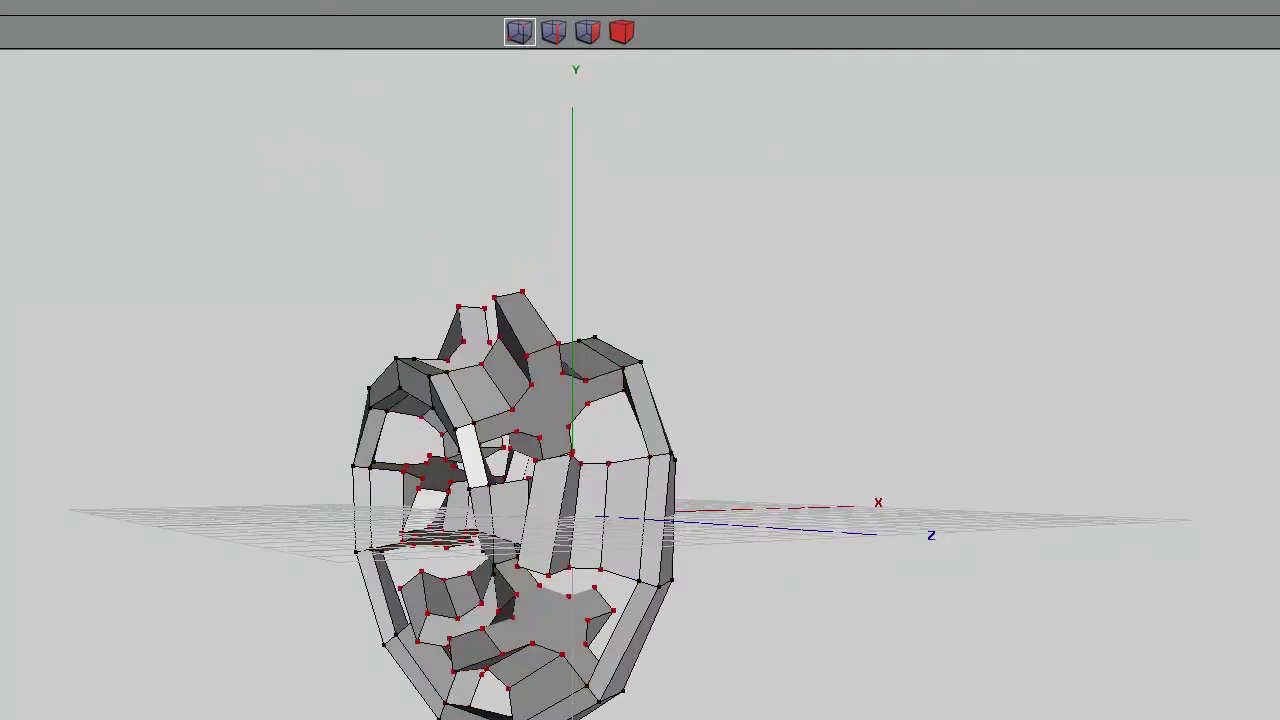
{"action": "key", "text": "minus"}
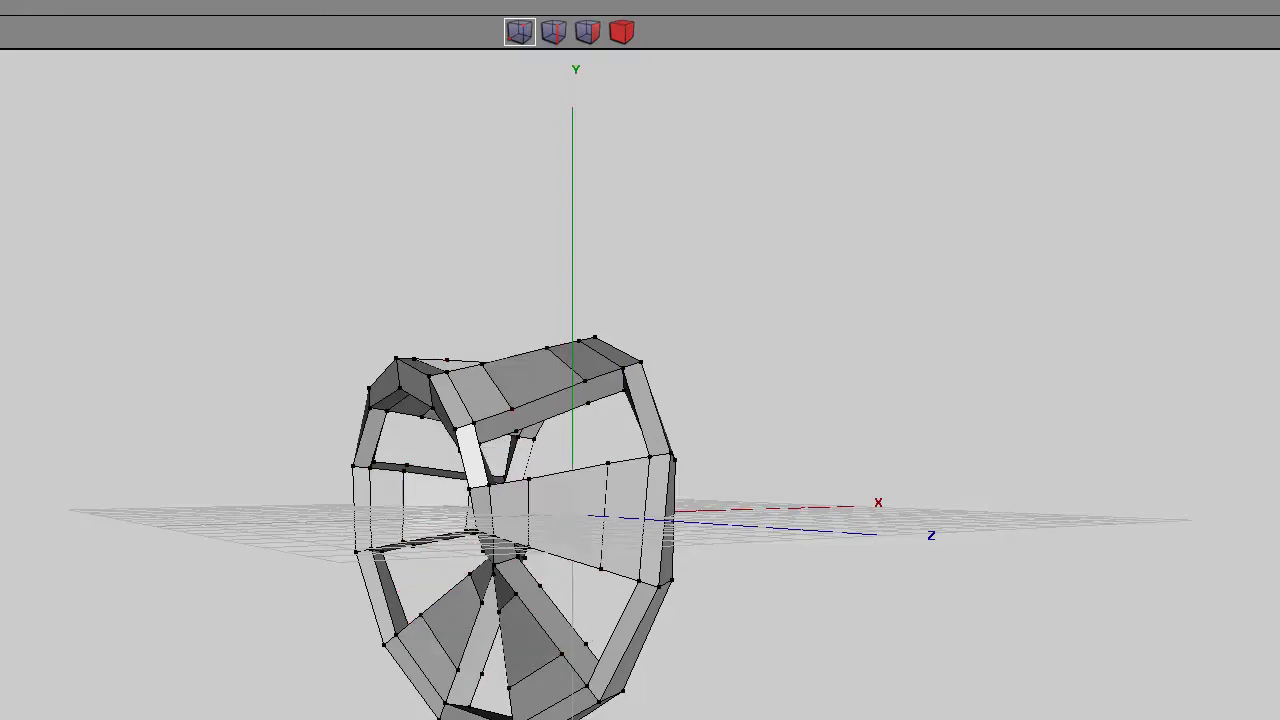
Hide cube34 and unhide cube34_extract36 to work on the other half of the ring
{"action": "middle_click_drag", "start_coordinate": [573, 491], "coordinate": [572, 491]}
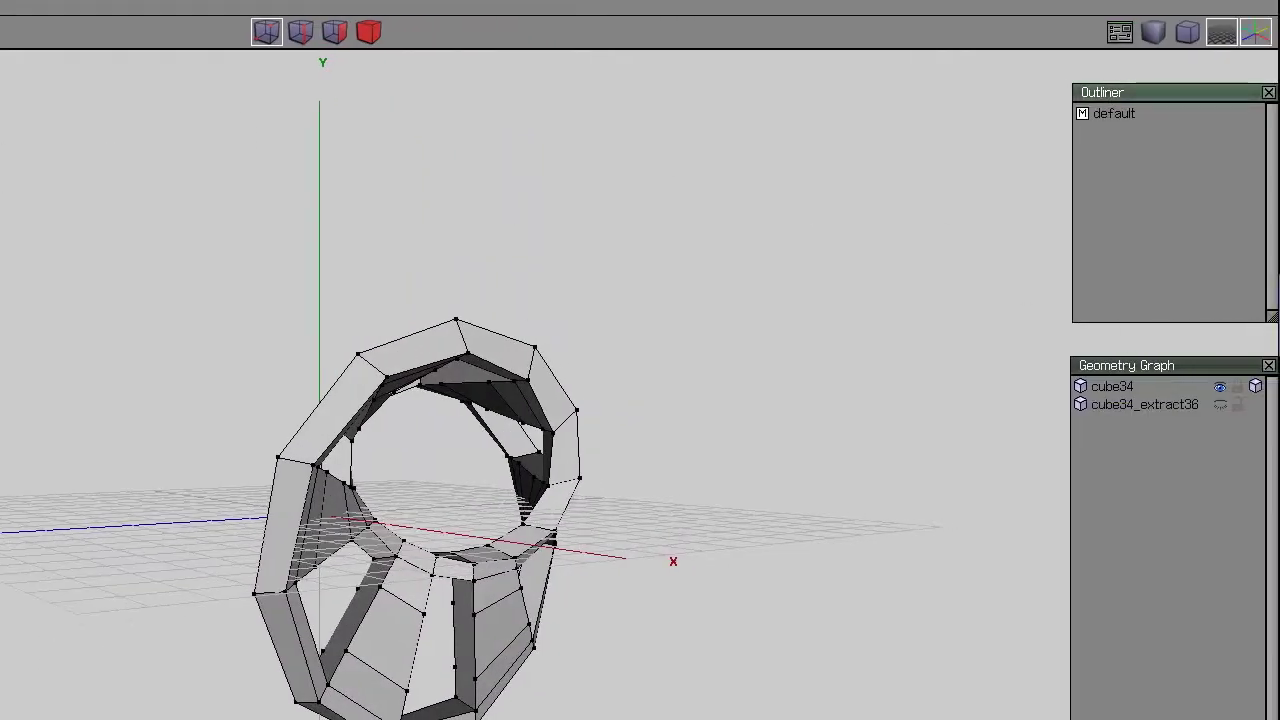
{"action": "left_click", "coordinate": [1219, 386]}
{"action": "left_click", "coordinate": [1221, 405]}
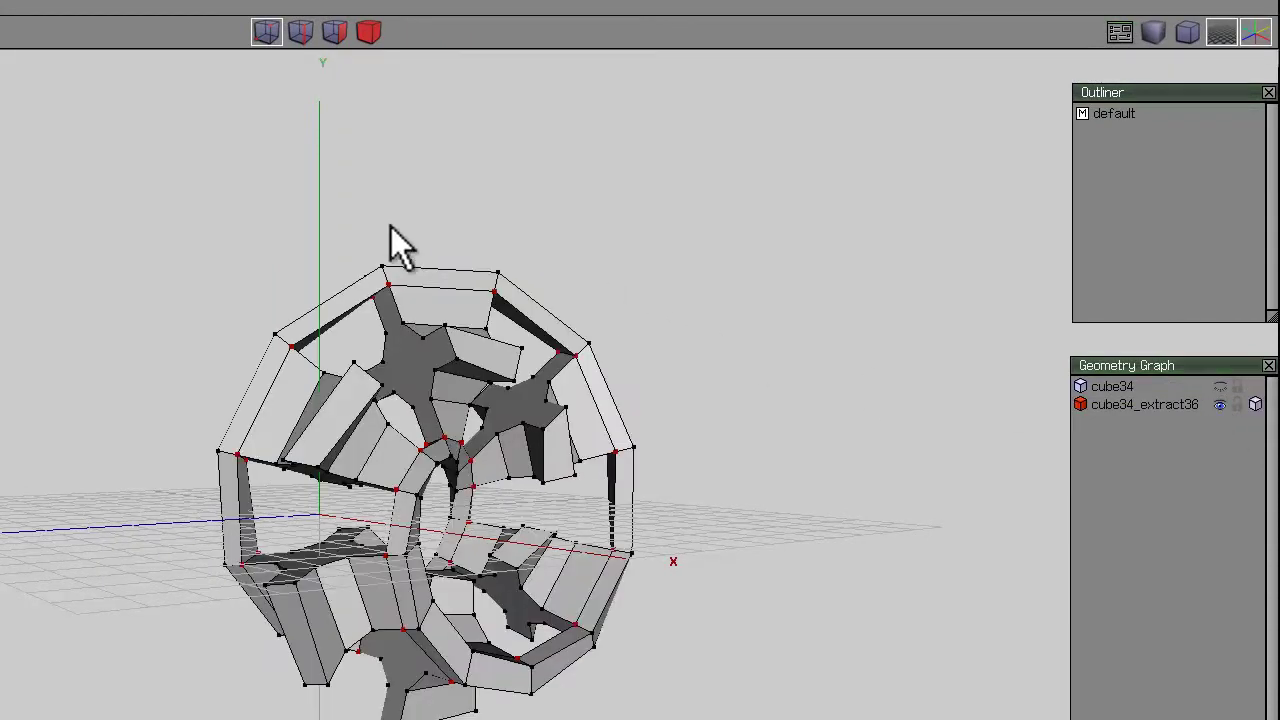
Select the star-shaped end faces on cube34_extract36, convert them to a vertex selection and delete those vertices
{"action": "left_click", "coordinate": [369, 33]}
{"action": "left_click", "coordinate": [334, 32]}
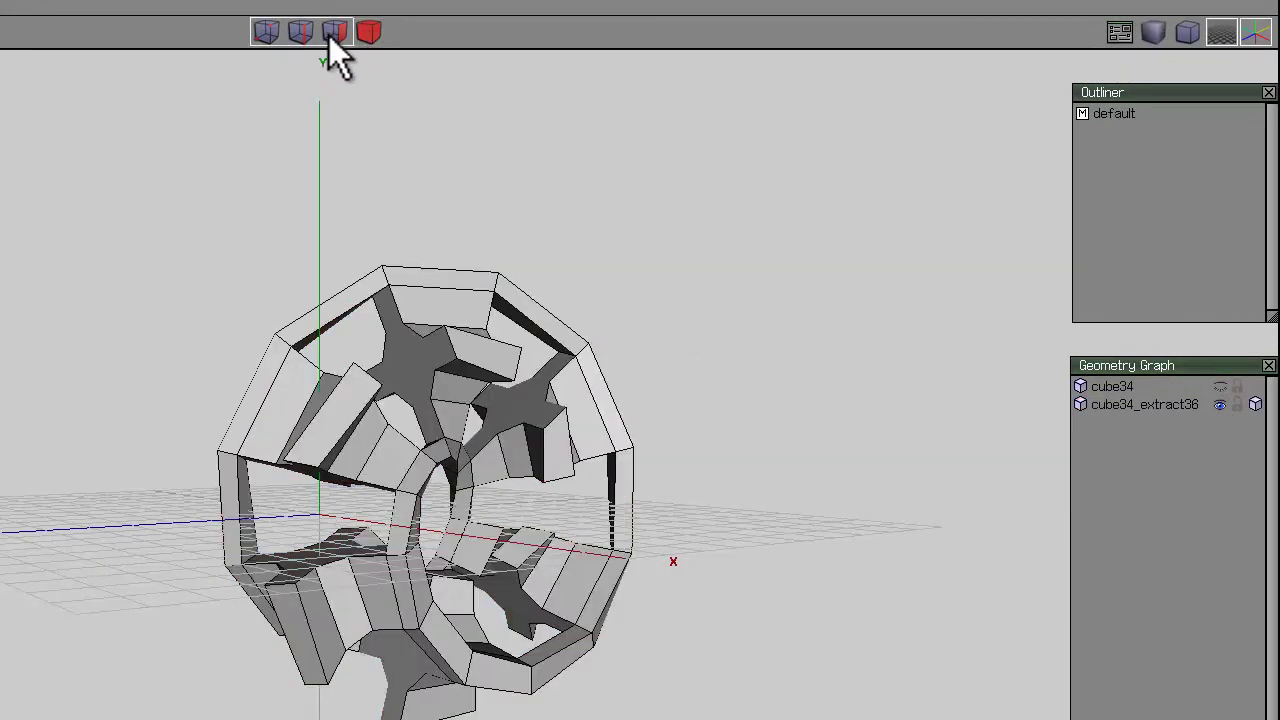
{"action": "left_click", "coordinate": [420, 365]}
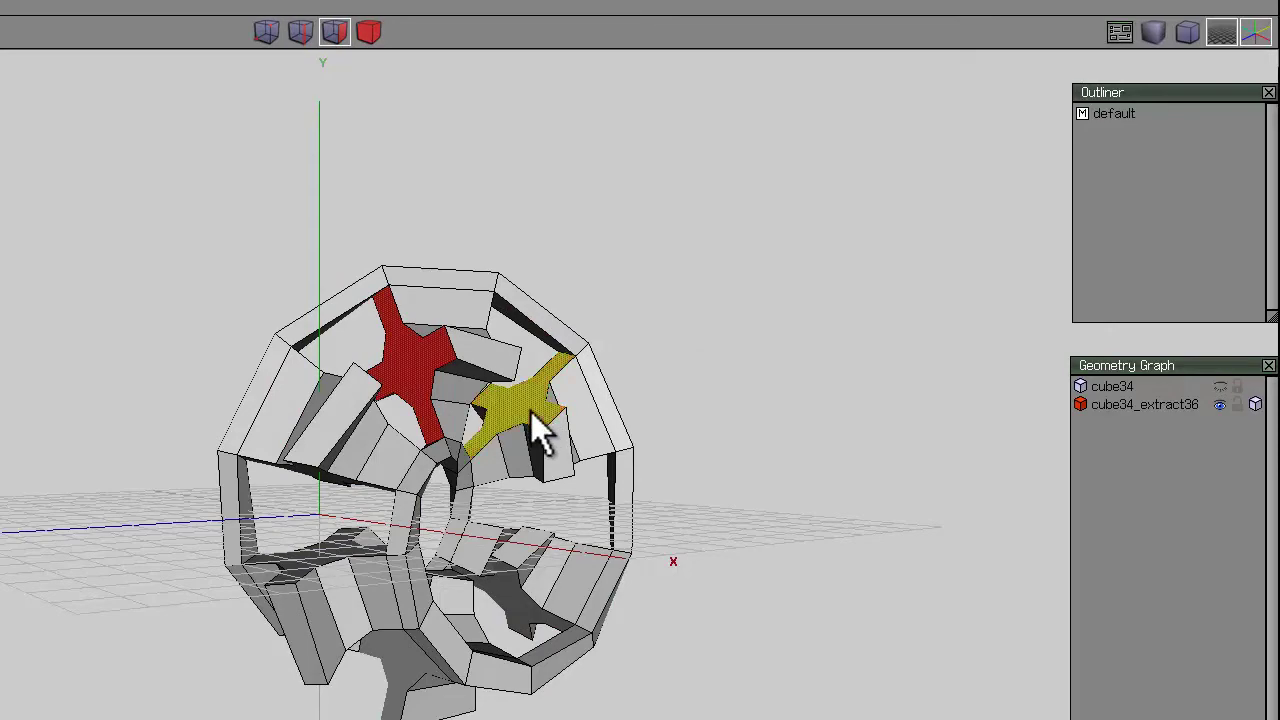
{"action": "left_click", "coordinate": [531, 415]}
{"action": "left_click", "coordinate": [505, 604]}
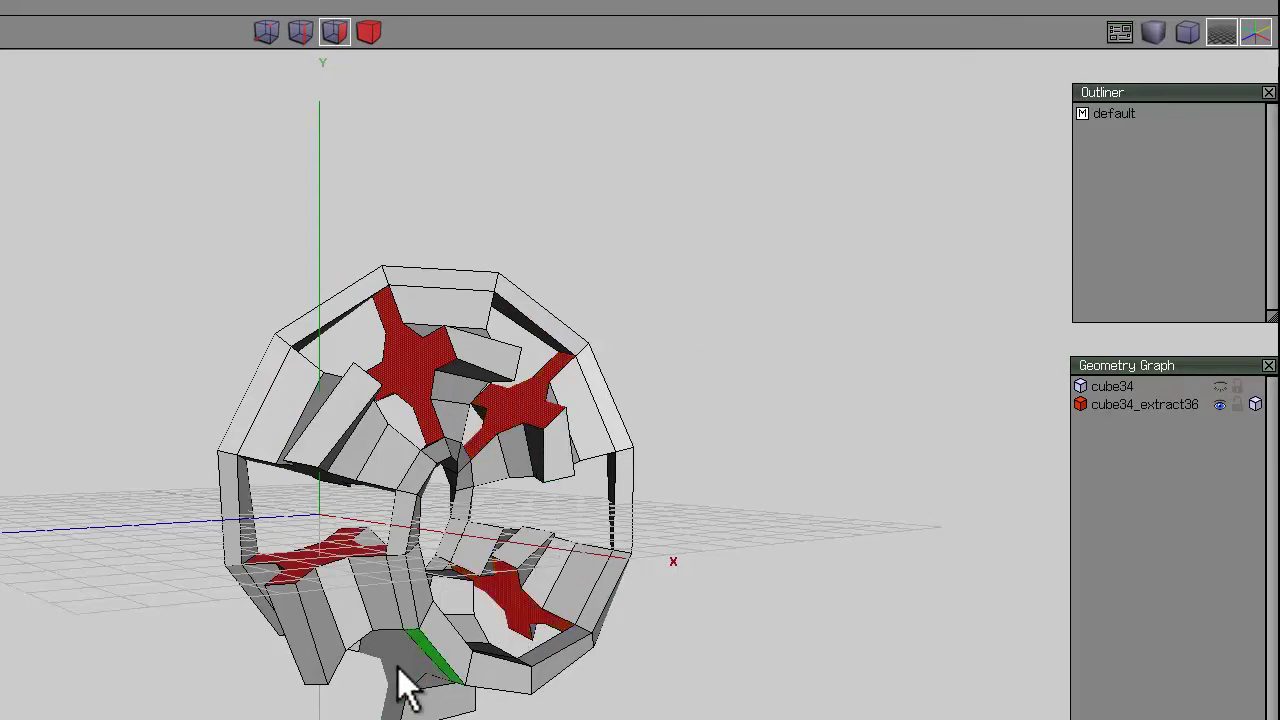
{"action": "left_click", "coordinate": [418, 676]}
{"action": "left_click", "coordinate": [318, 558]}
{"action": "middle_click_drag", "start_coordinate": [305, 466], "coordinate": [294, 540]}
{"action": "left_click", "coordinate": [375, 469]}
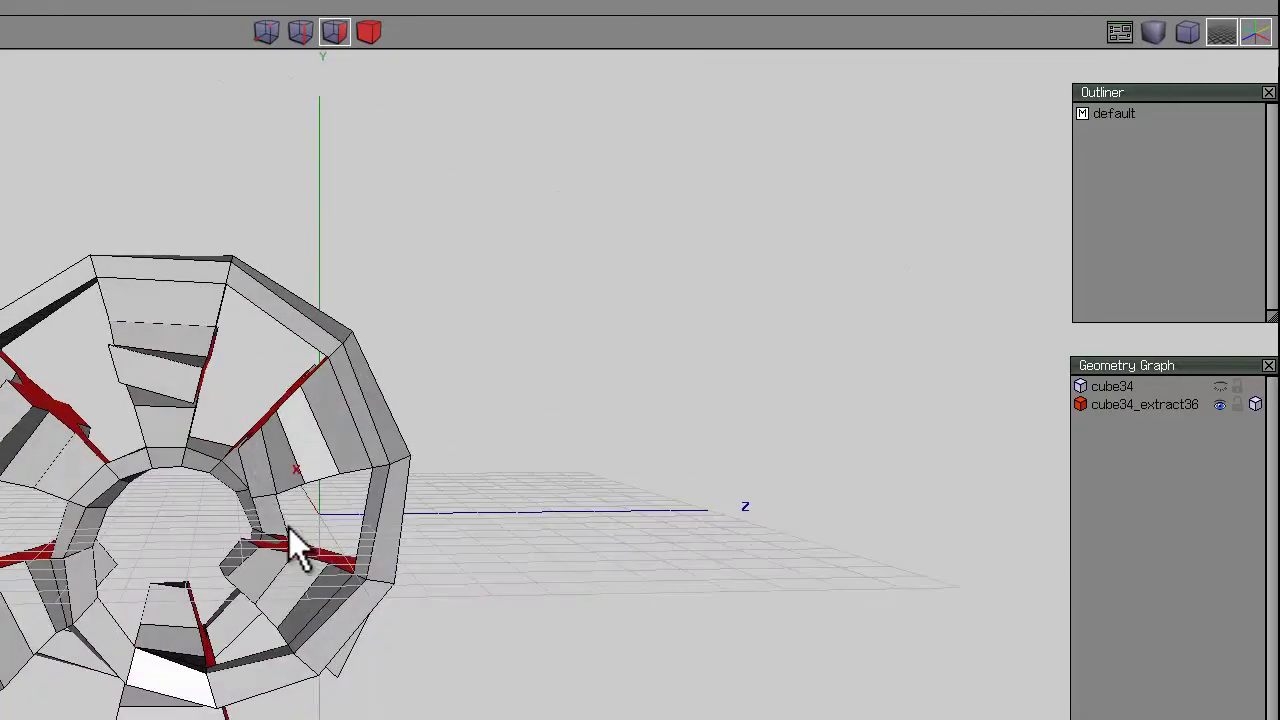
{"action": "left_click", "coordinate": [262, 30]}
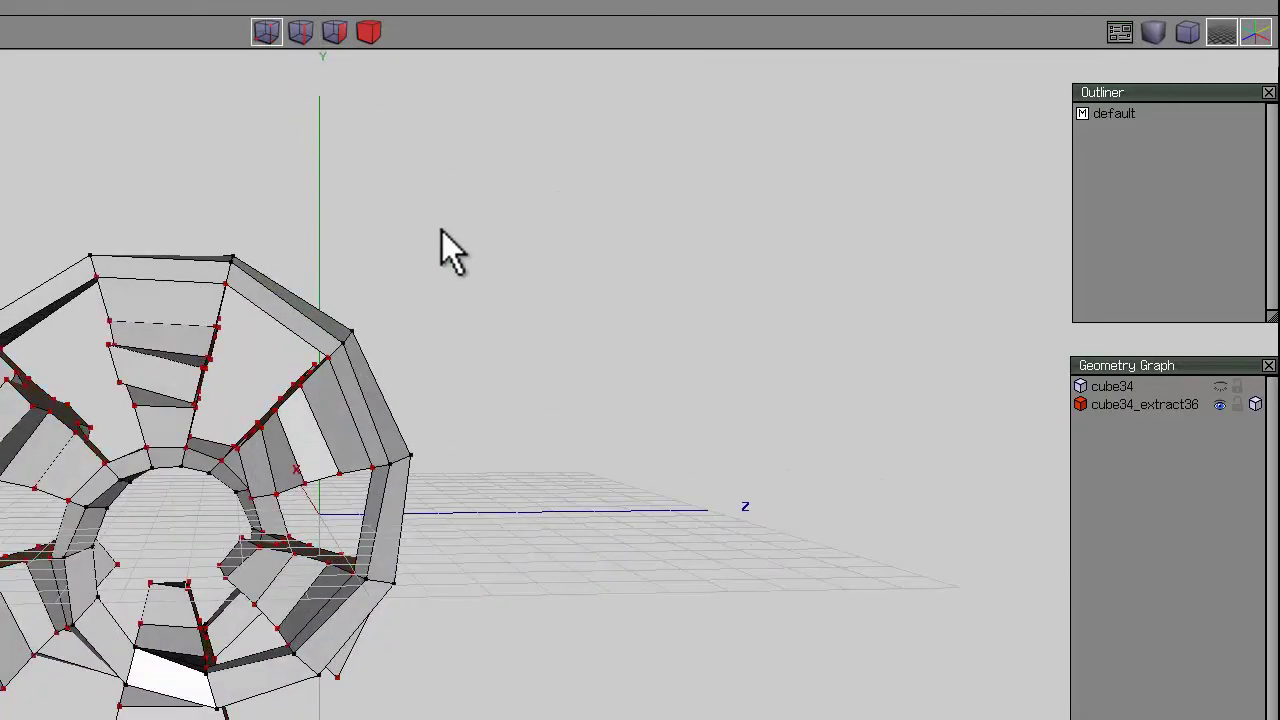
{"action": "key", "text": "Delete"}
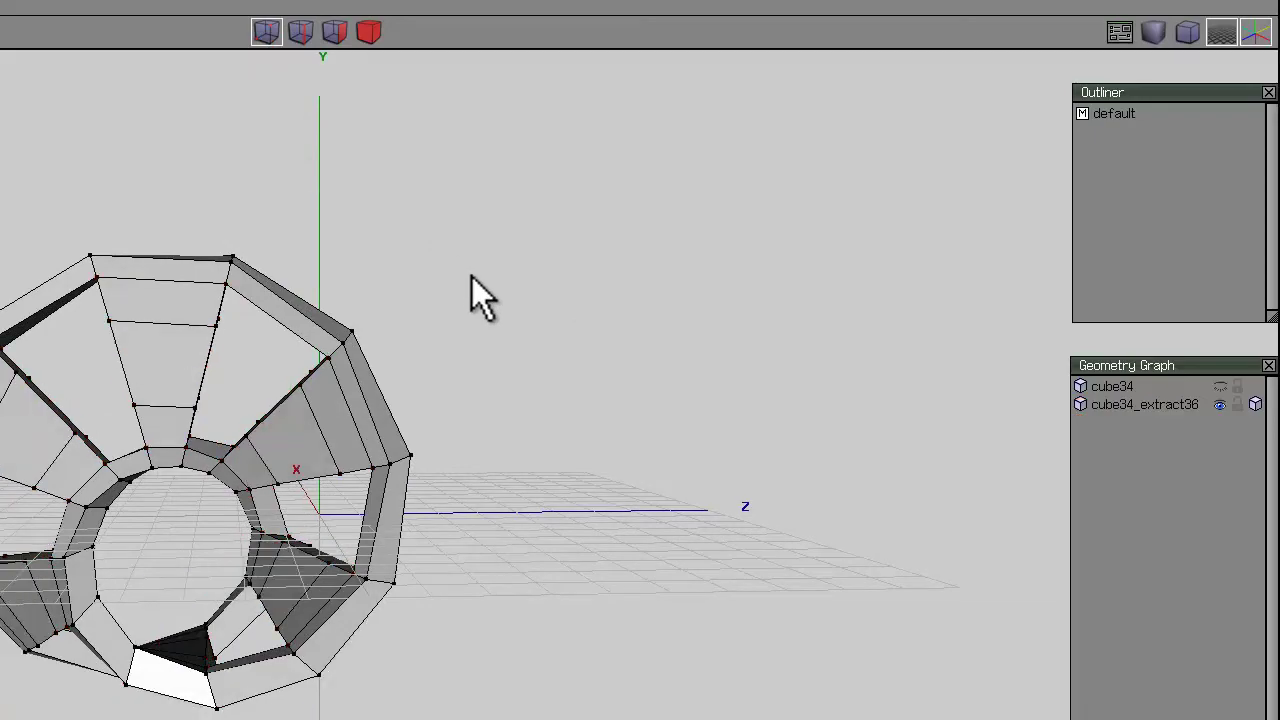
Unhide cube34 to show both interlocking ring halves together
{"action": "mouse_move", "coordinate": [482, 280]}
{"action": "middle_mouse_down"}
{"action": "mouse_move", "coordinate": [318, 492]}
{"action": "mouse_move", "coordinate": [482, 280]}
{"action": "middle_mouse_up"}
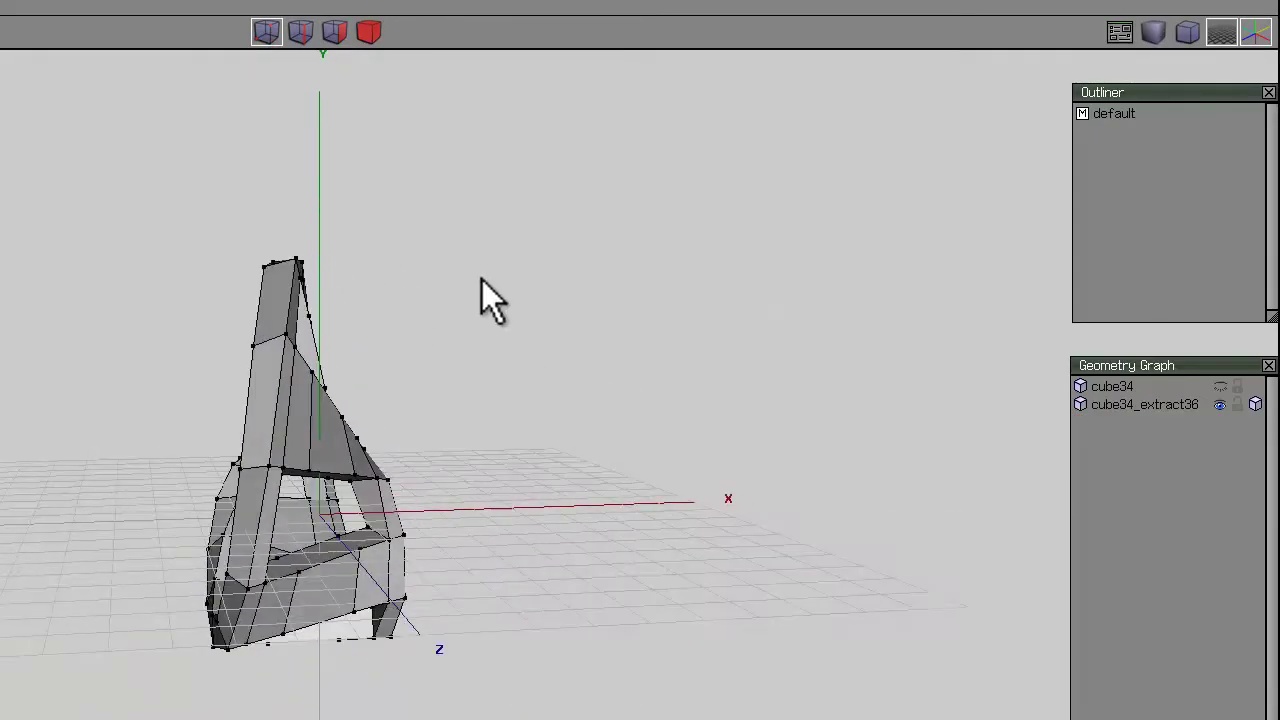
{"action": "left_click", "coordinate": [1220, 386]}
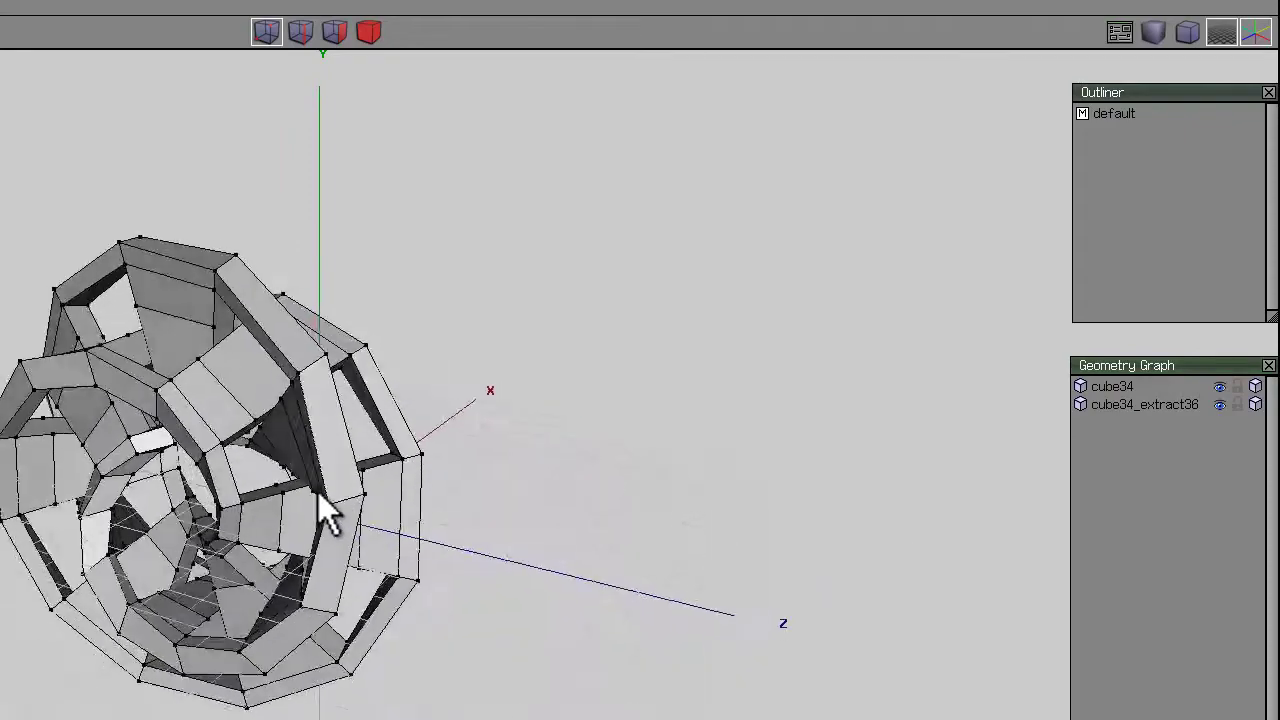